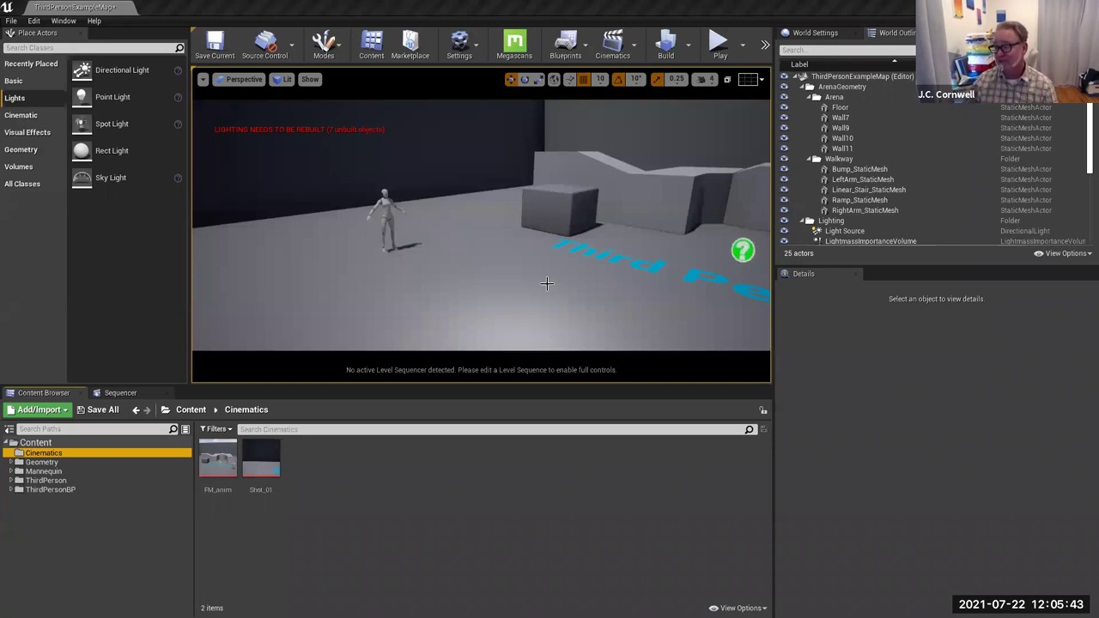
Start a new Games project from the Third Person template and reach its project settings.
{"action": "right_click_drag", "start_coordinate": [572, 242], "coordinate": [631, 228]}
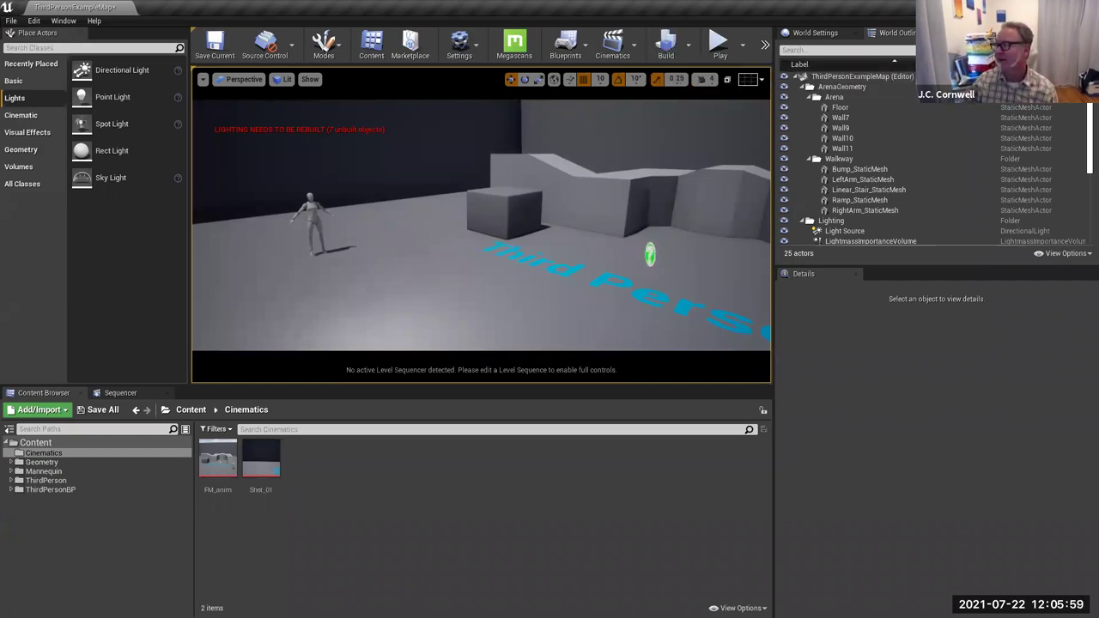
{"action": "left_click", "coordinate": [11, 21]}
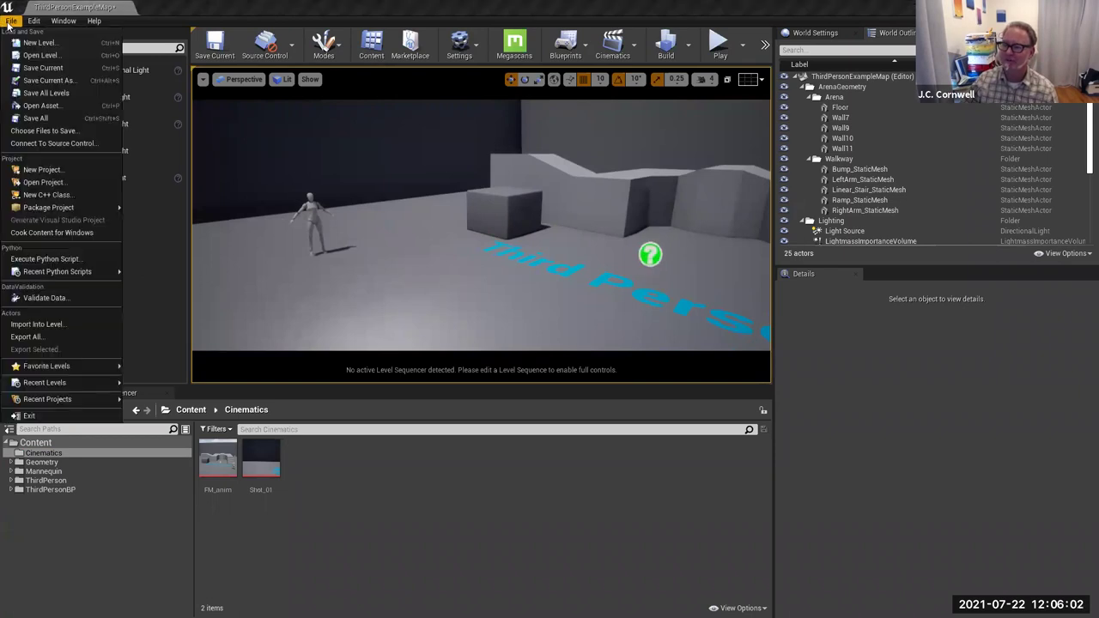
{"action": "left_click", "coordinate": [42, 169]}
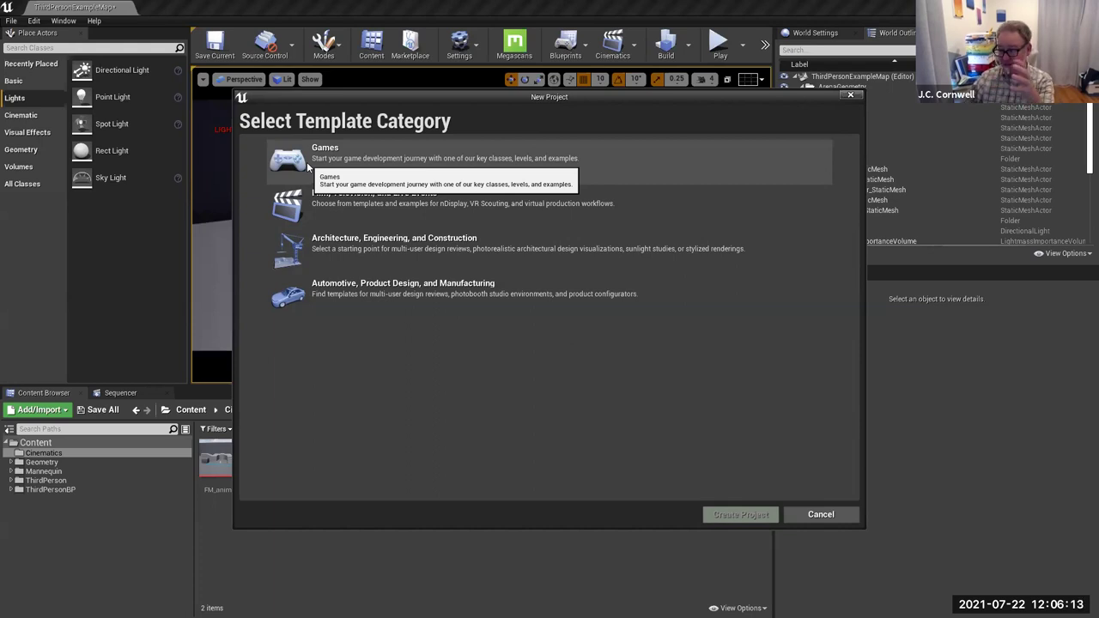
{"action": "left_click", "coordinate": [308, 167]}
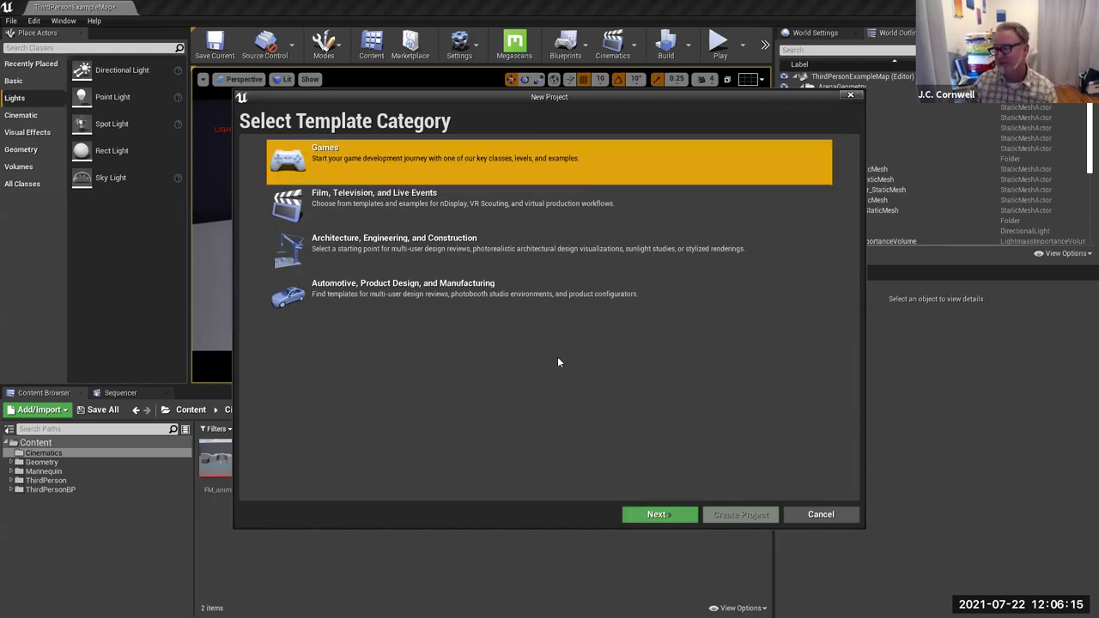
{"action": "left_click", "coordinate": [656, 514]}
{"action": "left_click", "coordinate": [479, 167]}
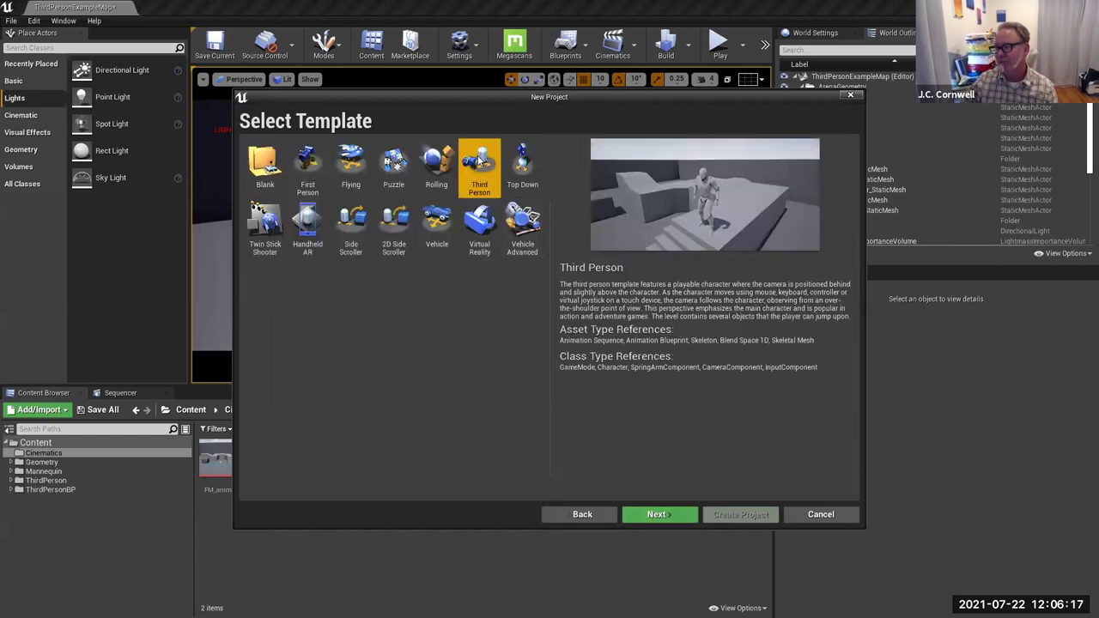
{"action": "left_click", "coordinate": [658, 515]}
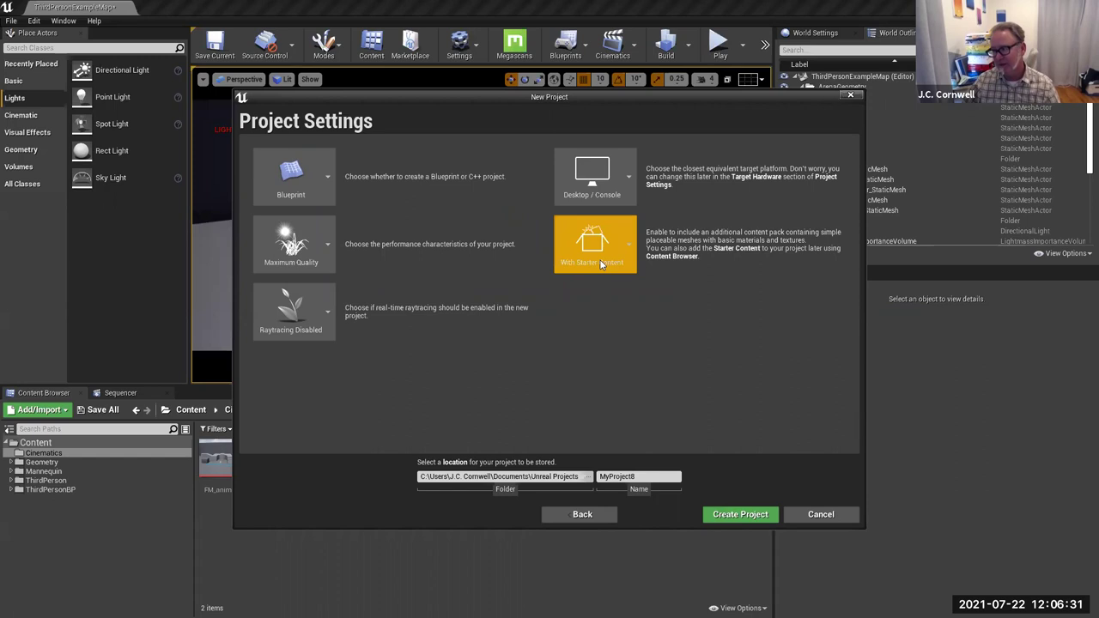
Keep With Starter Content and name the project FETNA_class_2.
{"action": "left_click", "coordinate": [622, 255]}
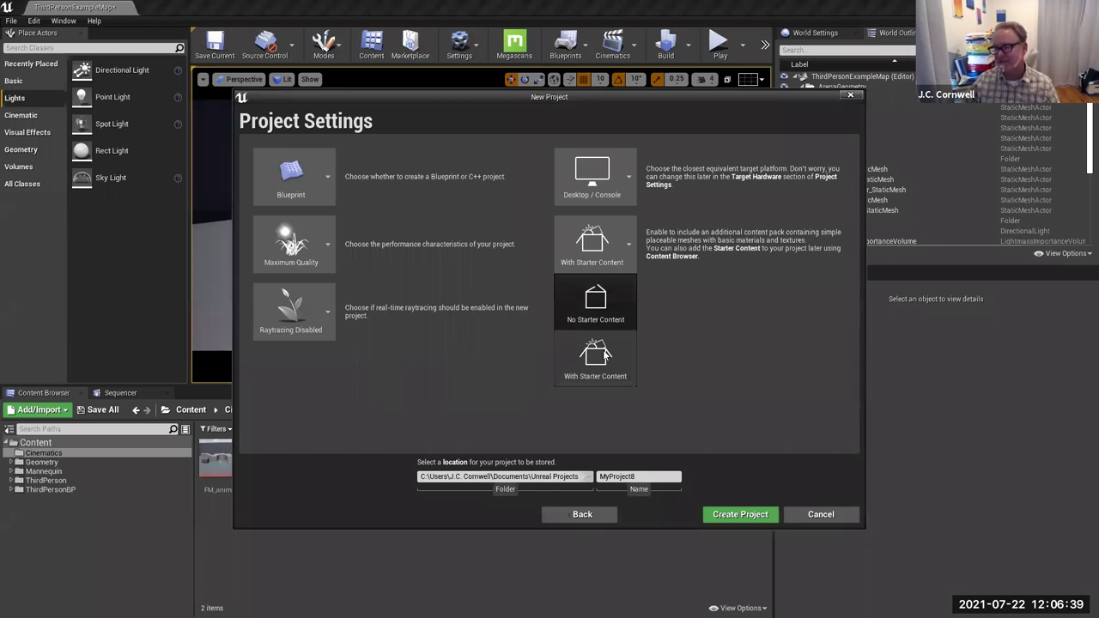
{"action": "left_click", "coordinate": [599, 254]}
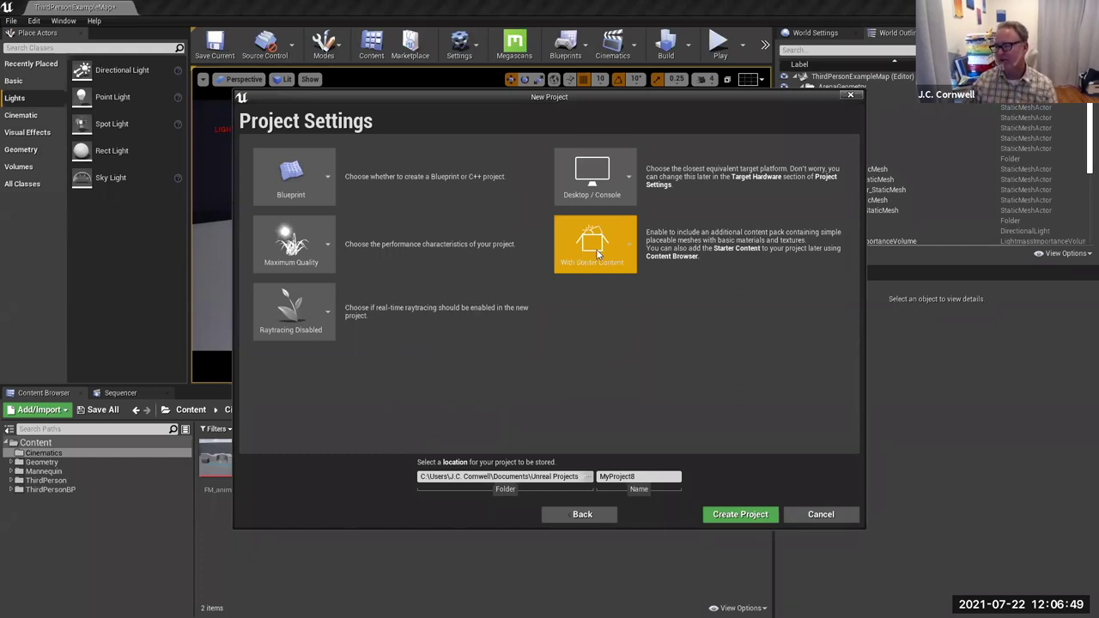
{"action": "left_click", "coordinate": [617, 478]}
{"action": "type", "text": "FETNC"}
{"action": "type", "text": "_class_2"}
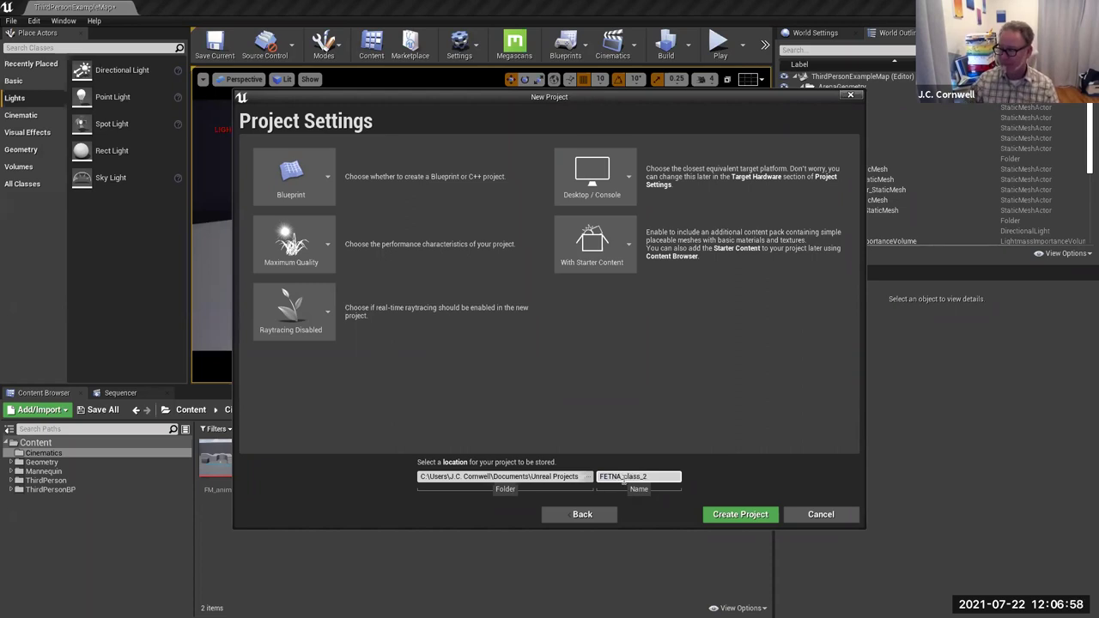
Create the project without saving the old level, then maximize the new editor window.
{"action": "left_click", "coordinate": [740, 514]}
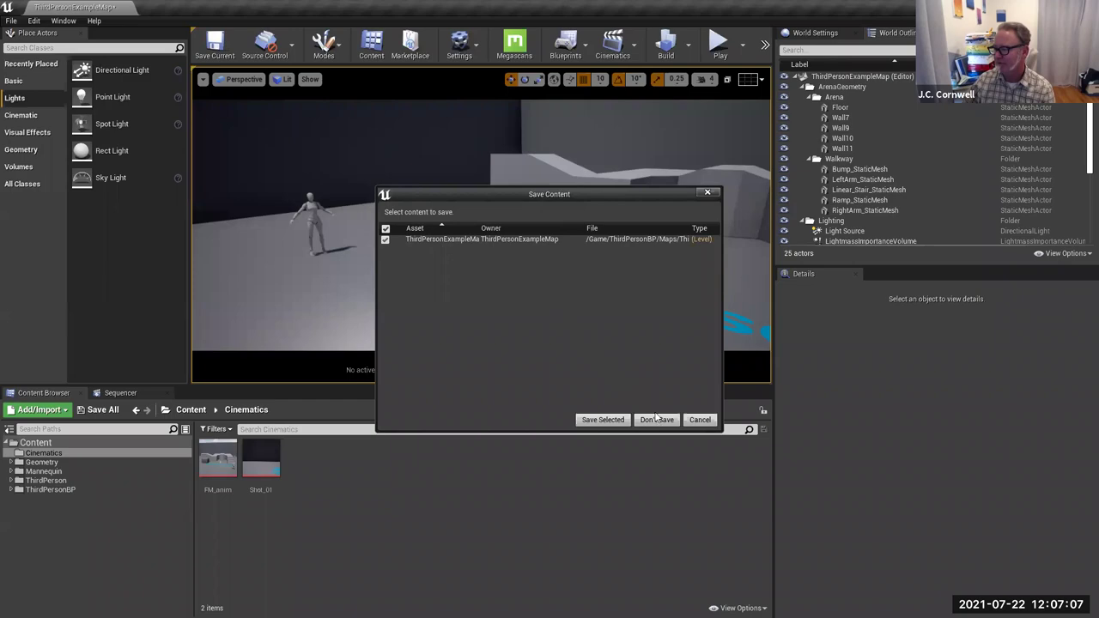
{"action": "left_click", "coordinate": [656, 418]}
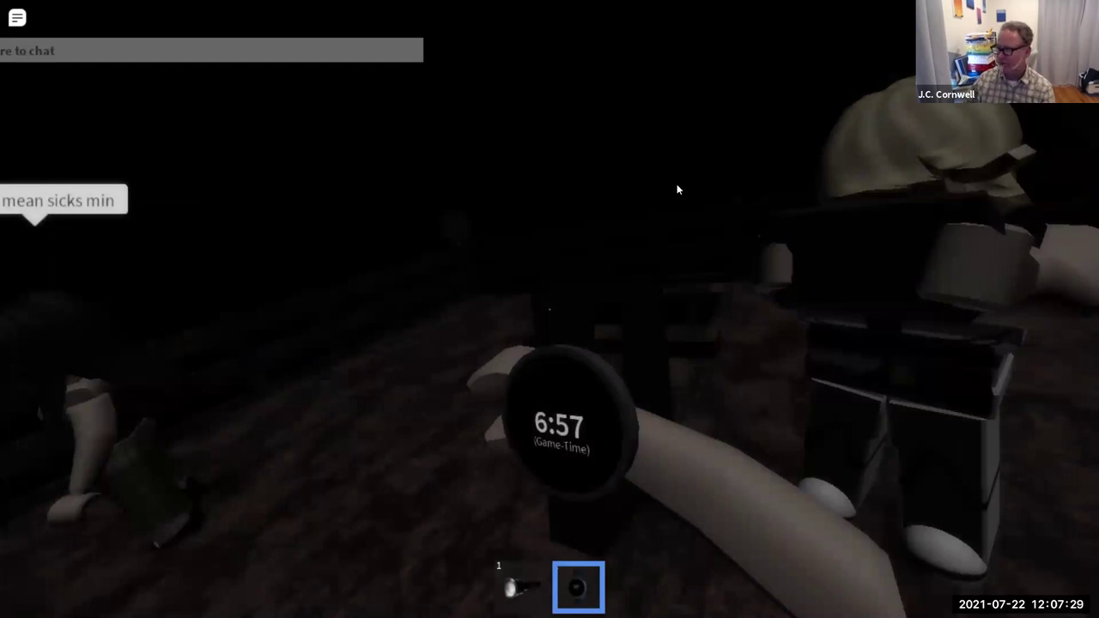
{"action": "key", "text": "alt+Tab"}
{"action": "left_click", "coordinate": [907, 161]}
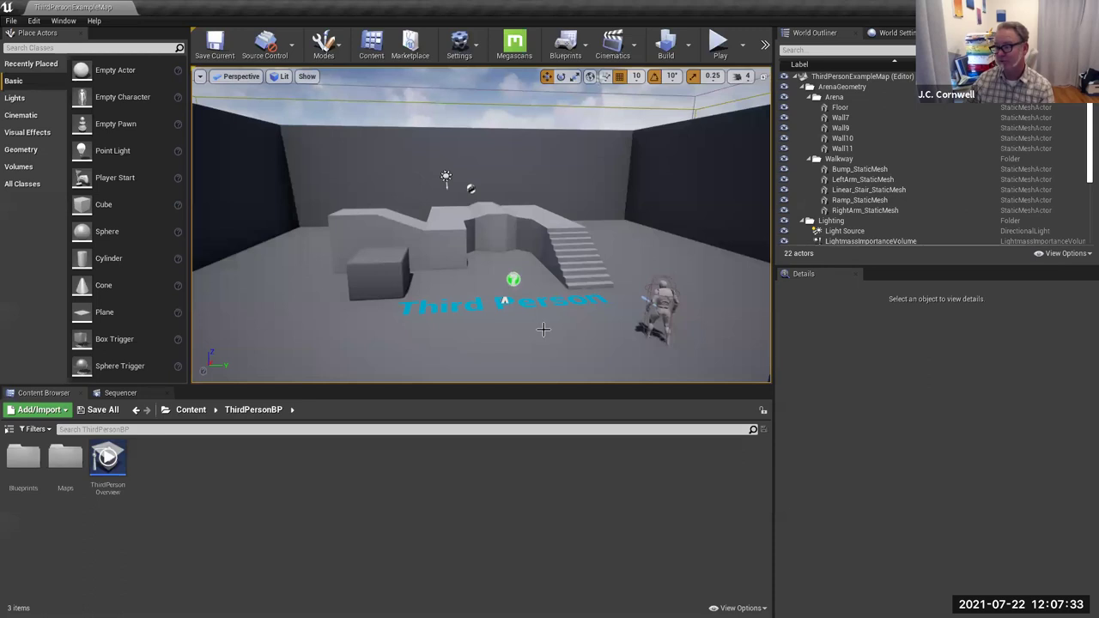
Show the Content Browser folder tree with StarterContent and list the Add/Import options.
{"action": "left_click", "coordinate": [11, 431]}
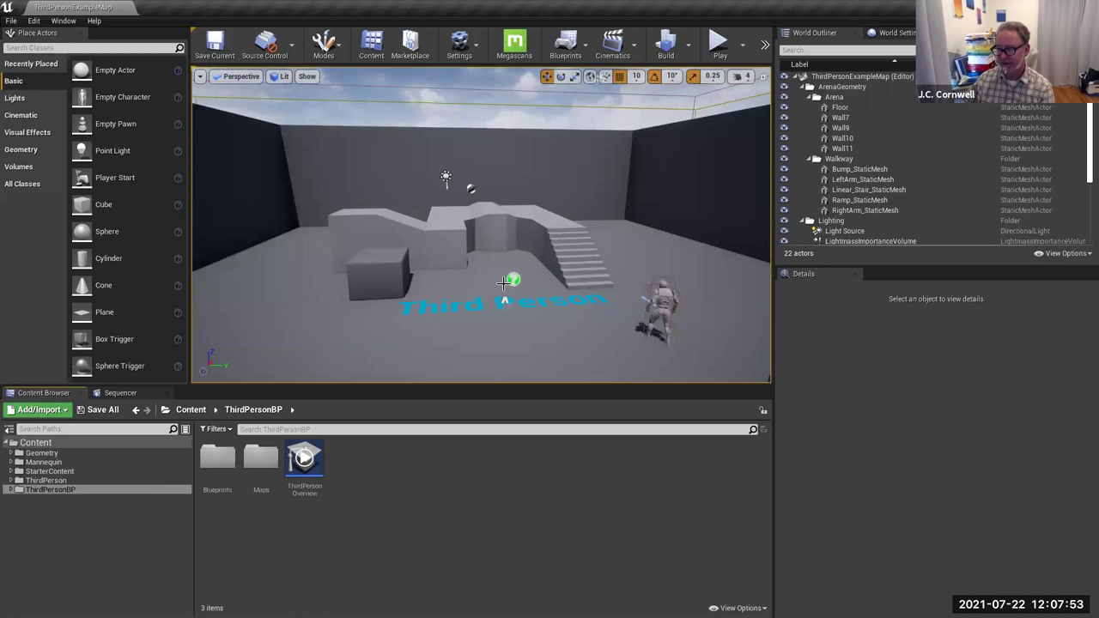
{"action": "left_click", "coordinate": [53, 413]}
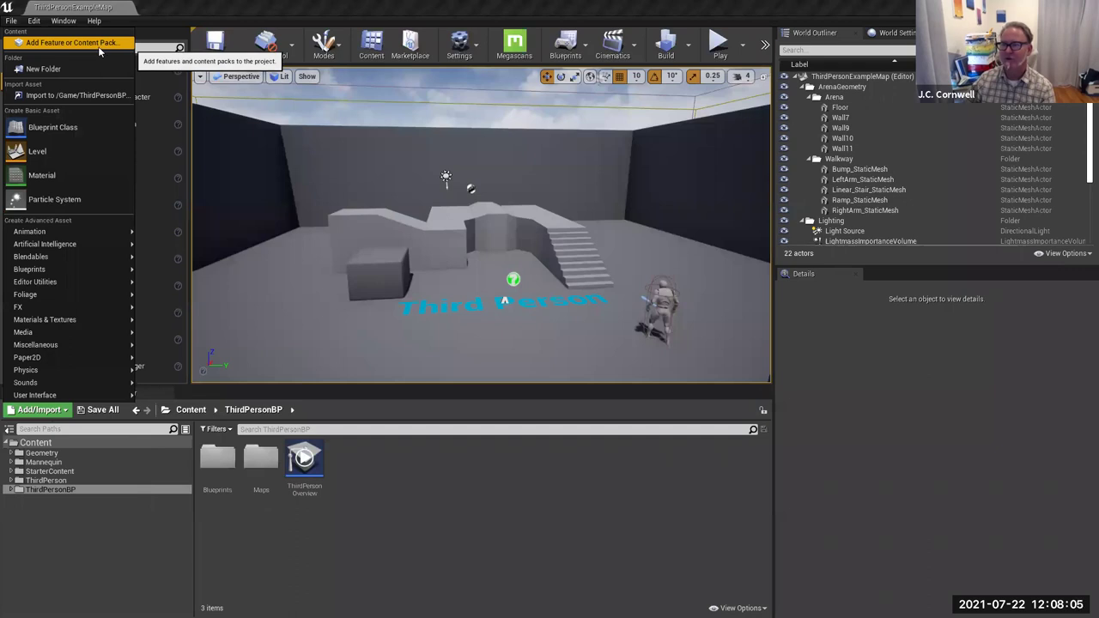
{"action": "left_click", "coordinate": [72, 42]}
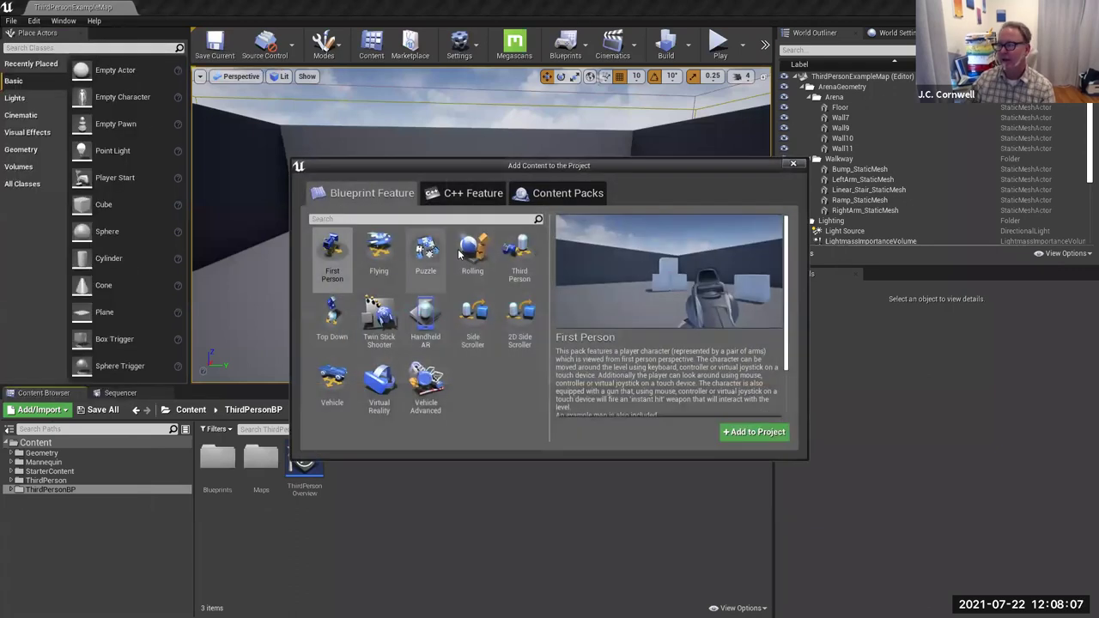
{"action": "left_click", "coordinate": [523, 258]}
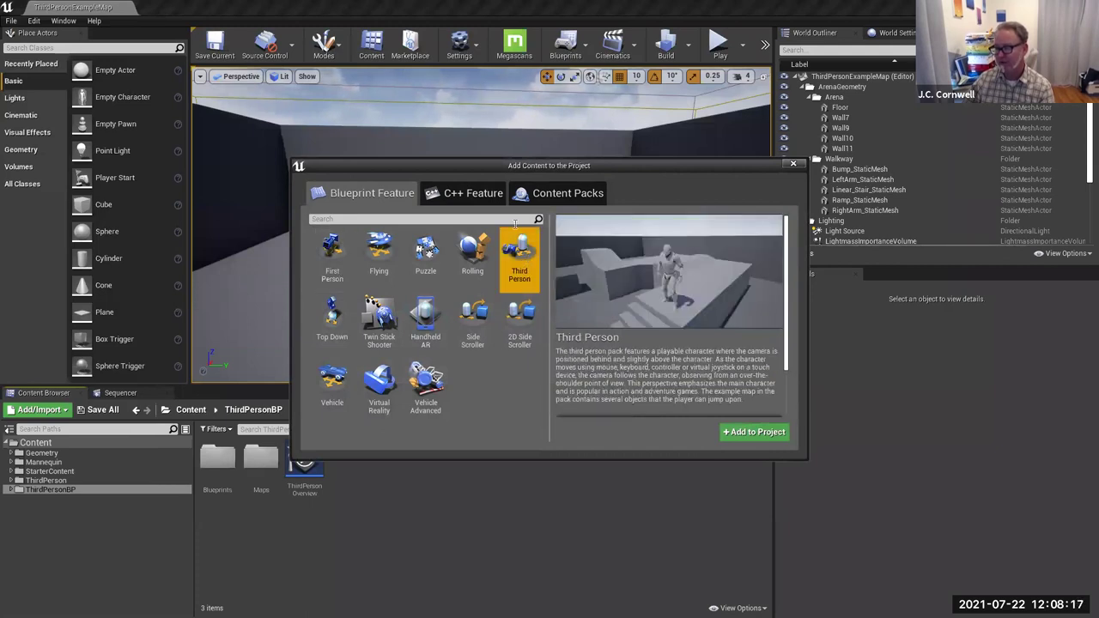
{"action": "left_click", "coordinate": [566, 194]}
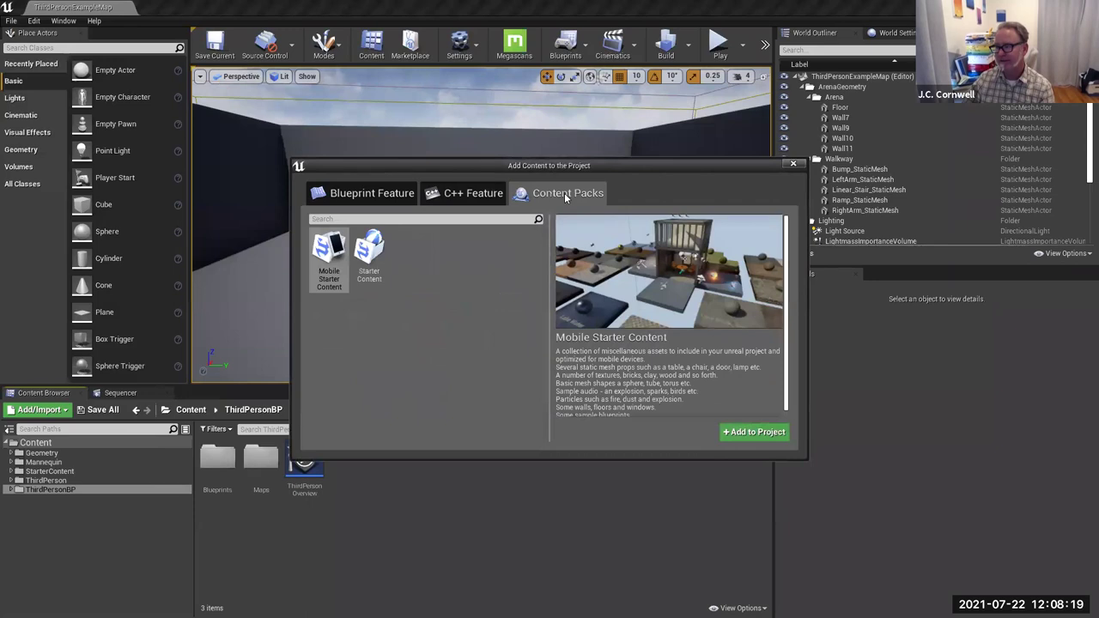
{"action": "left_click", "coordinate": [372, 262]}
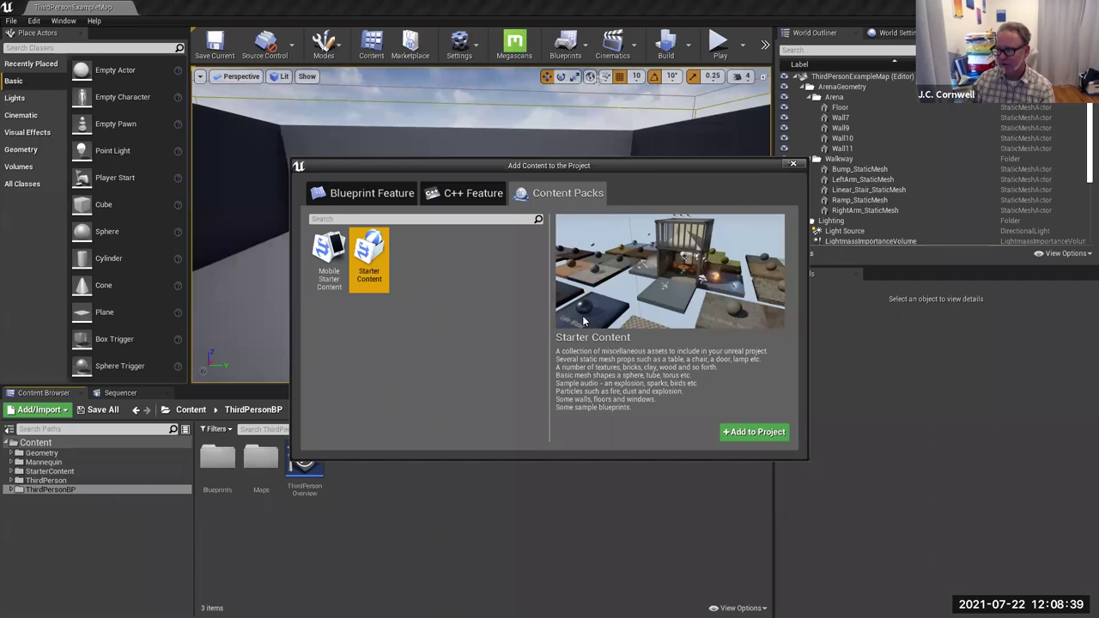
{"action": "left_click", "coordinate": [792, 164]}
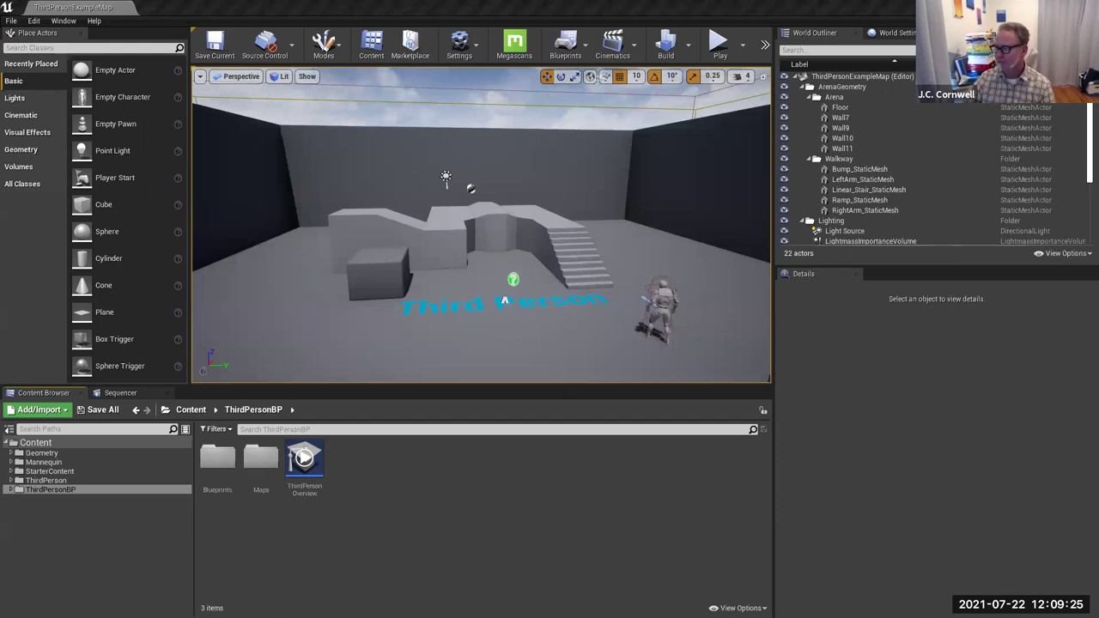
Bring up the Chrome window showing Mixamo with Douglas previewed.
{"action": "key", "text": "alt+Tab"}
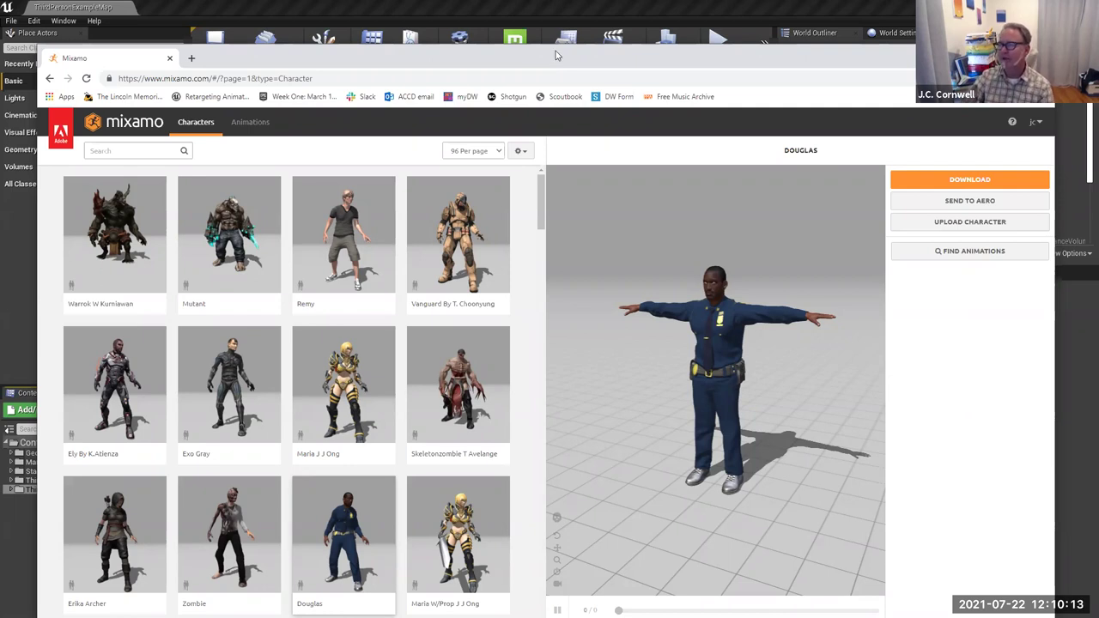
{"action": "left_click_drag", "start_coordinate": [555, 55], "coordinate": [543, 24]}
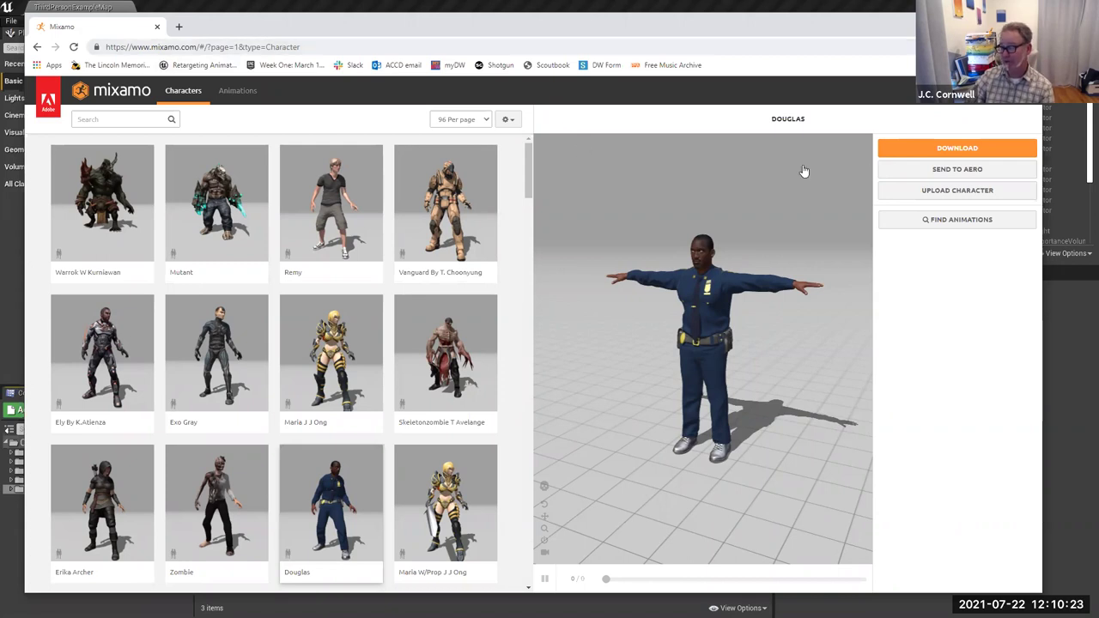
{"action": "left_click", "coordinate": [987, 90]}
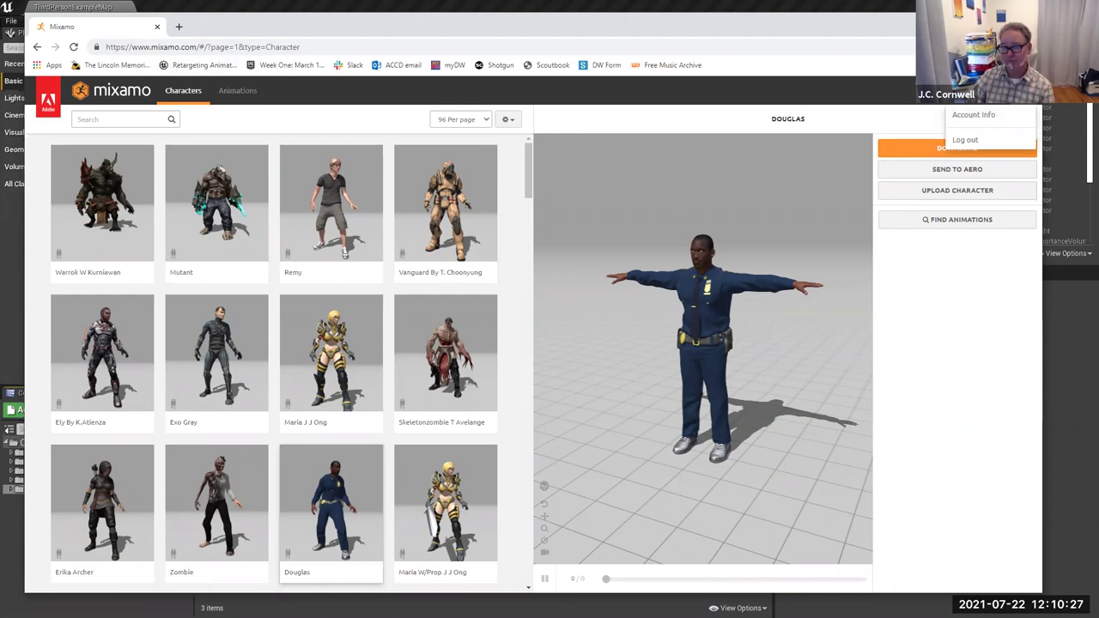
{"action": "left_click", "coordinate": [802, 117]}
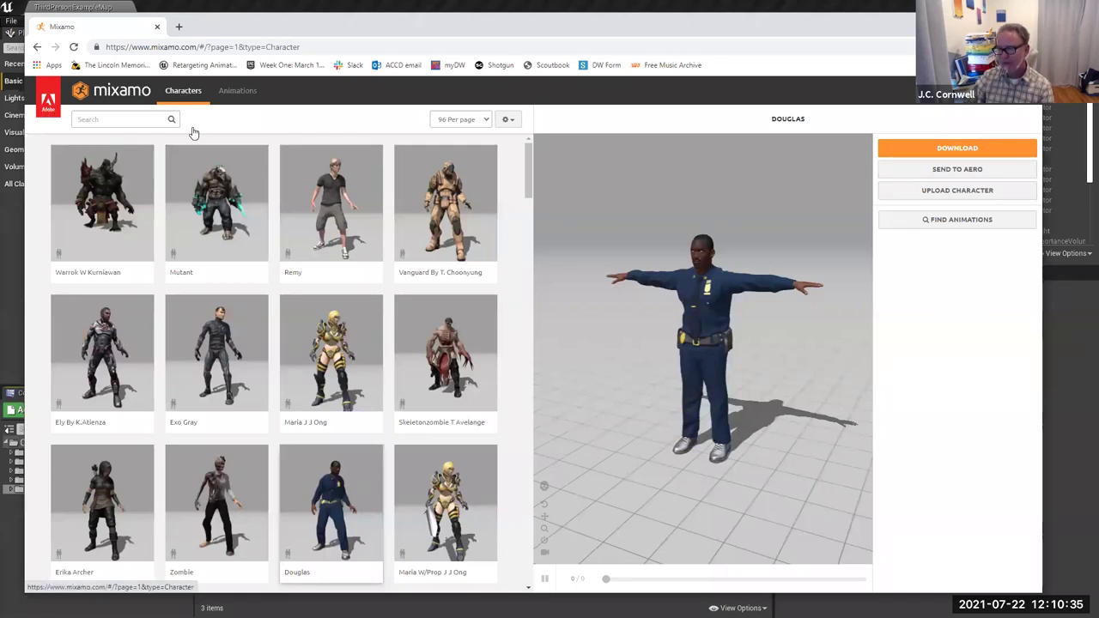
{"action": "left_click", "coordinate": [324, 513]}
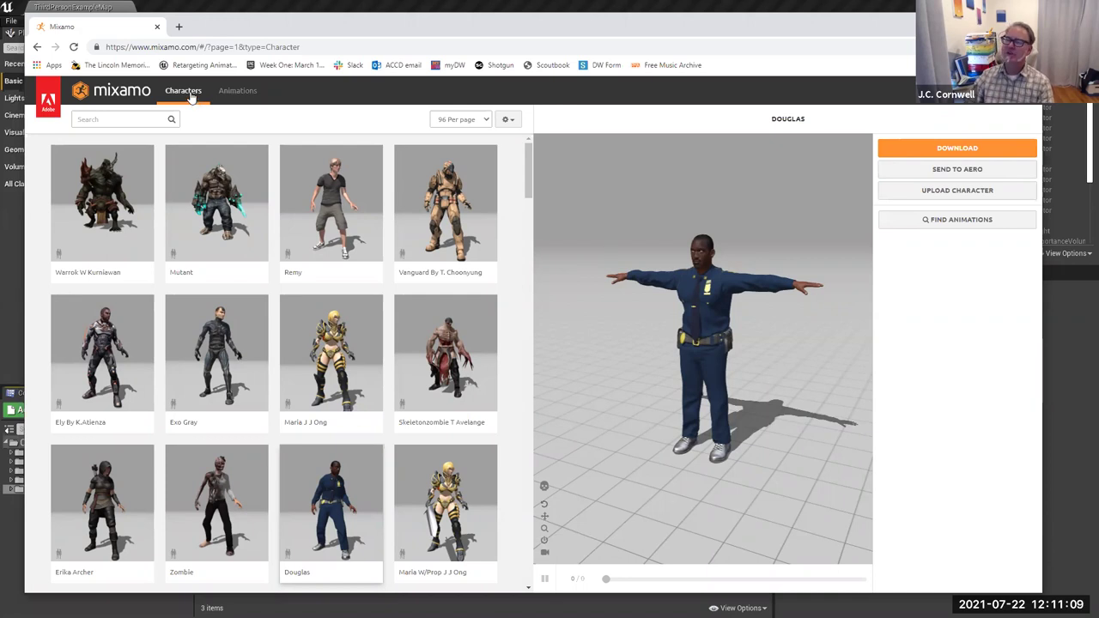
Apply the Capoeira animation to Douglas from the Animations library.
{"action": "left_click", "coordinate": [241, 93]}
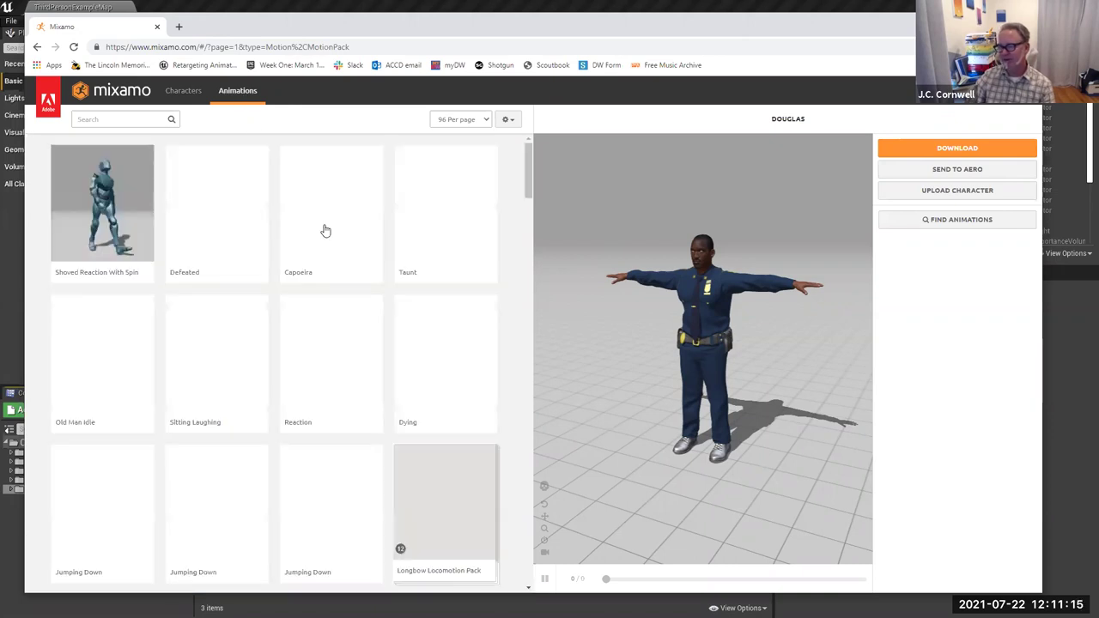
{"action": "left_click", "coordinate": [334, 225]}
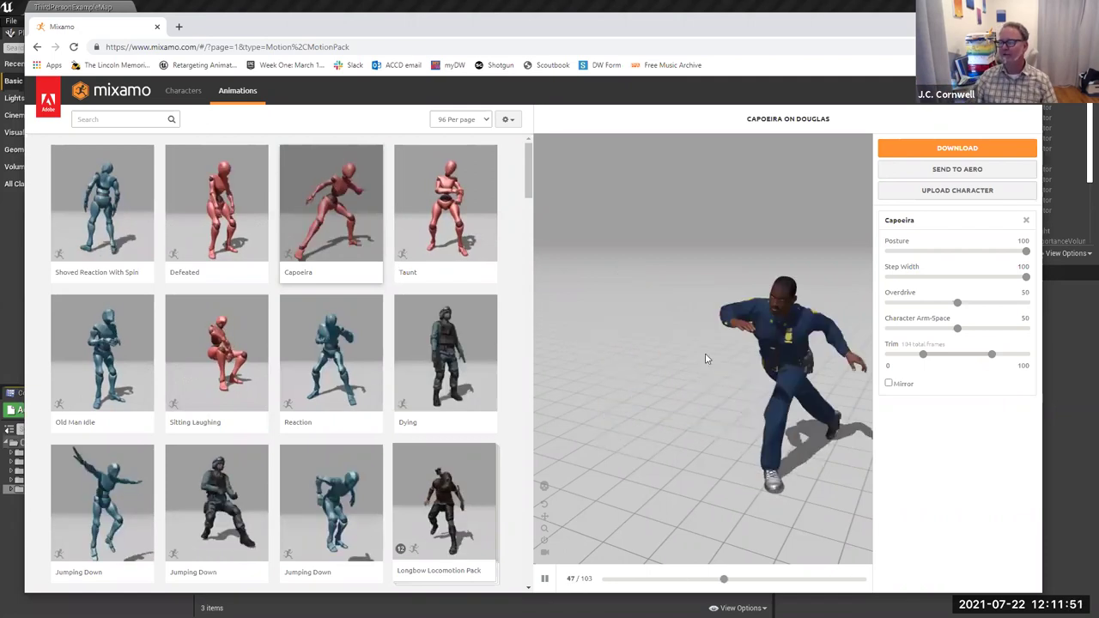
Return to the Characters library and reload the page to clear the Capoeira animation.
{"action": "left_click", "coordinate": [183, 91]}
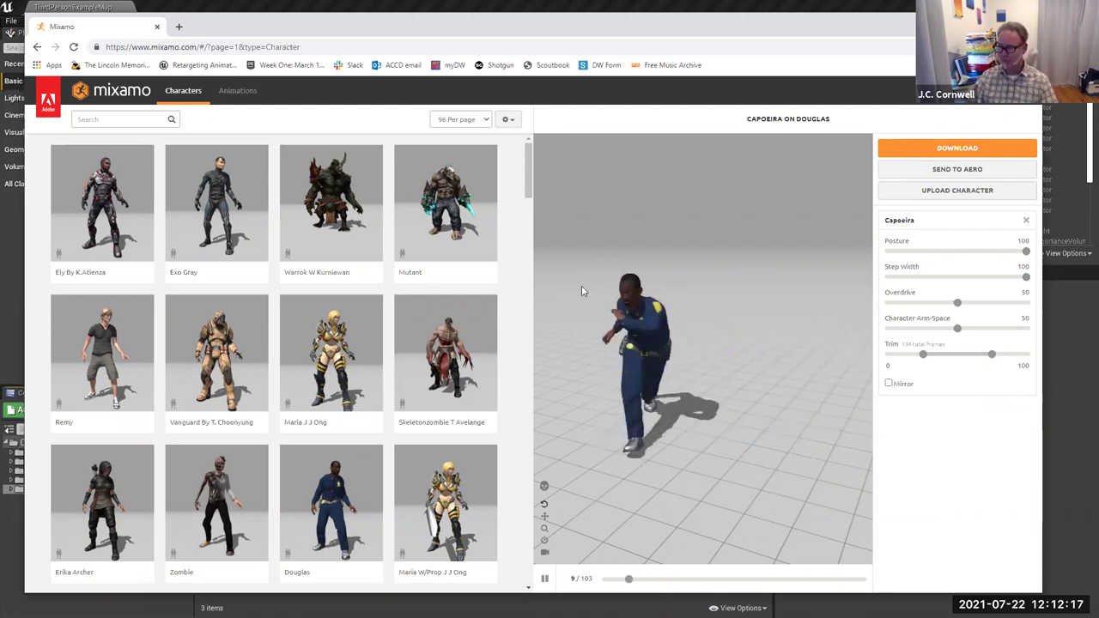
{"action": "left_click", "coordinate": [74, 49]}
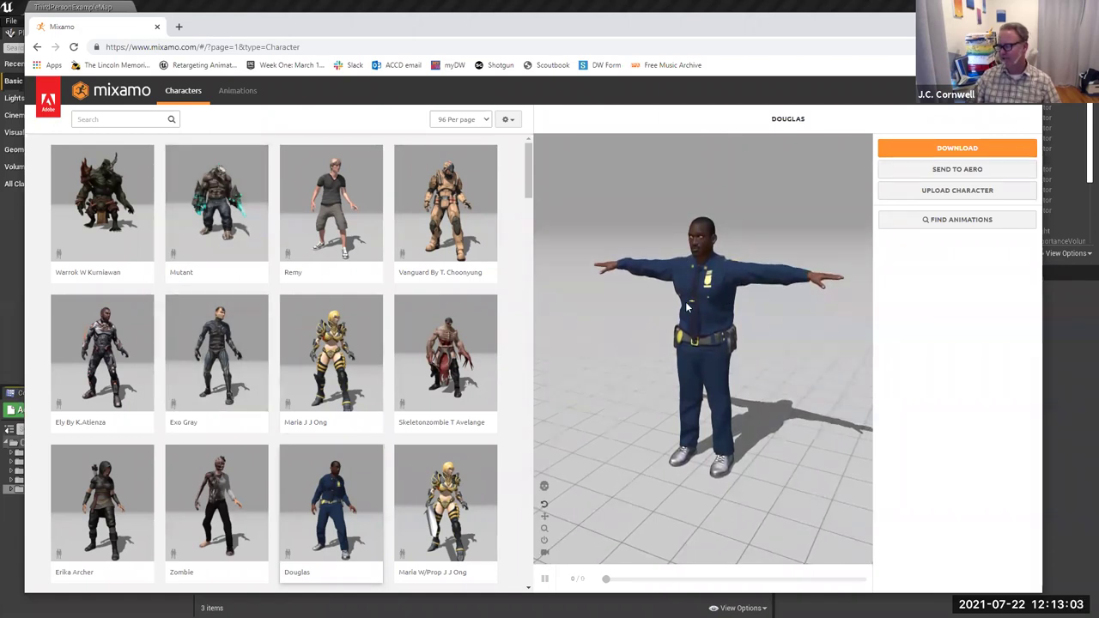
Download Douglas as FBX Binary (.fbx) in T-pose.
{"action": "left_click", "coordinate": [959, 153]}
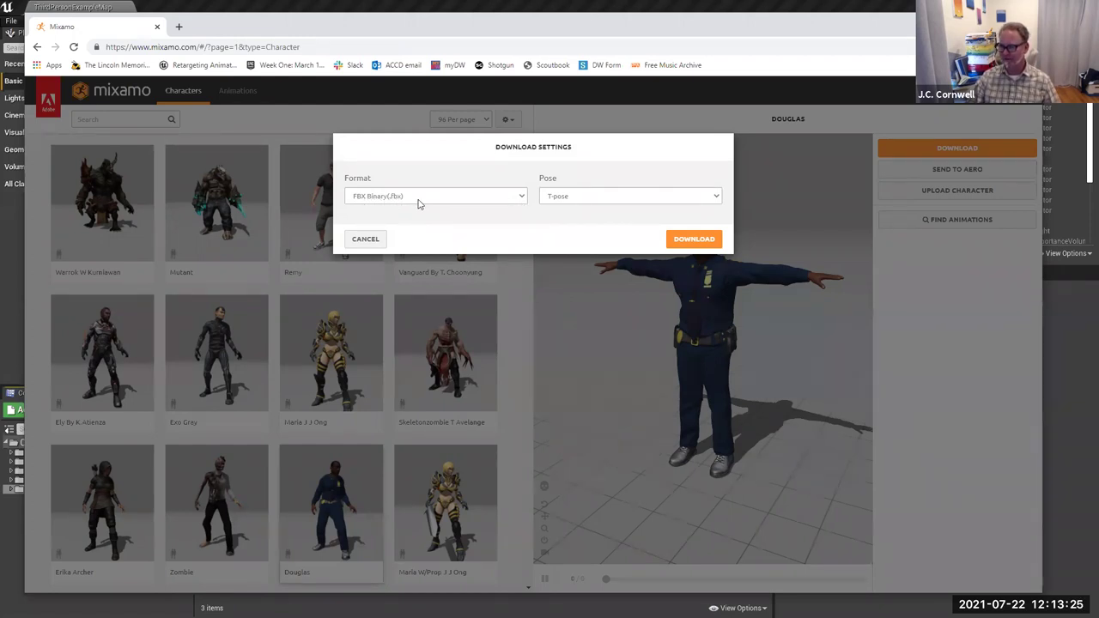
{"action": "left_click", "coordinate": [520, 199]}
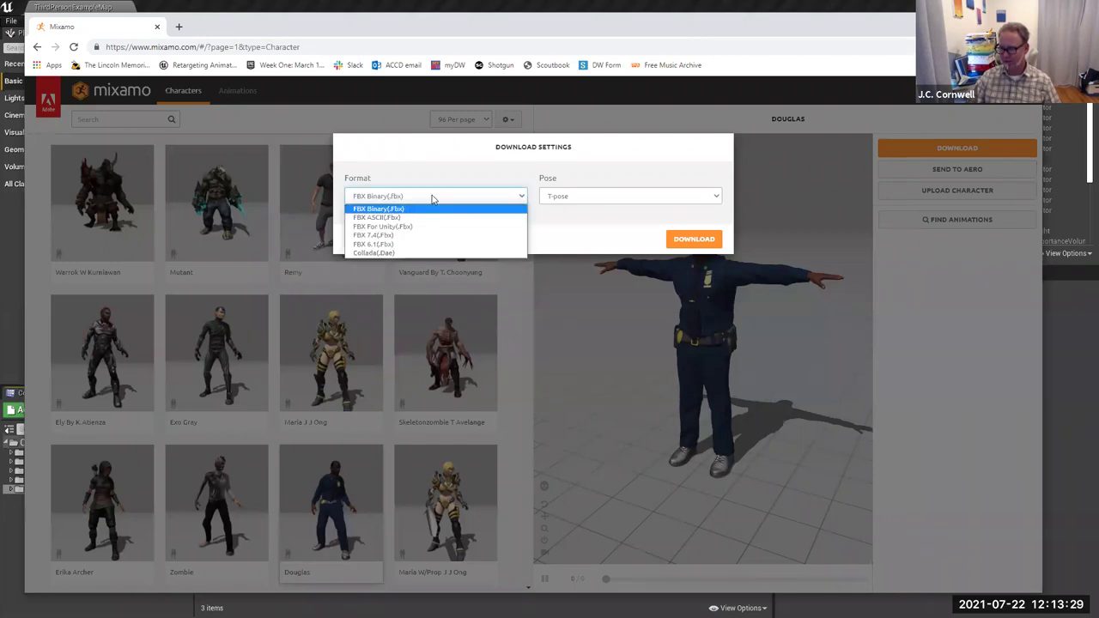
{"action": "left_click", "coordinate": [434, 206]}
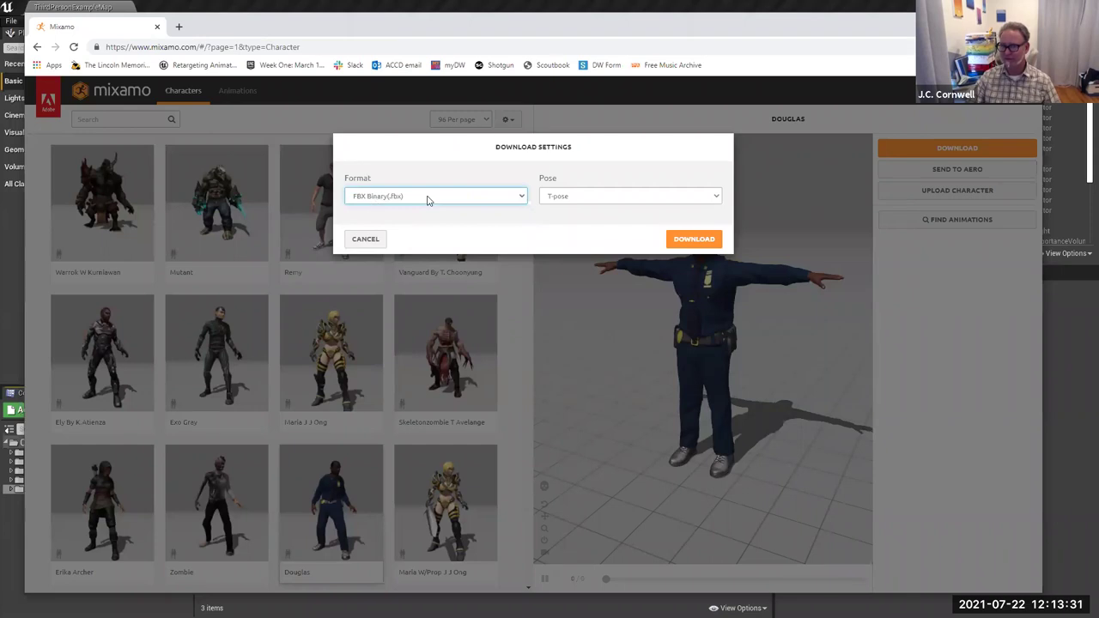
{"action": "left_click", "coordinate": [595, 197]}
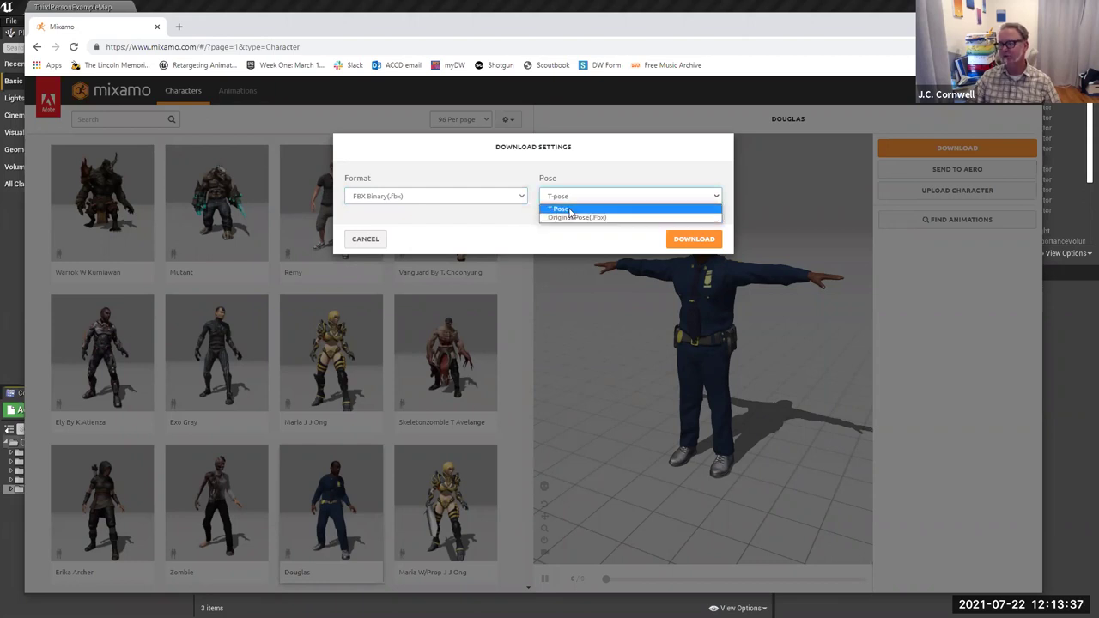
{"action": "left_click", "coordinate": [571, 211]}
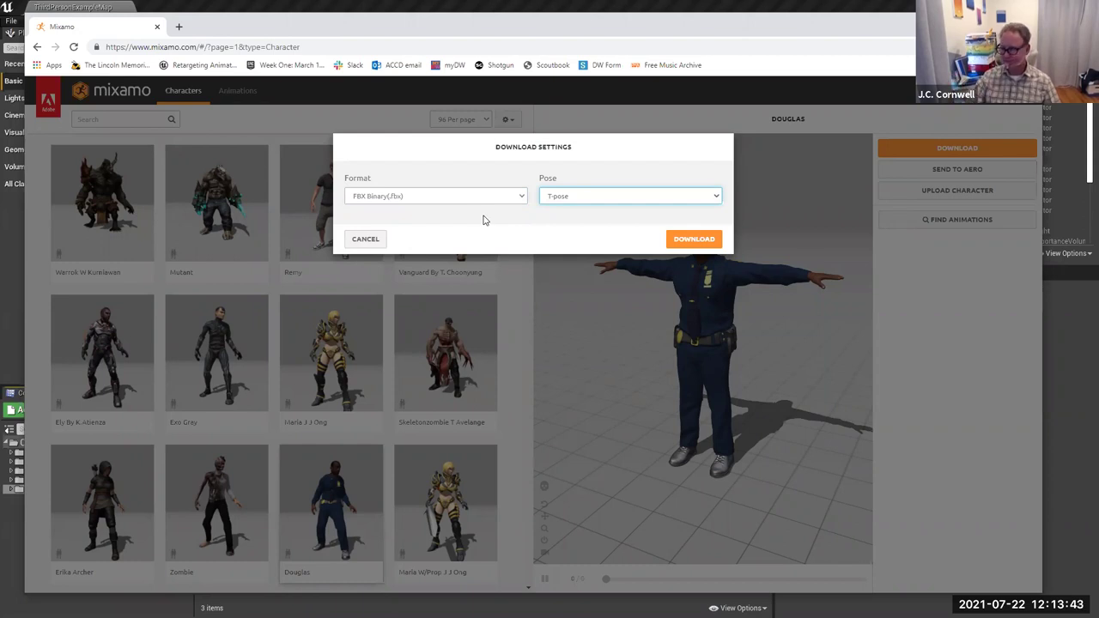
{"action": "left_click", "coordinate": [692, 244]}
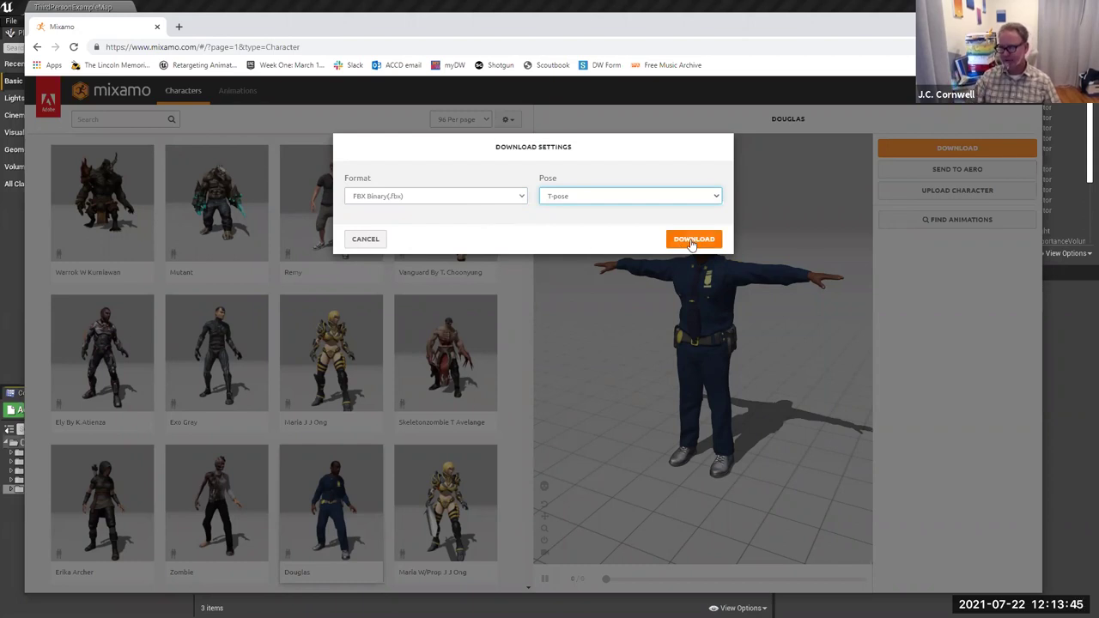
{"action": "left_click", "coordinate": [692, 242]}
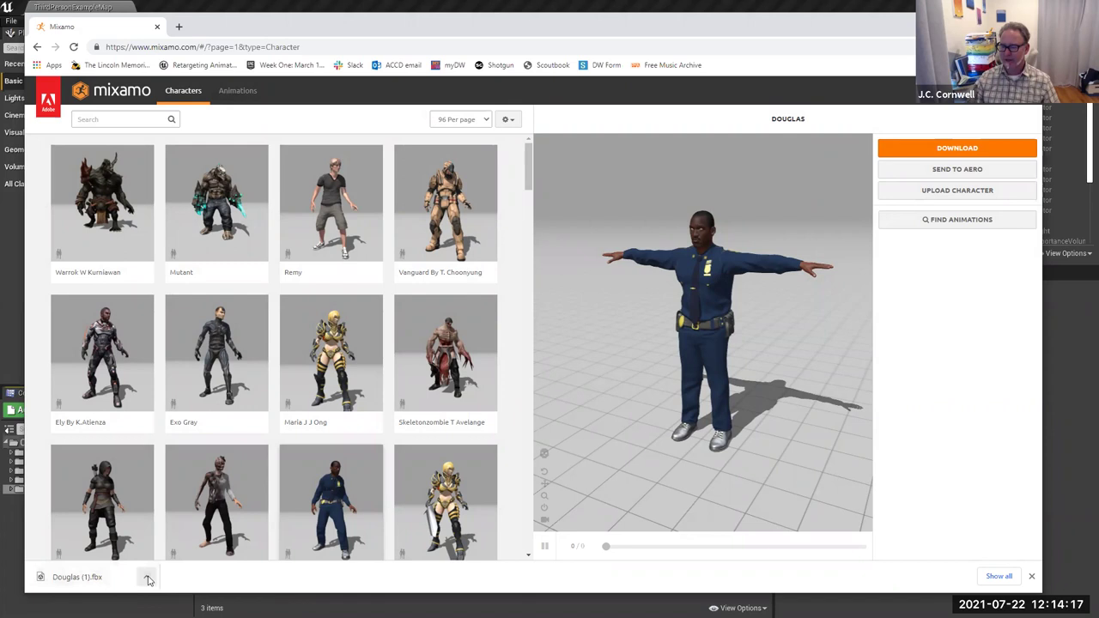
Show the downloaded Douglas (1).fbx in its Downloads folder.
{"action": "left_click", "coordinate": [147, 577]}
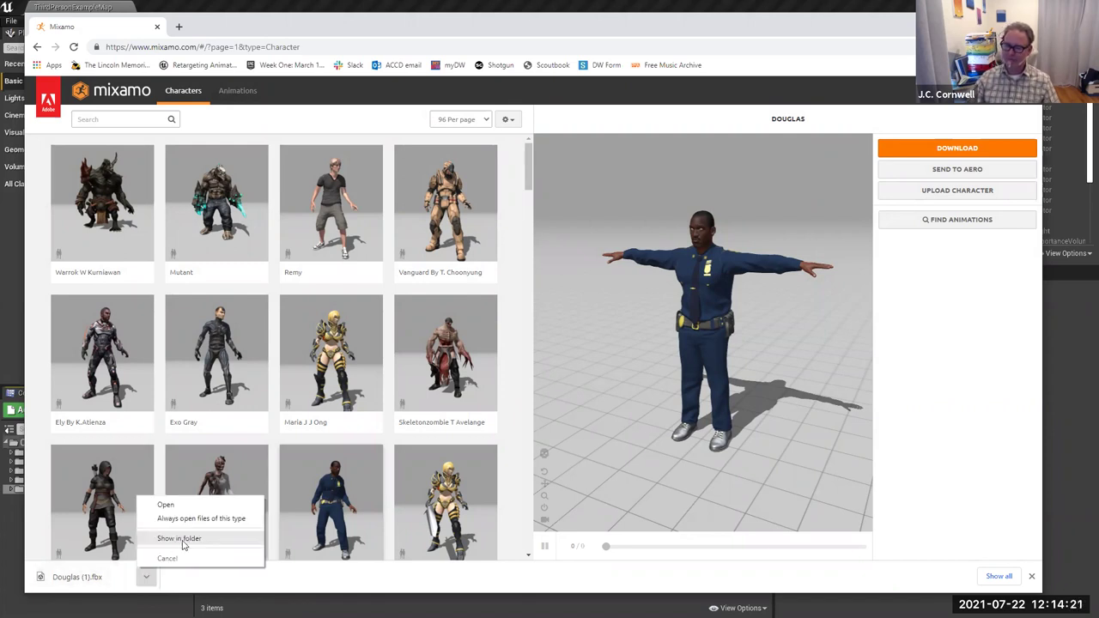
{"action": "left_click", "coordinate": [182, 540]}
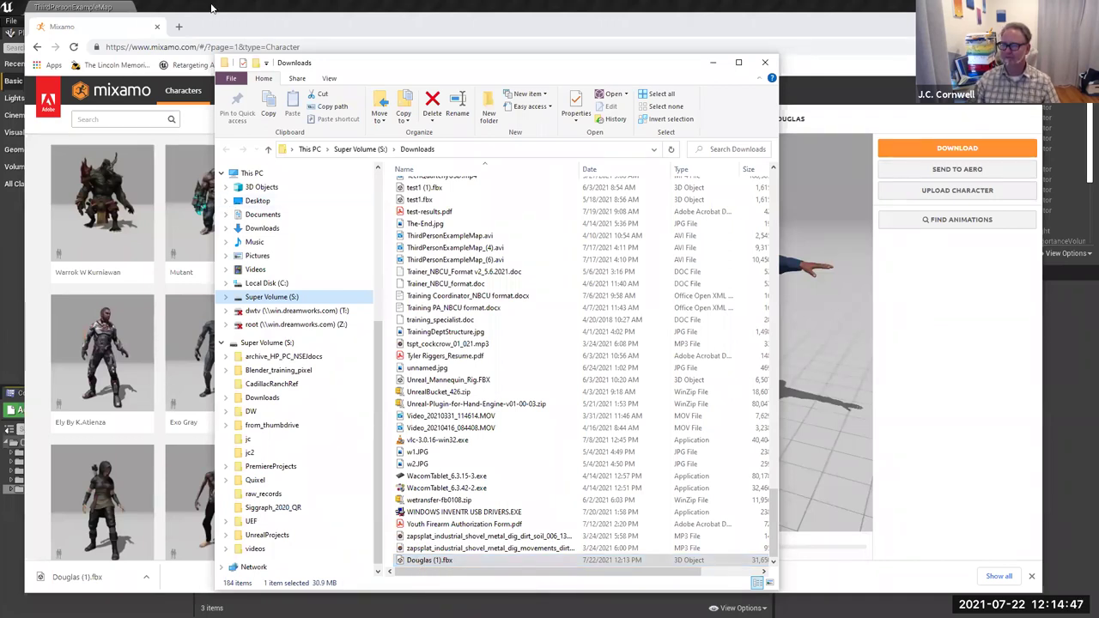
Switch from File Explorer back to the Unreal editor.
{"action": "key", "text": "alt+Tab"}
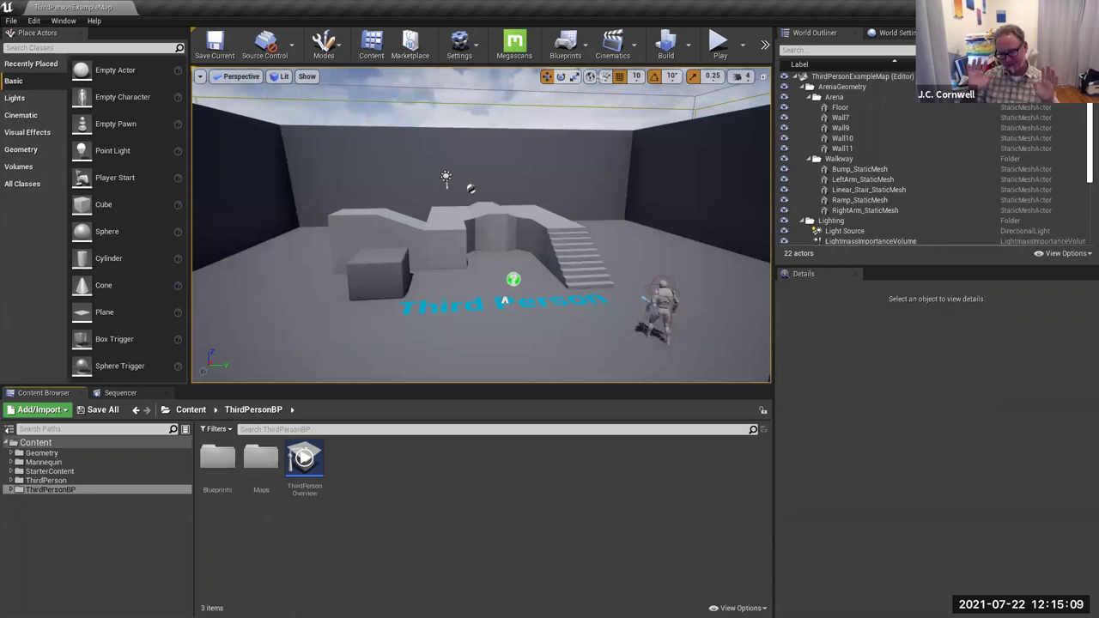
Create a new folder named 'Mixamo' under Content and open it.
{"action": "left_click", "coordinate": [59, 444]}
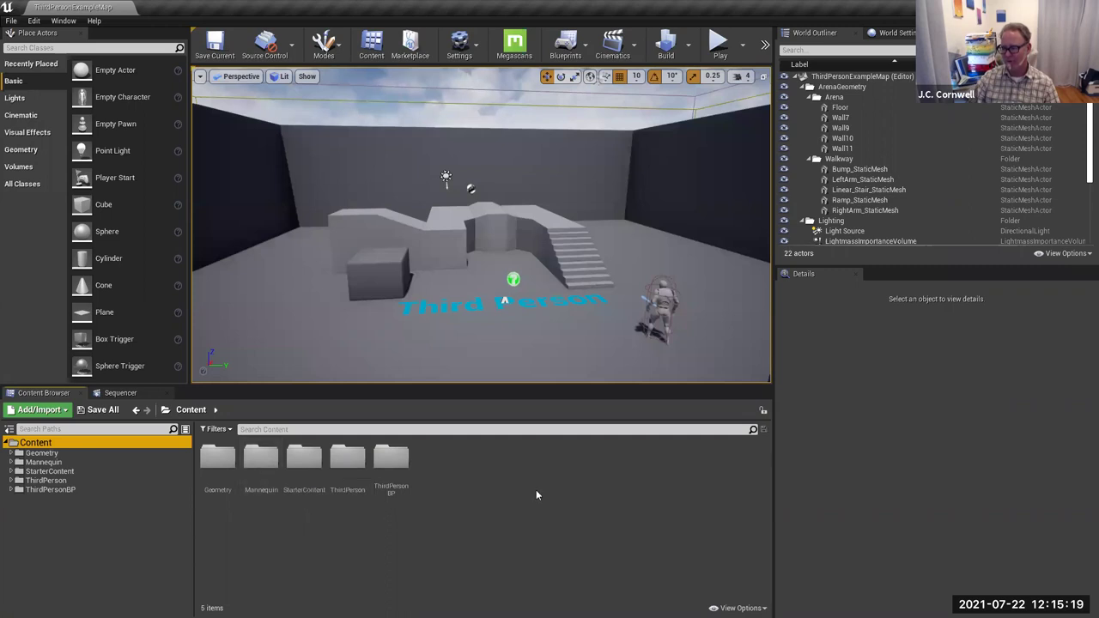
{"action": "right_click", "coordinate": [503, 488]}
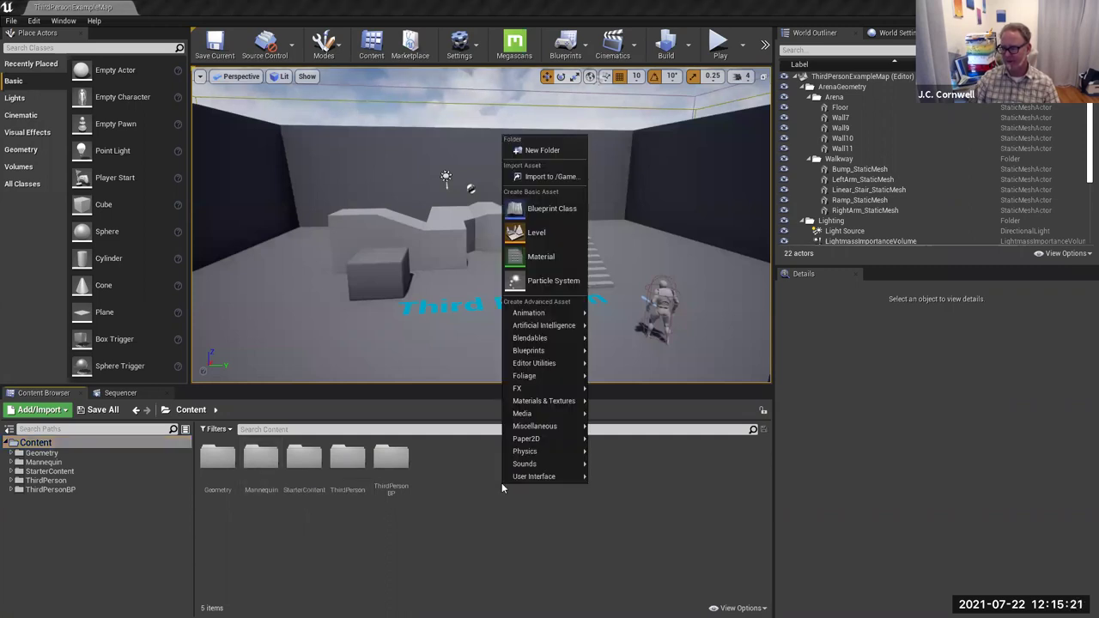
{"action": "left_click", "coordinate": [539, 151]}
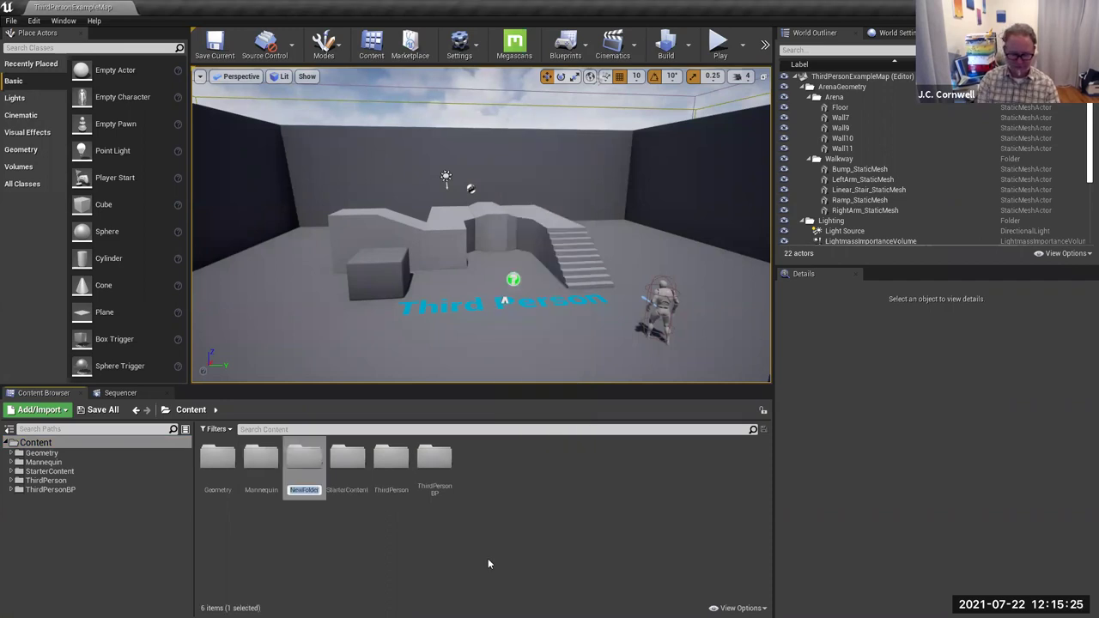
{"action": "type", "text": "Mixamo"}
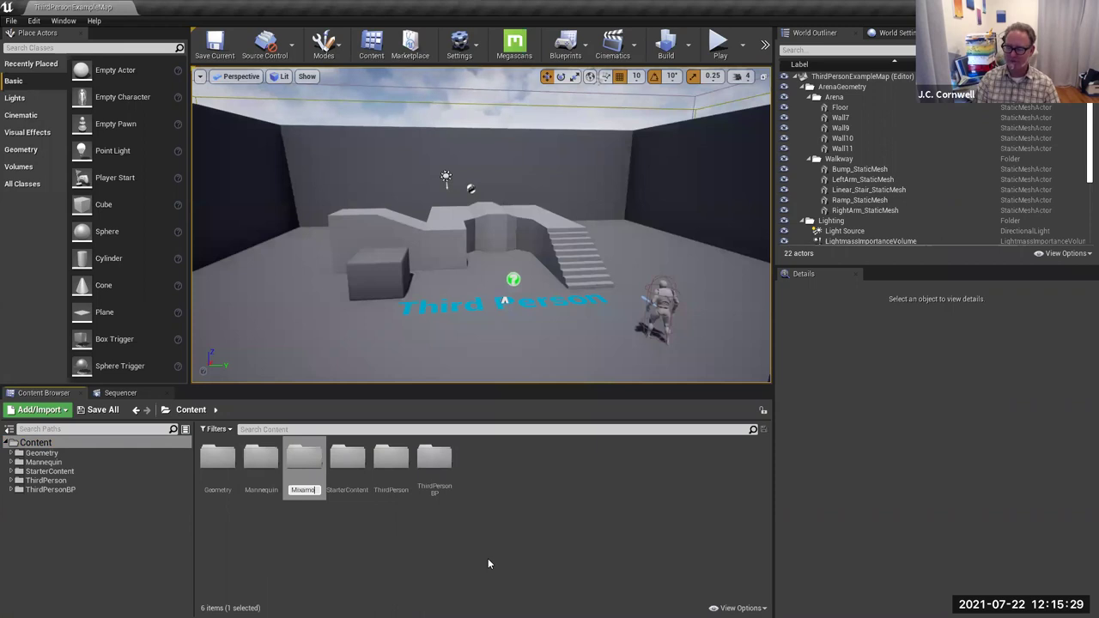
{"action": "key", "text": "Return"}
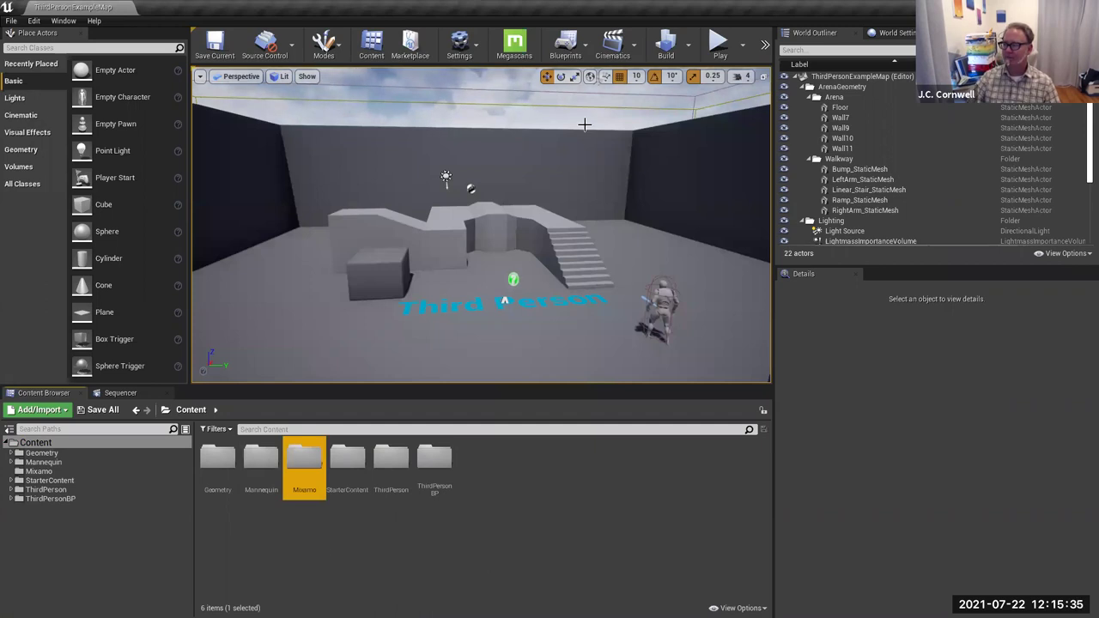
{"action": "double_click", "coordinate": [313, 477]}
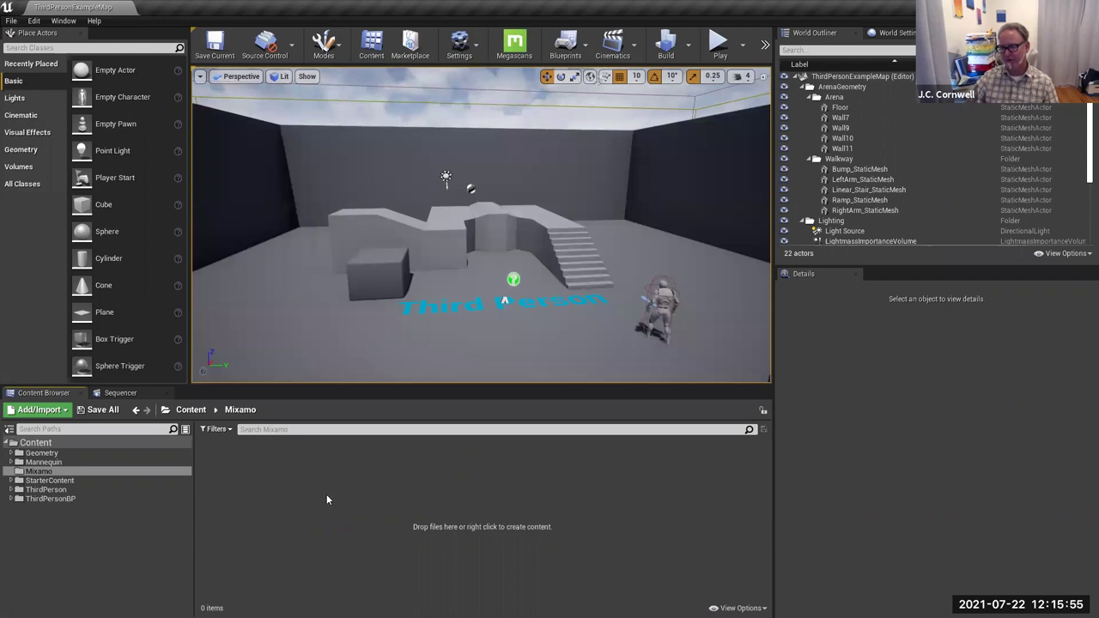
Create a 'Douglas' subfolder inside Mixamo and open it.
{"action": "right_click", "coordinate": [326, 493]}
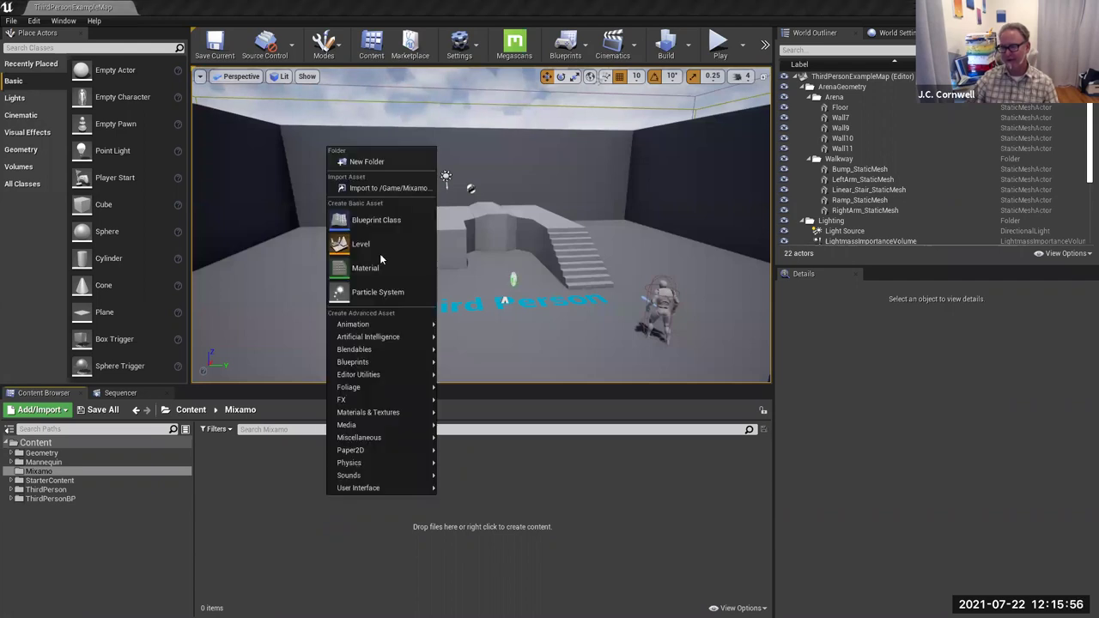
{"action": "left_click", "coordinate": [382, 163]}
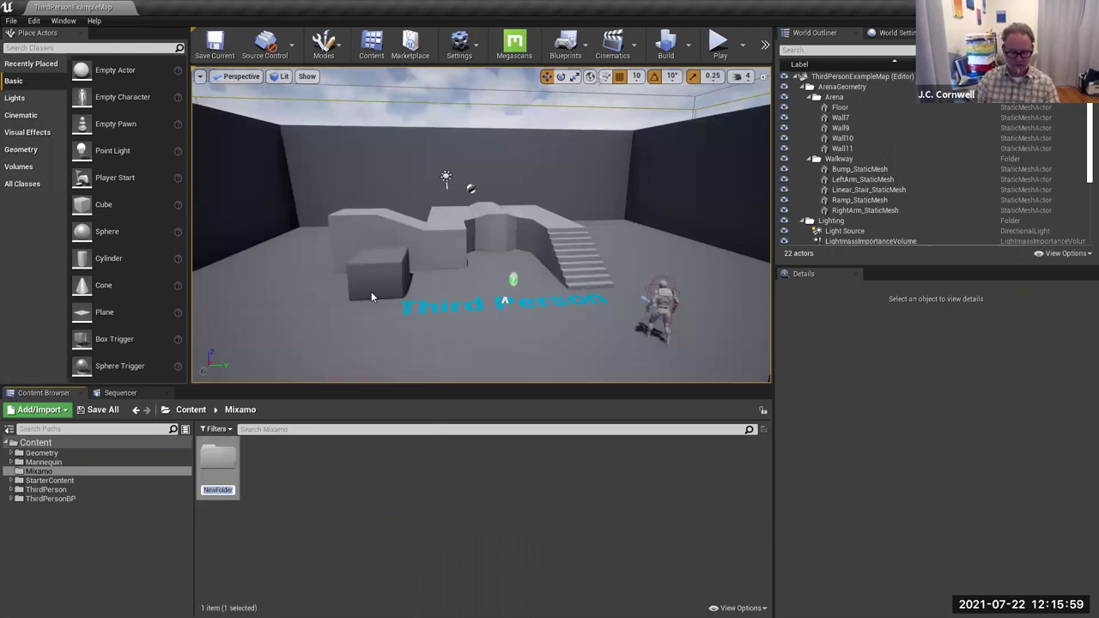
{"action": "type", "text": "D"}
{"action": "type", "text": "ouglas"}
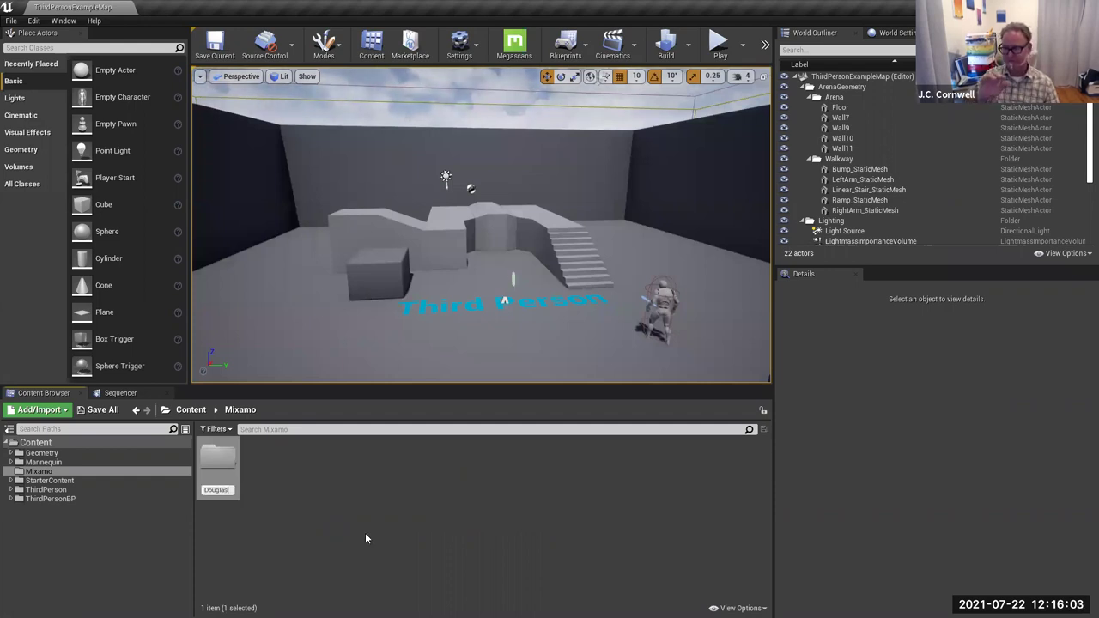
{"action": "key", "text": "Return"}
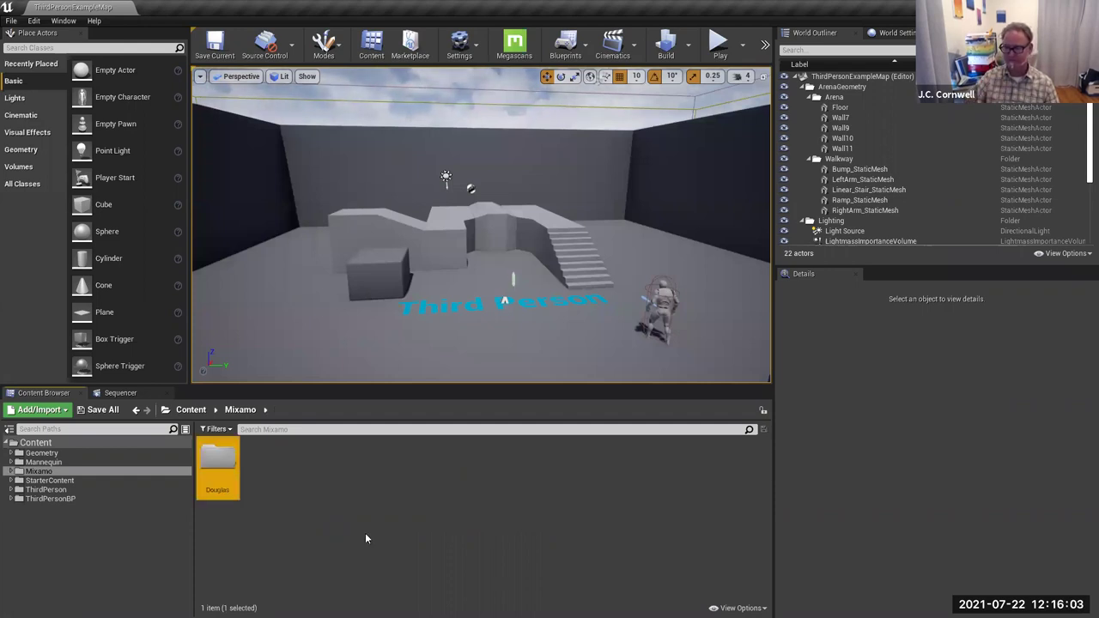
{"action": "double_click", "coordinate": [219, 458]}
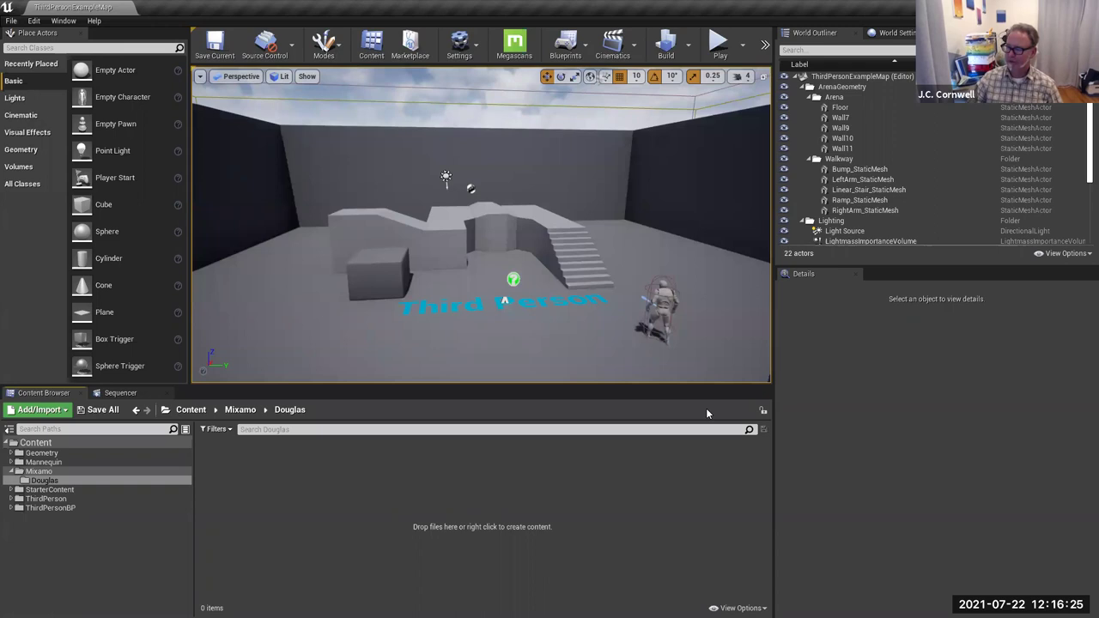
{"action": "key", "text": "alt+Tab"}
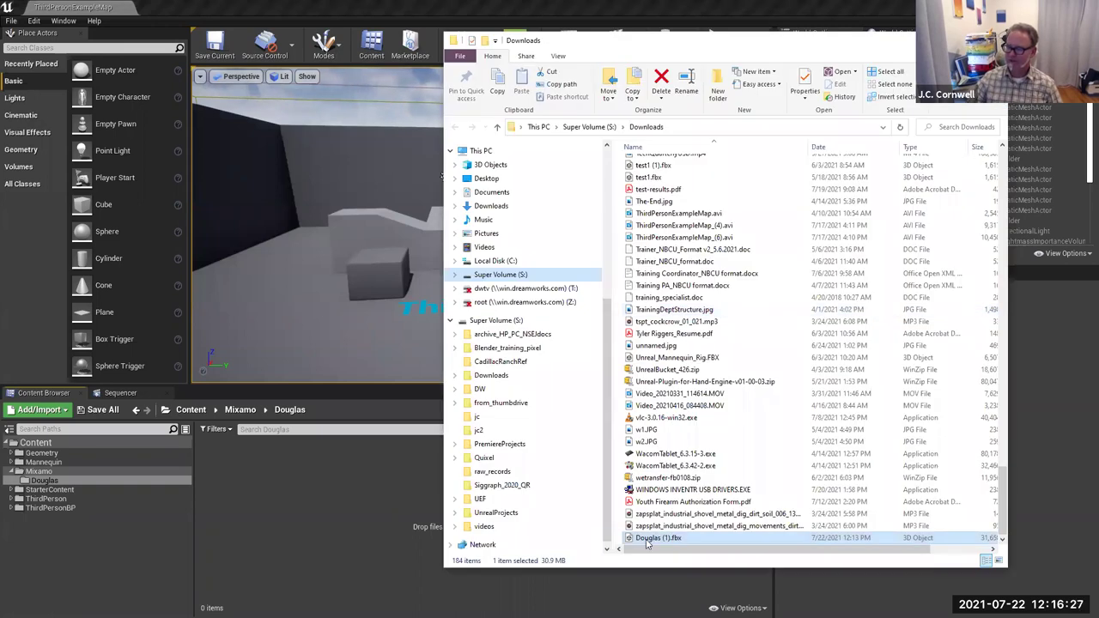
Attempt to drag Douglas (1).fbx from Downloads, then minimize the Downloads window.
{"action": "mouse_move", "coordinate": [648, 543]}
{"action": "left_mouse_down"}
{"action": "mouse_move", "coordinate": [422, 528]}
{"action": "mouse_move", "coordinate": [303, 535]}
{"action": "mouse_move", "coordinate": [358, 516]}
{"action": "mouse_move", "coordinate": [334, 549]}
{"action": "mouse_move", "coordinate": [375, 537]}
{"action": "mouse_move", "coordinate": [662, 561]}
{"action": "mouse_move", "coordinate": [659, 542]}
{"action": "left_mouse_up"}
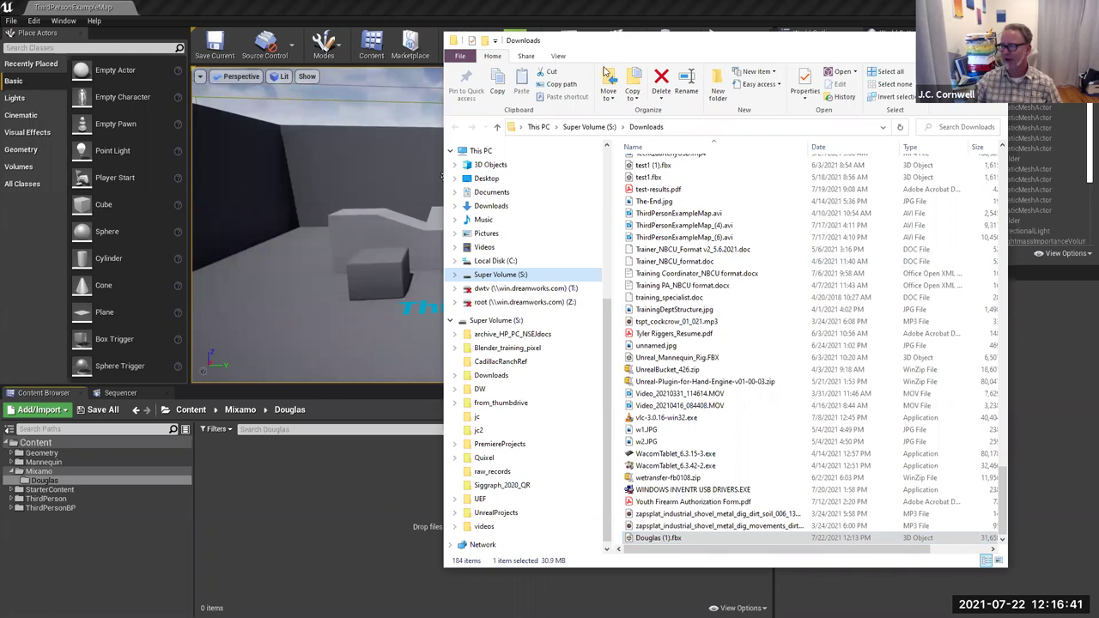
{"action": "left_click_drag", "start_coordinate": [936, 45], "coordinate": [843, 84]}
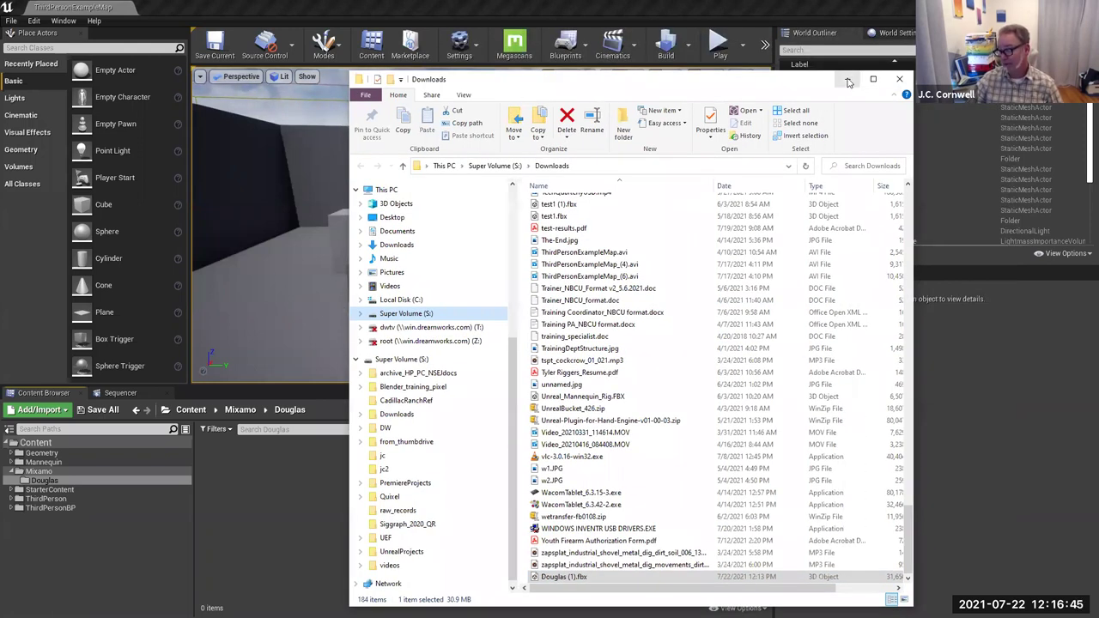
{"action": "left_click", "coordinate": [848, 80]}
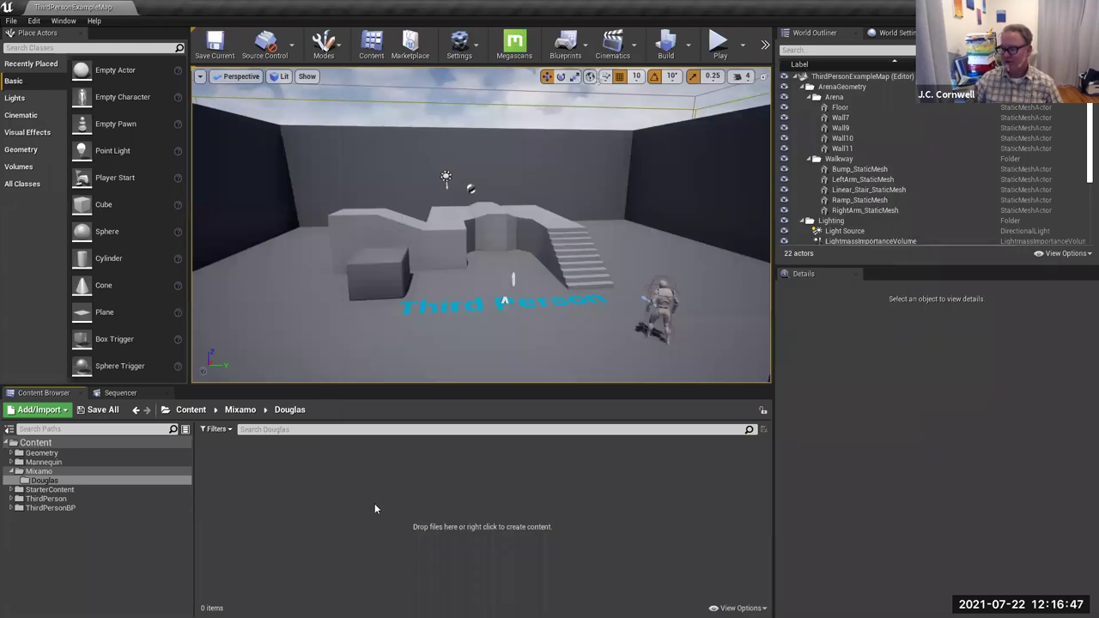
Choose Add/Import > 'Import to /Game/Mixamo/Douglas...' in the Content Browser.
{"action": "left_click", "coordinate": [39, 409]}
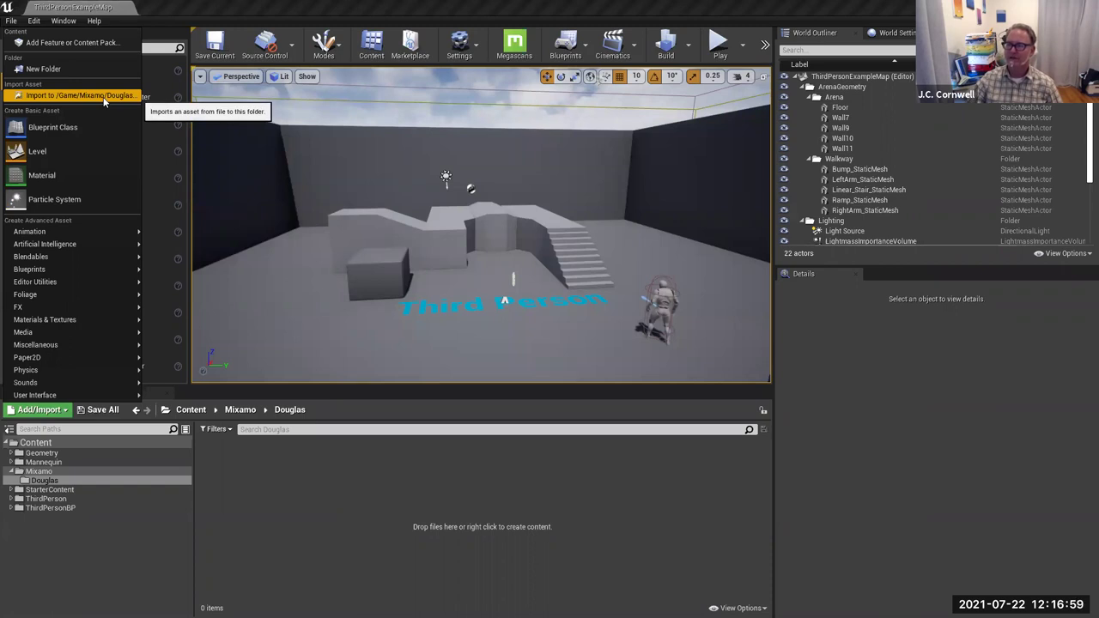
{"action": "left_click", "coordinate": [104, 96]}
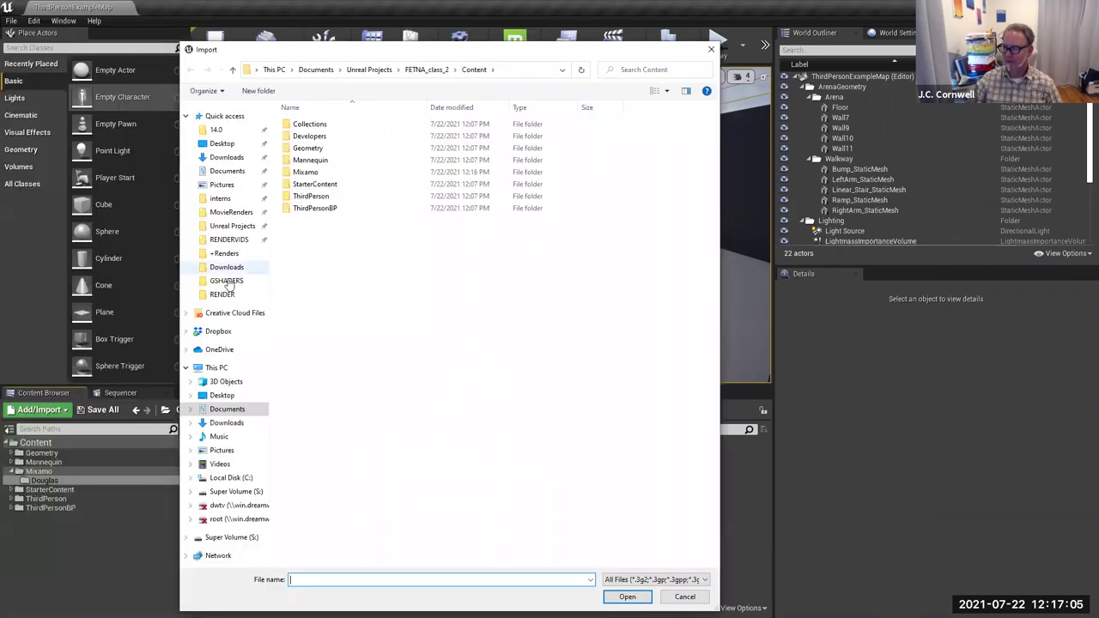
Browse to Super Volume (S:) > Downloads and select Douglas.fbx as the import file.
{"action": "left_click", "coordinate": [234, 492]}
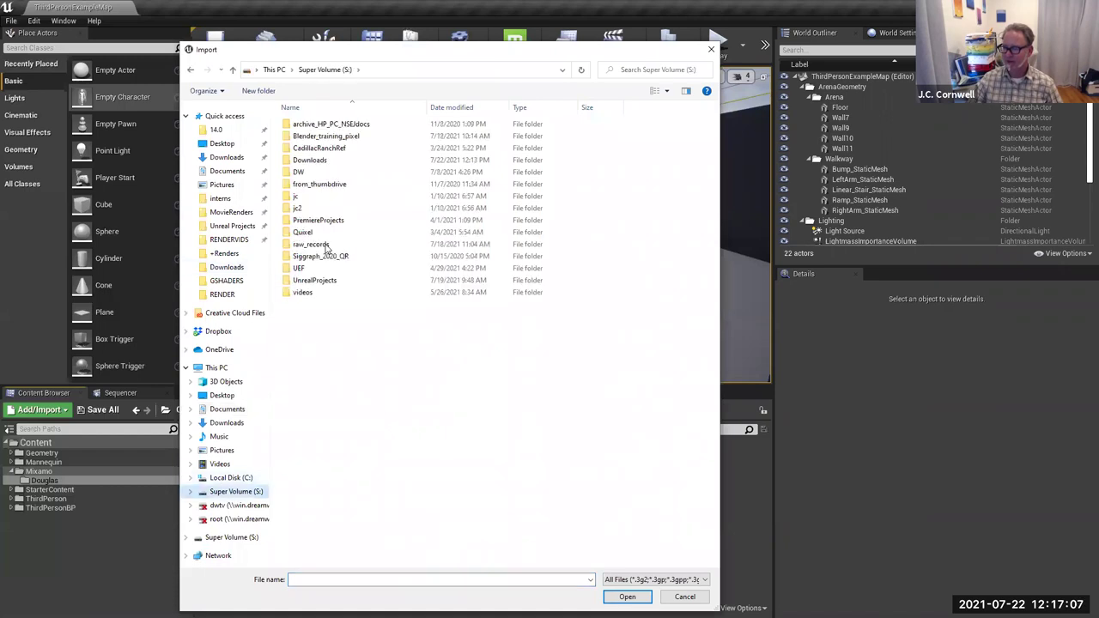
{"action": "double_click", "coordinate": [309, 161]}
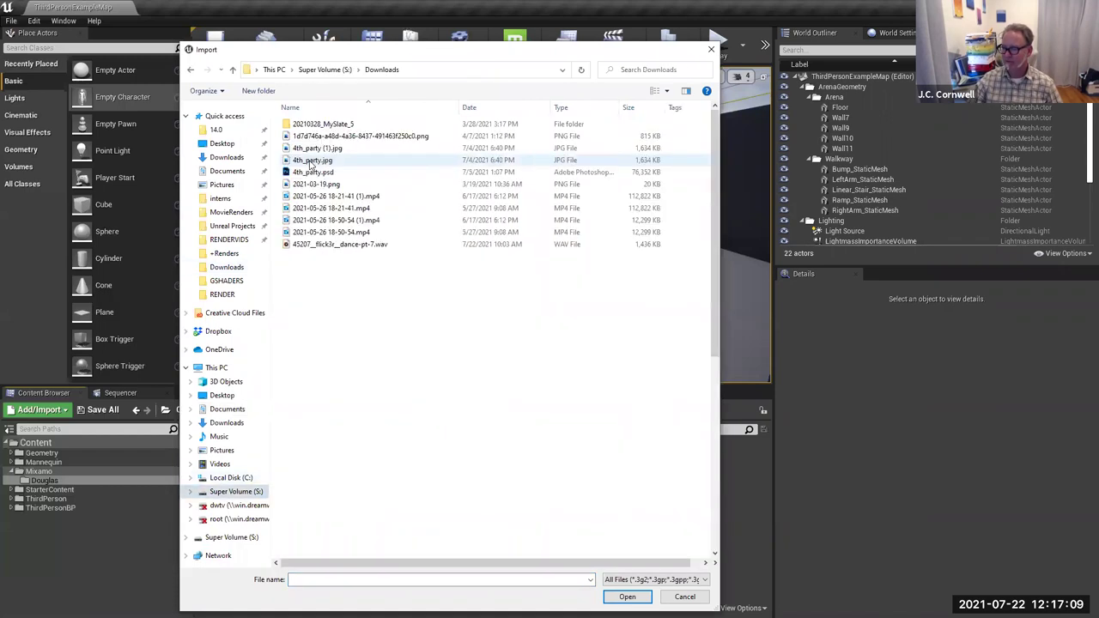
{"action": "scroll", "coordinate": [713, 503], "scroll_direction": "down", "scroll_amount": 5}
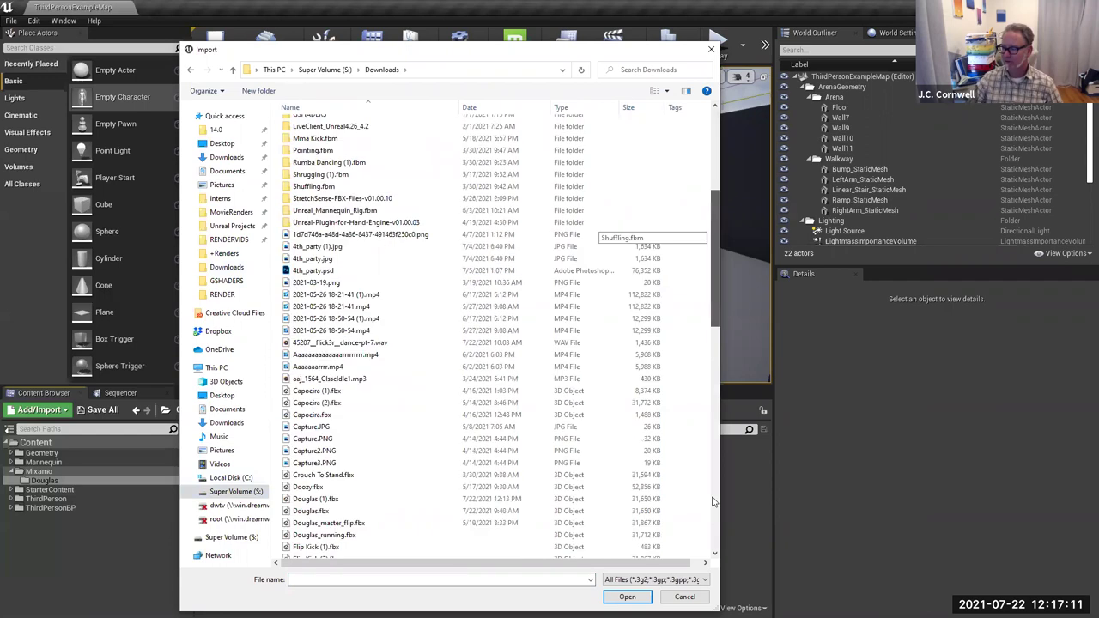
{"action": "scroll", "coordinate": [714, 582], "scroll_direction": "down", "scroll_amount": 15}
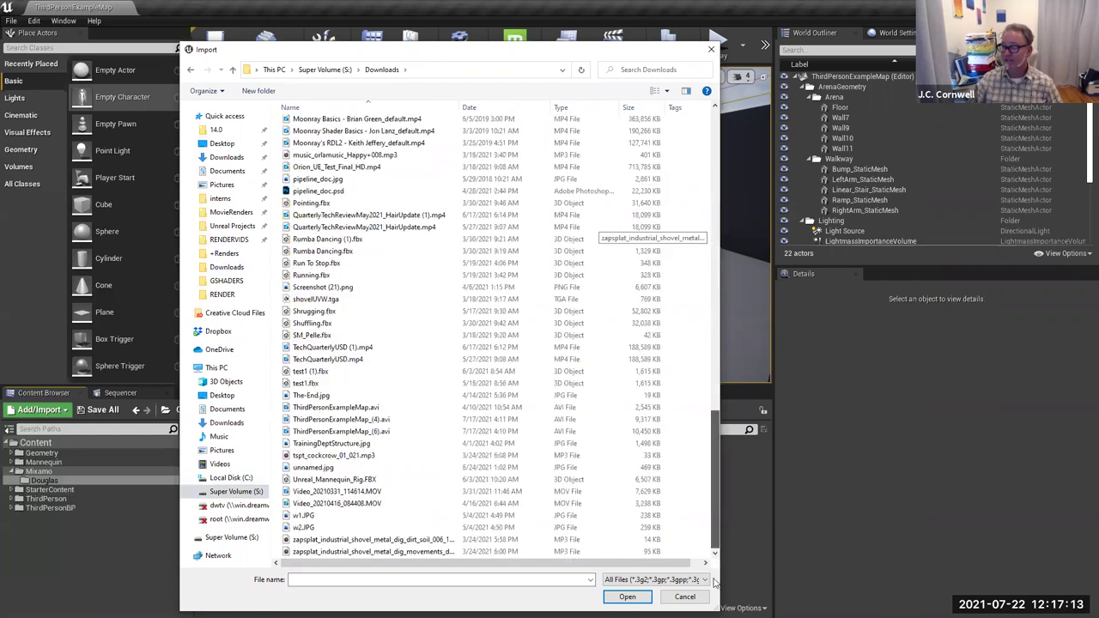
{"action": "left_click", "coordinate": [716, 228]}
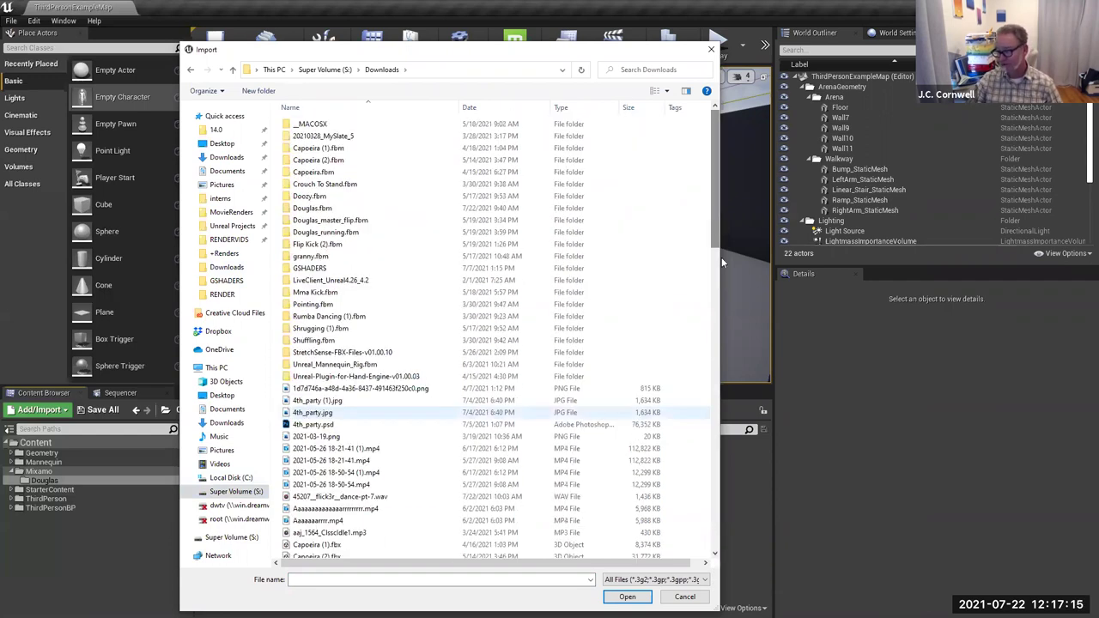
{"action": "scroll", "coordinate": [721, 305], "scroll_direction": "down", "scroll_amount": 7}
{"action": "scroll", "coordinate": [406, 370], "scroll_direction": "down", "scroll_amount": 1}
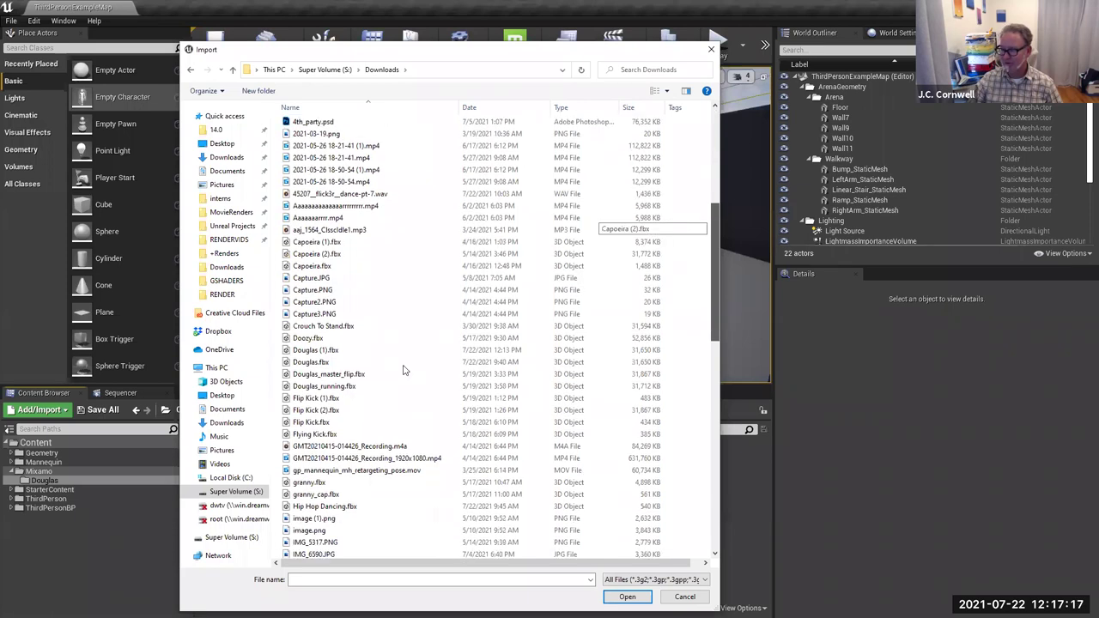
{"action": "left_click", "coordinate": [309, 352]}
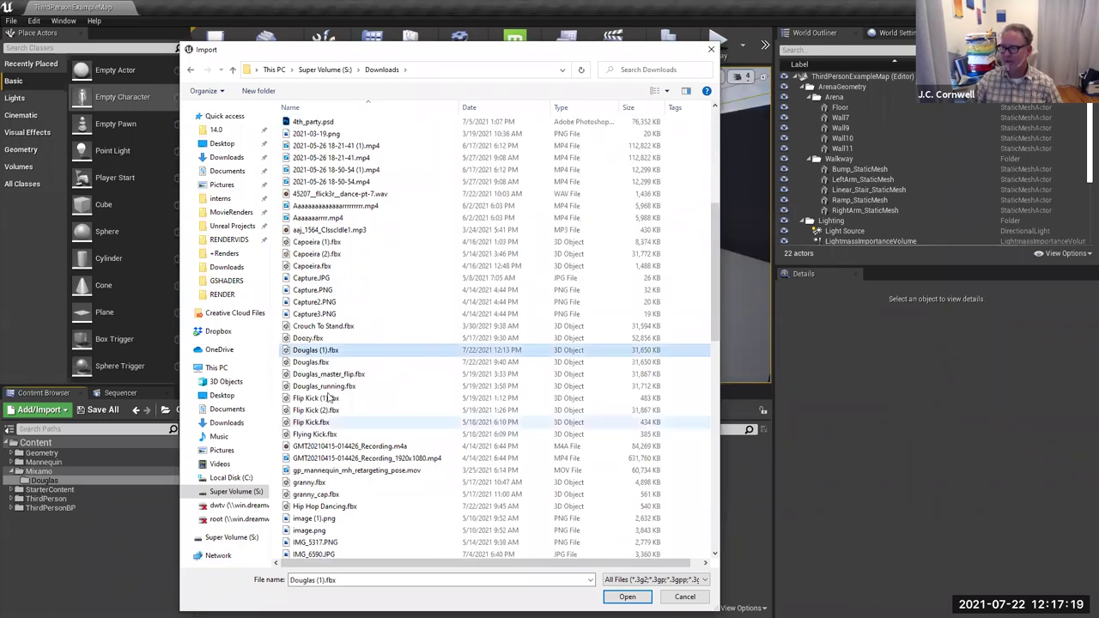
{"action": "left_click", "coordinate": [307, 363]}
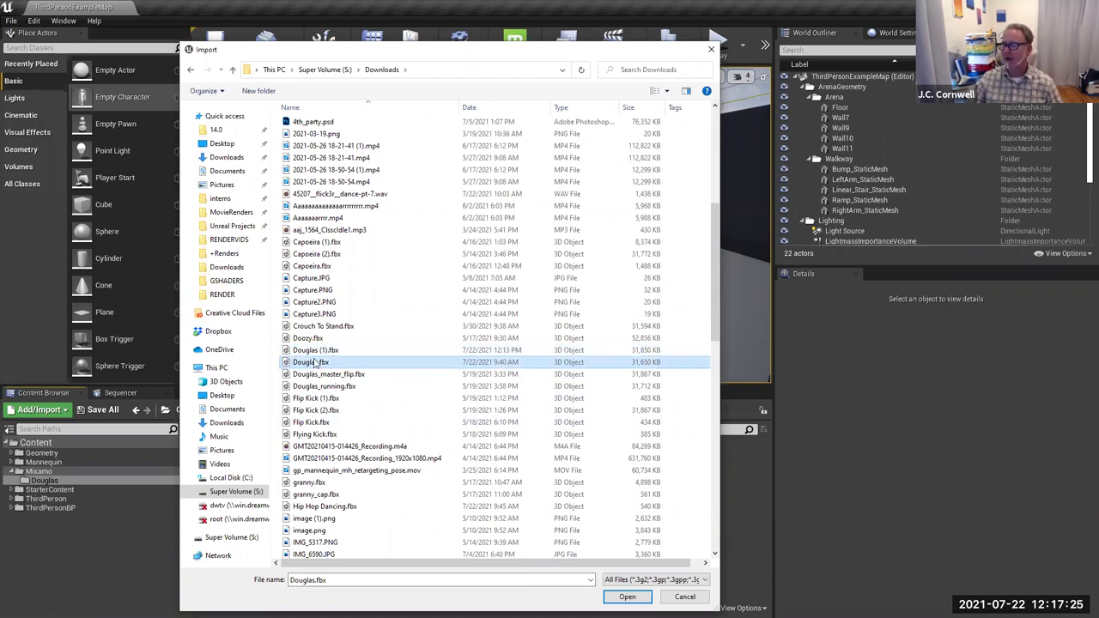
{"action": "left_click", "coordinate": [307, 351]}
{"action": "left_click", "coordinate": [308, 362]}
{"action": "left_click_drag", "start_coordinate": [408, 60], "coordinate": [710, 41]}
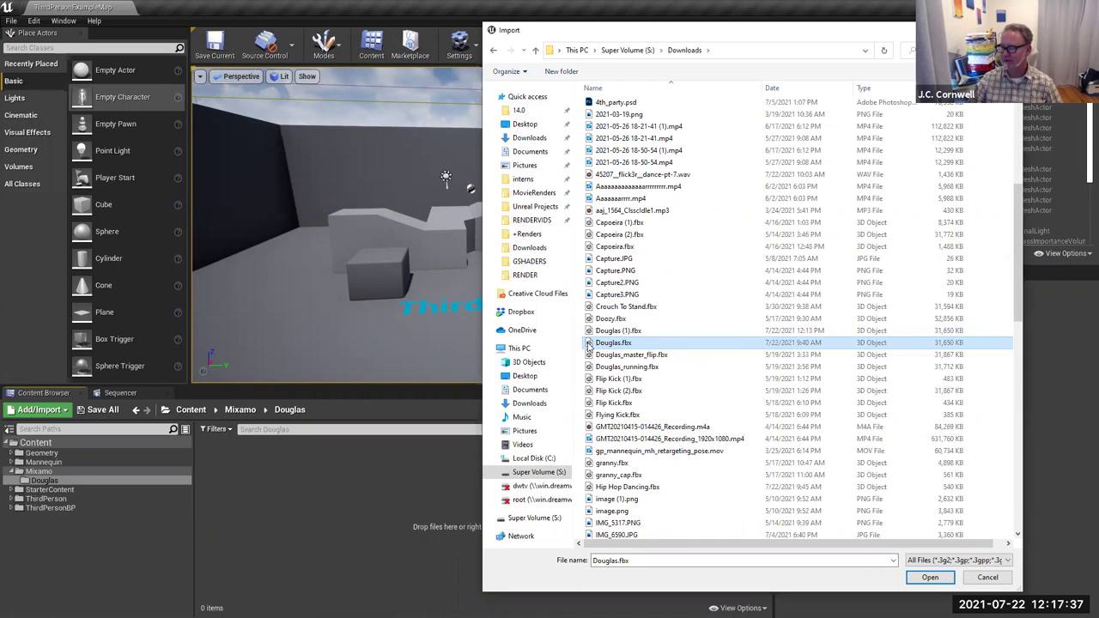
Open Douglas.fbx and expand the Skeleton choices in FBX Import Options.
{"action": "left_click", "coordinate": [930, 578]}
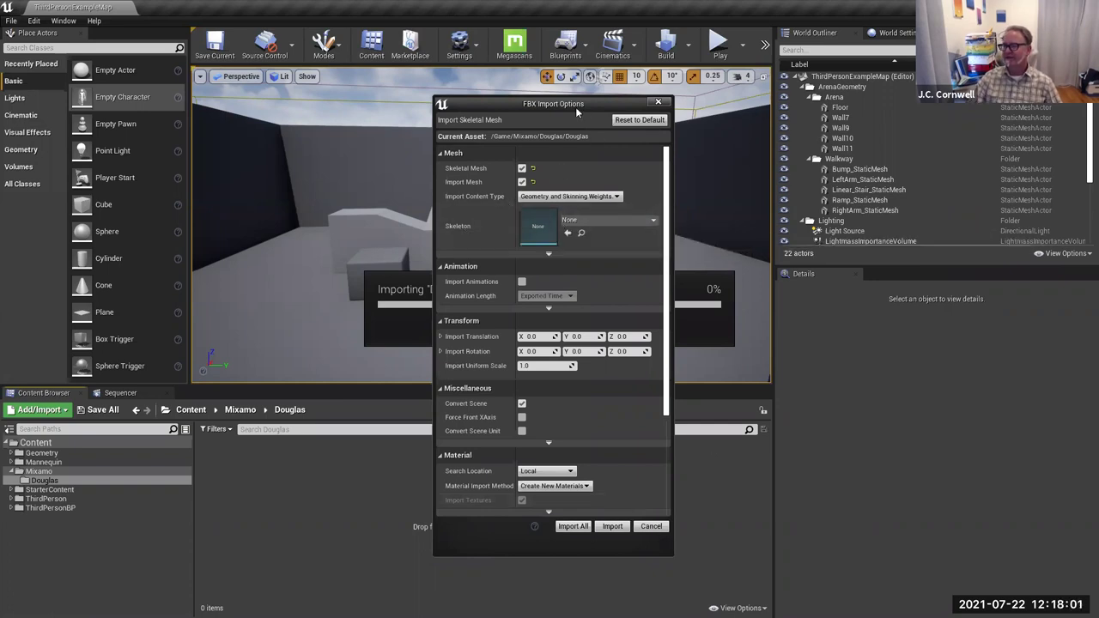
{"action": "left_click_drag", "start_coordinate": [577, 110], "coordinate": [549, 103]}
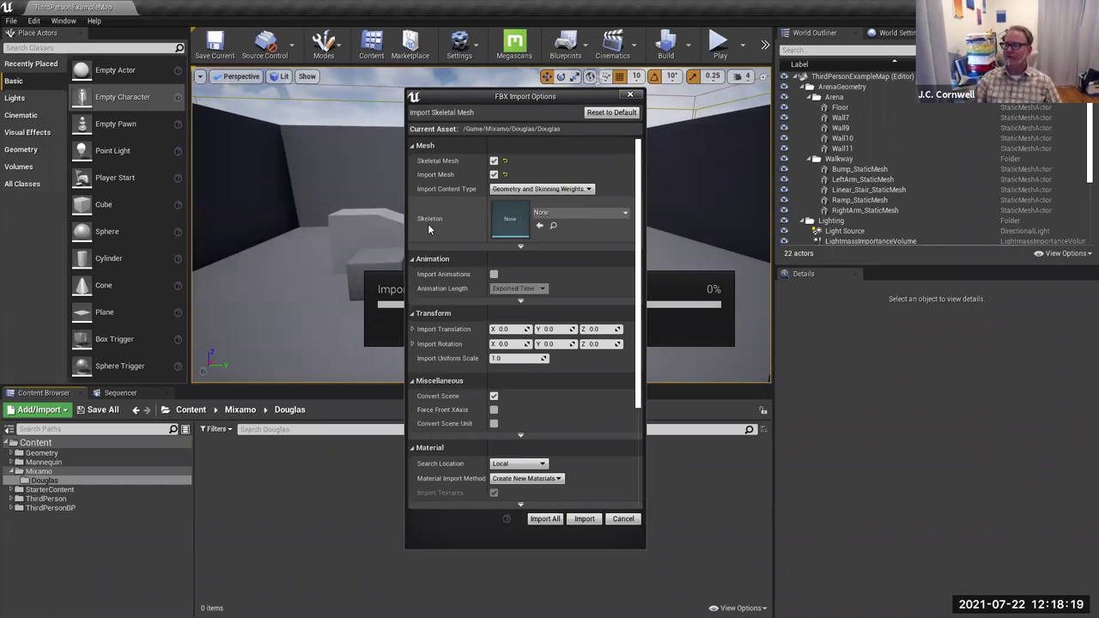
{"action": "left_click", "coordinate": [569, 213]}
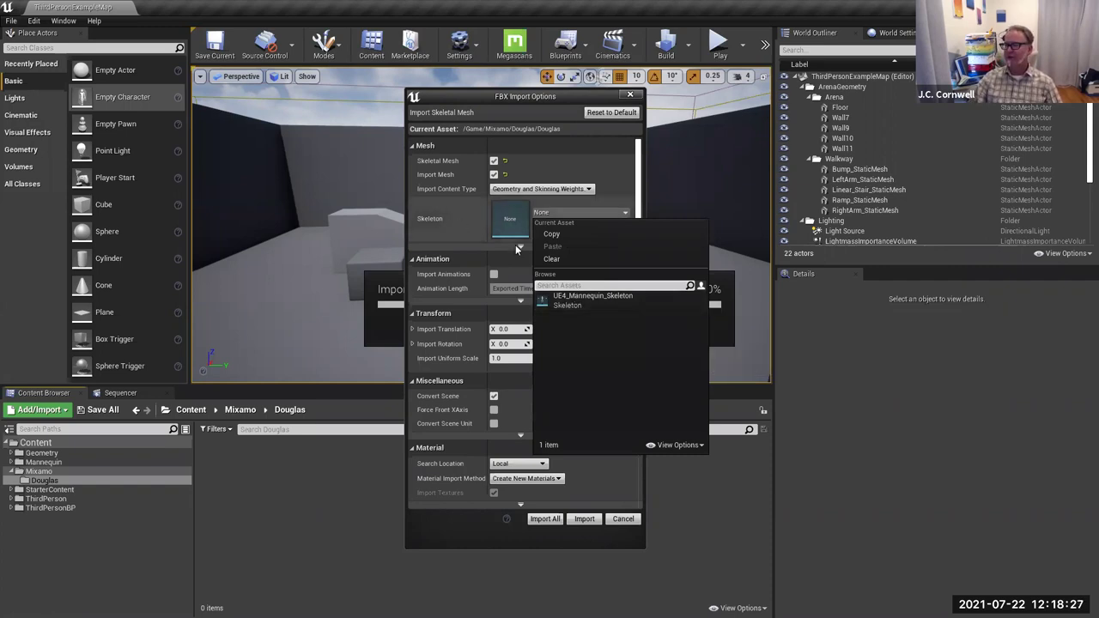
Try UE4_Mannequin_Skeleton as the skeleton, then clear it back to None.
{"action": "mouse_move", "coordinate": [594, 302]}
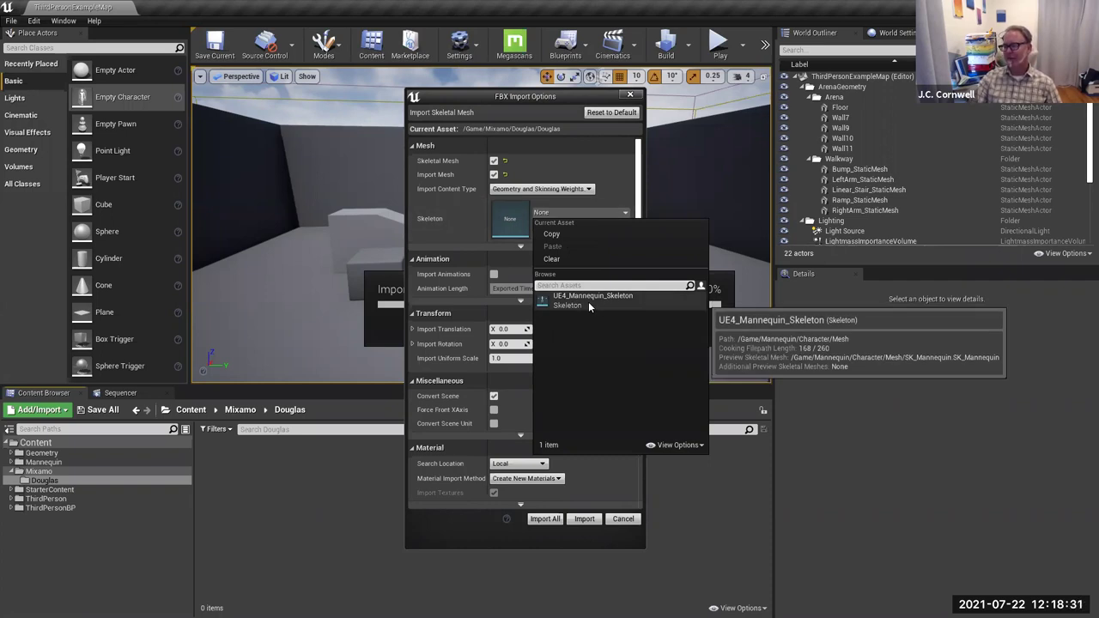
{"action": "left_click", "coordinate": [588, 301]}
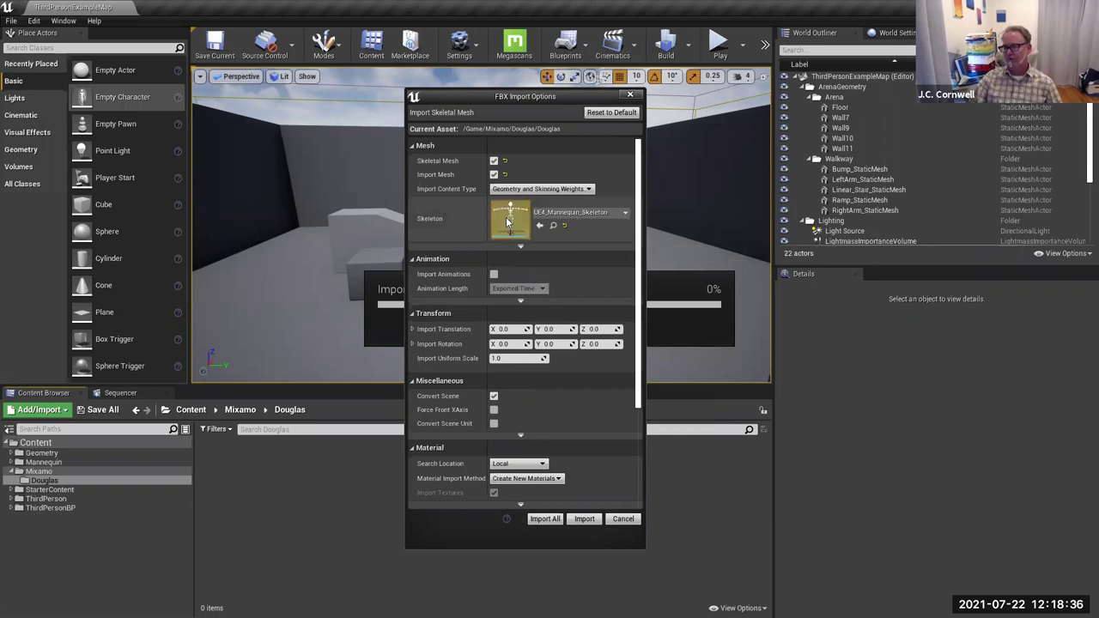
{"action": "left_click", "coordinate": [558, 214]}
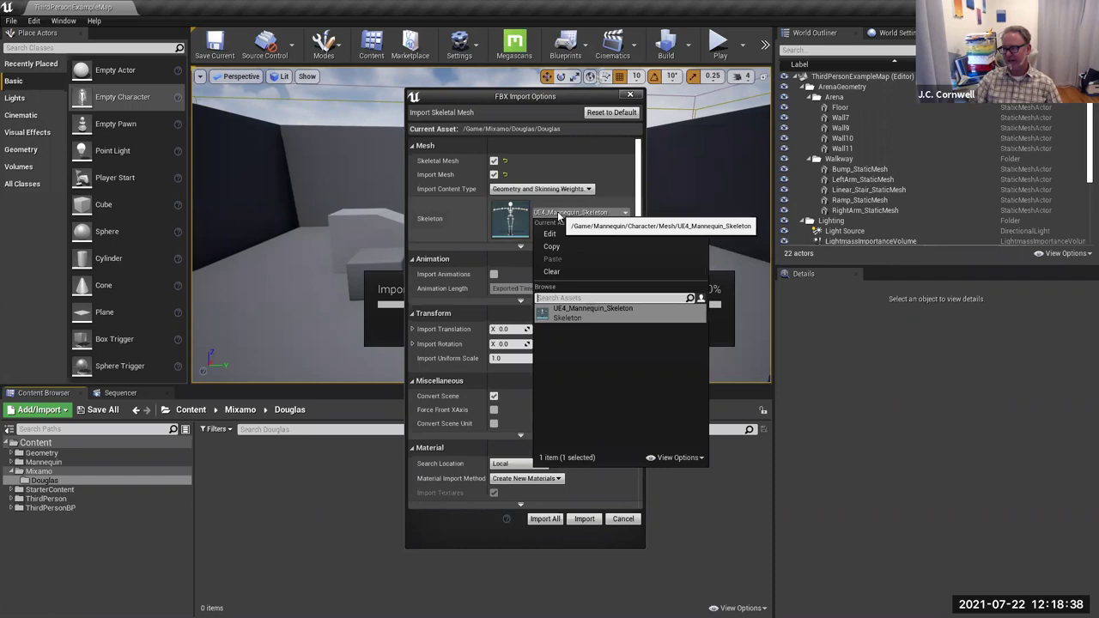
{"action": "left_click", "coordinate": [554, 270]}
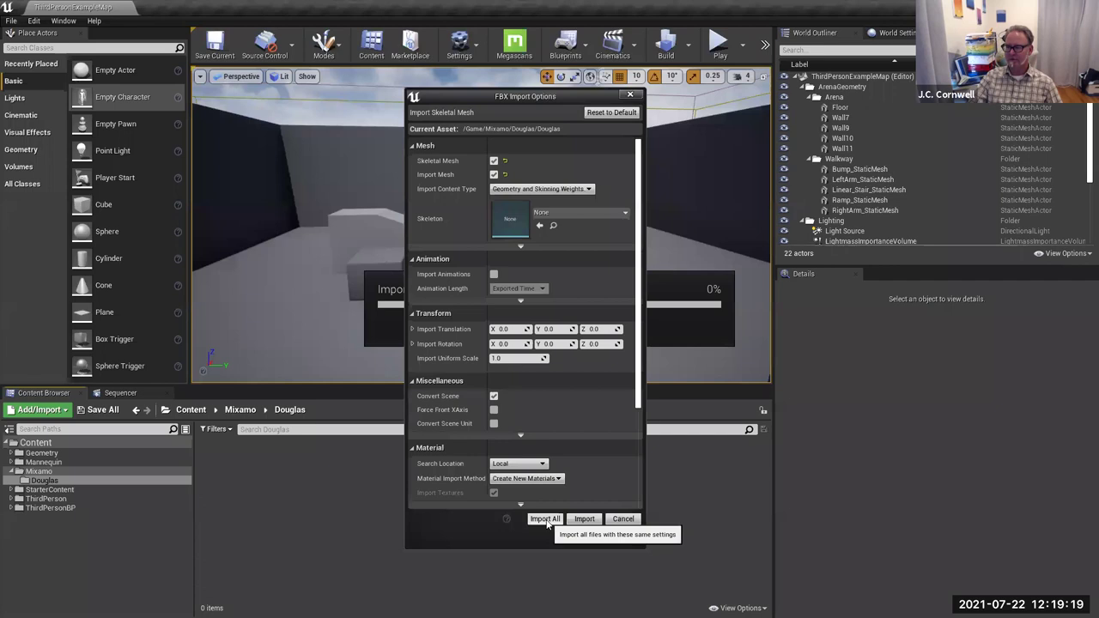
Run Import All to bring Douglas in with the current FBX settings.
{"action": "left_click", "coordinate": [545, 520]}
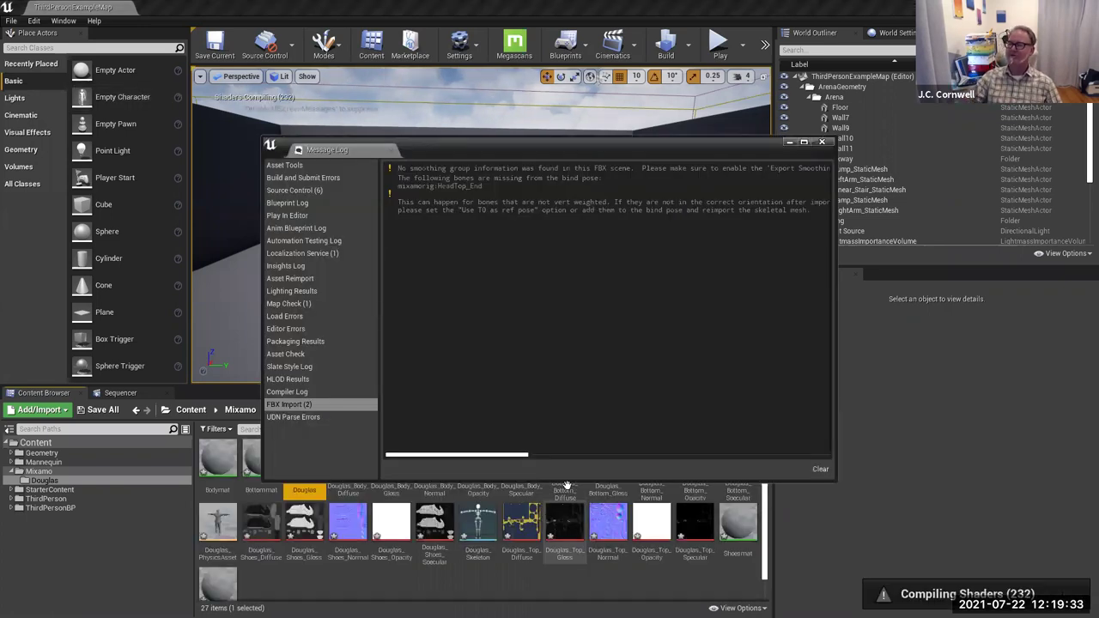
Dismiss the Message Log showing the FBX import warnings.
{"action": "left_click", "coordinate": [822, 142]}
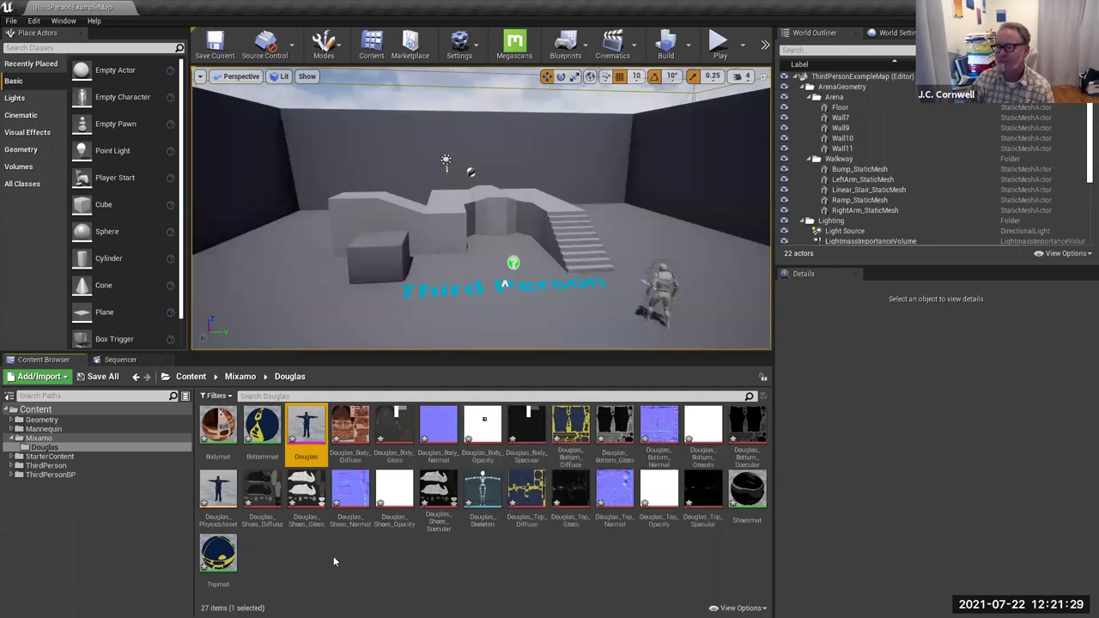
{"action": "mouse_move", "coordinate": [304, 436]}
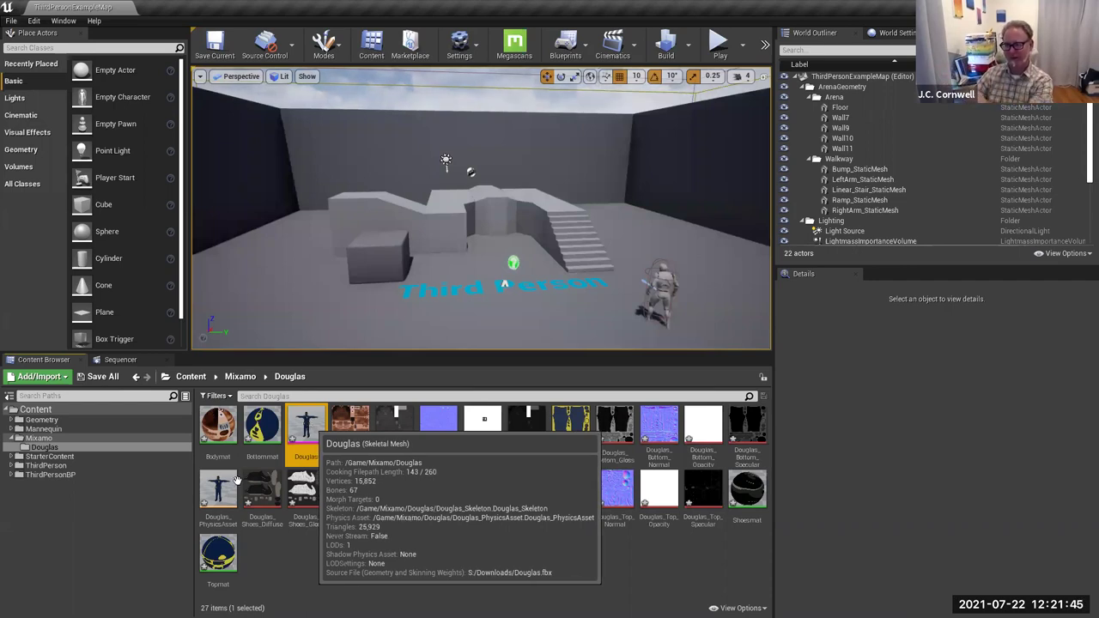
{"action": "left_click", "coordinate": [49, 429]}
{"action": "double_click", "coordinate": [266, 436]}
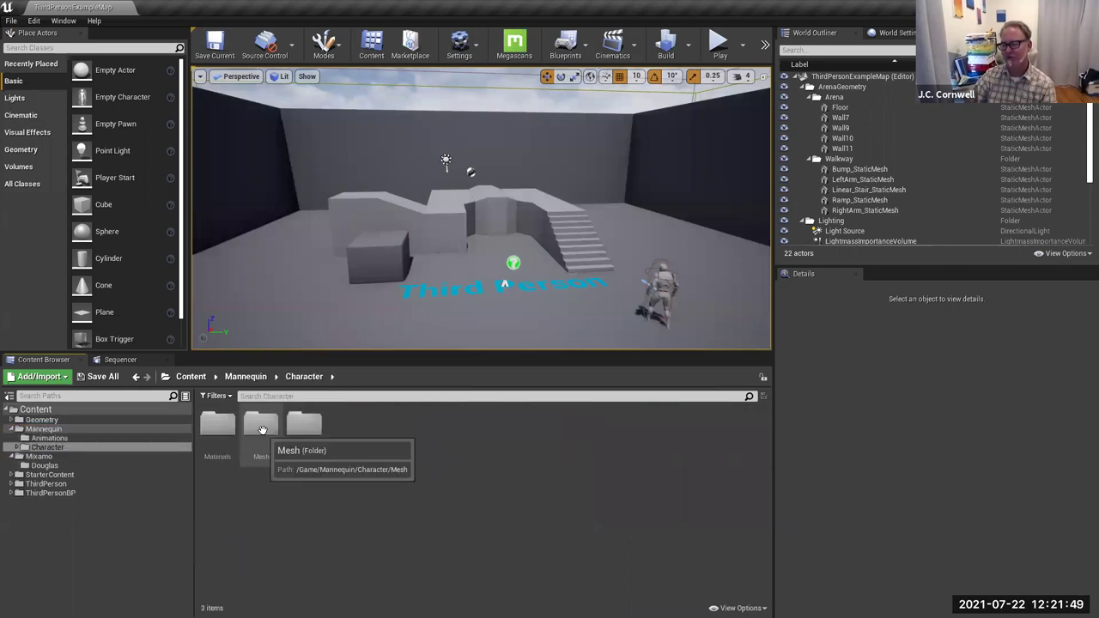
{"action": "double_click", "coordinate": [264, 433]}
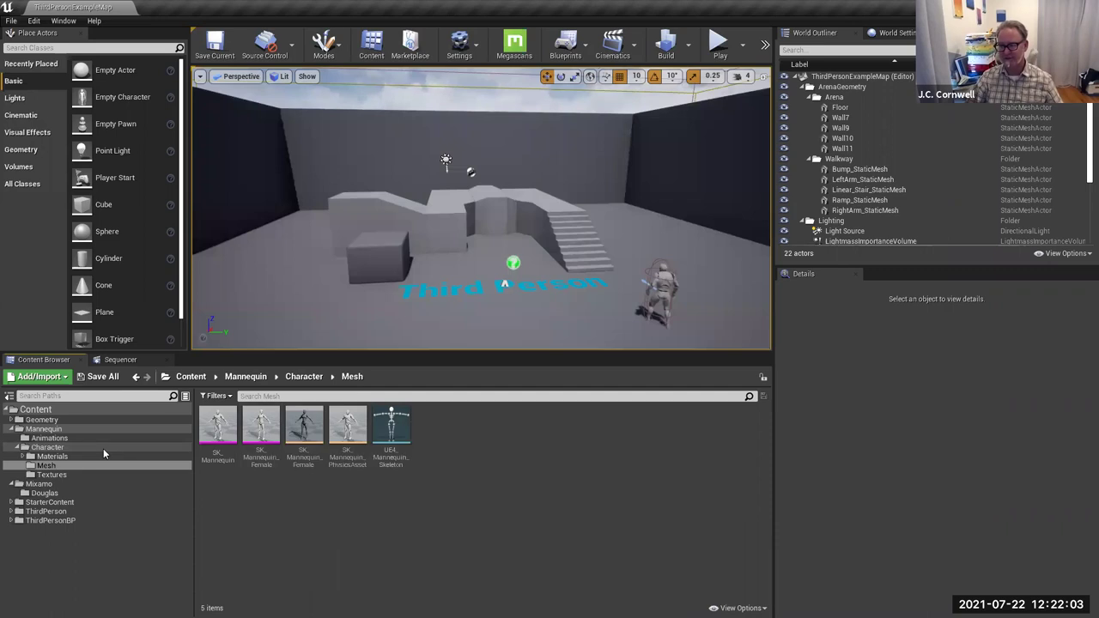
{"action": "left_click", "coordinate": [44, 492]}
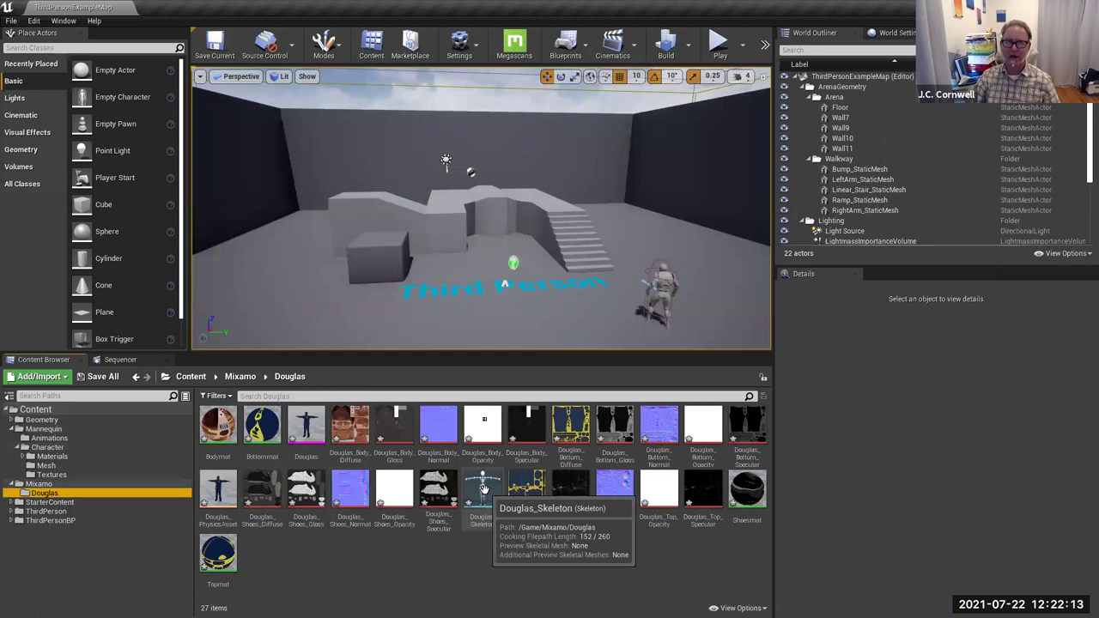
Place the Douglas skeletal mesh in the level left of the Third Person text.
{"action": "left_click", "coordinate": [305, 425]}
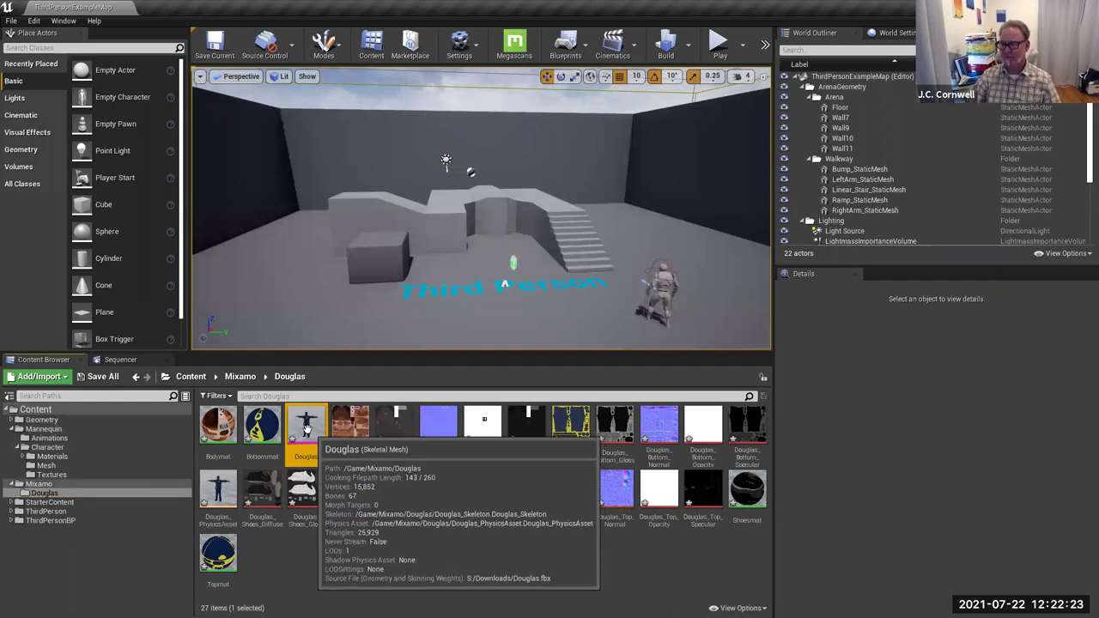
{"action": "left_click_drag", "start_coordinate": [307, 427], "coordinate": [337, 320]}
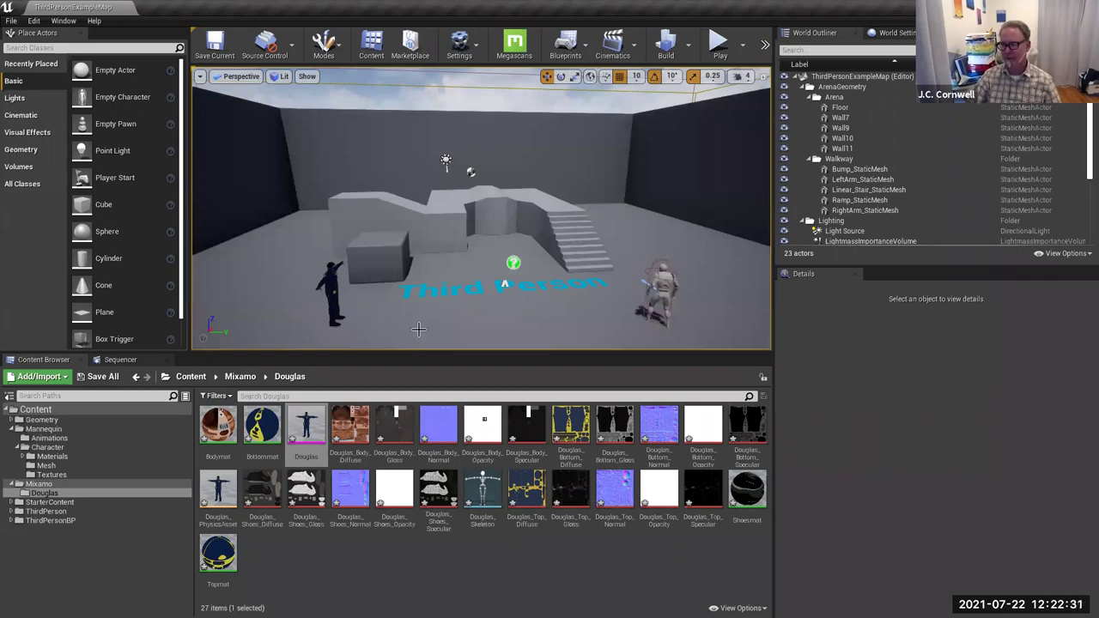
Select Douglas, frame him with F and zoom in close on his head to show the pale face patches.
{"action": "left_click", "coordinate": [334, 320]}
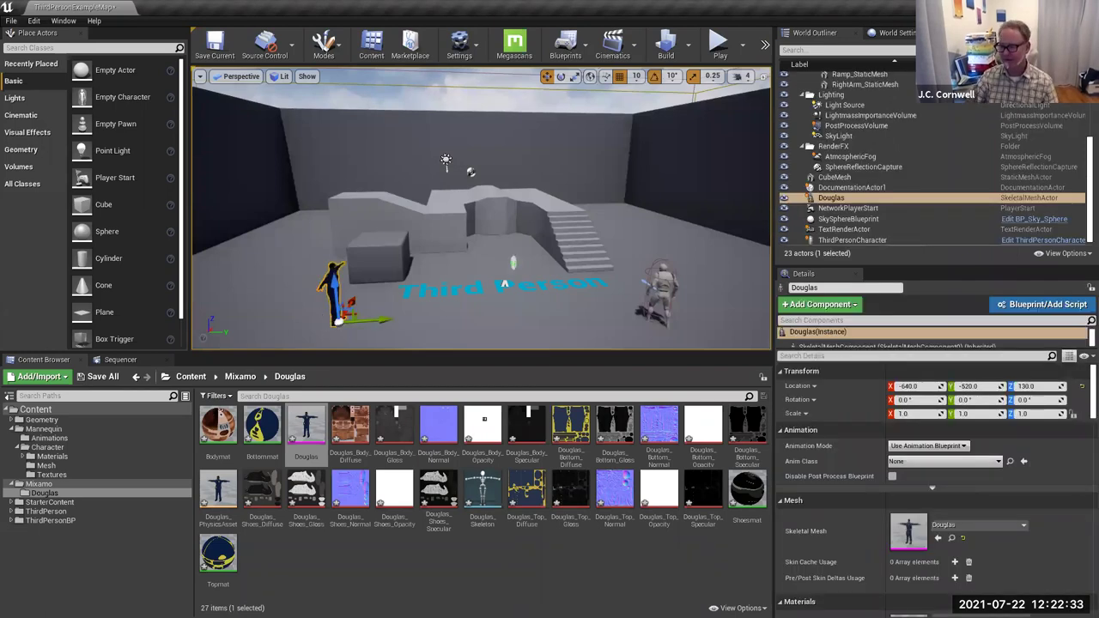
{"action": "left_click_drag", "start_coordinate": [320, 319], "coordinate": [292, 313]}
{"action": "scroll", "coordinate": [481, 208], "scroll_direction": "up", "scroll_amount": 2}
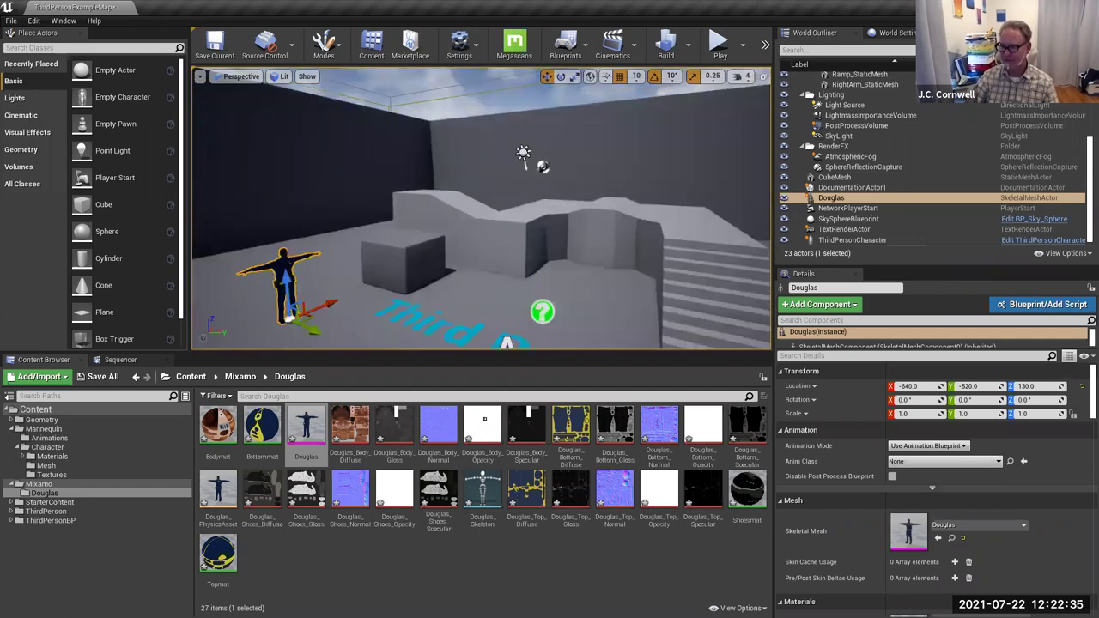
{"action": "right_click_drag", "start_coordinate": [245, 313], "coordinate": [245, 313]}
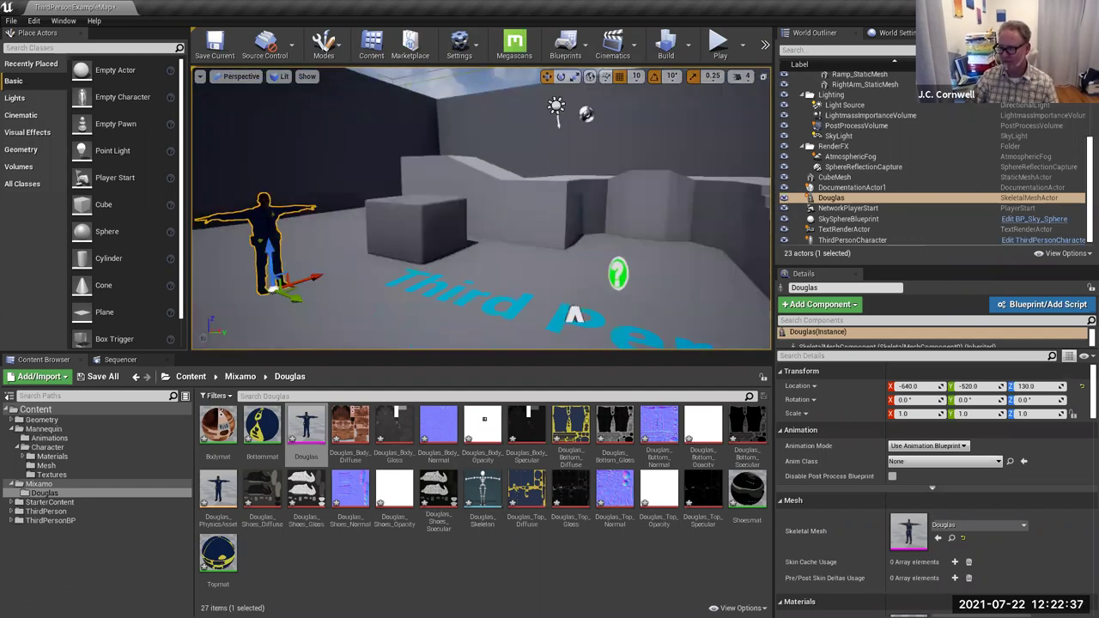
{"action": "key", "text": "f"}
{"action": "scroll", "coordinate": [515, 266], "scroll_direction": "up", "scroll_amount": 2}
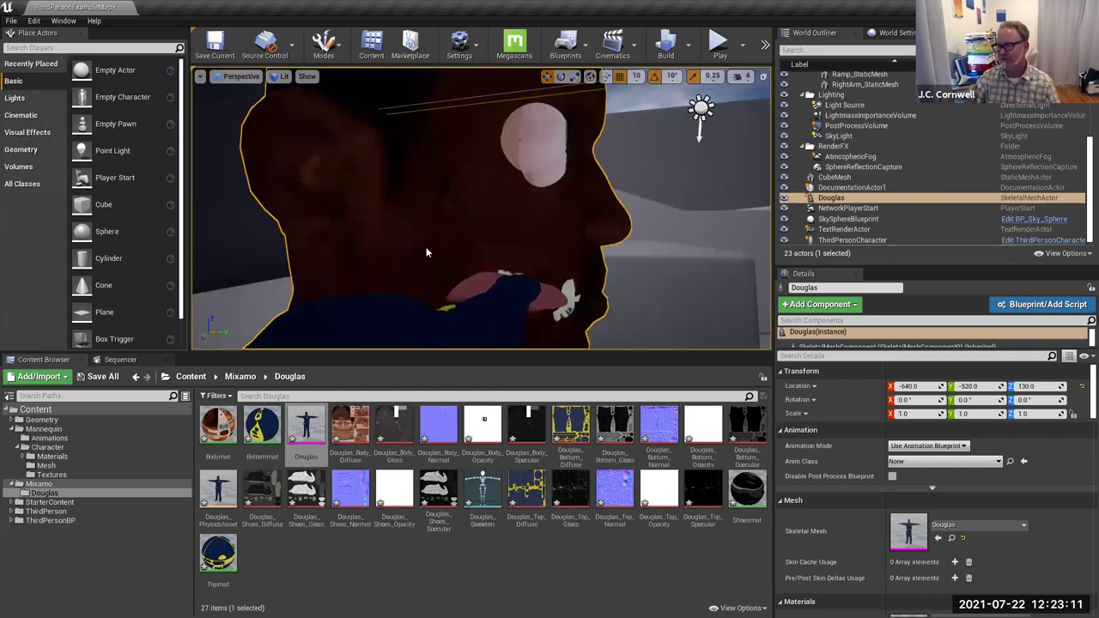
Orbit to a profile of Douglas's head, then pull back to his T-posed upper body.
{"action": "left_click_drag", "start_coordinate": [478, 222], "coordinate": [509, 191], "text": "alt"}
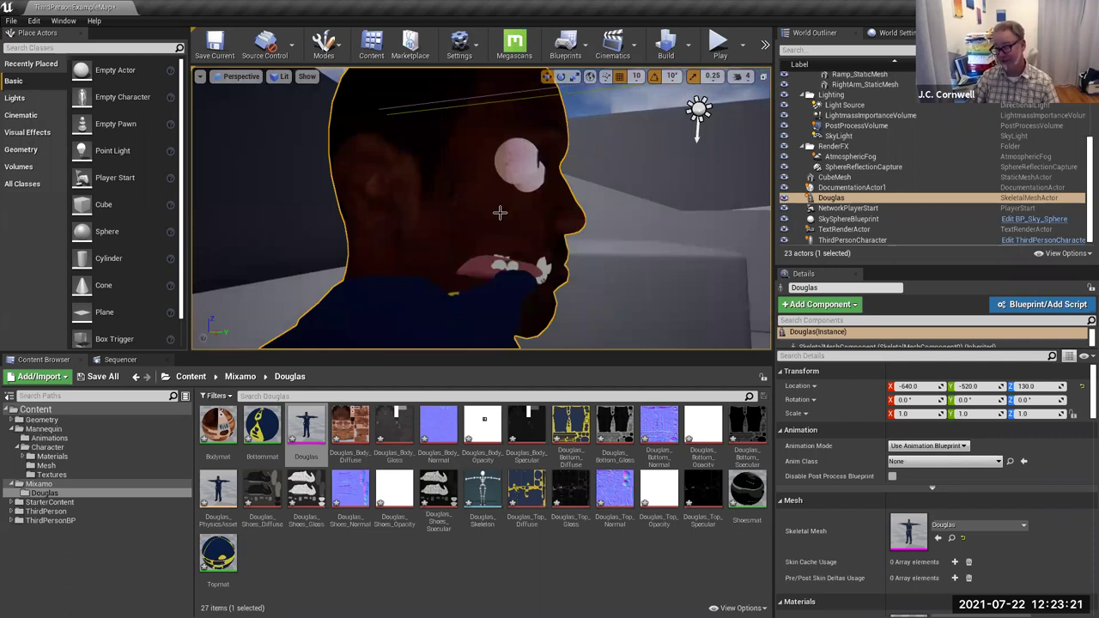
{"action": "left_click_drag", "start_coordinate": [507, 238], "coordinate": [411, 281]}
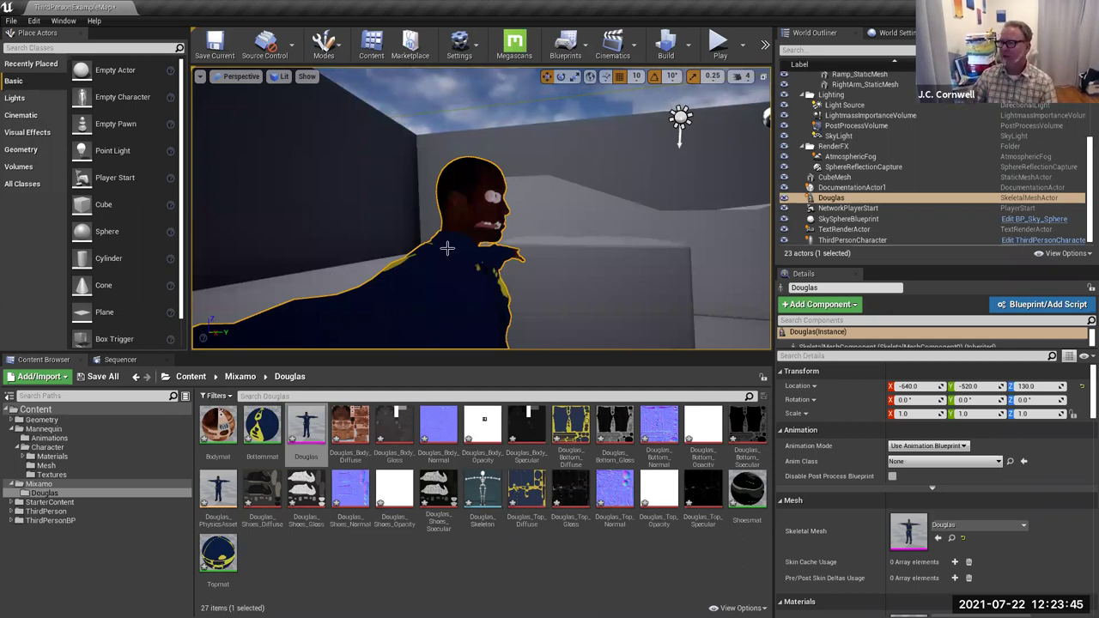
{"action": "scroll", "coordinate": [574, 263], "scroll_direction": "down", "scroll_amount": 3}
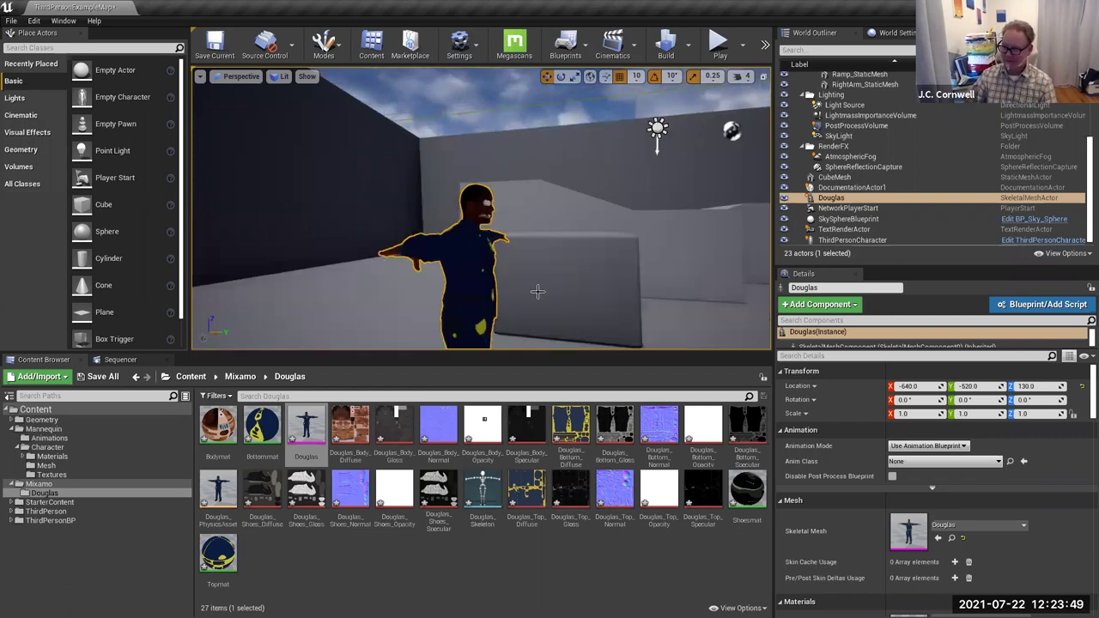
Select Douglas and scroll Details to his materials: Bodymat, Shoesmat, Topmat and Bottommat.
{"action": "left_click", "coordinate": [832, 200]}
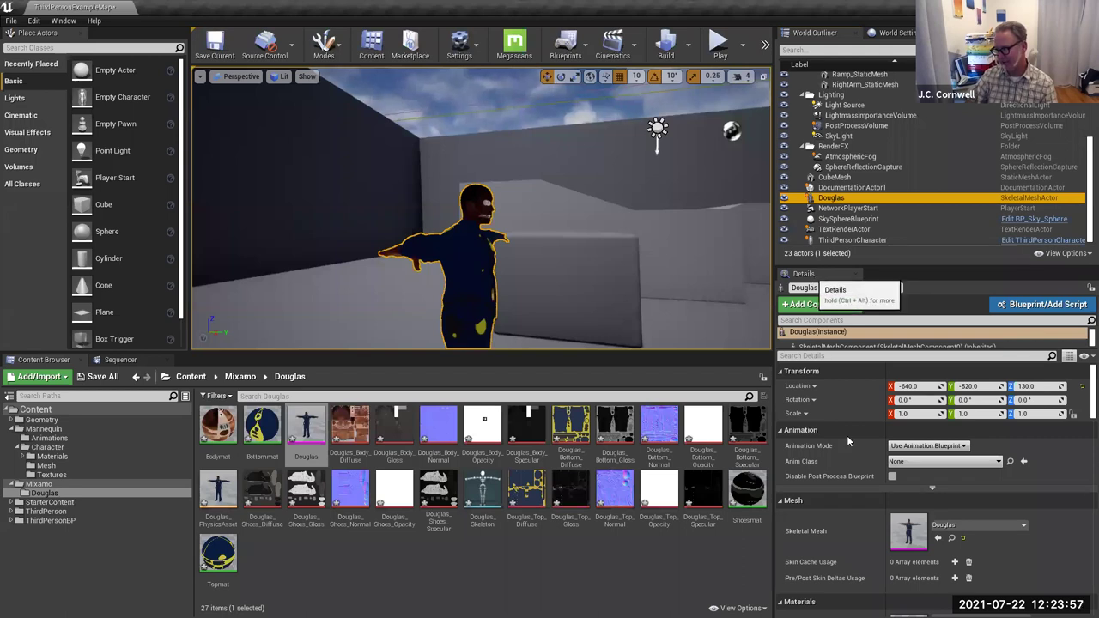
{"action": "scroll", "coordinate": [869, 468], "scroll_direction": "down", "scroll_amount": 1}
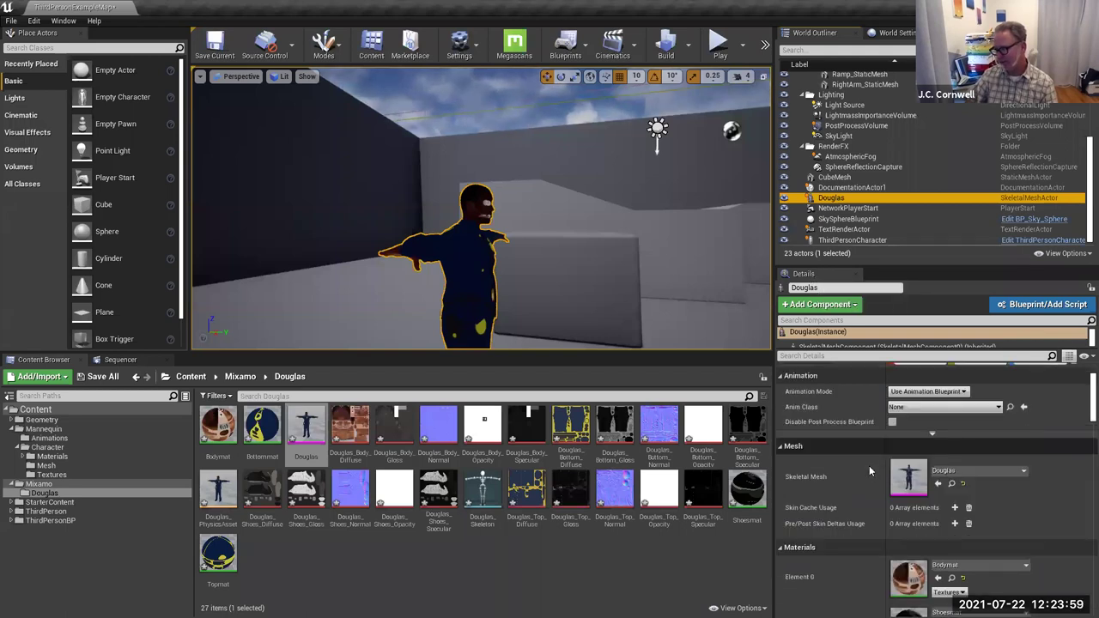
{"action": "scroll", "coordinate": [832, 464], "scroll_direction": "down", "scroll_amount": 1}
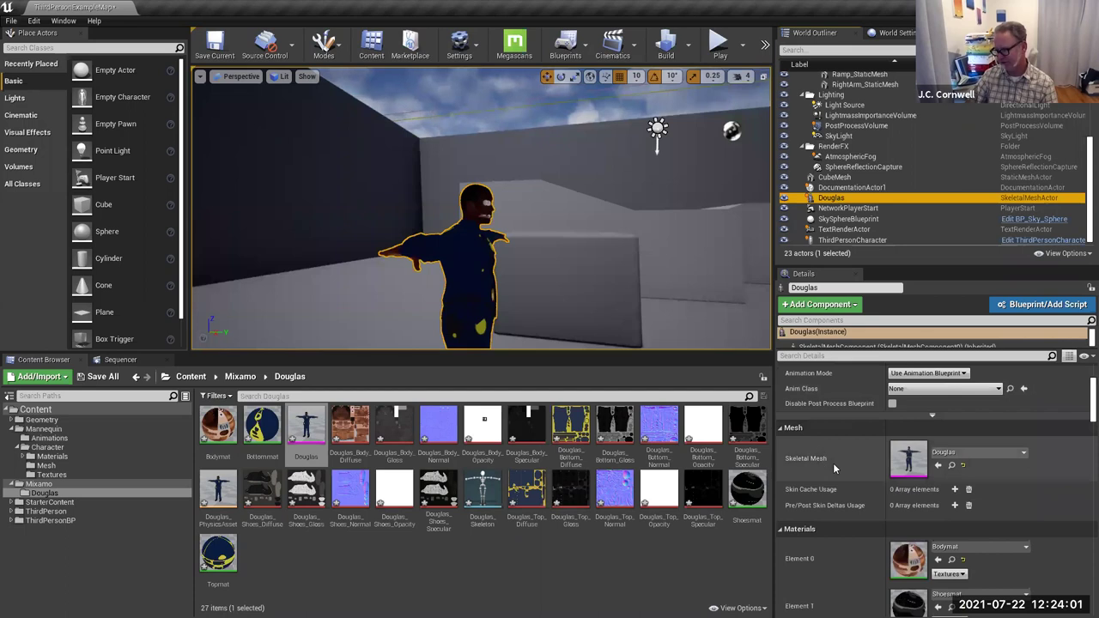
{"action": "scroll", "coordinate": [833, 468], "scroll_direction": "down", "scroll_amount": 1}
{"action": "scroll", "coordinate": [833, 468], "scroll_direction": "down", "scroll_amount": 2}
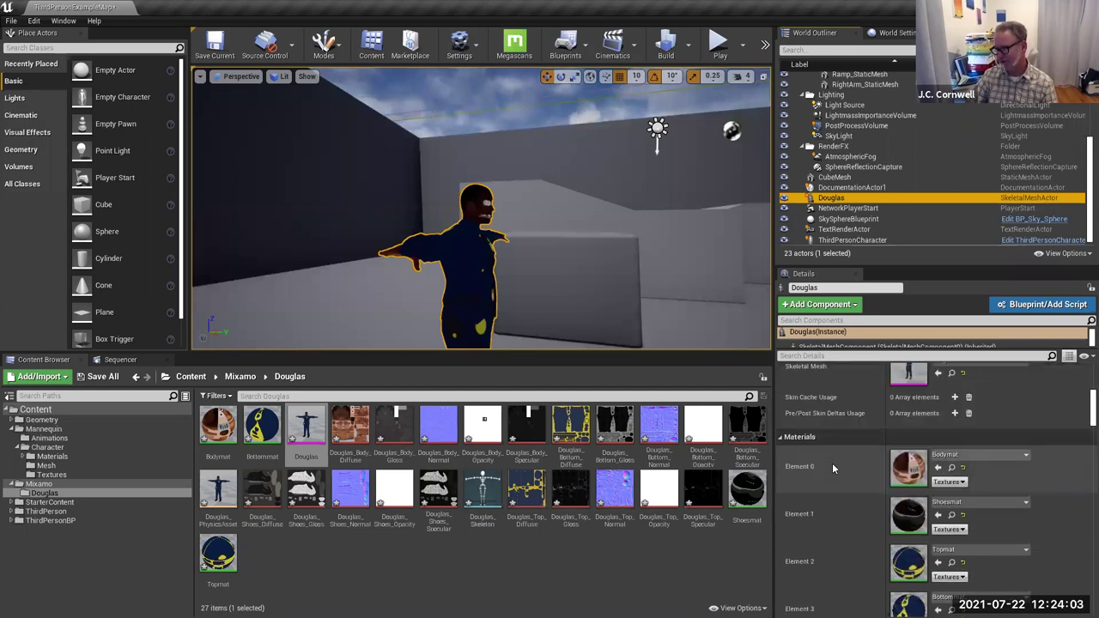
{"action": "scroll", "coordinate": [832, 463], "scroll_direction": "down", "scroll_amount": 1}
{"action": "scroll", "coordinate": [822, 462], "scroll_direction": "down", "scroll_amount": 1}
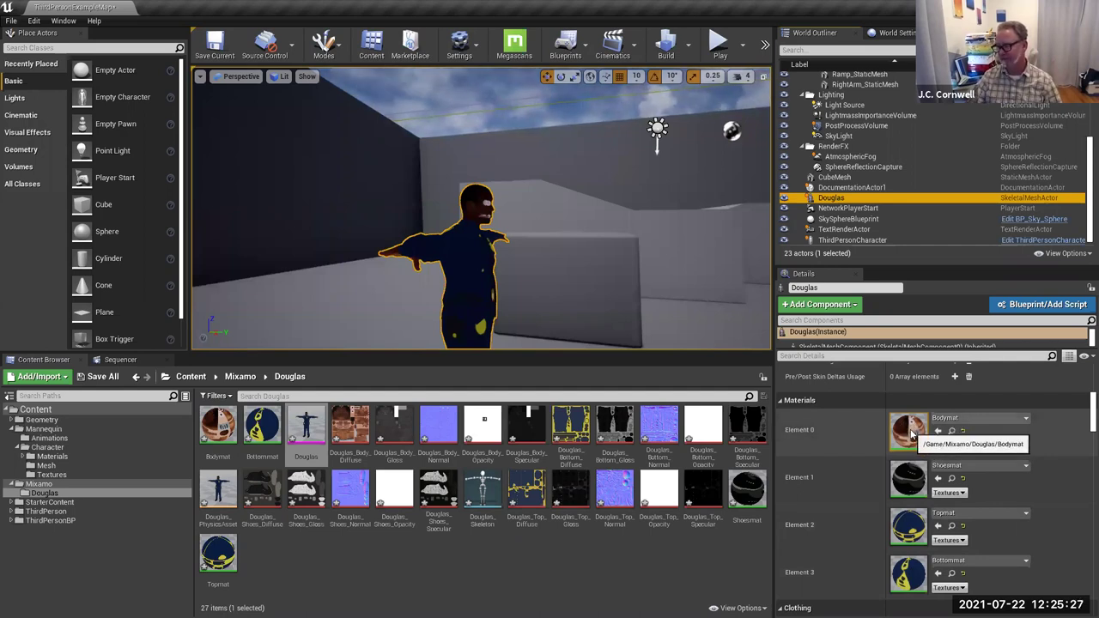
Open Bodymat in the Material Editor and spread its stacked Texture Sample nodes apart.
{"action": "double_click", "coordinate": [912, 435]}
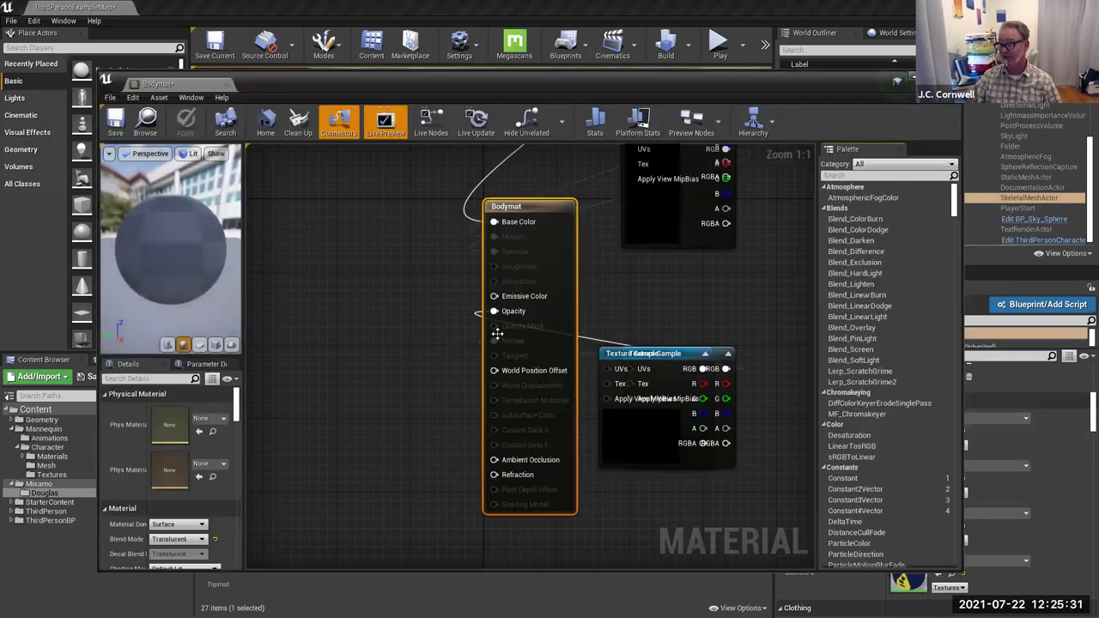
{"action": "scroll", "coordinate": [498, 335], "scroll_direction": "down", "scroll_amount": 1}
{"action": "scroll", "coordinate": [481, 257], "scroll_direction": "down", "scroll_amount": 3}
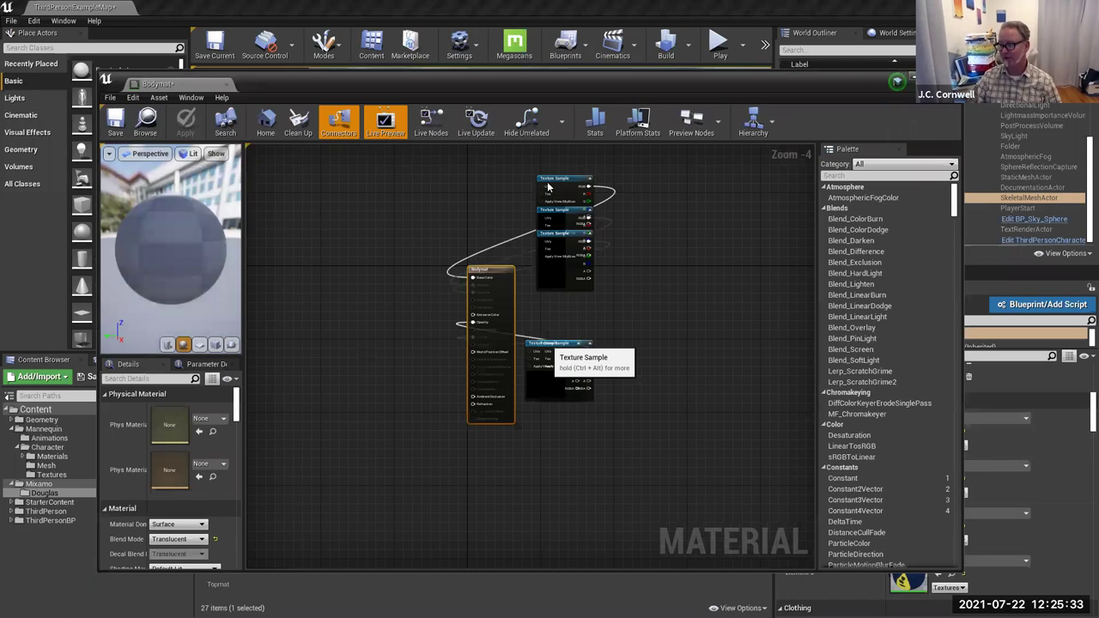
{"action": "left_click_drag", "start_coordinate": [549, 345], "coordinate": [361, 353]}
{"action": "left_click_drag", "start_coordinate": [552, 181], "coordinate": [367, 181]}
{"action": "left_click_drag", "start_coordinate": [554, 210], "coordinate": [331, 249]}
{"action": "left_click_drag", "start_coordinate": [565, 232], "coordinate": [304, 322]}
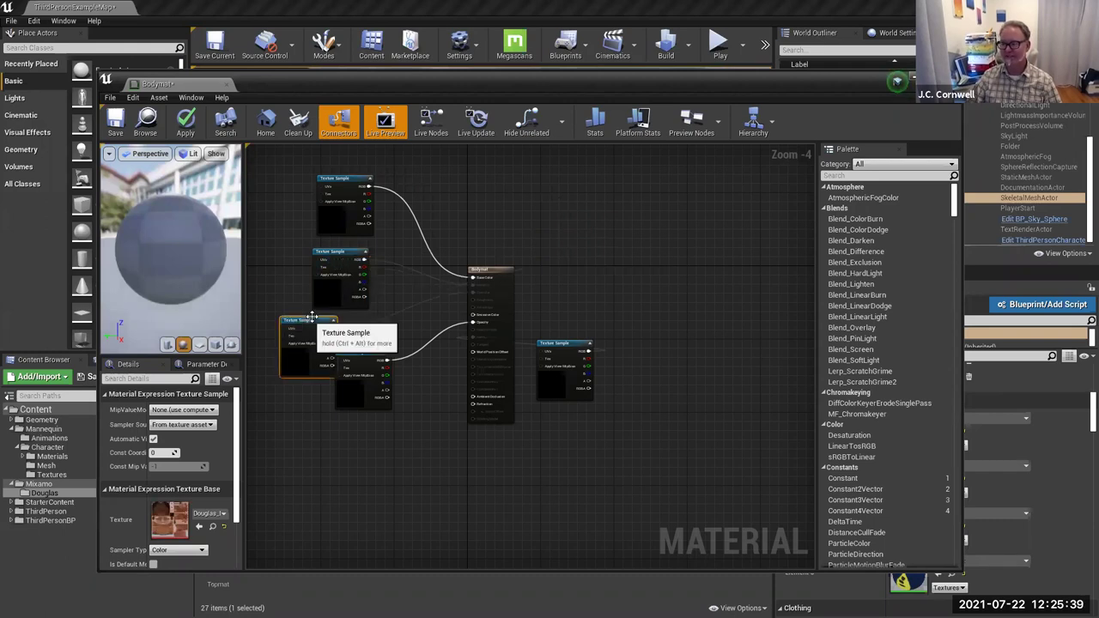
{"action": "left_click_drag", "start_coordinate": [550, 346], "coordinate": [366, 462]}
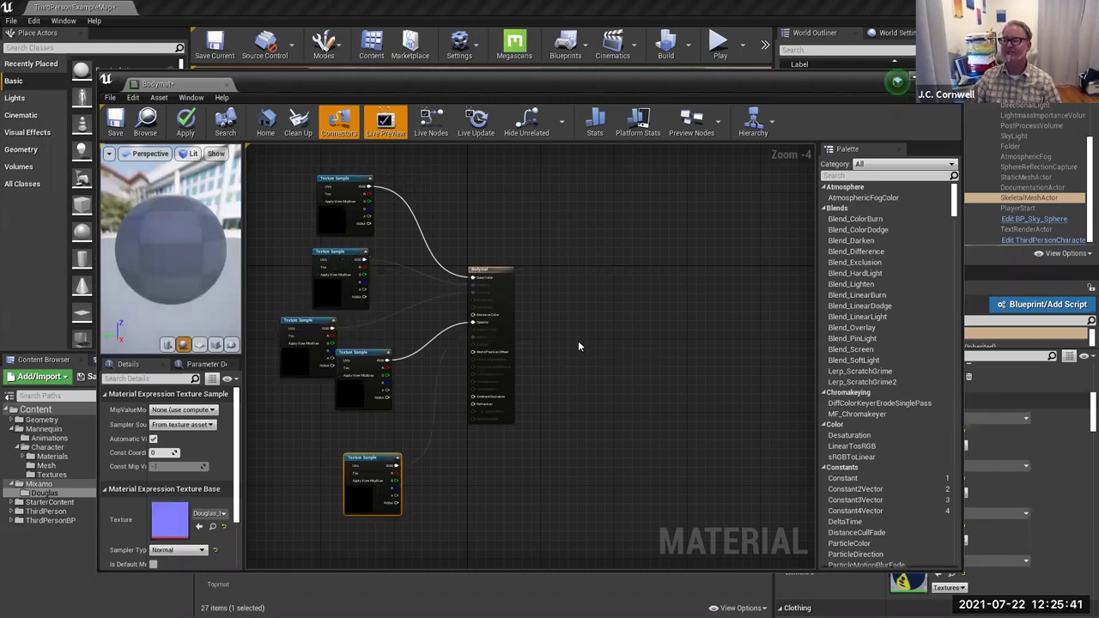
Wire the top Texture Sample's RGB into the Bodymat result node and shift that node right.
{"action": "right_click_drag", "start_coordinate": [580, 332], "coordinate": [624, 343]}
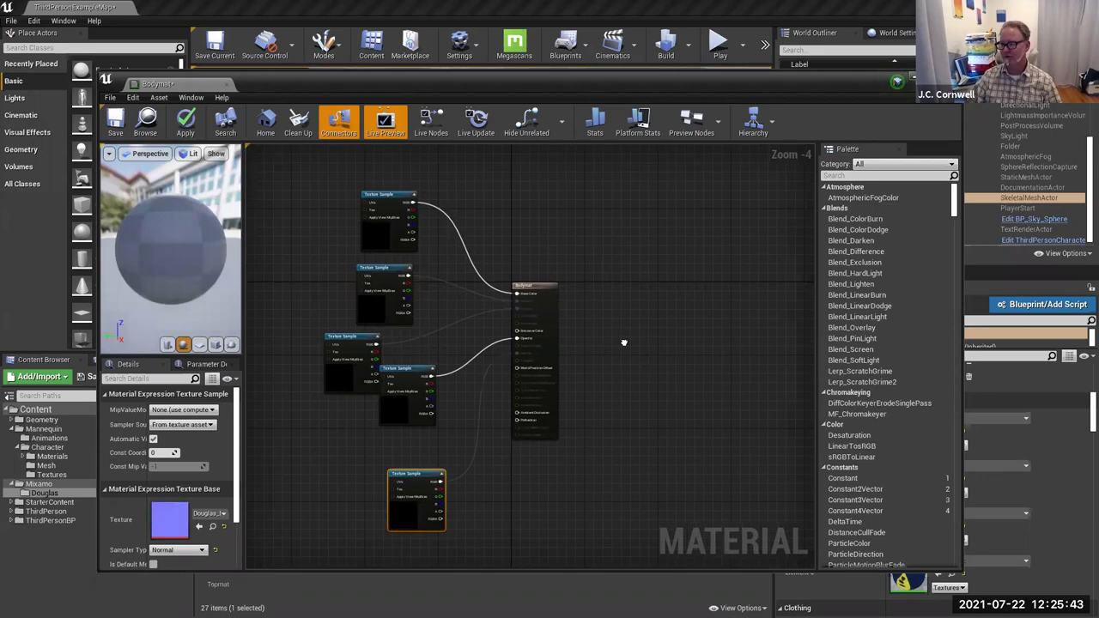
{"action": "right_click_drag", "start_coordinate": [442, 228], "coordinate": [453, 208]}
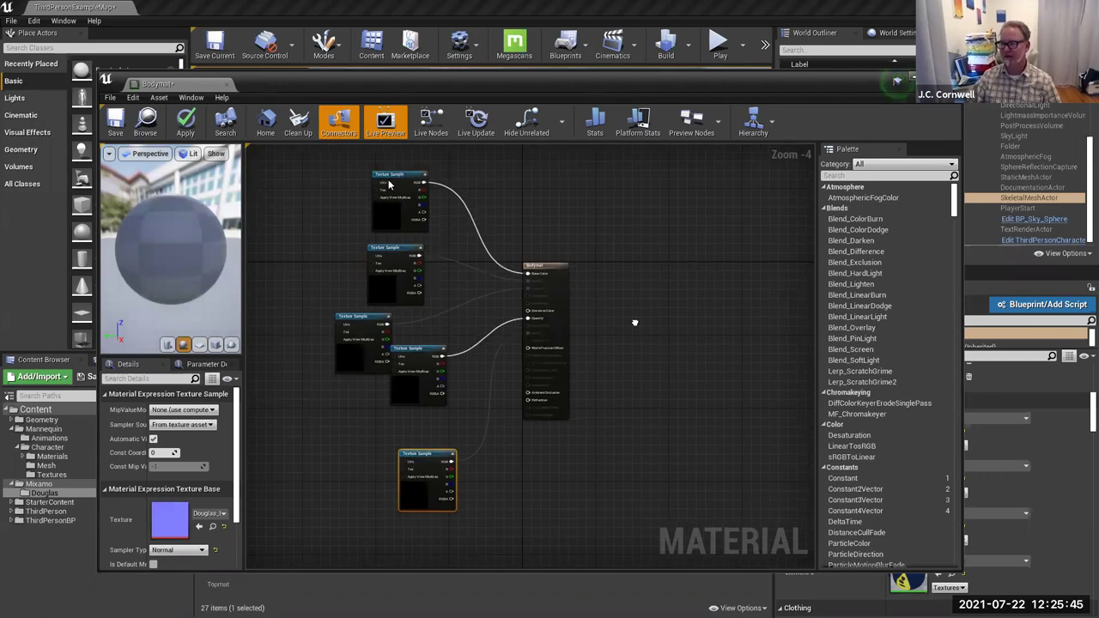
{"action": "left_click_drag", "start_coordinate": [391, 185], "coordinate": [378, 188]}
{"action": "left_click_drag", "start_coordinate": [462, 240], "coordinate": [411, 187]}
{"action": "left_click_drag", "start_coordinate": [559, 263], "coordinate": [576, 256]}
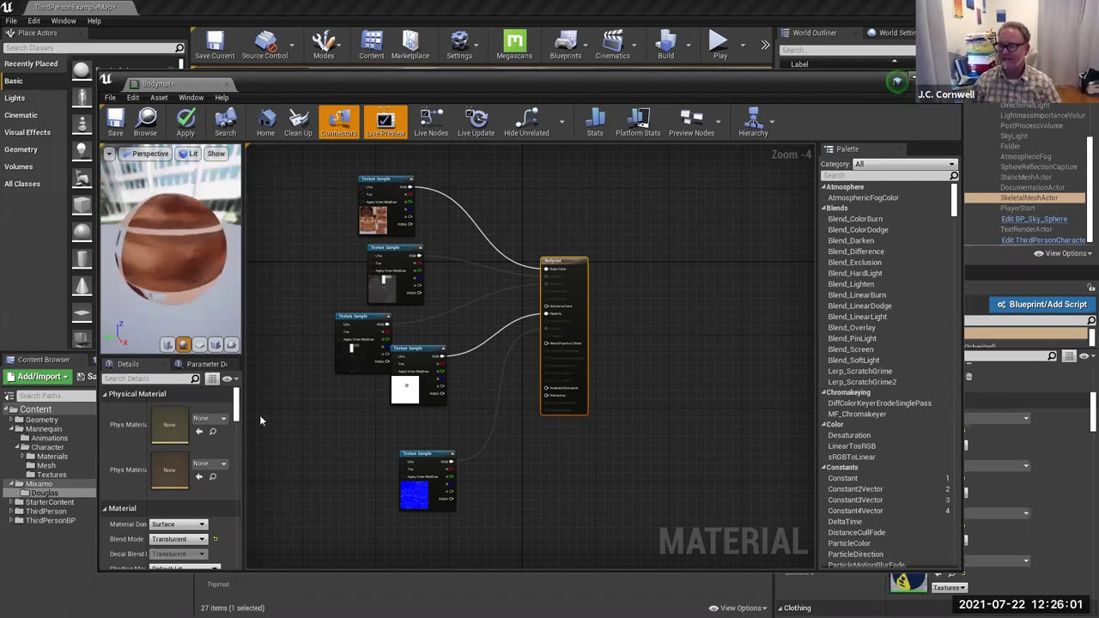
Nudge the Bodymat result node up and left, then scroll Details to its Translucent Blend Mode.
{"action": "left_click", "coordinate": [159, 417]}
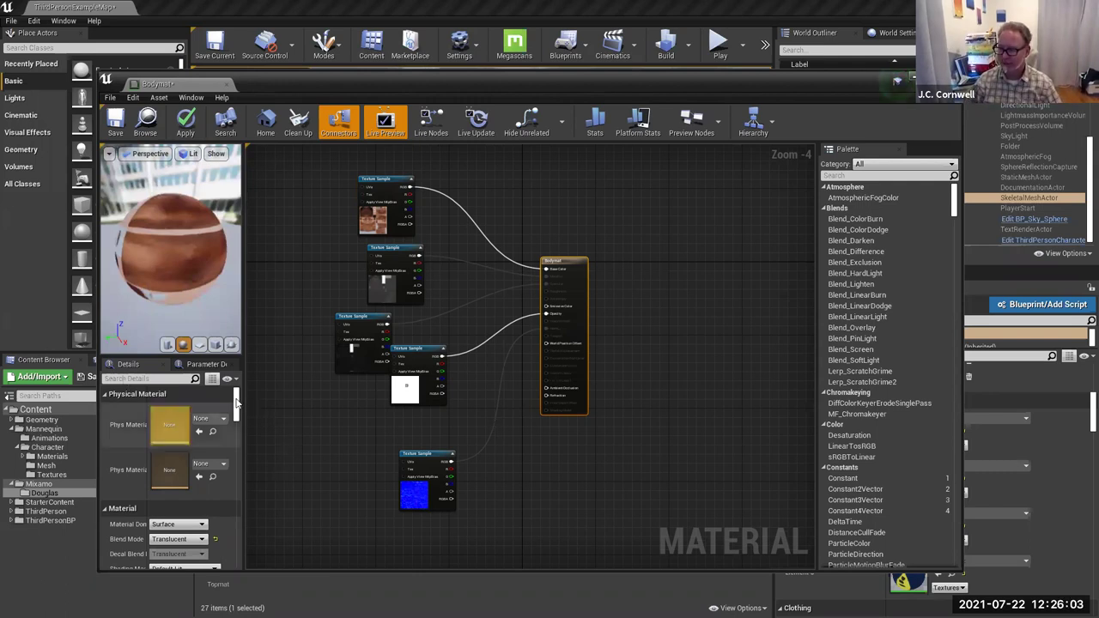
{"action": "left_click", "coordinate": [552, 257]}
{"action": "left_click_drag", "start_coordinate": [574, 260], "coordinate": [564, 248]}
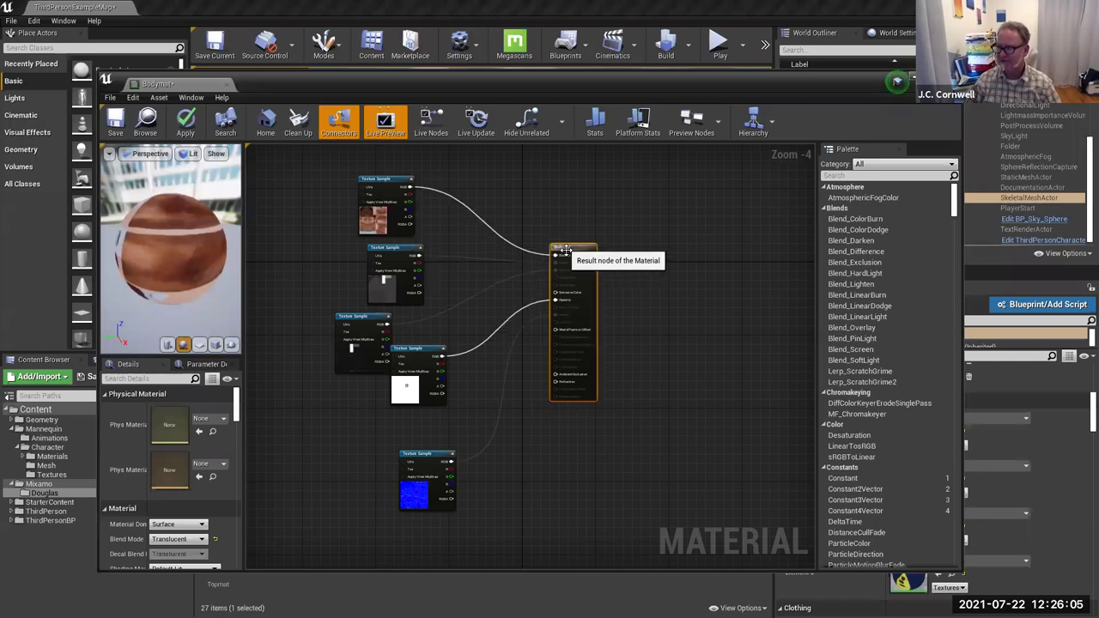
{"action": "scroll", "coordinate": [559, 251], "scroll_direction": "up", "scroll_amount": 1}
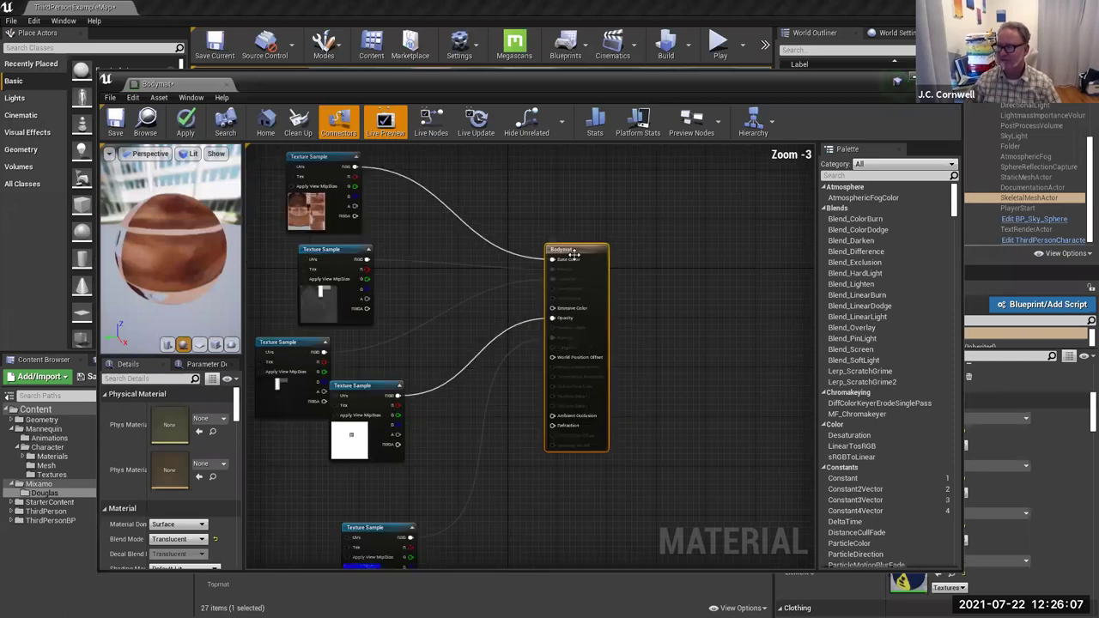
{"action": "scroll", "coordinate": [565, 251], "scroll_direction": "up", "scroll_amount": 3}
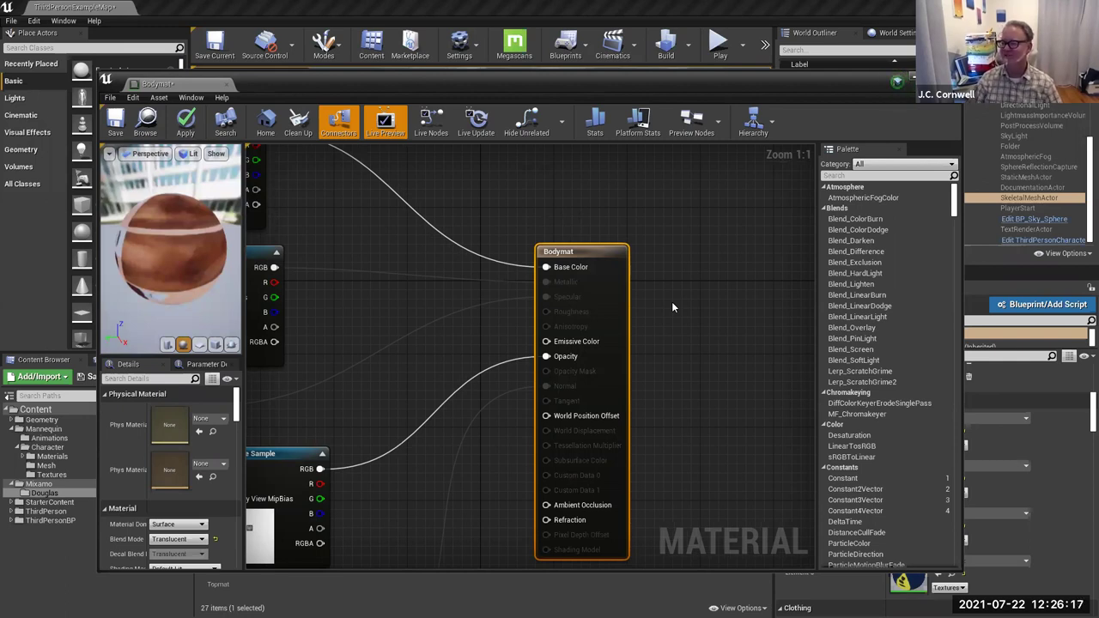
{"action": "scroll", "coordinate": [671, 302], "scroll_direction": "down", "scroll_amount": 2}
{"action": "scroll", "coordinate": [631, 278], "scroll_direction": "down", "scroll_amount": 1}
{"action": "left_click_drag", "start_coordinate": [618, 273], "coordinate": [568, 298]}
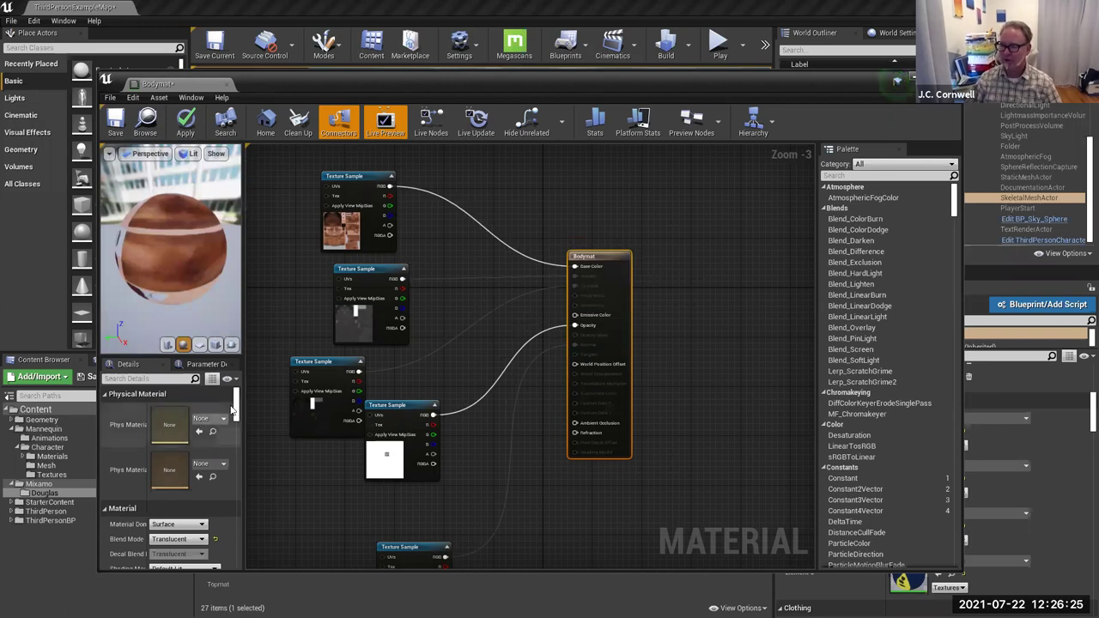
{"action": "scroll", "coordinate": [236, 415], "scroll_direction": "down", "scroll_amount": 3}
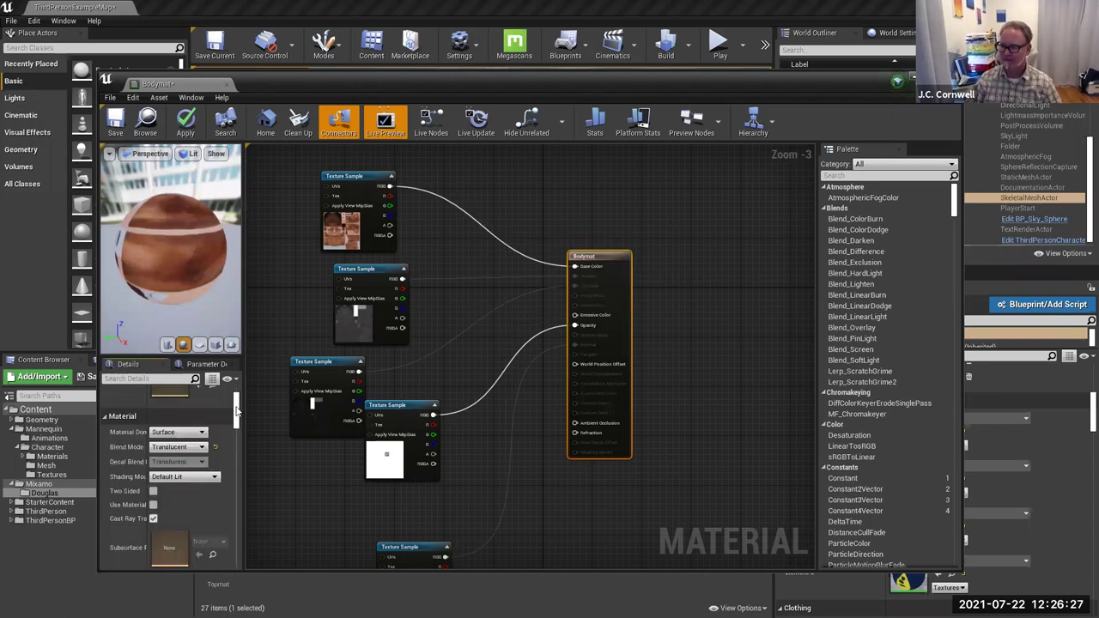
{"action": "scroll", "coordinate": [237, 410], "scroll_direction": "up", "scroll_amount": 3}
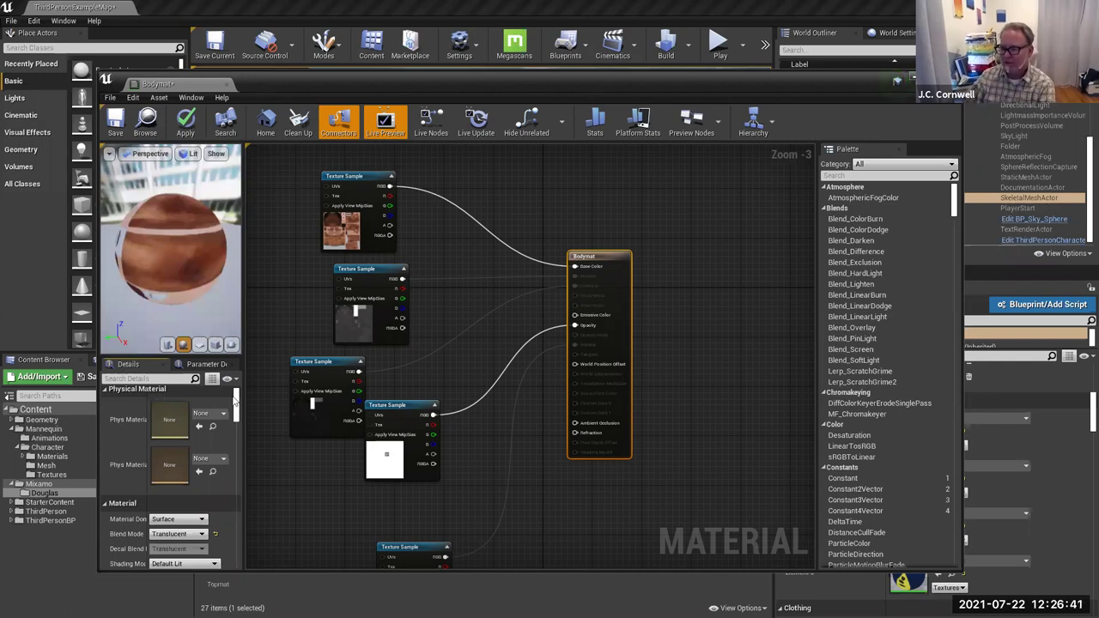
{"action": "scroll", "coordinate": [237, 409], "scroll_direction": "down", "scroll_amount": 3}
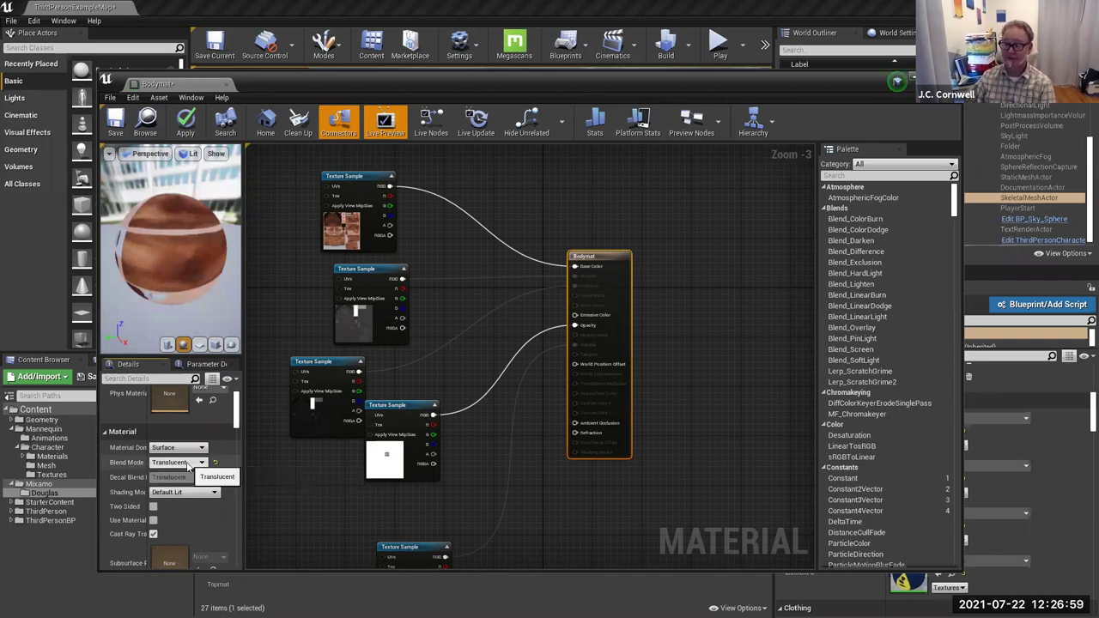
Switch Bodymat's Blend Mode to Opaque, save the material and return to the level.
{"action": "left_click", "coordinate": [191, 464]}
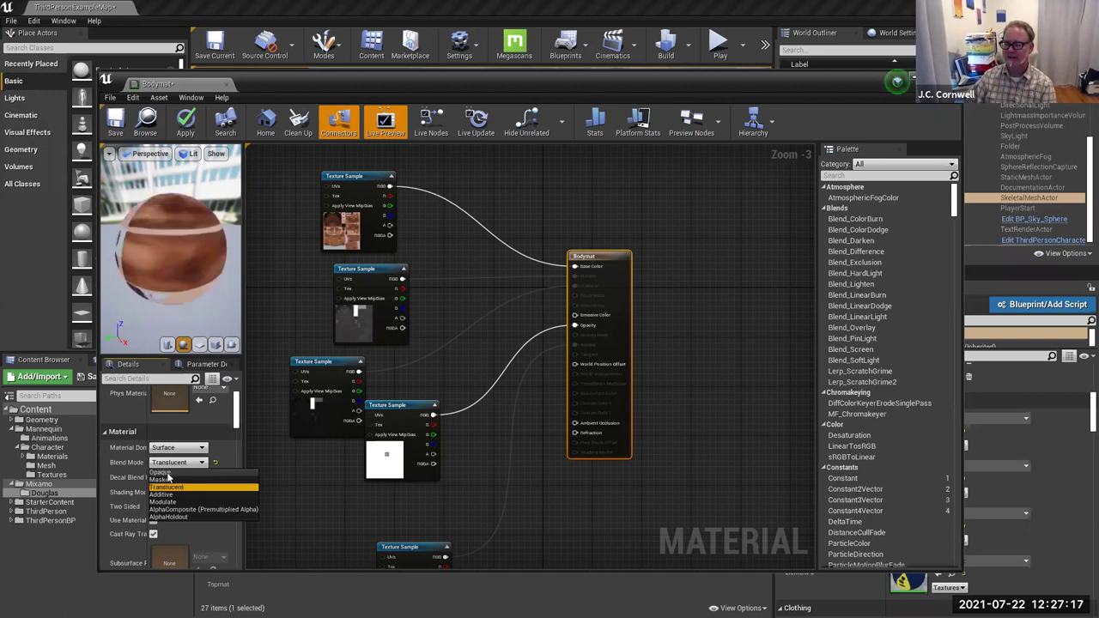
{"action": "key", "text": "Return"}
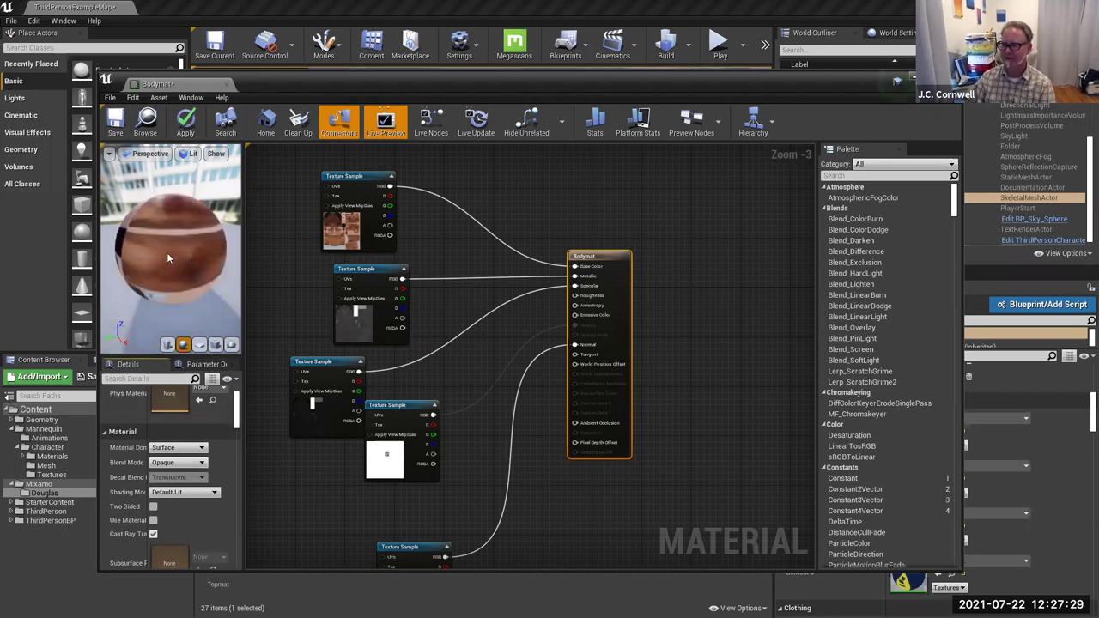
{"action": "left_click_drag", "start_coordinate": [166, 252], "coordinate": [180, 246]}
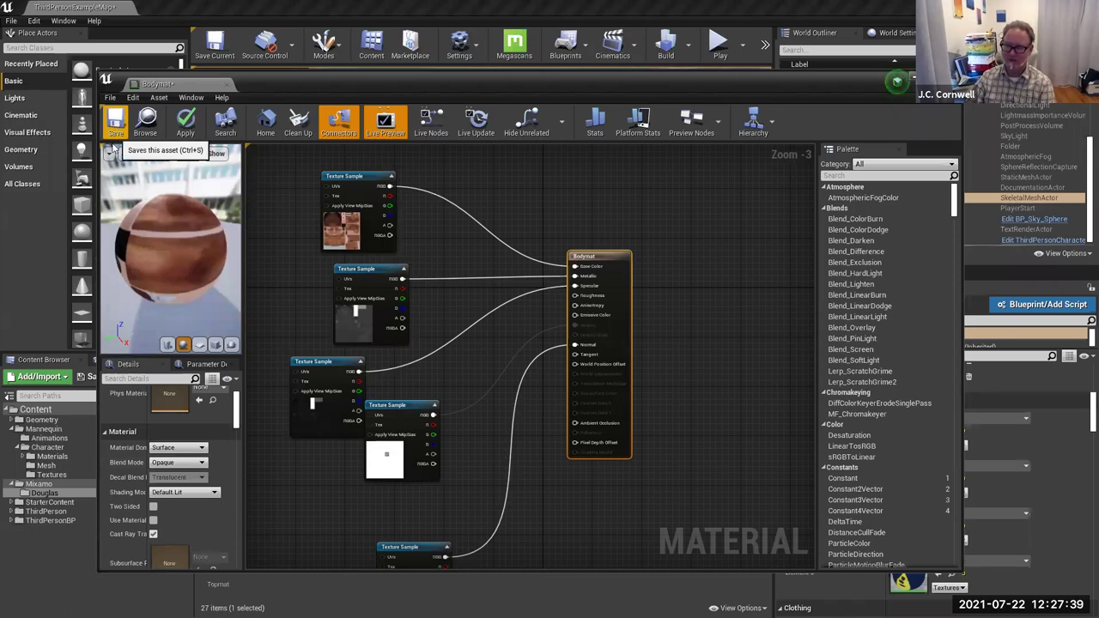
{"action": "left_click", "coordinate": [115, 126]}
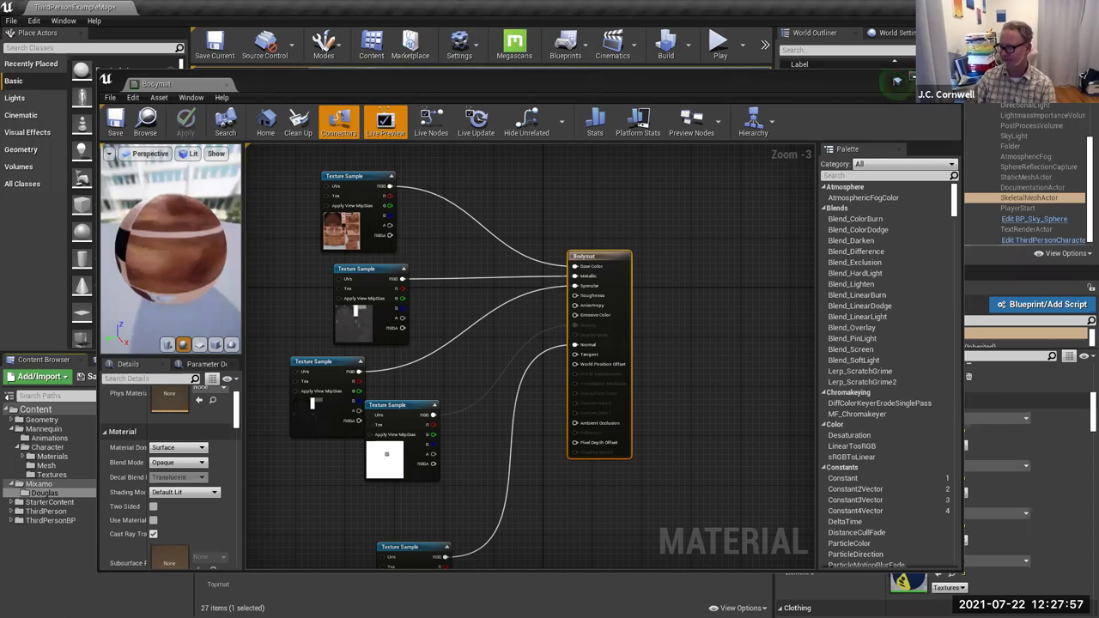
{"action": "key", "text": "alt+Tab"}
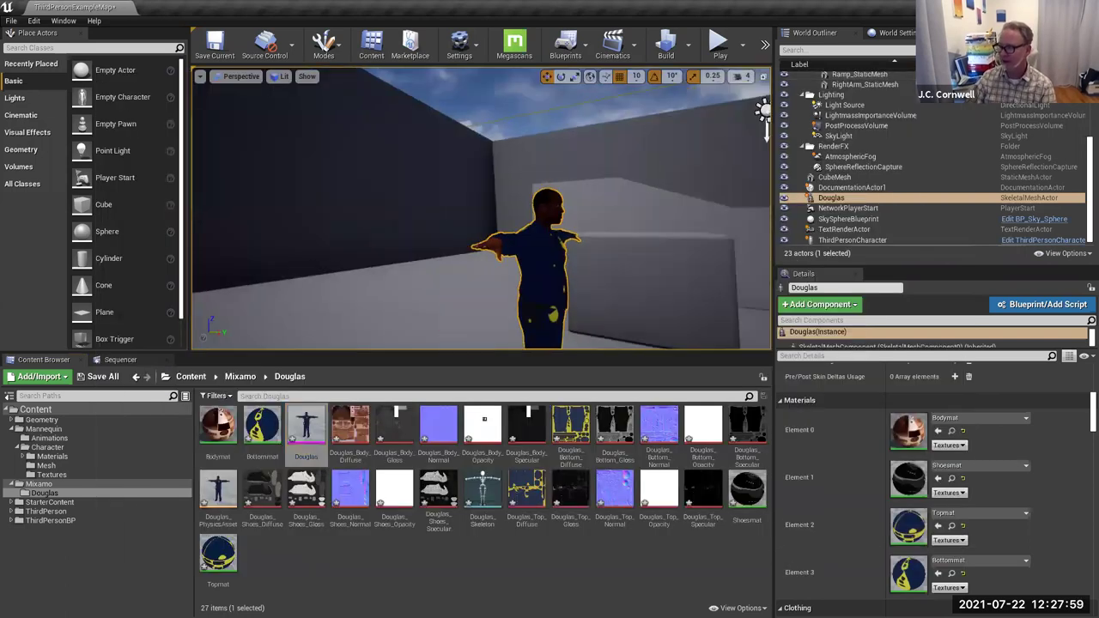
{"action": "scroll", "coordinate": [590, 238], "scroll_direction": "up", "scroll_amount": 5}
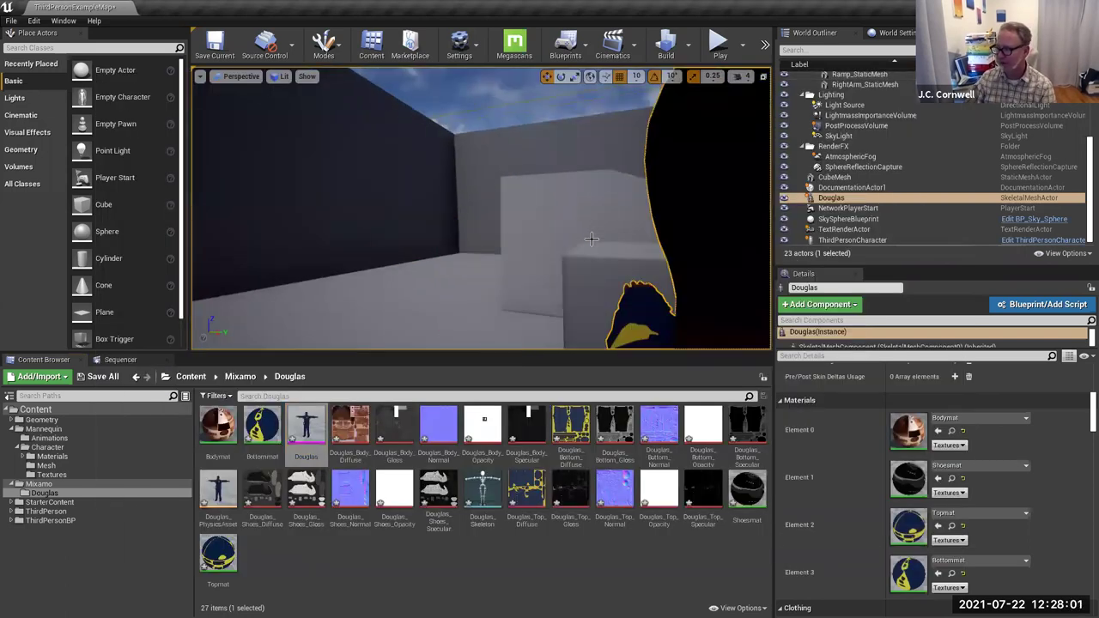
{"action": "scroll", "coordinate": [592, 237], "scroll_direction": "down", "scroll_amount": 2}
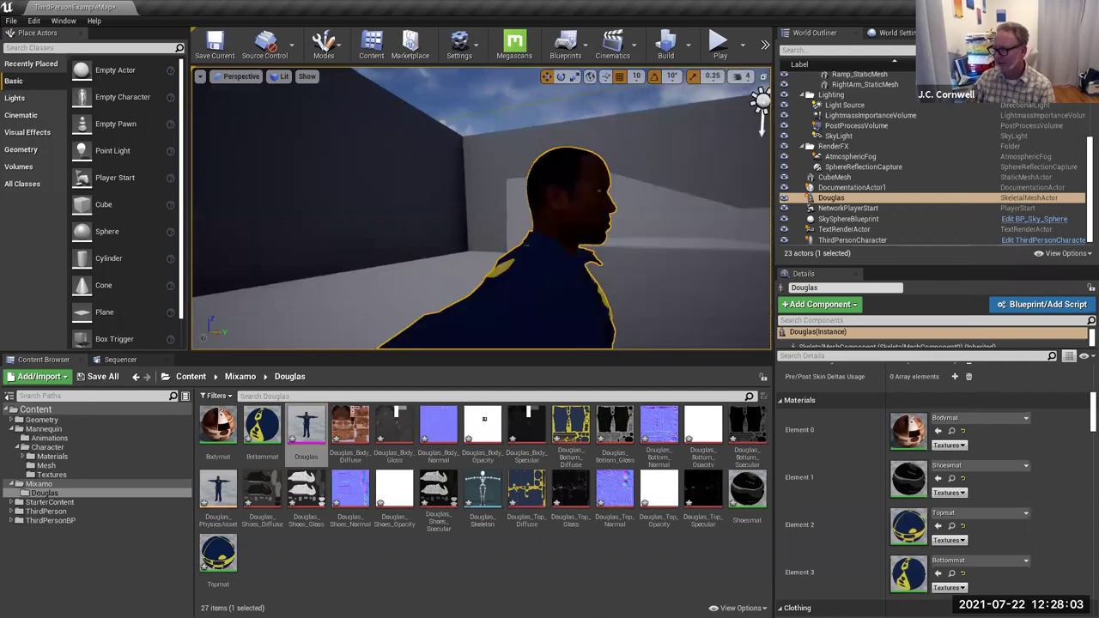
{"action": "scroll", "coordinate": [603, 237], "scroll_direction": "up", "scroll_amount": 3}
{"action": "scroll", "coordinate": [540, 224], "scroll_direction": "down", "scroll_amount": 1}
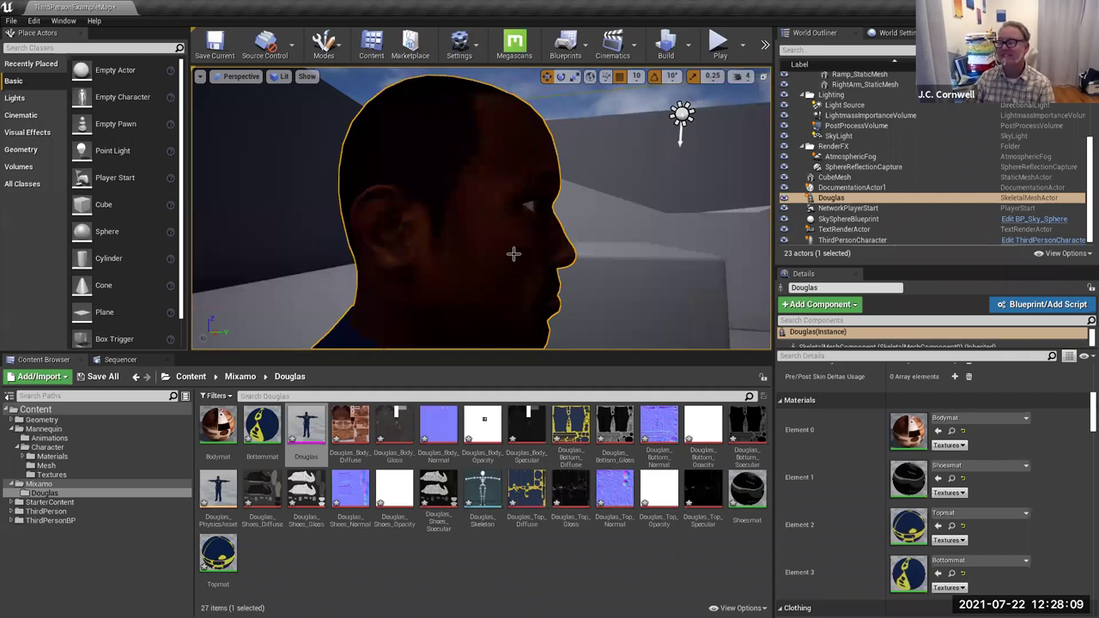
{"action": "key", "text": "1"}
{"action": "key", "text": "2"}
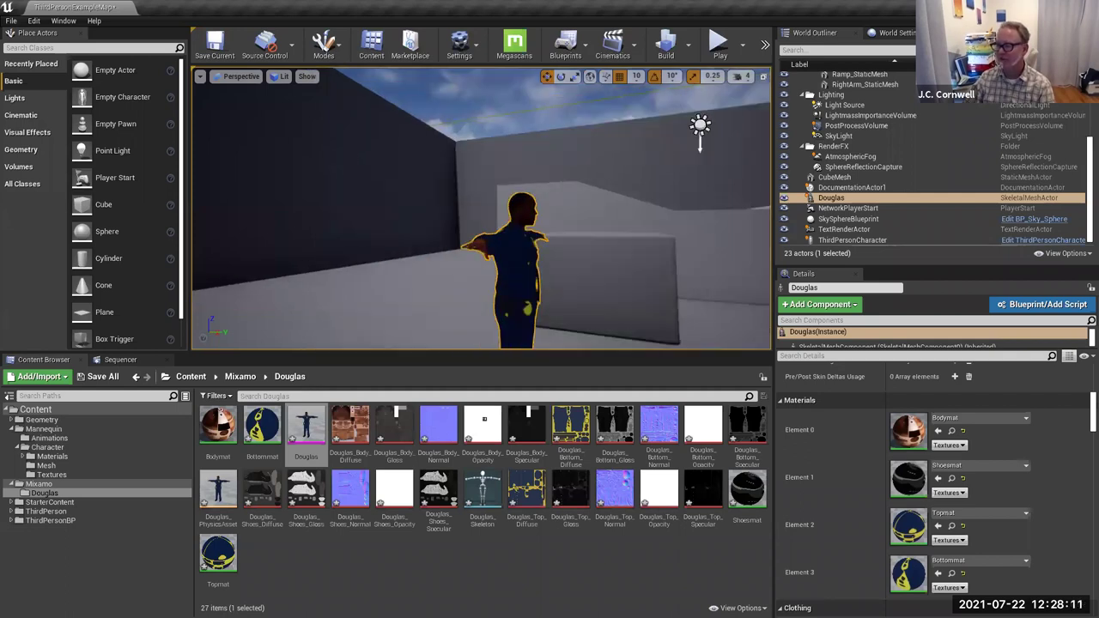
{"action": "key", "text": "1"}
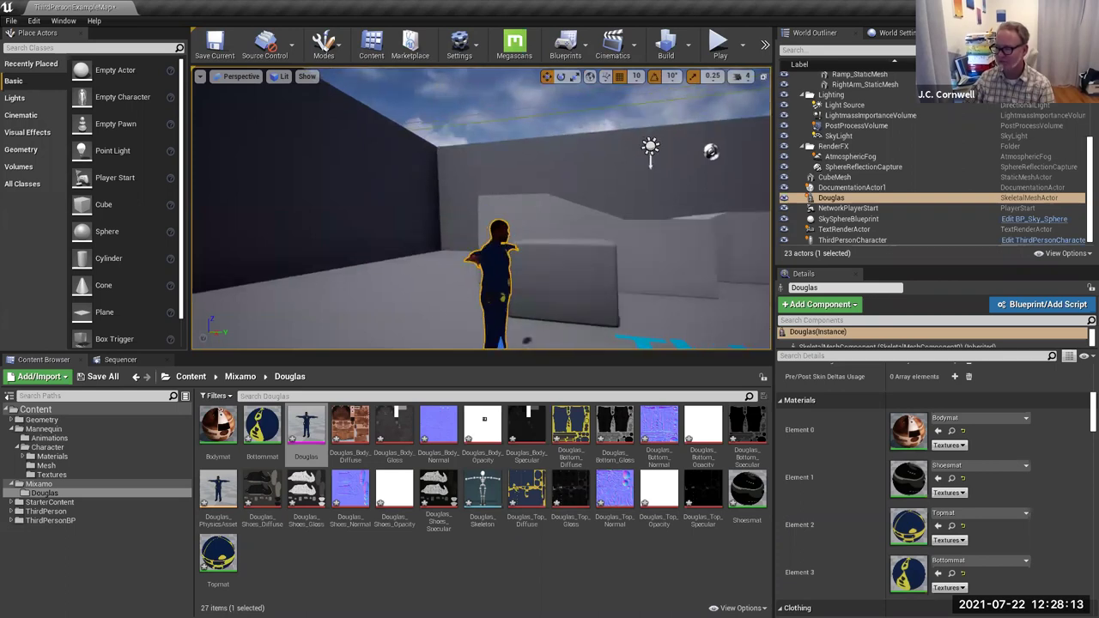
{"action": "key", "text": "f"}
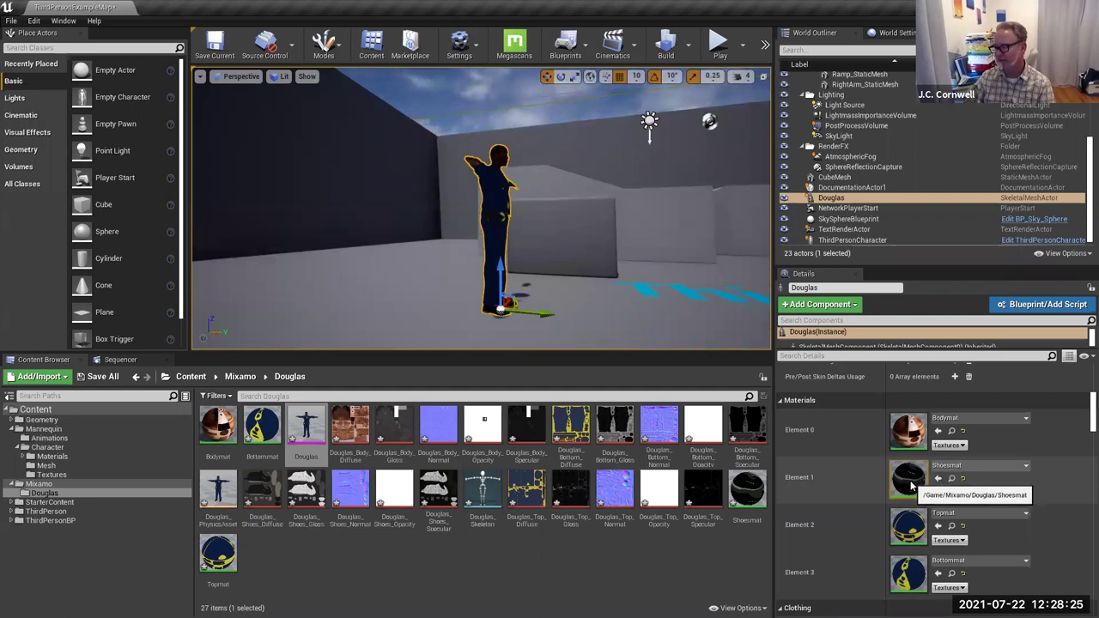
Open Shoesmat, change its result node's Blend Mode from Translucent to Opaque, save, and return to the level.
{"action": "double_click", "coordinate": [910, 482]}
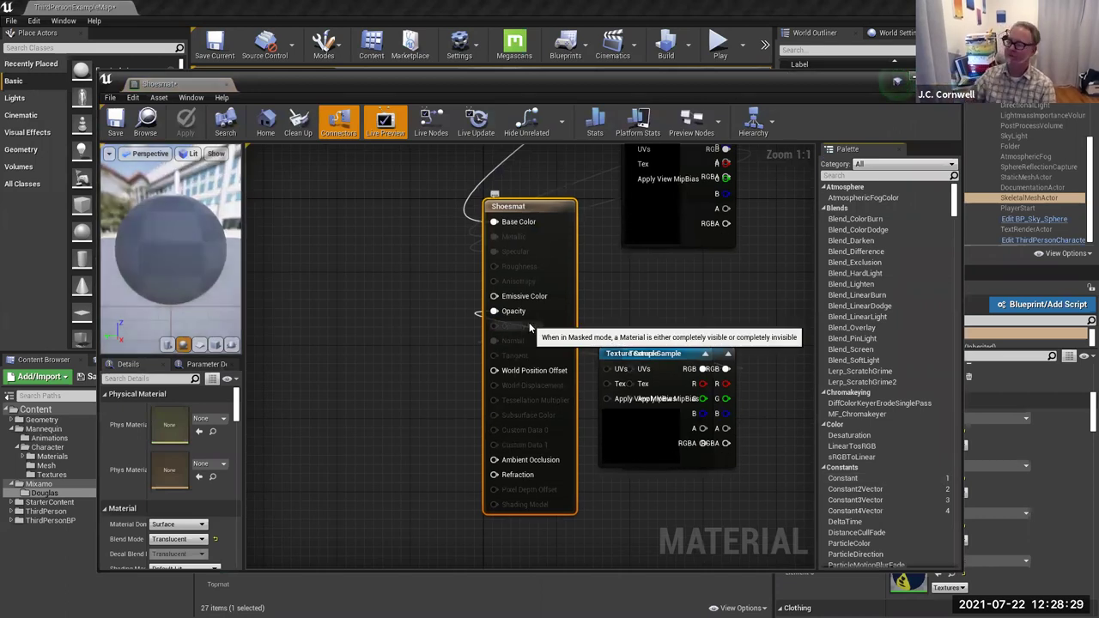
{"action": "left_click_drag", "start_coordinate": [667, 354], "coordinate": [694, 338]}
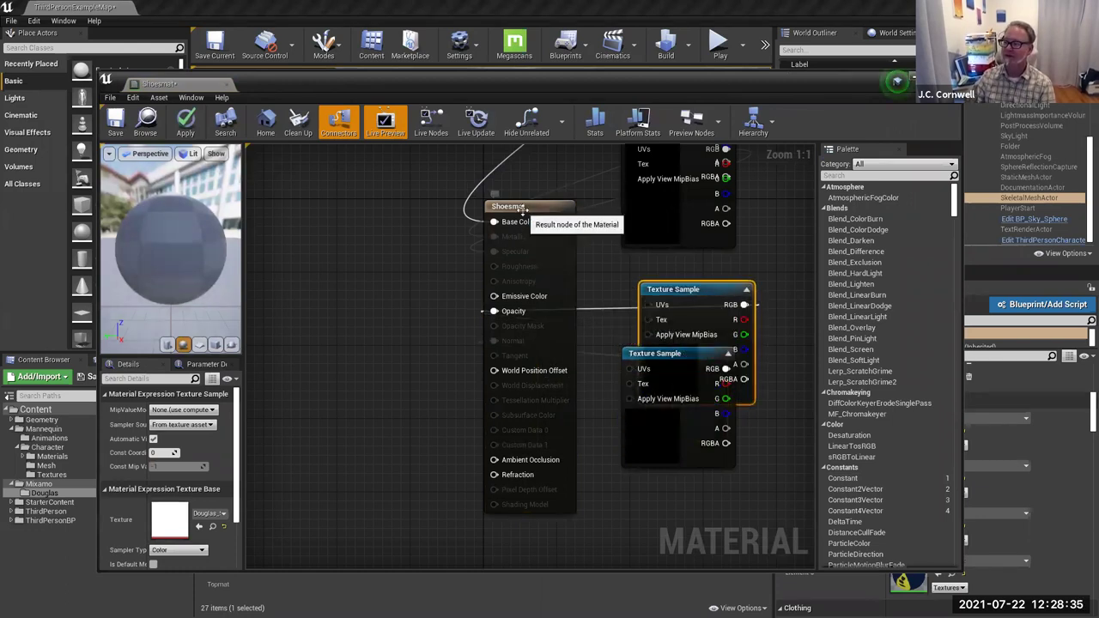
{"action": "left_click", "coordinate": [527, 207]}
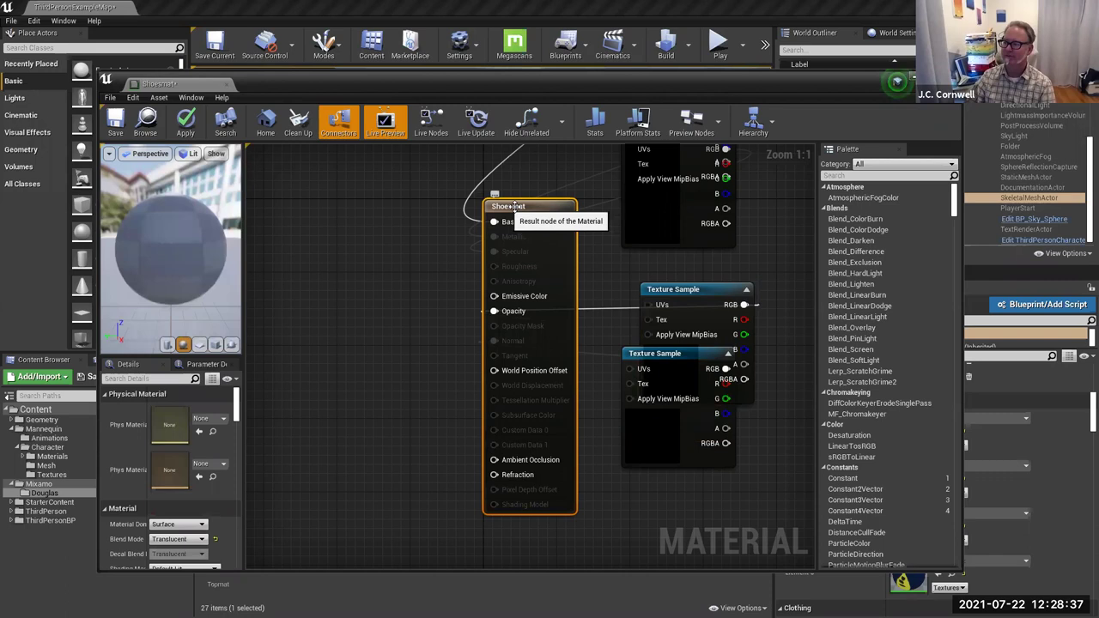
{"action": "left_click", "coordinate": [181, 541]}
{"action": "left_click", "coordinate": [181, 550]}
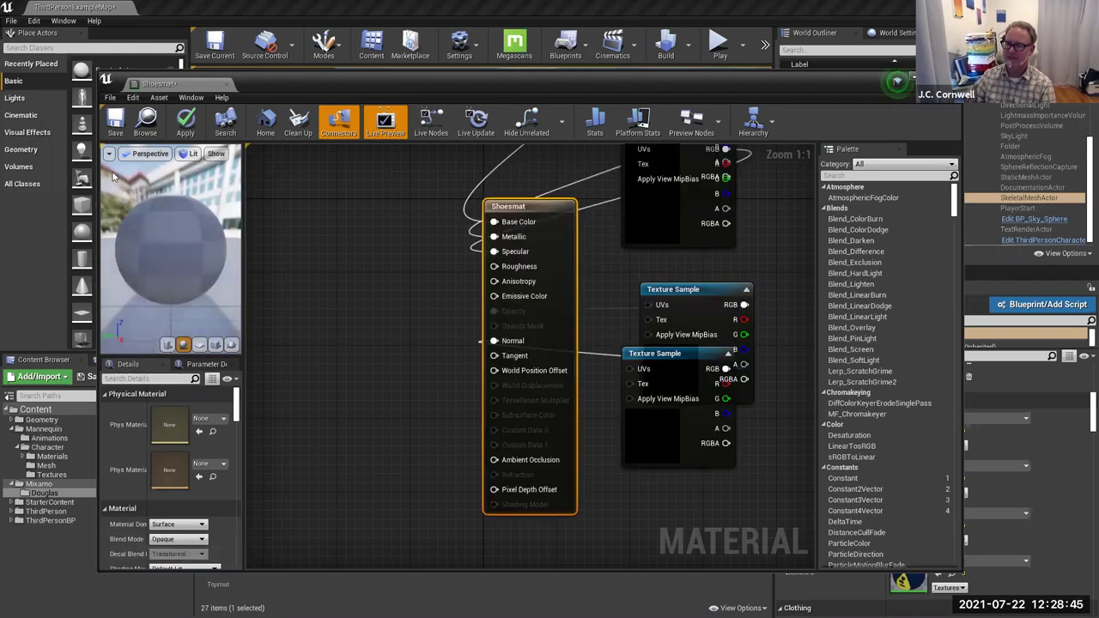
{"action": "left_click", "coordinate": [117, 126]}
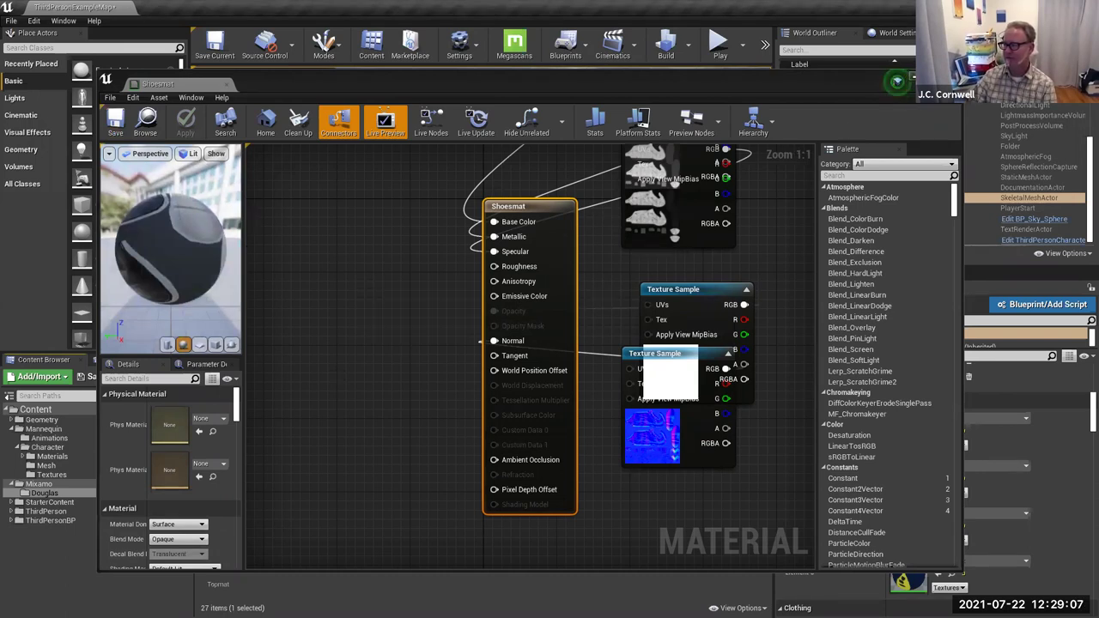
{"action": "left_click", "coordinate": [987, 352]}
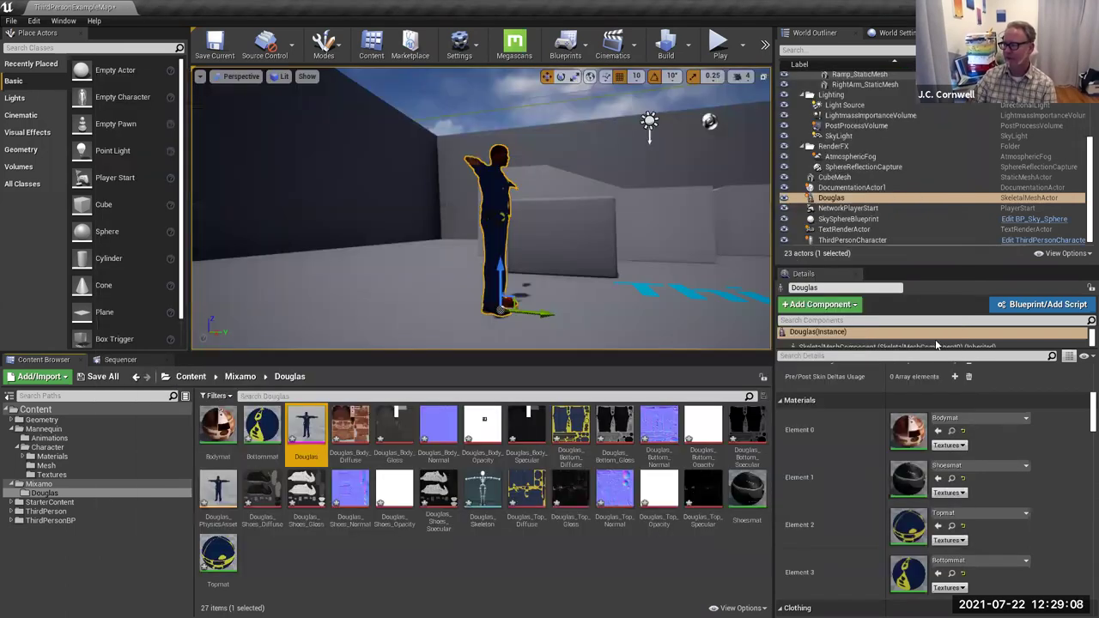
Open Topmat, set its Blend Mode to Opaque, save it and bring the level editor back.
{"action": "double_click", "coordinate": [910, 528]}
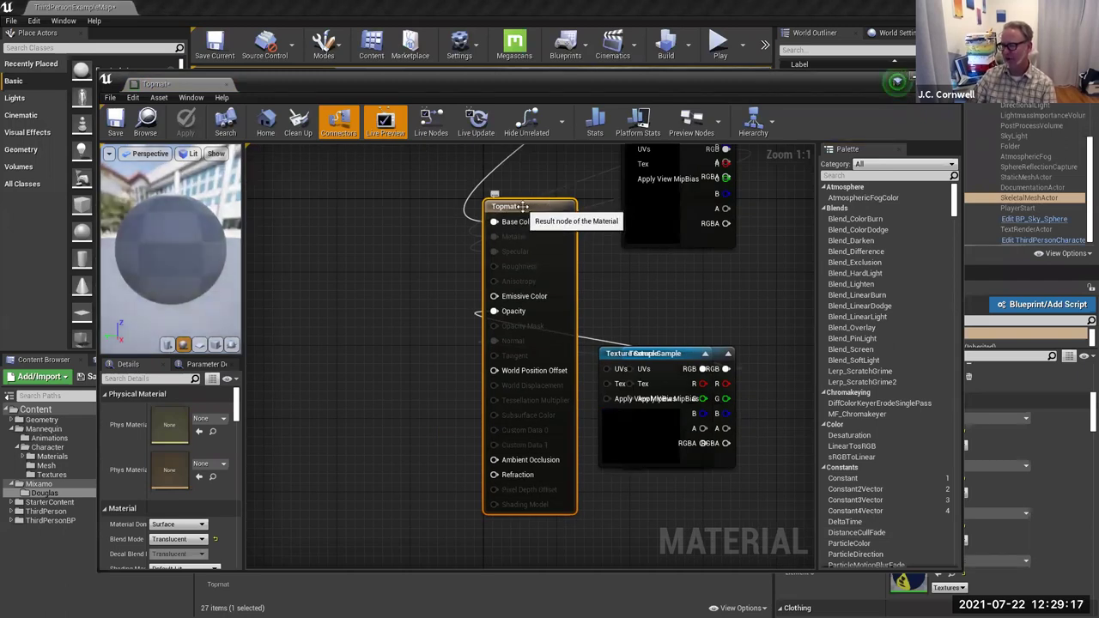
{"action": "mouse_move", "coordinate": [660, 281]}
{"action": "right_mouse_down"}
{"action": "mouse_move", "coordinate": [623, 313]}
{"action": "mouse_move", "coordinate": [645, 267]}
{"action": "right_mouse_up"}
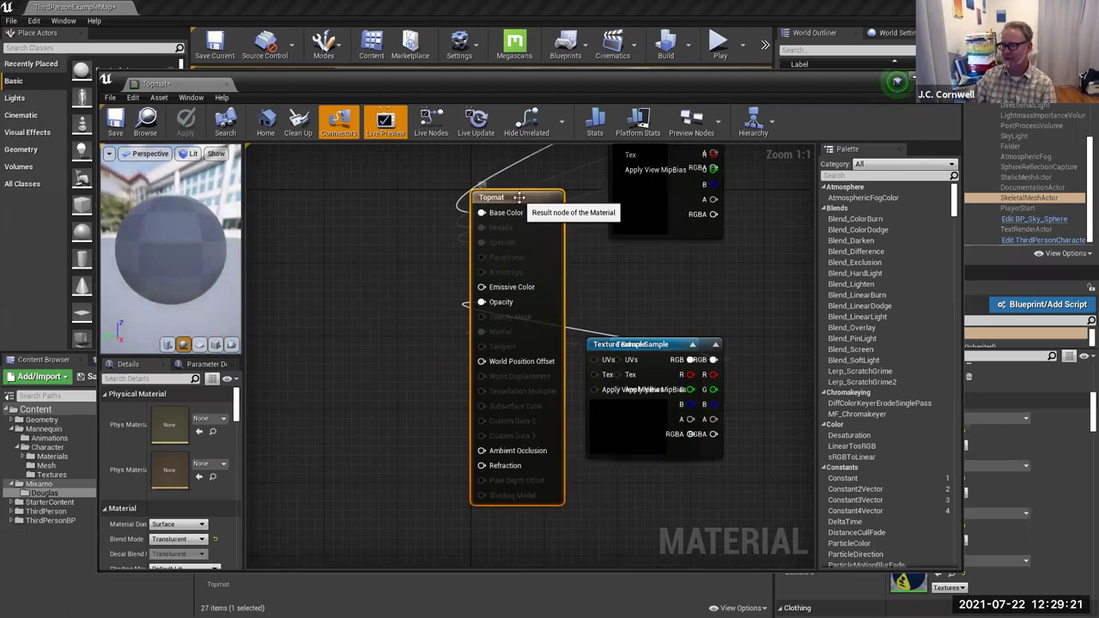
{"action": "left_click", "coordinate": [165, 542]}
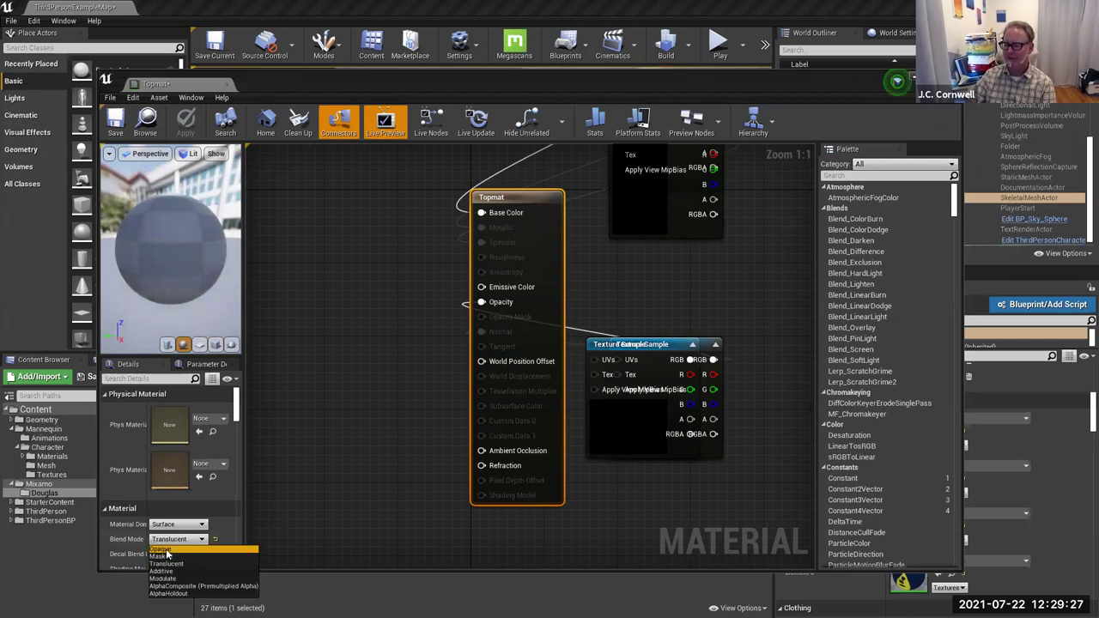
{"action": "left_click", "coordinate": [166, 549]}
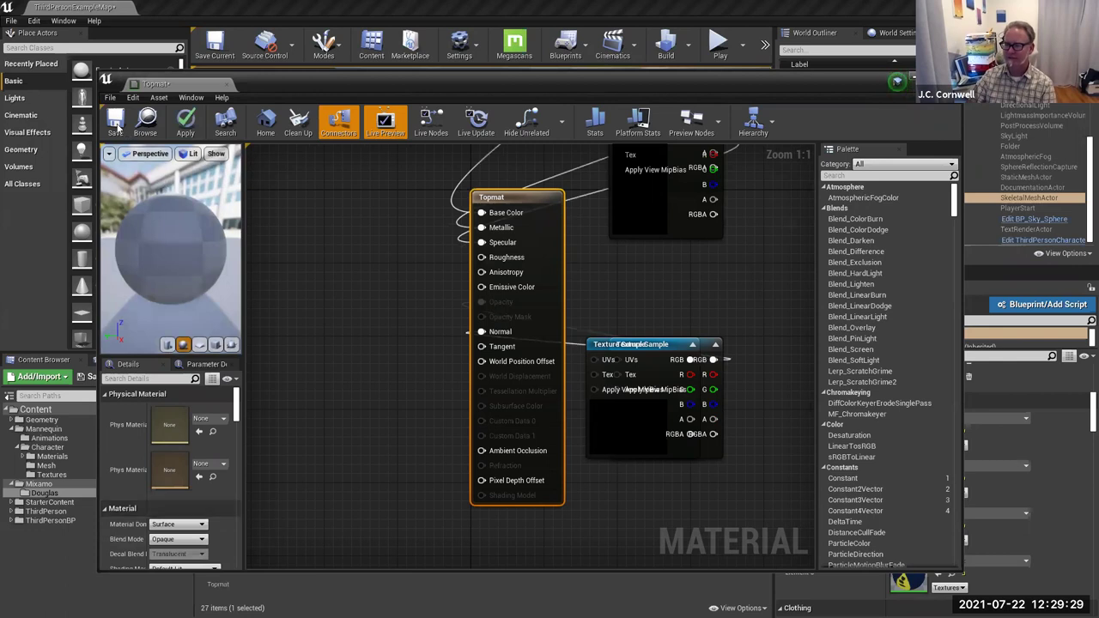
{"action": "left_click", "coordinate": [114, 127]}
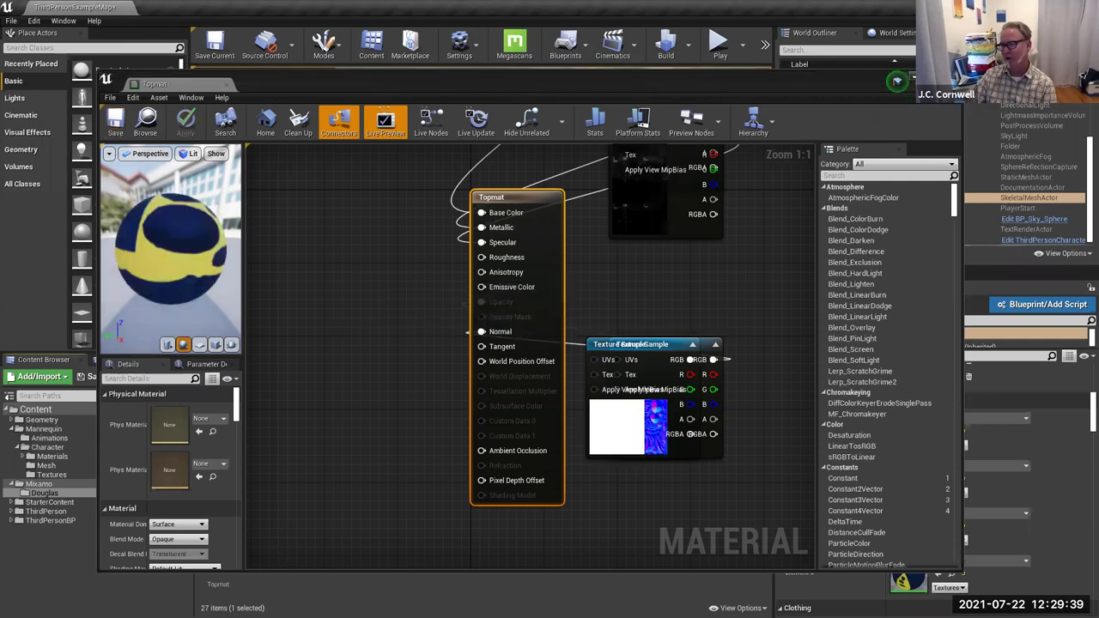
{"action": "left_click", "coordinate": [912, 579]}
Open Bottommat, switch it to Opaque blend mode, save, and close its material editor.
{"action": "double_click", "coordinate": [912, 579]}
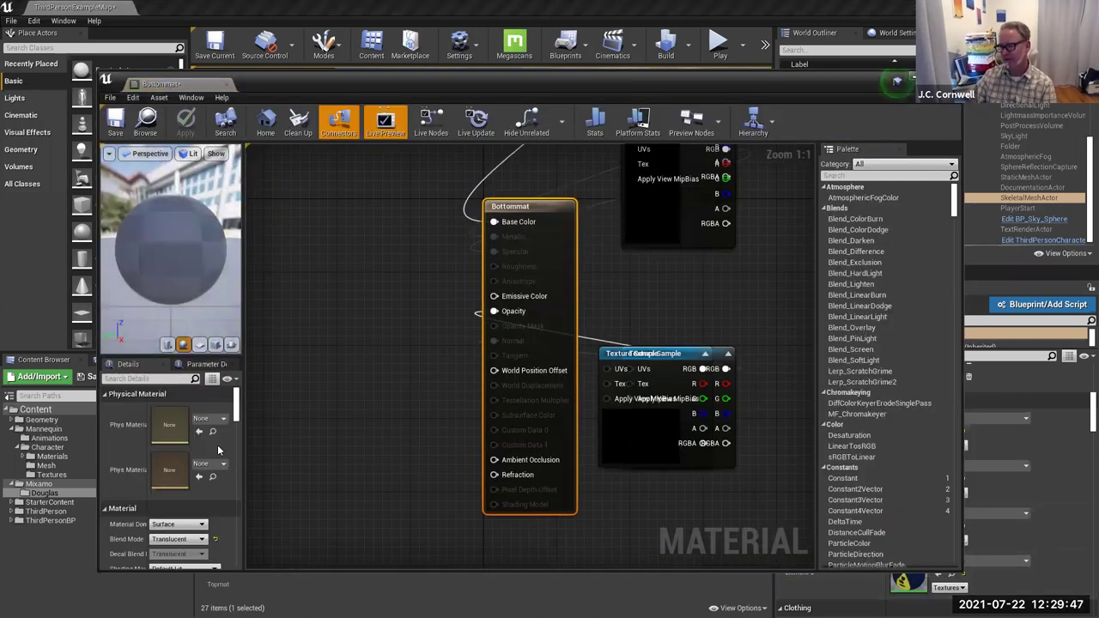
{"action": "left_click", "coordinate": [177, 539]}
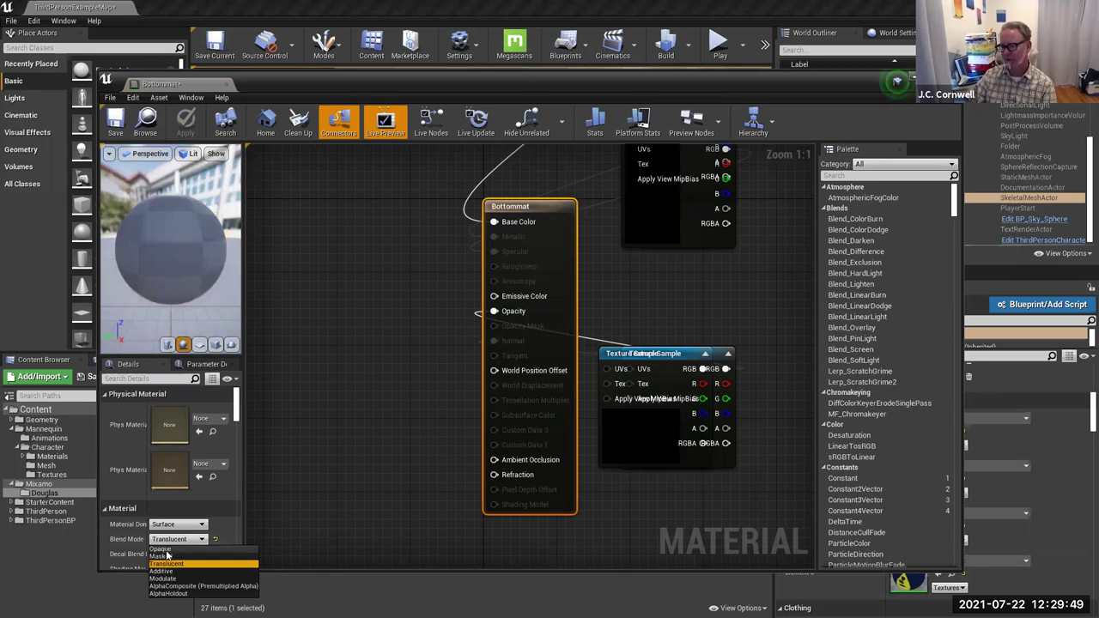
{"action": "left_click", "coordinate": [167, 549]}
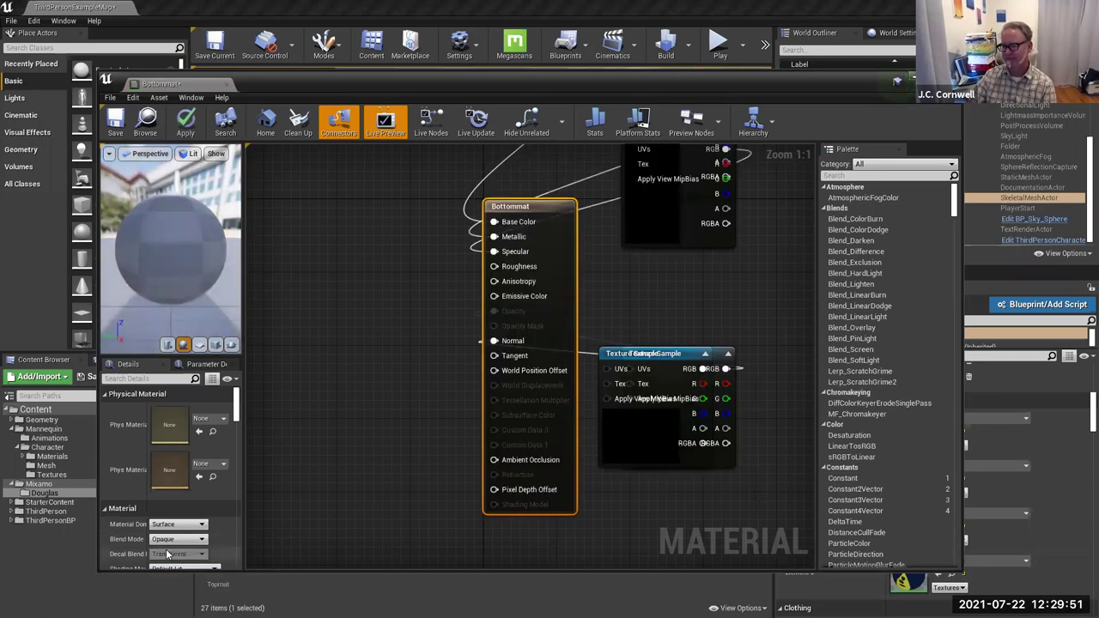
{"action": "left_click", "coordinate": [116, 123]}
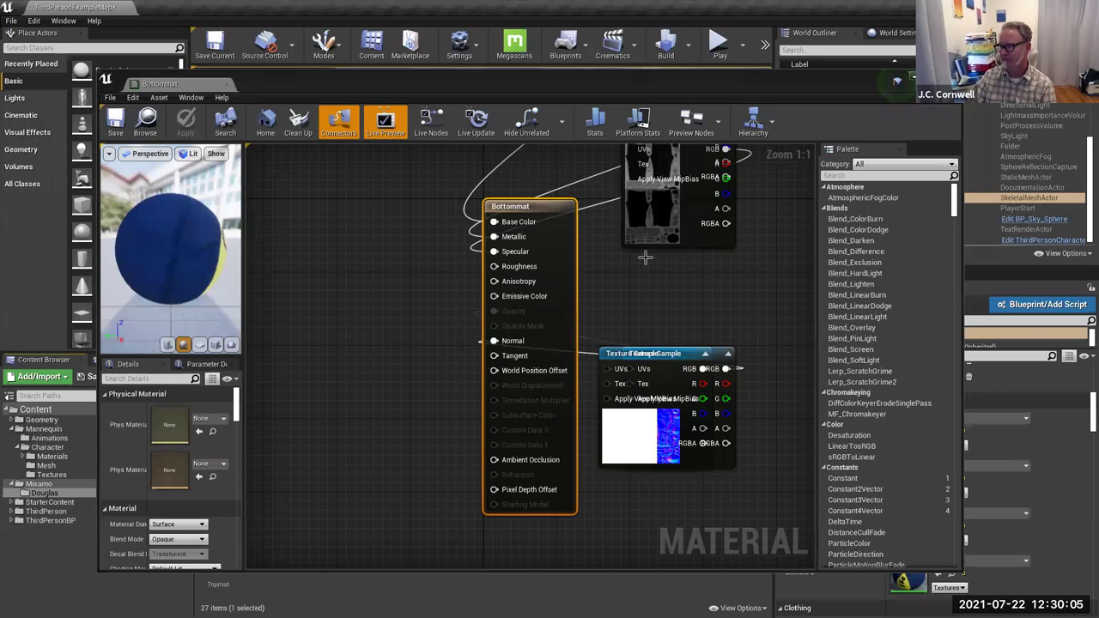
{"action": "key", "text": "alt+Tab"}
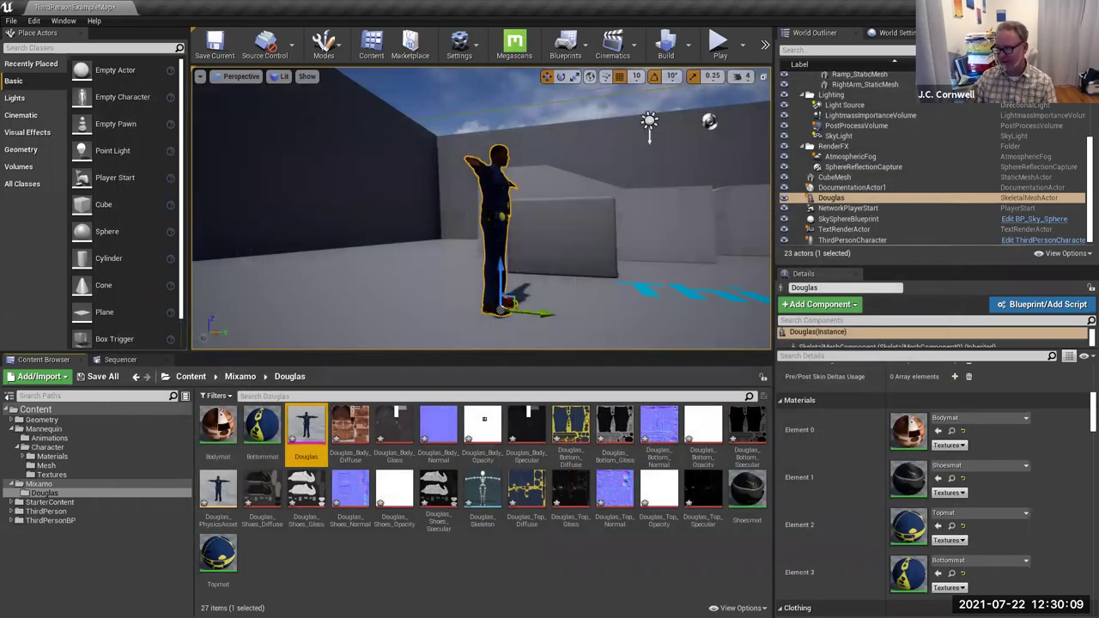
{"action": "key", "text": "f"}
{"action": "mouse_move", "coordinate": [607, 269]}
{"action": "left_mouse_down", "text": "alt"}
{"action": "mouse_move", "coordinate": [566, 266]}
{"action": "mouse_move", "coordinate": [607, 269]}
{"action": "left_mouse_up", "text": "alt"}
{"action": "right_click_drag", "start_coordinate": [607, 269], "coordinate": [607, 256], "text": "alt"}
{"action": "mouse_move", "coordinate": [607, 256]}
{"action": "left_mouse_down", "text": "alt"}
{"action": "mouse_move", "coordinate": [584, 256]}
{"action": "mouse_move", "coordinate": [607, 261]}
{"action": "left_mouse_up", "text": "alt"}
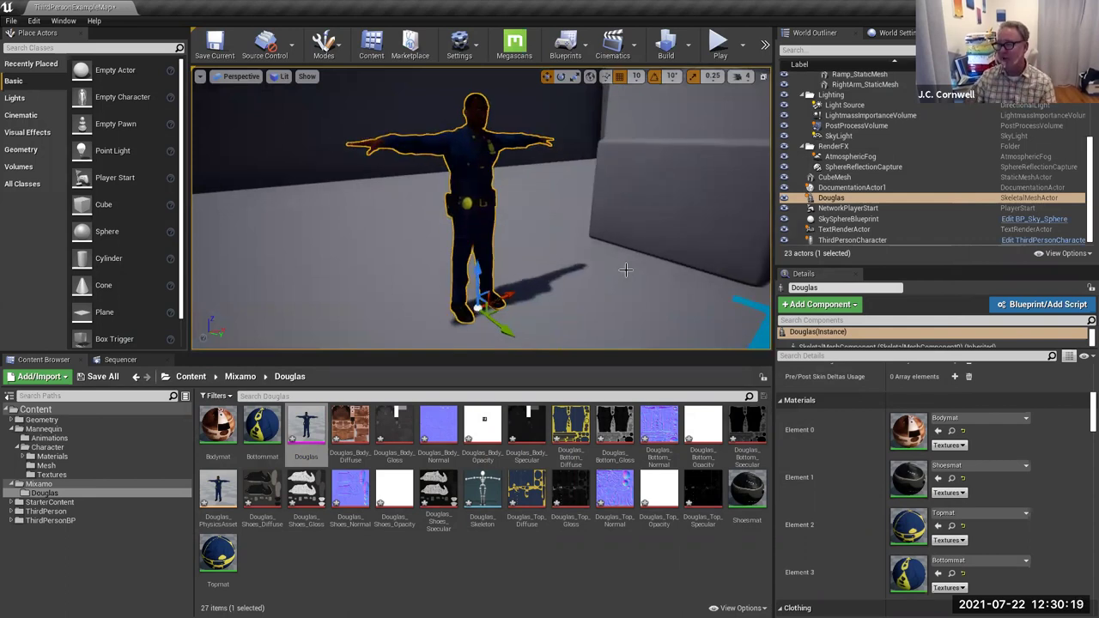
{"action": "left_click_drag", "start_coordinate": [626, 270], "coordinate": [631, 275], "text": "alt"}
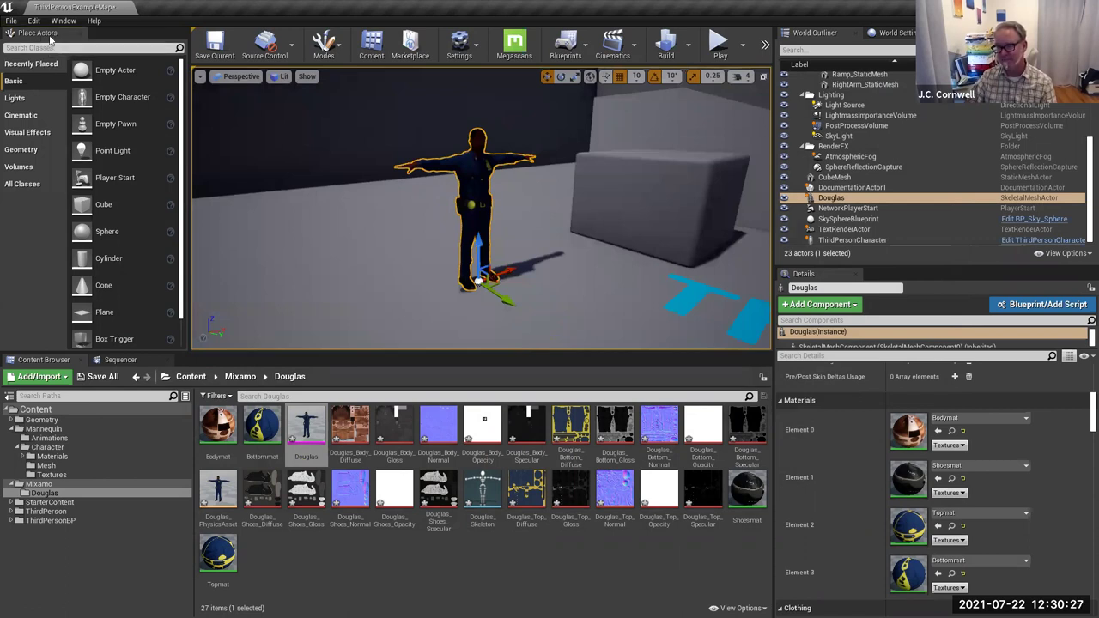
Drag a Point Light from Lights into the level and position it right of the box near Douglas.
{"action": "left_click", "coordinate": [19, 99]}
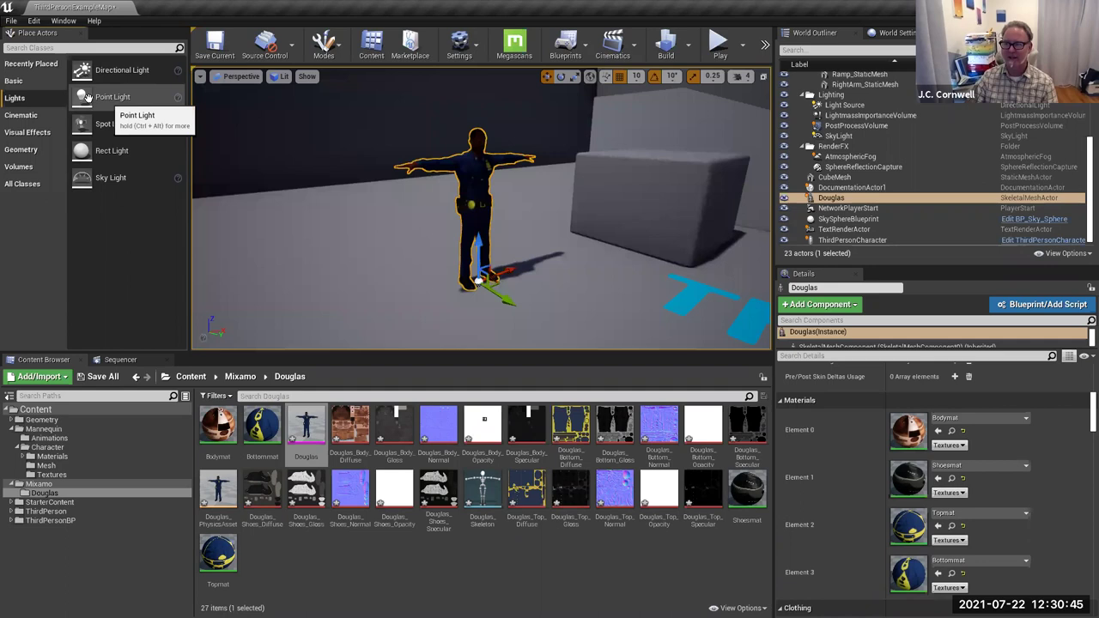
{"action": "left_click_drag", "start_coordinate": [82, 97], "coordinate": [344, 251]}
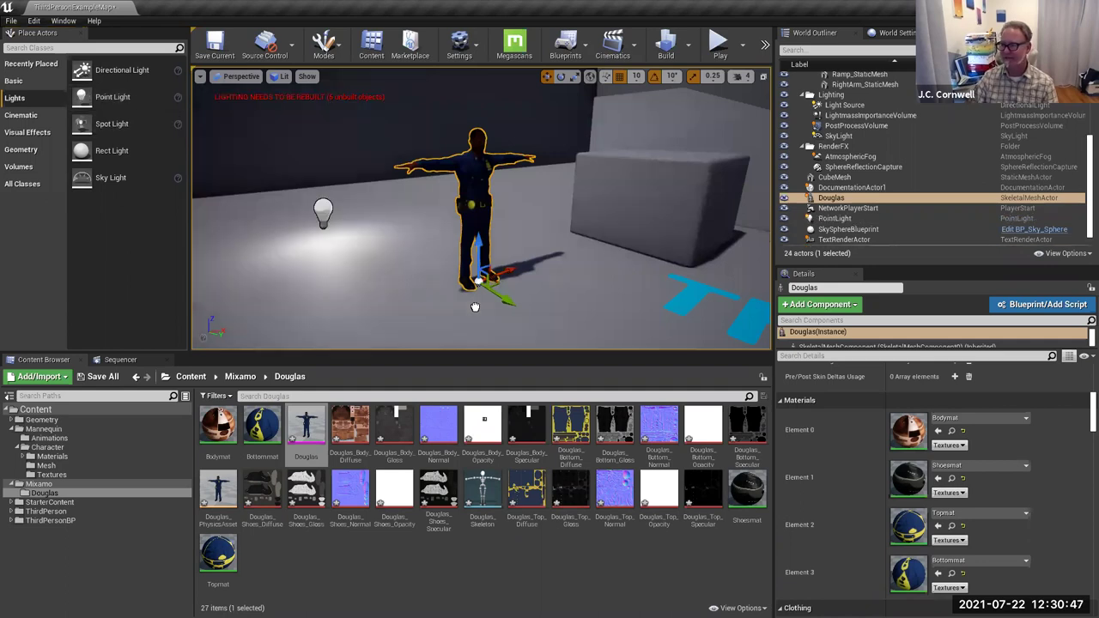
{"action": "left_click_drag", "start_coordinate": [513, 319], "coordinate": [541, 326]}
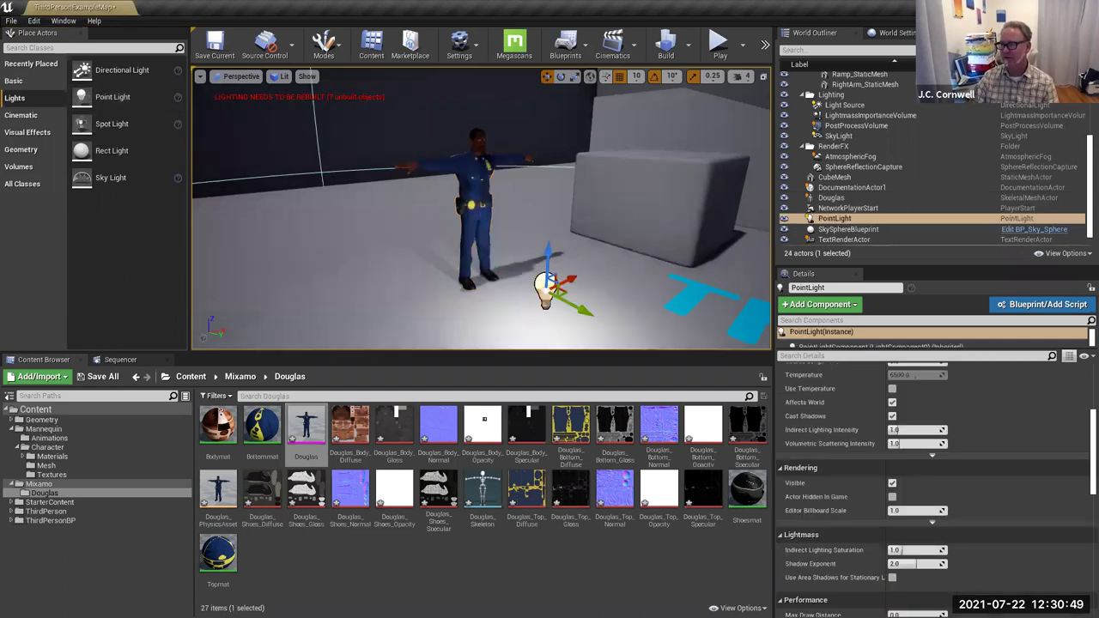
{"action": "left_click_drag", "start_coordinate": [525, 253], "coordinate": [534, 134]}
{"action": "scroll", "coordinate": [631, 187], "scroll_direction": "up", "scroll_amount": 2}
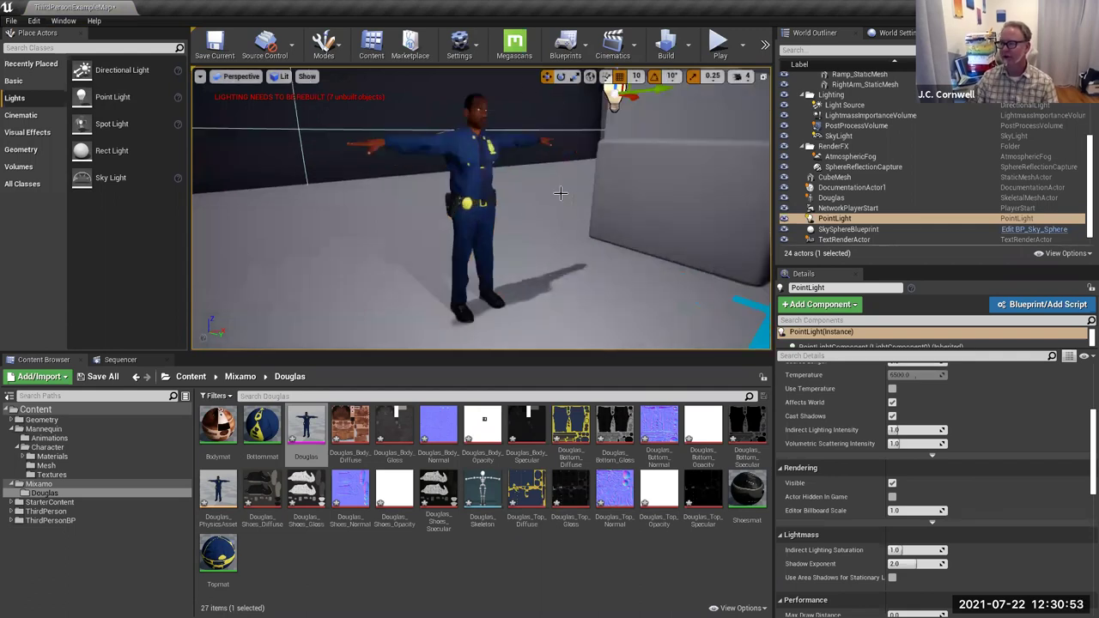
{"action": "left_click_drag", "start_coordinate": [655, 98], "coordinate": [573, 110]}
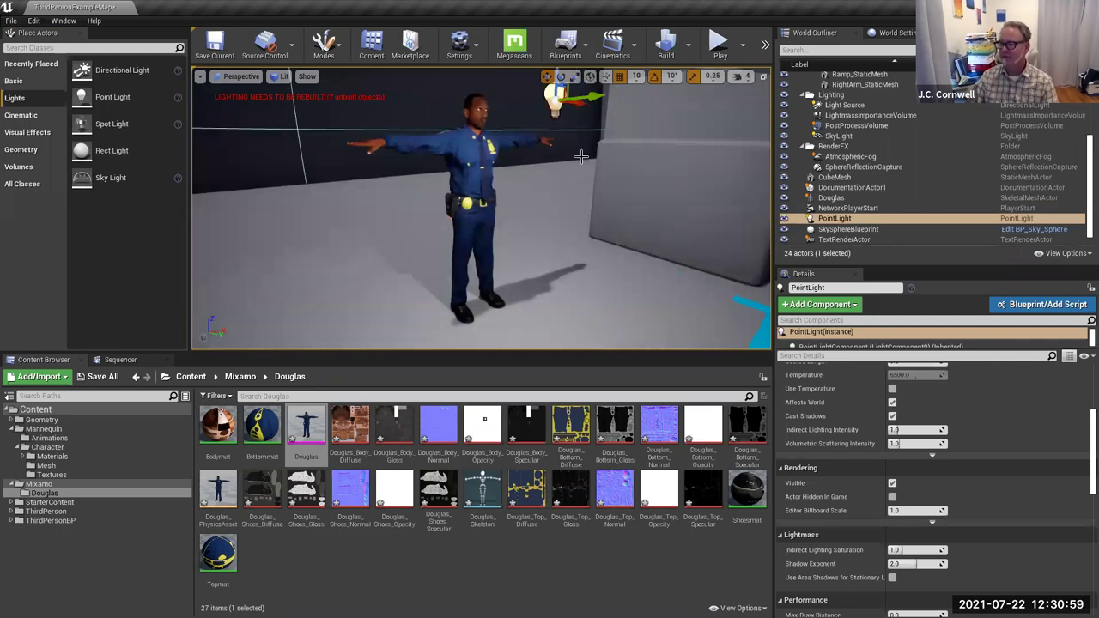
{"action": "scroll", "coordinate": [574, 180], "scroll_direction": "down", "scroll_amount": 2}
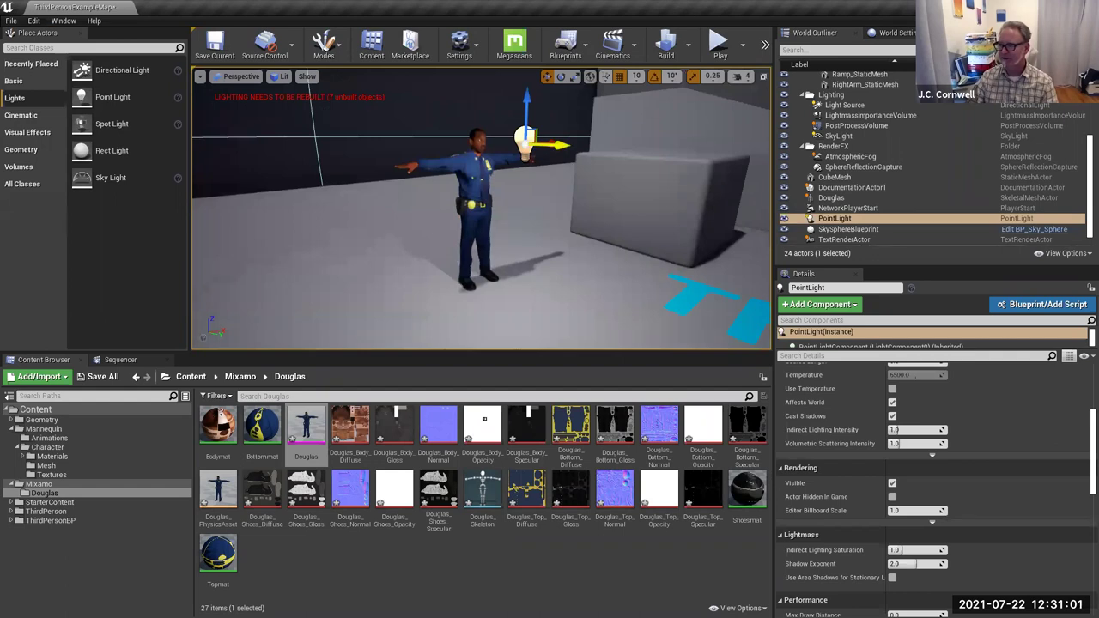
{"action": "scroll", "coordinate": [558, 146], "scroll_direction": "down", "scroll_amount": 2}
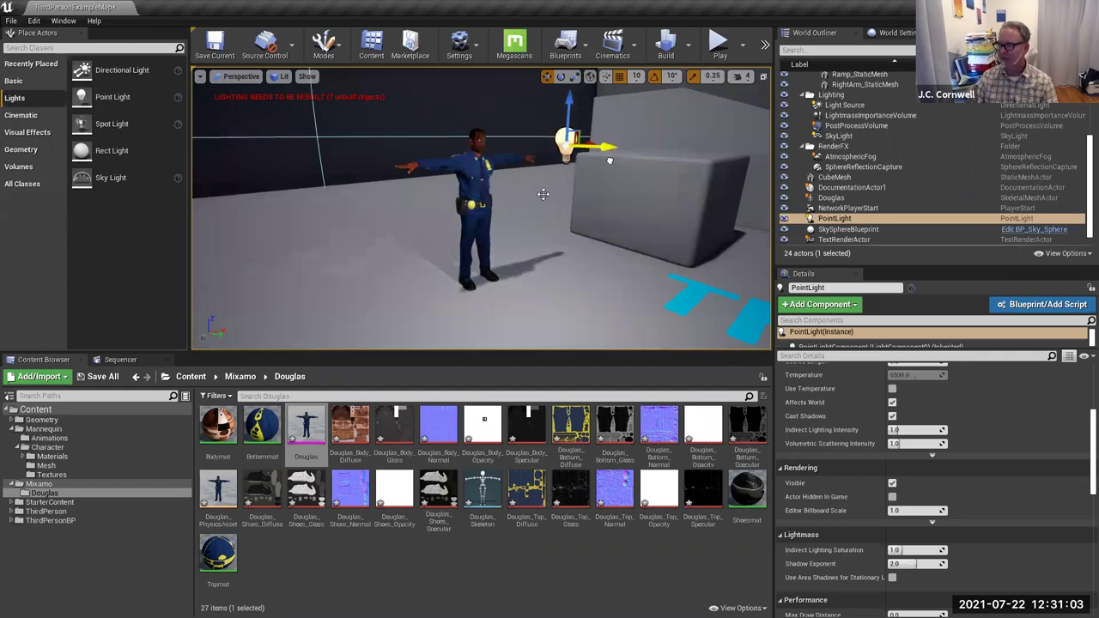
{"action": "right_click_drag", "start_coordinate": [544, 191], "coordinate": [751, 81]}
{"action": "left_click_drag", "start_coordinate": [532, 190], "coordinate": [706, 248]}
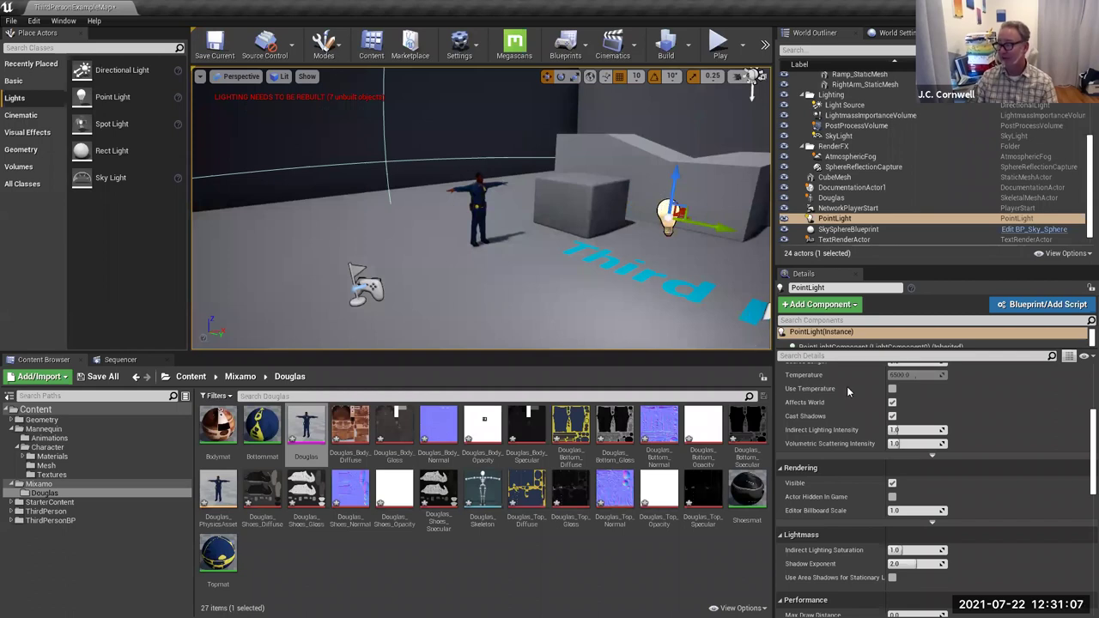
Raise the point light's intensity to 160 cd and lift it to Z 360.
{"action": "left_click", "coordinate": [800, 218]}
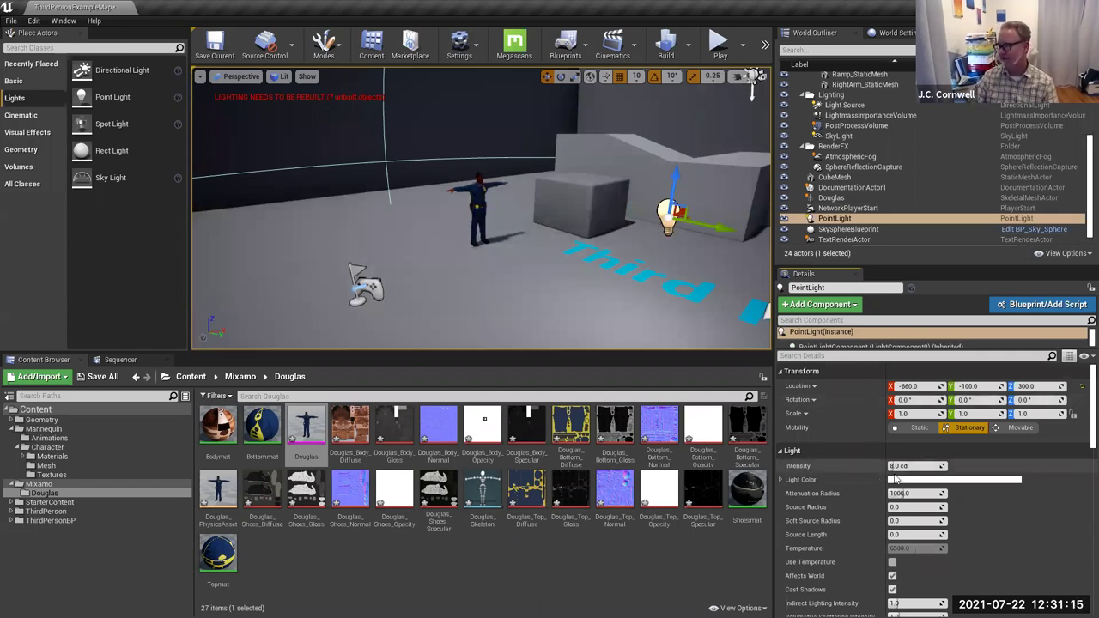
{"action": "left_click_drag", "start_coordinate": [897, 465], "coordinate": [953, 465]}
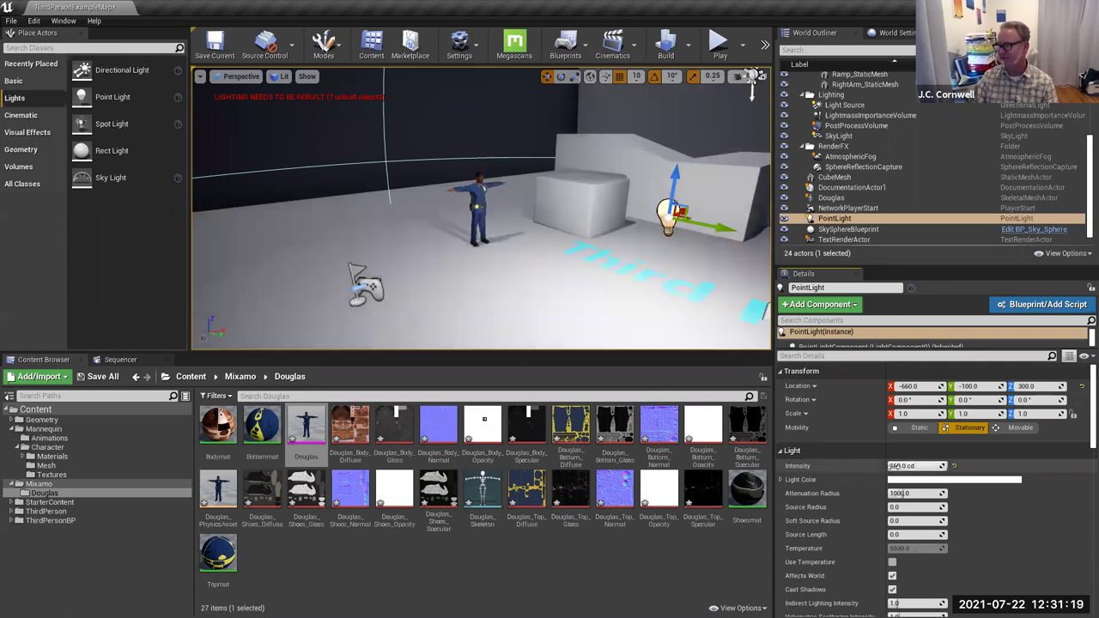
{"action": "mouse_move", "coordinate": [675, 189]}
{"action": "left_mouse_down"}
{"action": "mouse_move", "coordinate": [683, 142]}
{"action": "mouse_move", "coordinate": [688, 176]}
{"action": "left_mouse_up"}
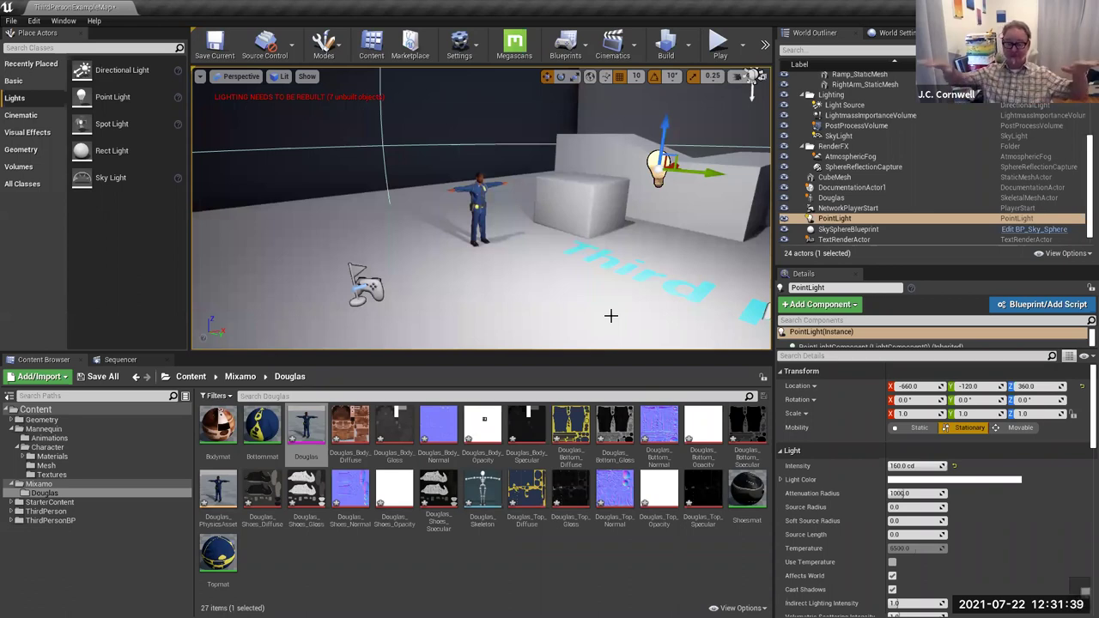
{"action": "left_click", "coordinate": [47, 465]}
{"action": "left_click_drag", "start_coordinate": [279, 411], "coordinate": [456, 324]}
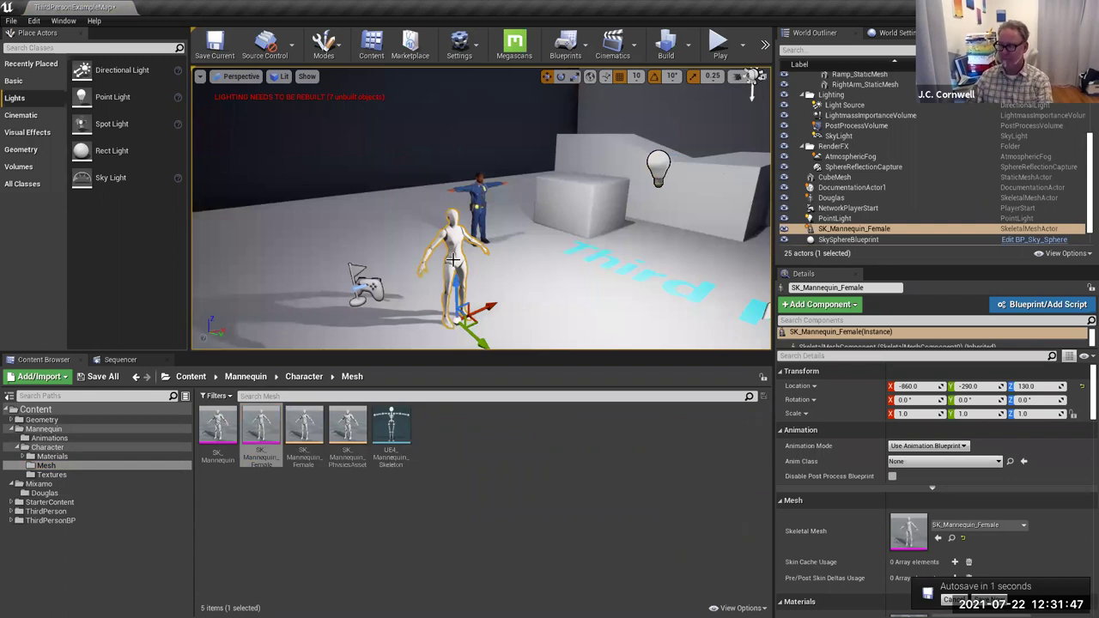
{"action": "key", "text": "Delete"}
{"action": "left_click", "coordinate": [47, 492]}
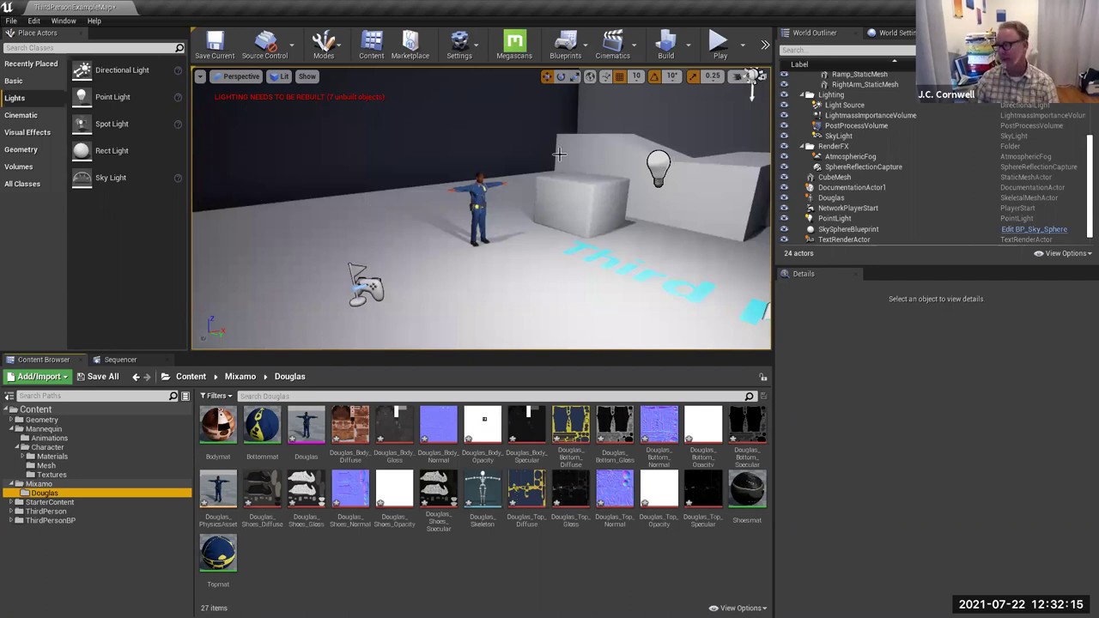
Save all levels and assets, then switch to the Mixamo page in Chrome.
{"action": "left_click", "coordinate": [12, 20]}
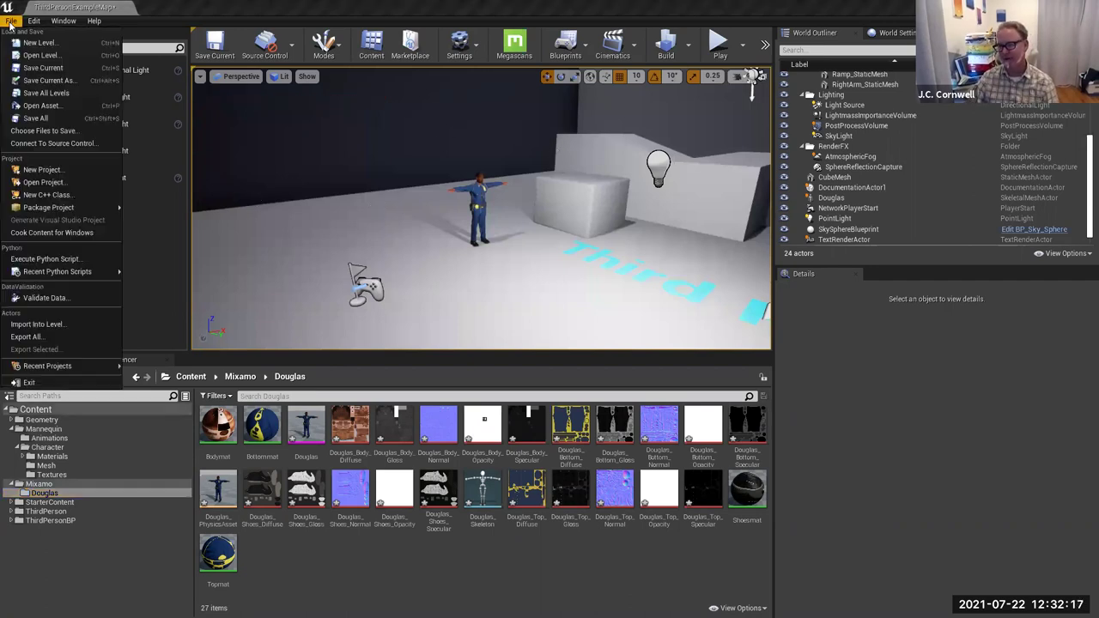
{"action": "left_click", "coordinate": [42, 120]}
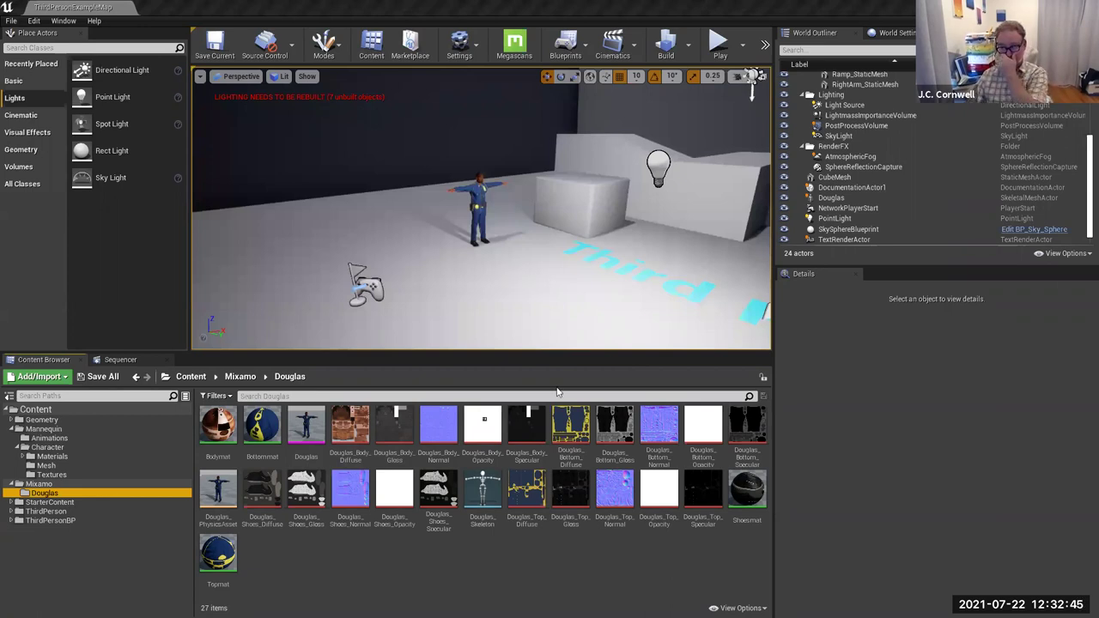
{"action": "key", "text": "alt+Tab"}
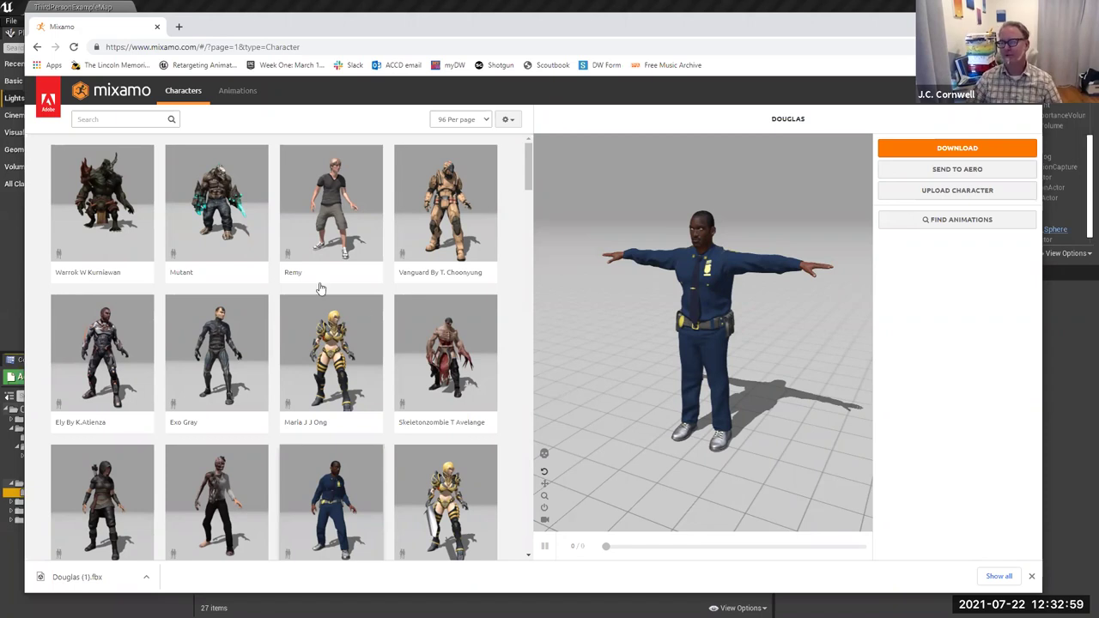
Show the Mixamo Animations catalogue and scroll through the clip grid.
{"action": "left_click", "coordinate": [238, 93]}
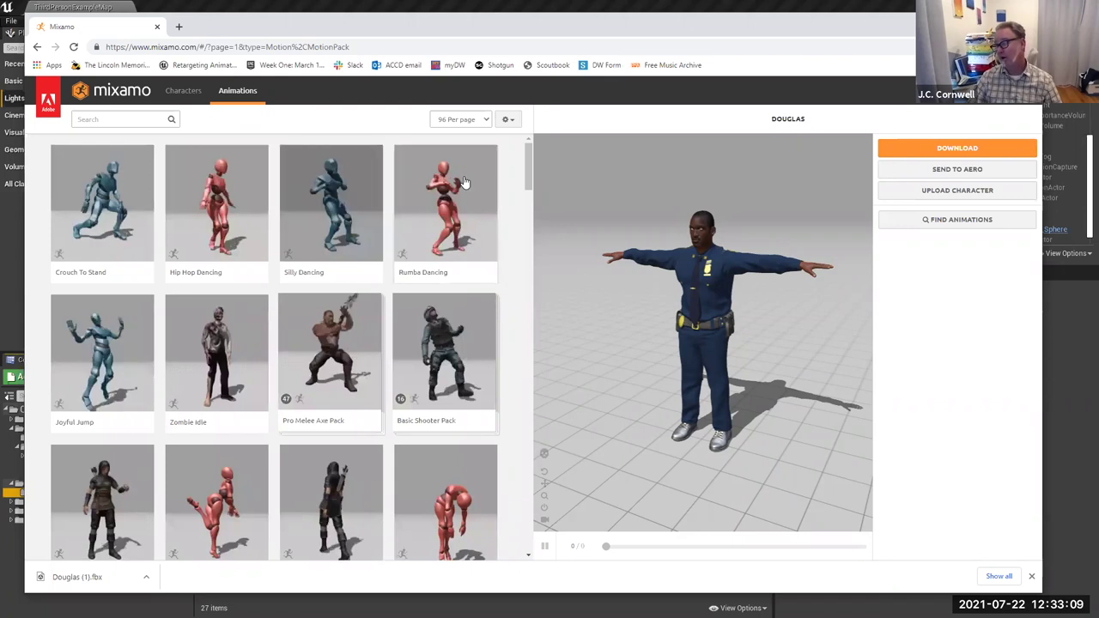
{"action": "left_click_drag", "start_coordinate": [528, 176], "coordinate": [543, 336]}
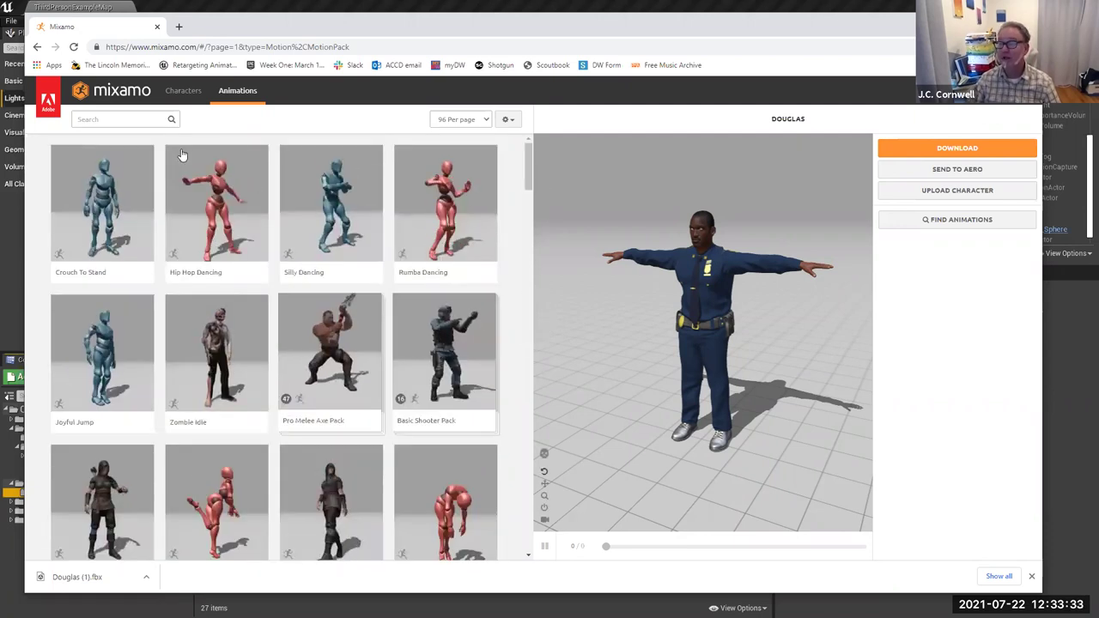
Search animations for 'hip' and try both Hip Hop Dancing clips on Douglas.
{"action": "left_click", "coordinate": [104, 119]}
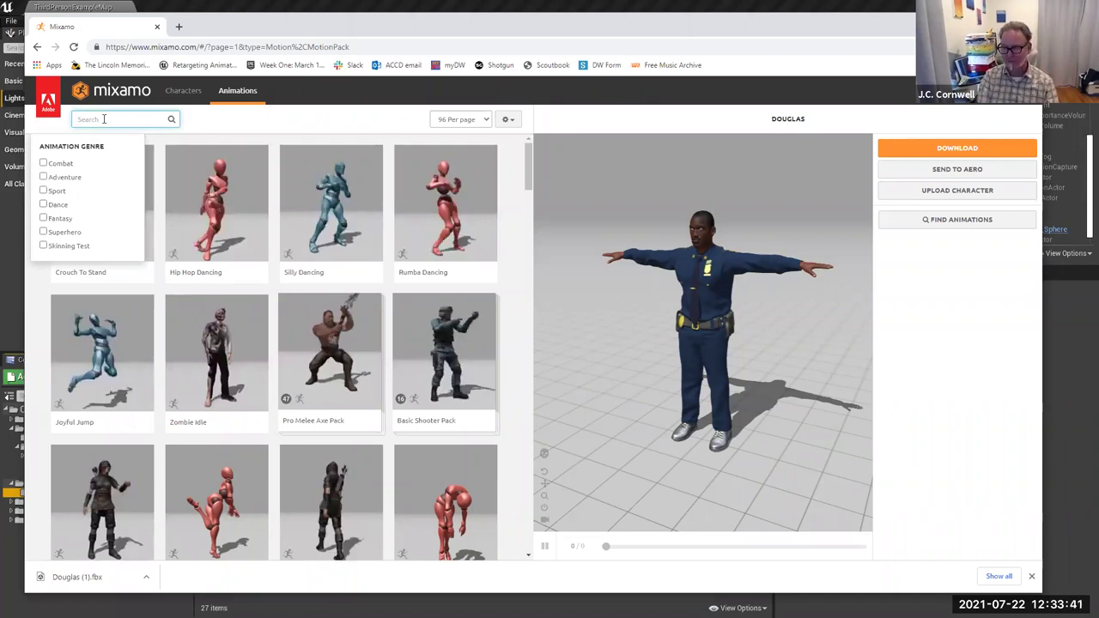
{"action": "type", "text": "hip"}
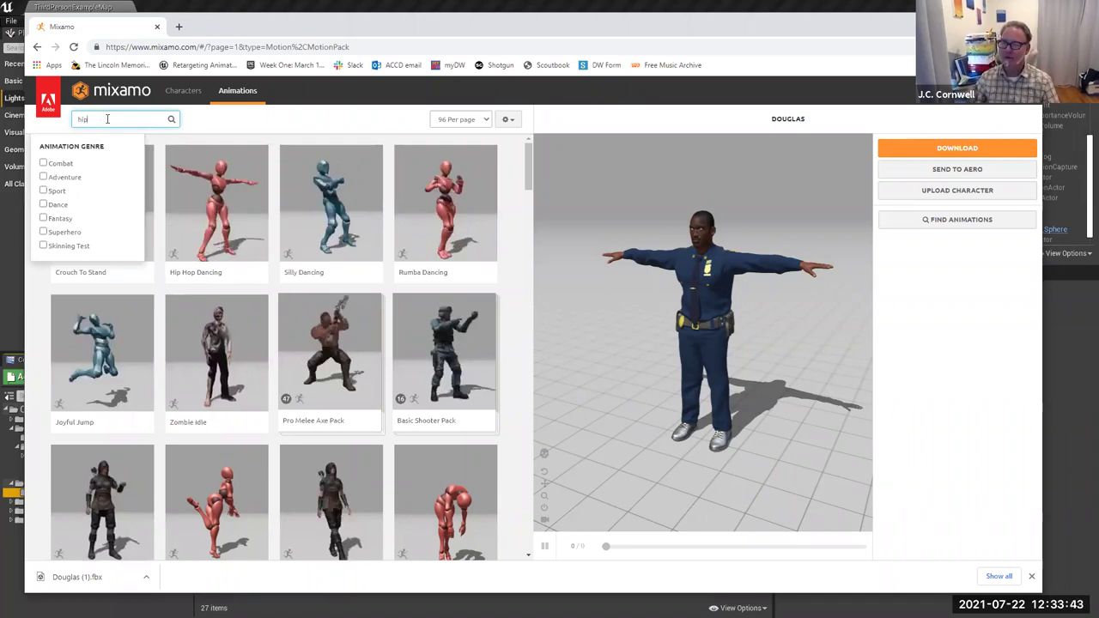
{"action": "key", "text": "Return"}
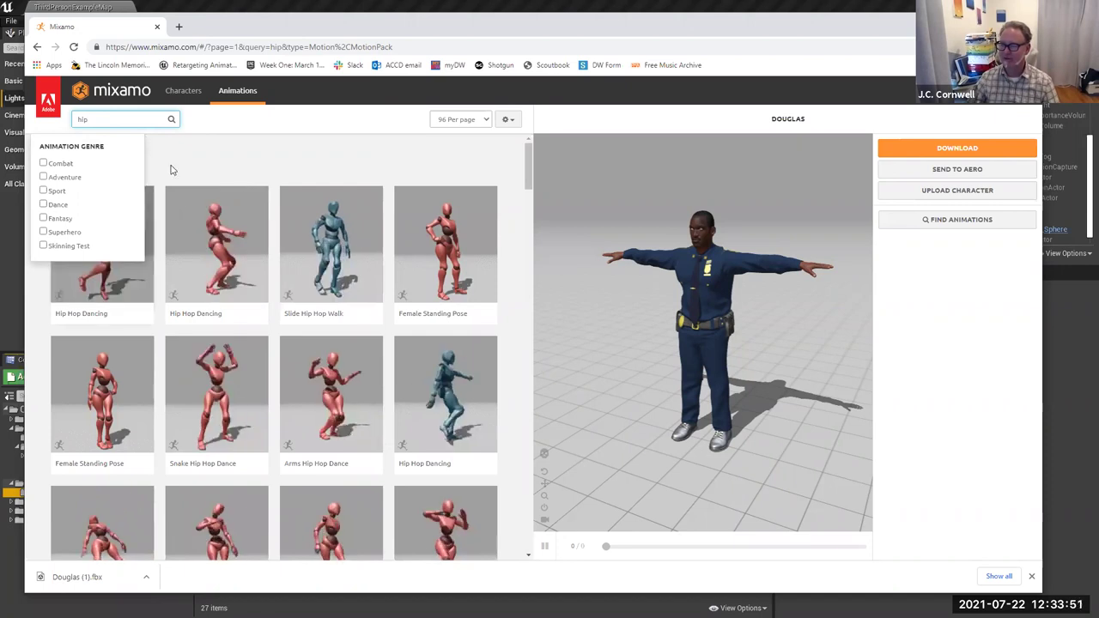
{"action": "left_click", "coordinate": [154, 239]}
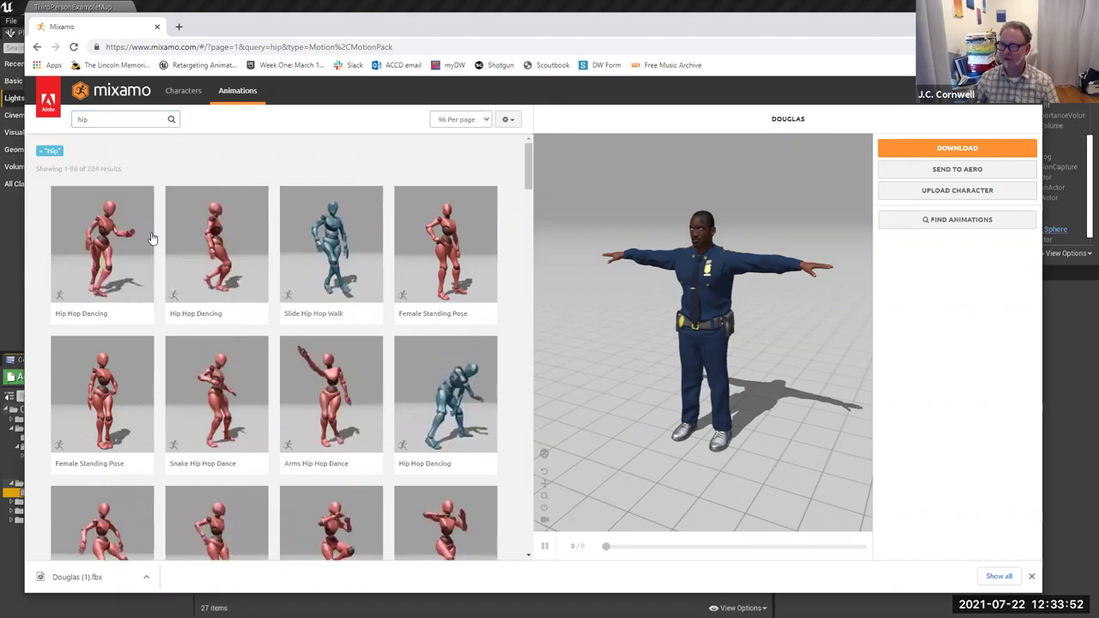
{"action": "left_click", "coordinate": [103, 249]}
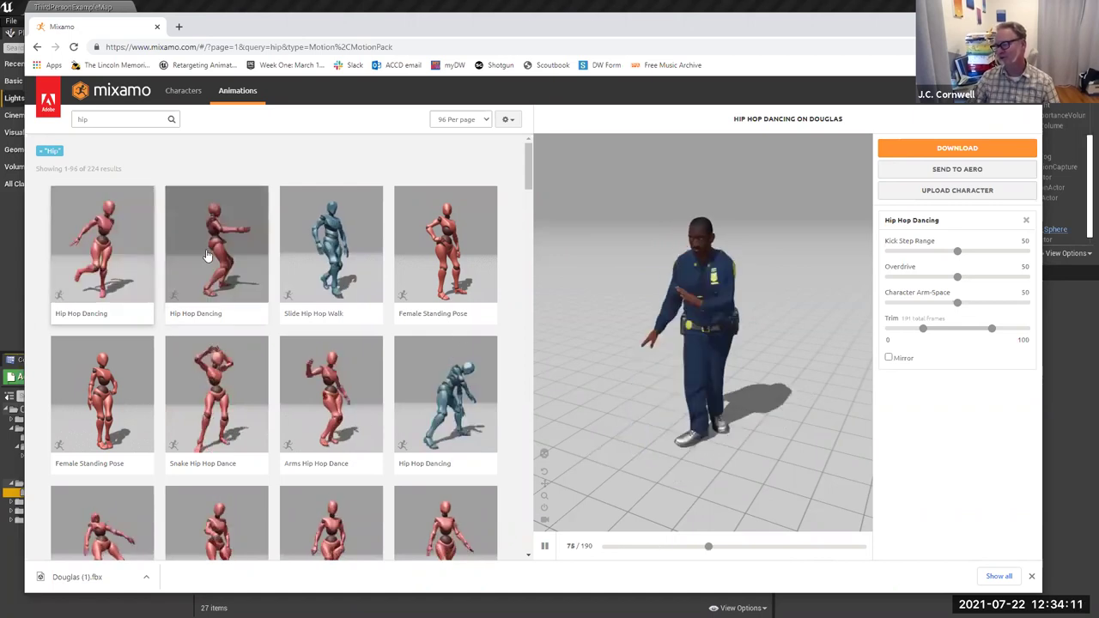
{"action": "left_click", "coordinate": [463, 381]}
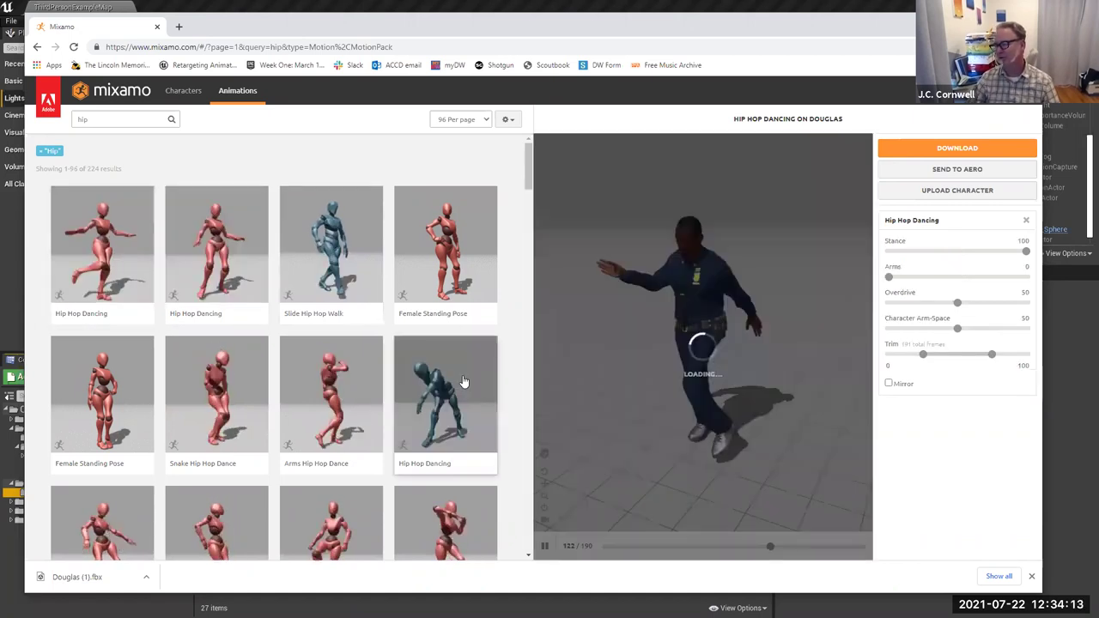
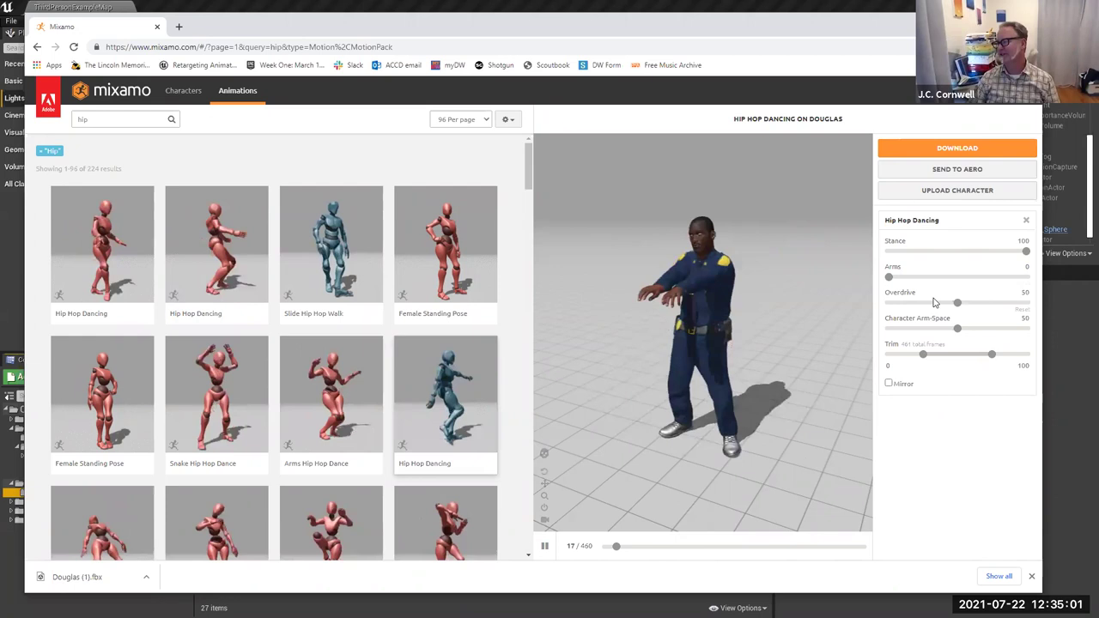
Try the Overdrive and Character Arm-Space sliders, then preview the first Hip Hop Dancing animation on Douglas.
{"action": "left_click_drag", "start_coordinate": [964, 309], "coordinate": [987, 309]}
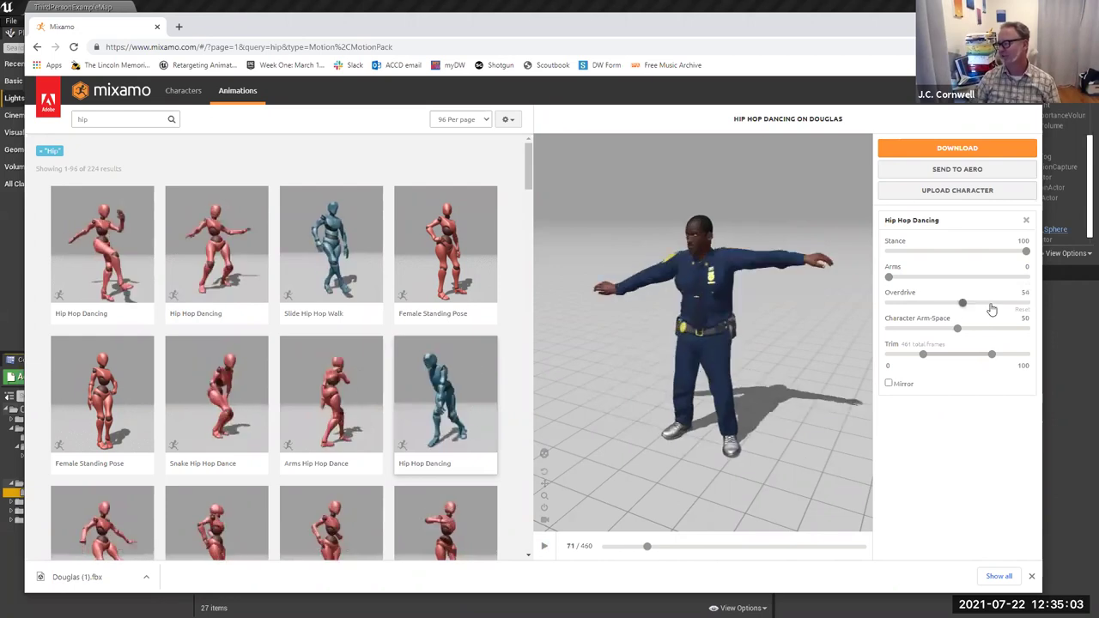
{"action": "left_click", "coordinate": [1028, 306]}
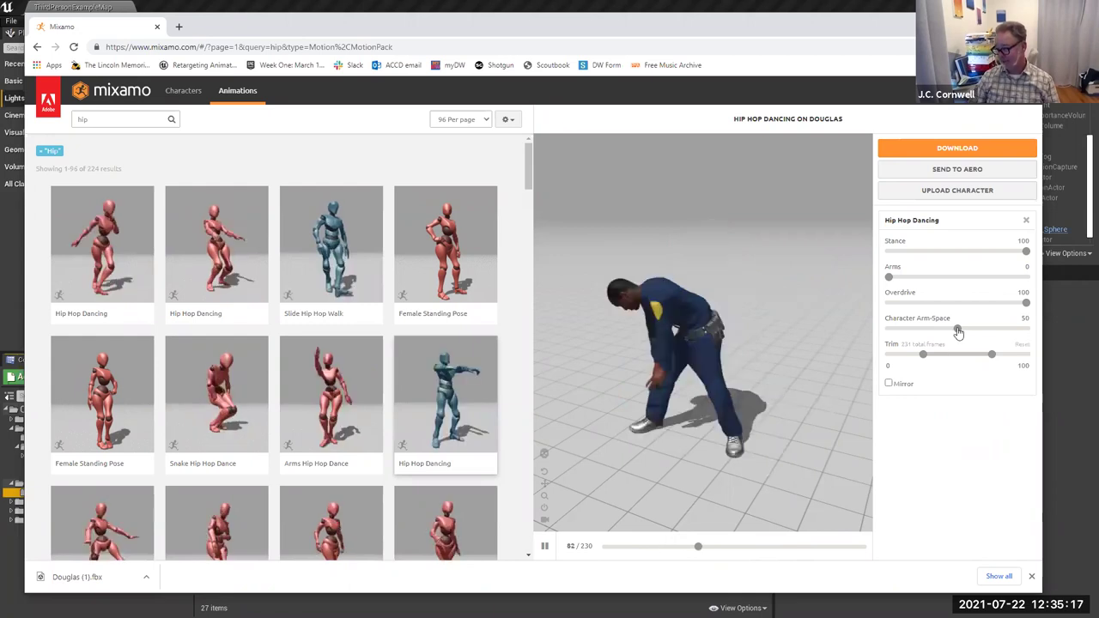
{"action": "left_click_drag", "start_coordinate": [965, 334], "coordinate": [1017, 334]}
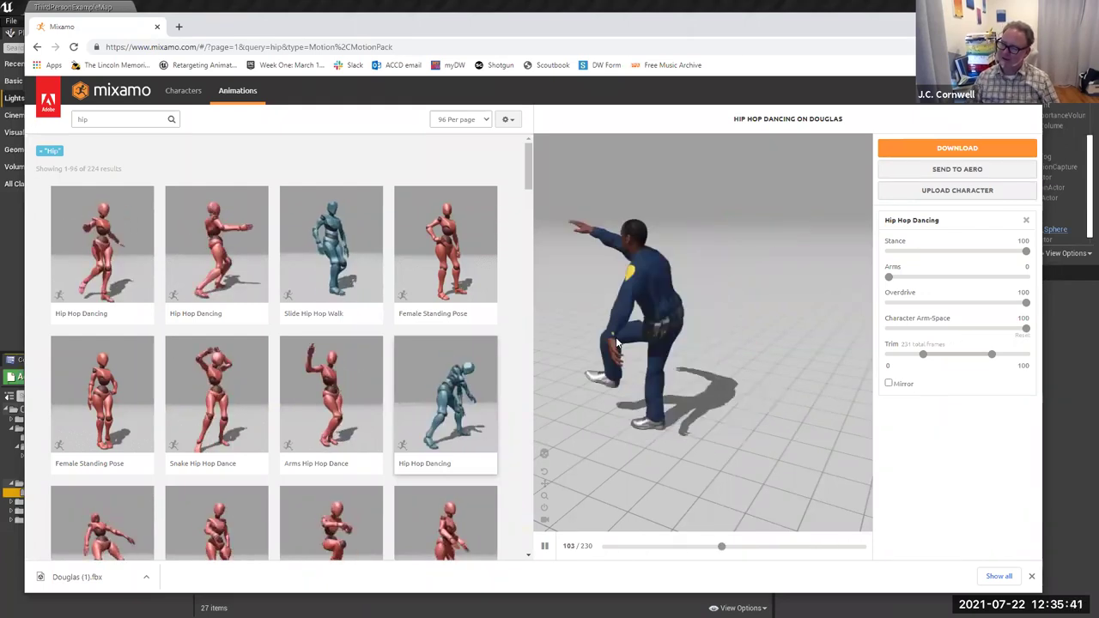
{"action": "left_click", "coordinate": [101, 258]}
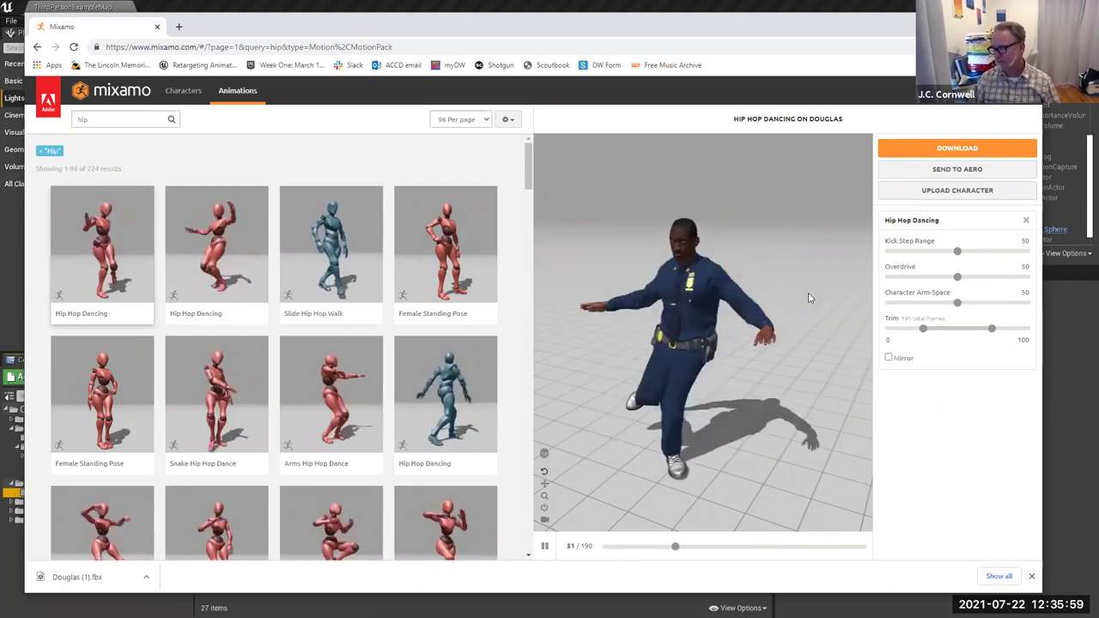
Download Hip Hop Dancing as an FBX Binary at 30 fps, Without Skin.
{"action": "left_click", "coordinate": [954, 150]}
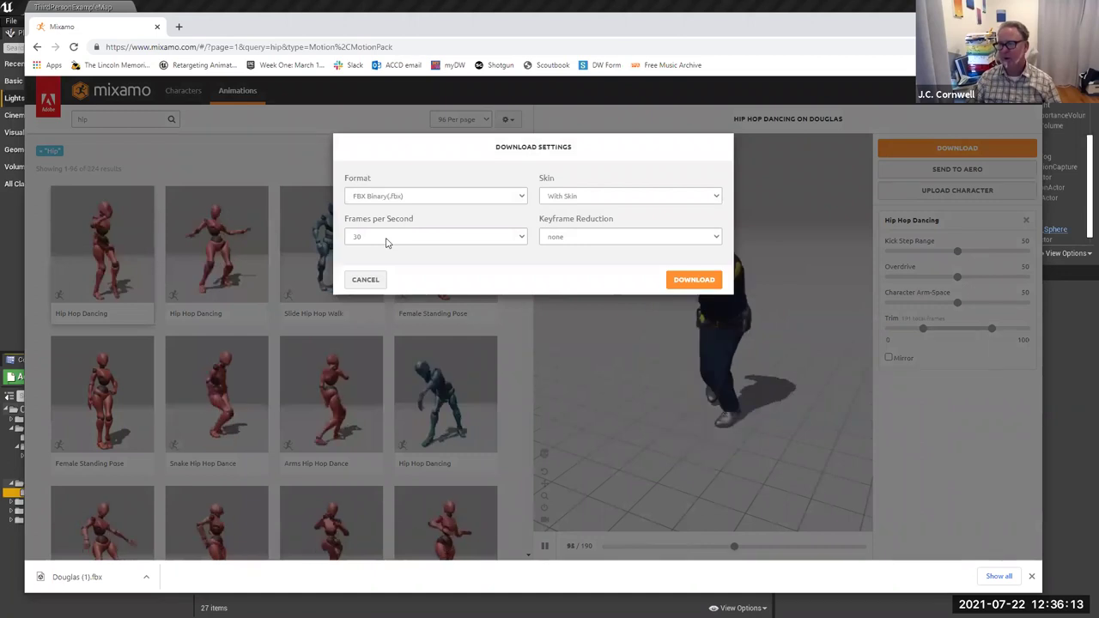
{"action": "left_click", "coordinate": [583, 197]}
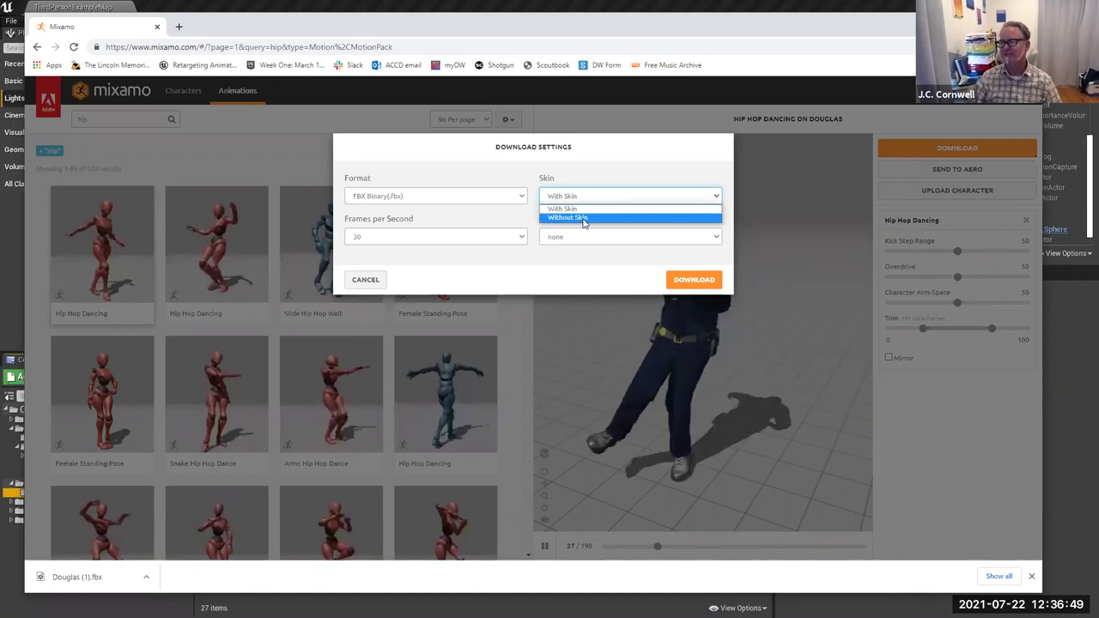
{"action": "left_click", "coordinate": [583, 220]}
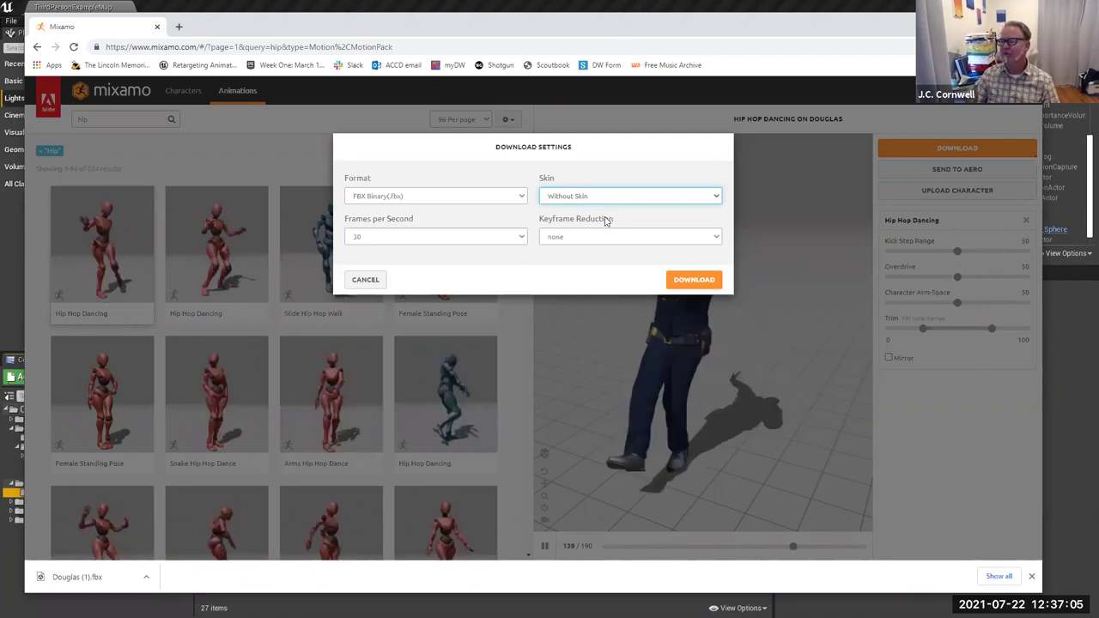
{"action": "left_click", "coordinate": [694, 280]}
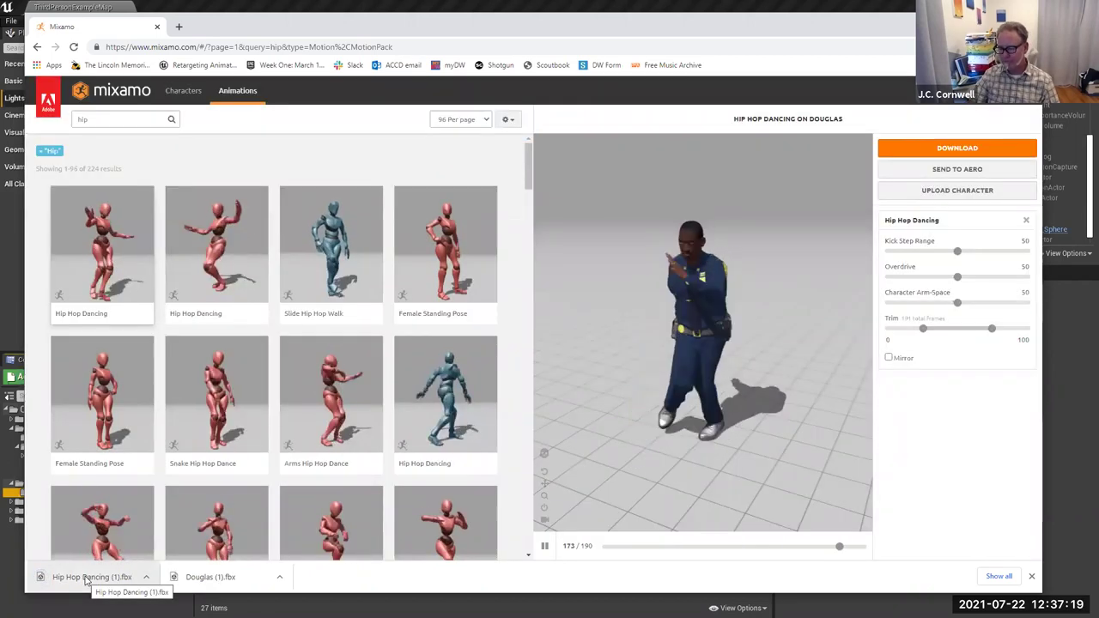
Show the downloaded Hip Hop Dancing (1).fbx in the Downloads folder.
{"action": "left_click", "coordinate": [147, 578]}
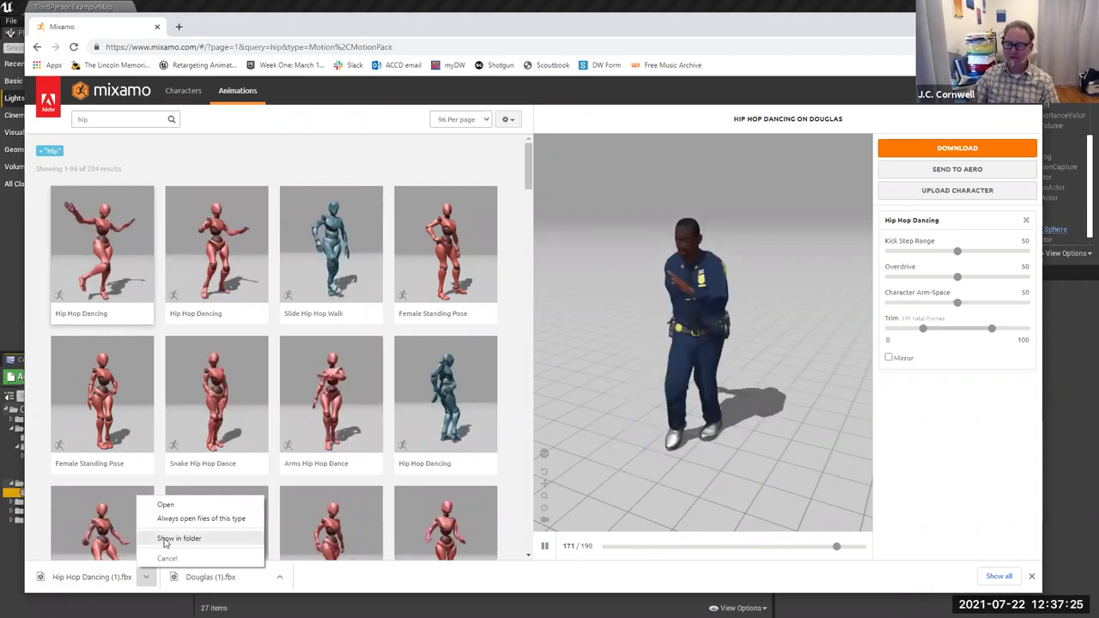
{"action": "left_click", "coordinate": [166, 541]}
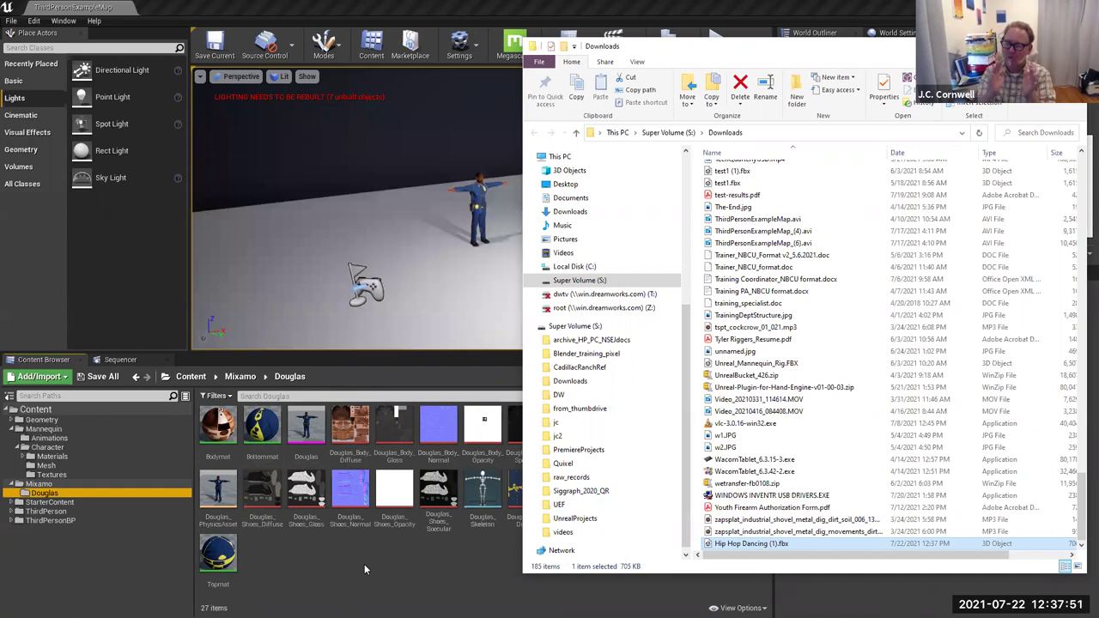
Create and open a new 'animations' folder inside Mixamo/Douglas, then return to the Downloads window.
{"action": "right_click", "coordinate": [276, 557]}
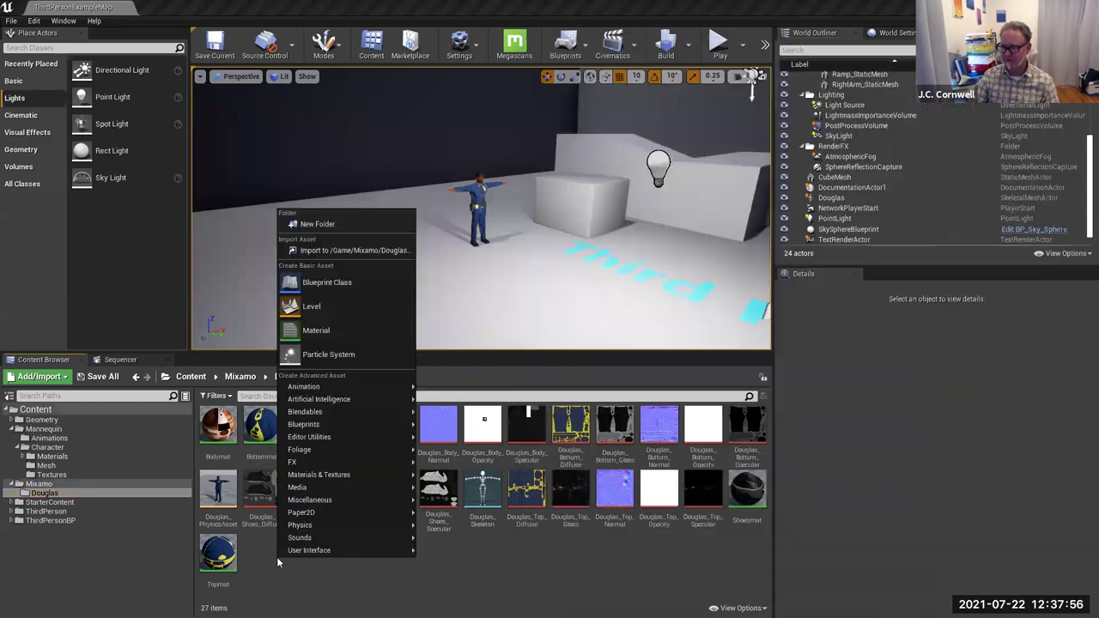
{"action": "left_click", "coordinate": [340, 222]}
{"action": "type", "text": "animations"}
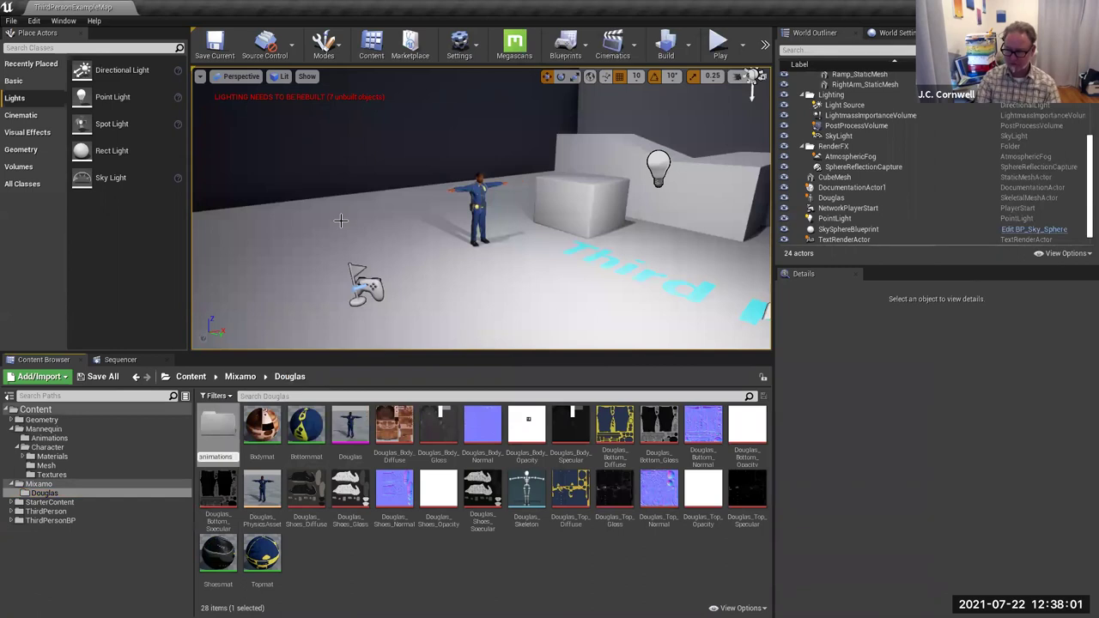
{"action": "key", "text": "Return"}
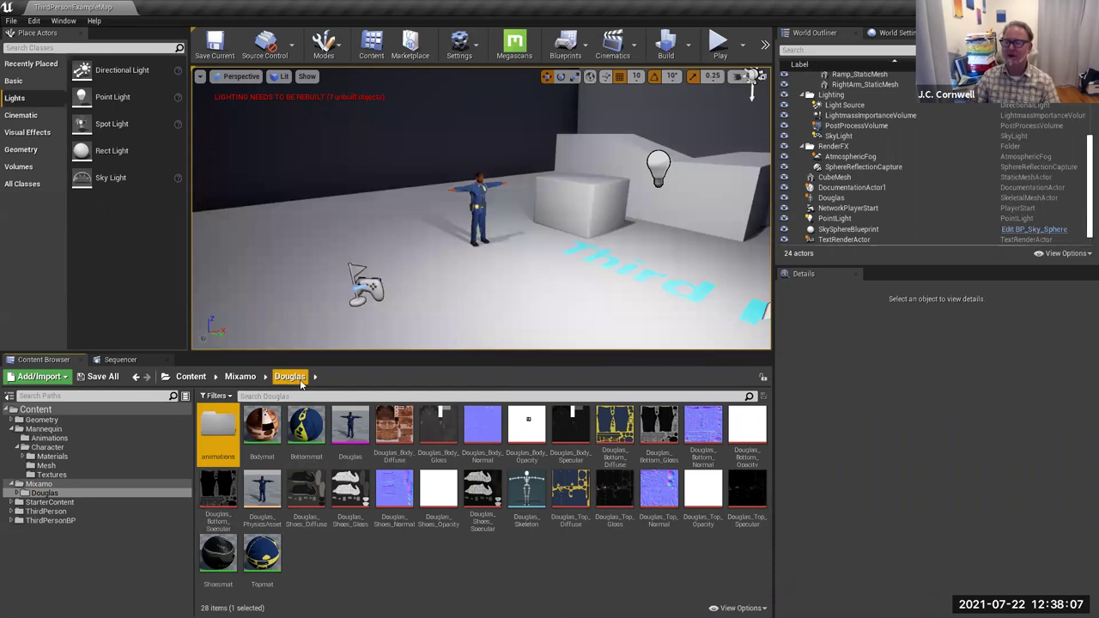
{"action": "double_click", "coordinate": [219, 428]}
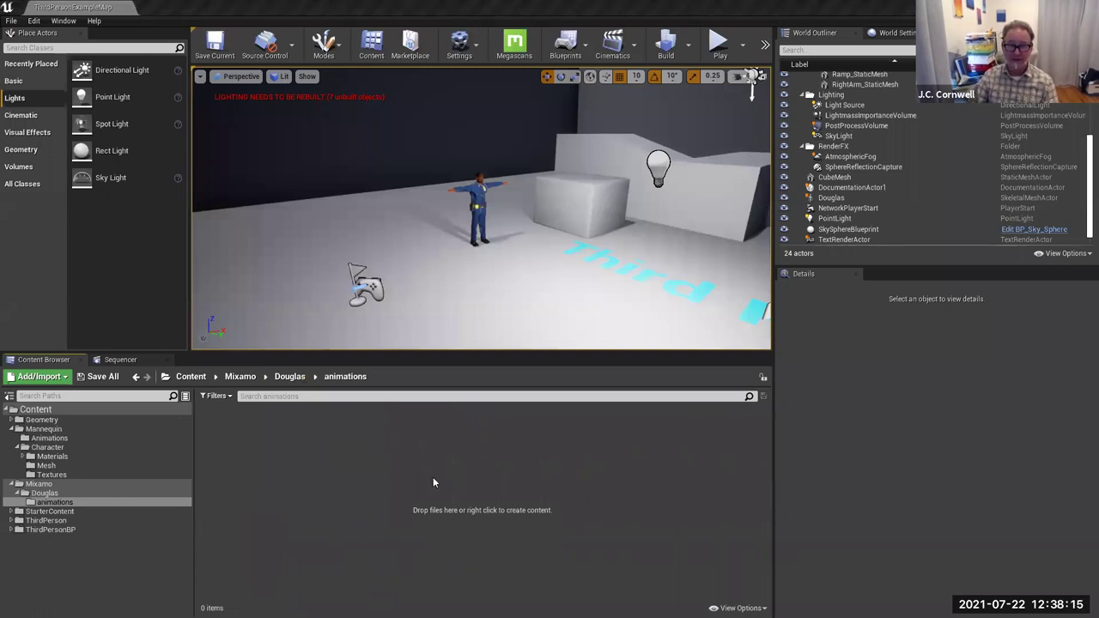
{"action": "key", "text": "alt+Tab"}
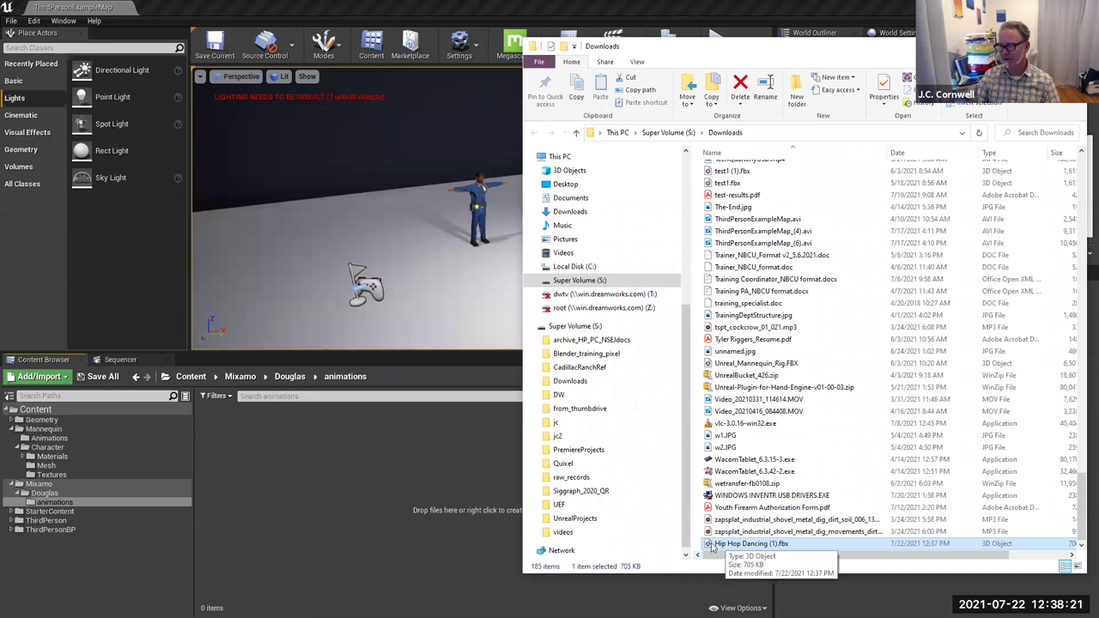
Drag Hip Hop Dancing (1).fbx from Downloads into Unreal's animations folder.
{"action": "left_click_drag", "start_coordinate": [709, 546], "coordinate": [312, 495]}
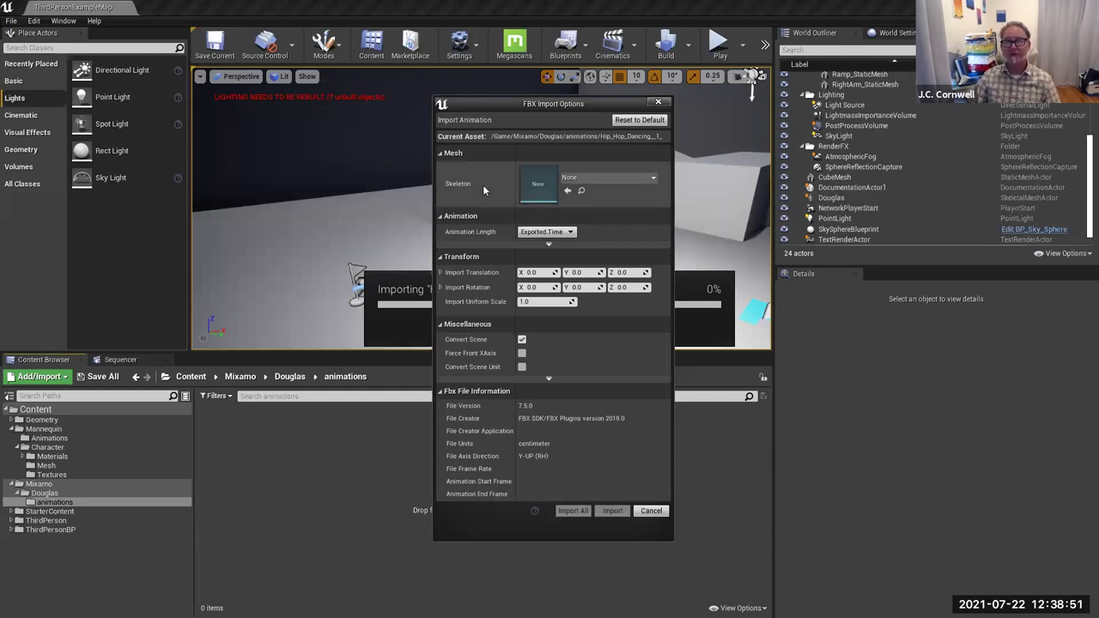
Import the Hip Hop Dancing FBX onto Douglas_Skeleton, then go back to Mixamo in Chrome.
{"action": "left_click", "coordinate": [603, 177]}
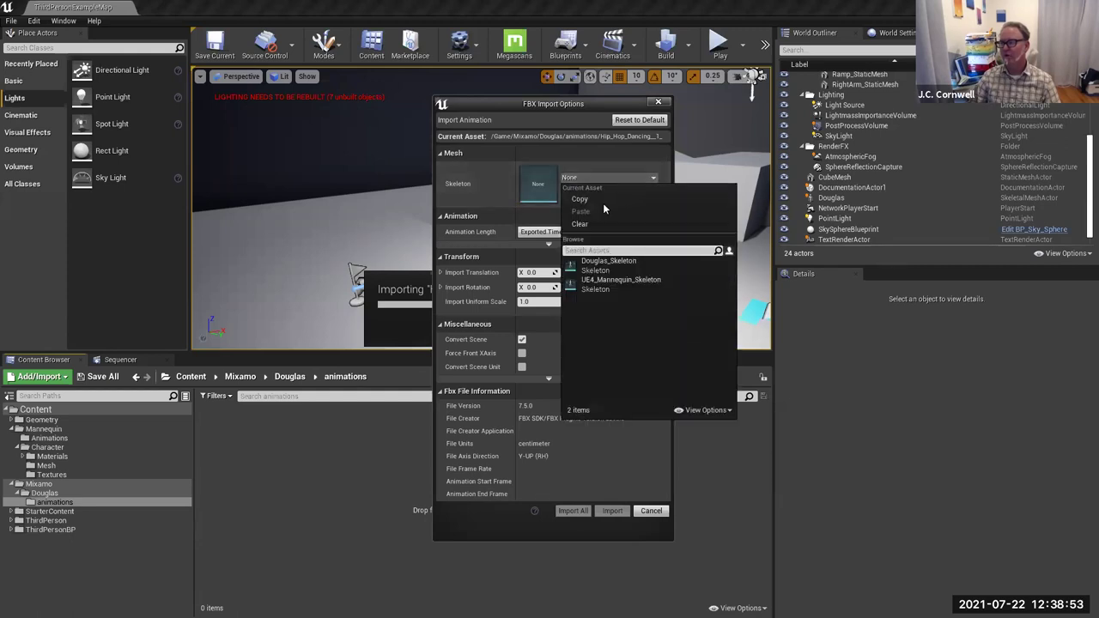
{"action": "left_click", "coordinate": [604, 270]}
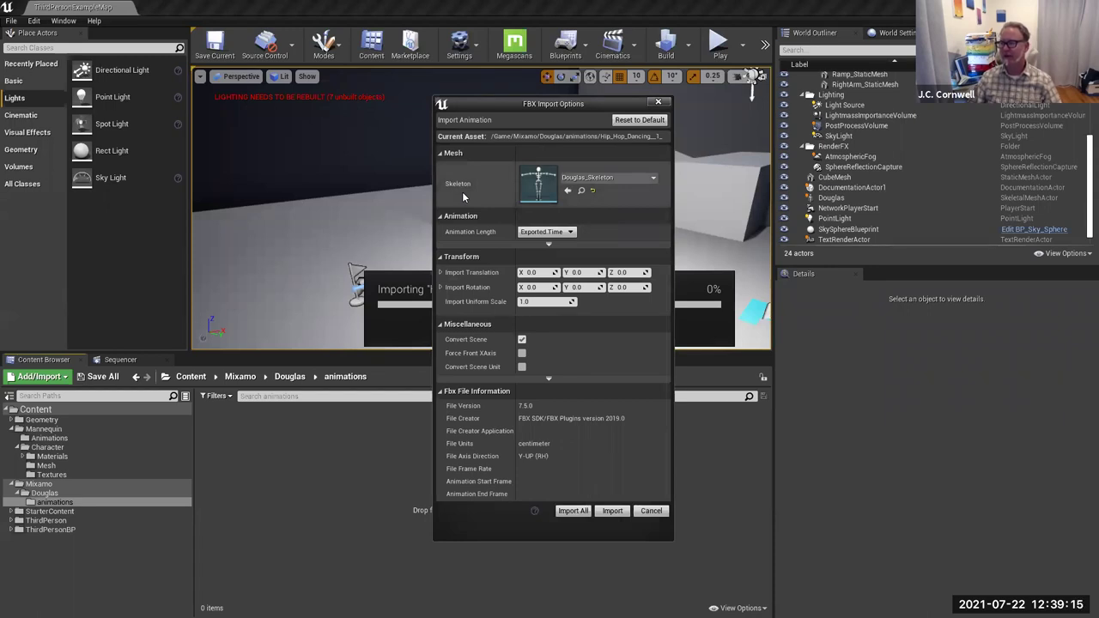
{"action": "left_click", "coordinate": [613, 511]}
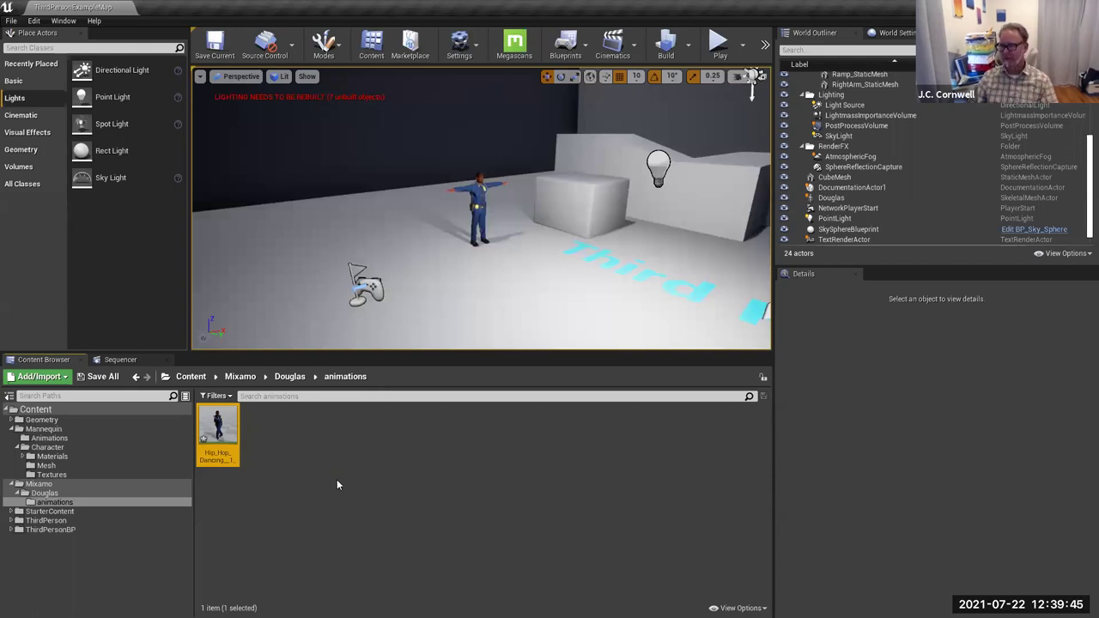
{"action": "key", "text": "alt+Tab"}
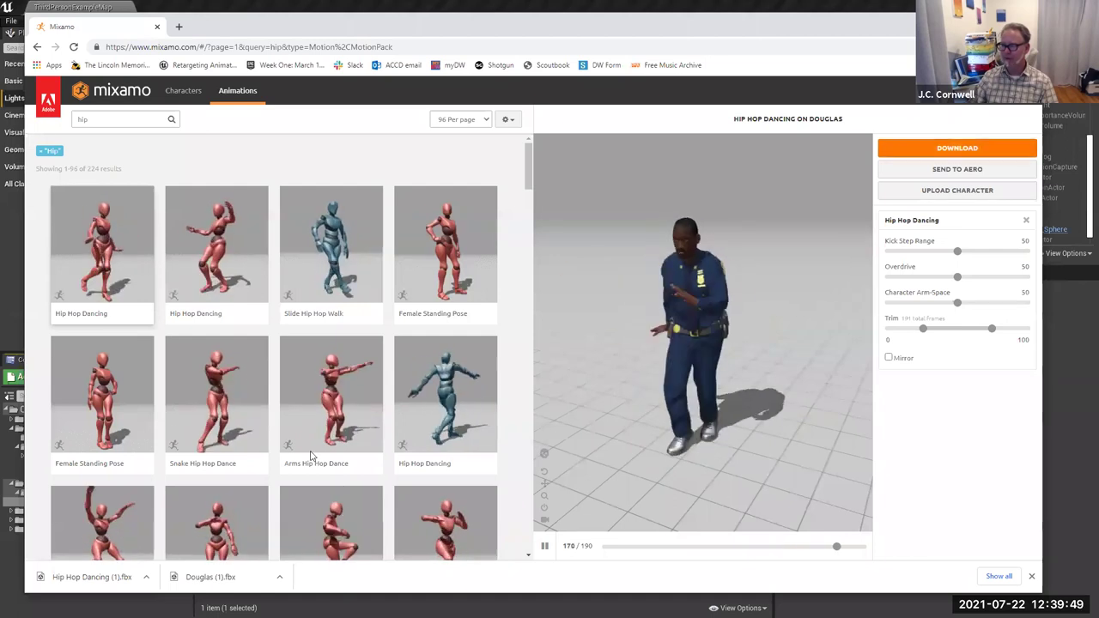
Search Mixamo for 'walk' and preview the Dwarf Walk animation on Douglas.
{"action": "double_click", "coordinate": [108, 120]}
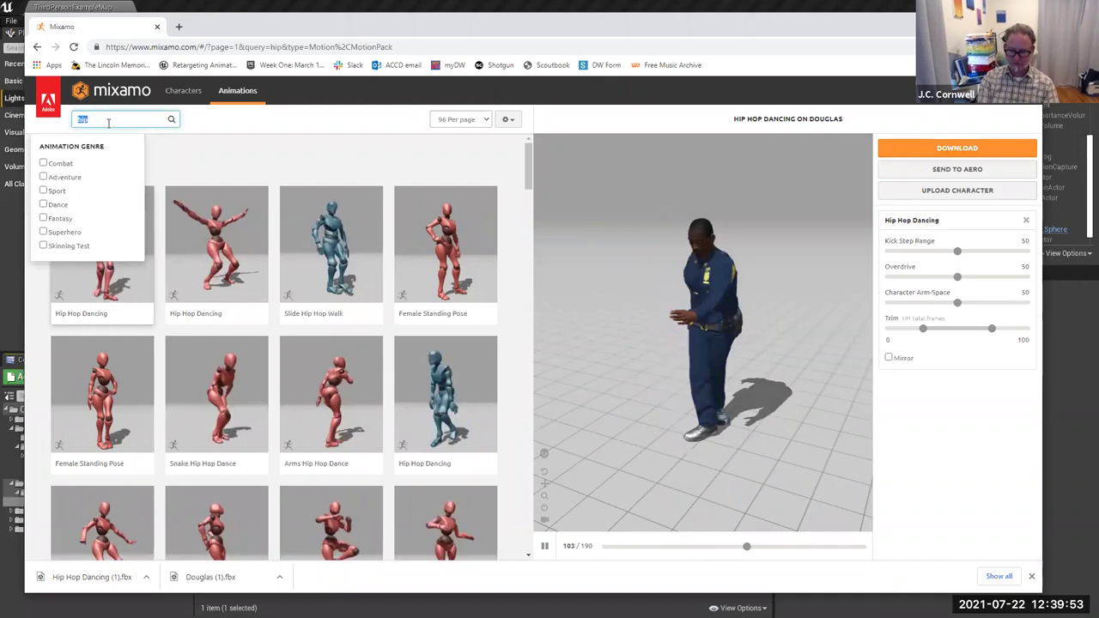
{"action": "type", "text": "walk"}
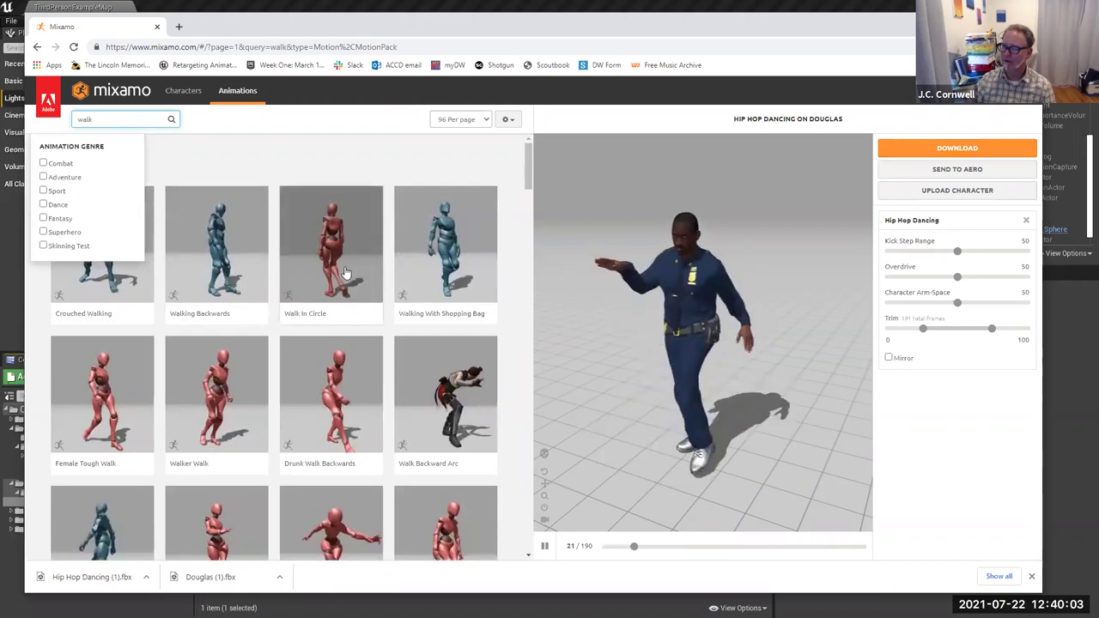
{"action": "scroll", "coordinate": [346, 273], "scroll_direction": "down", "scroll_amount": 2}
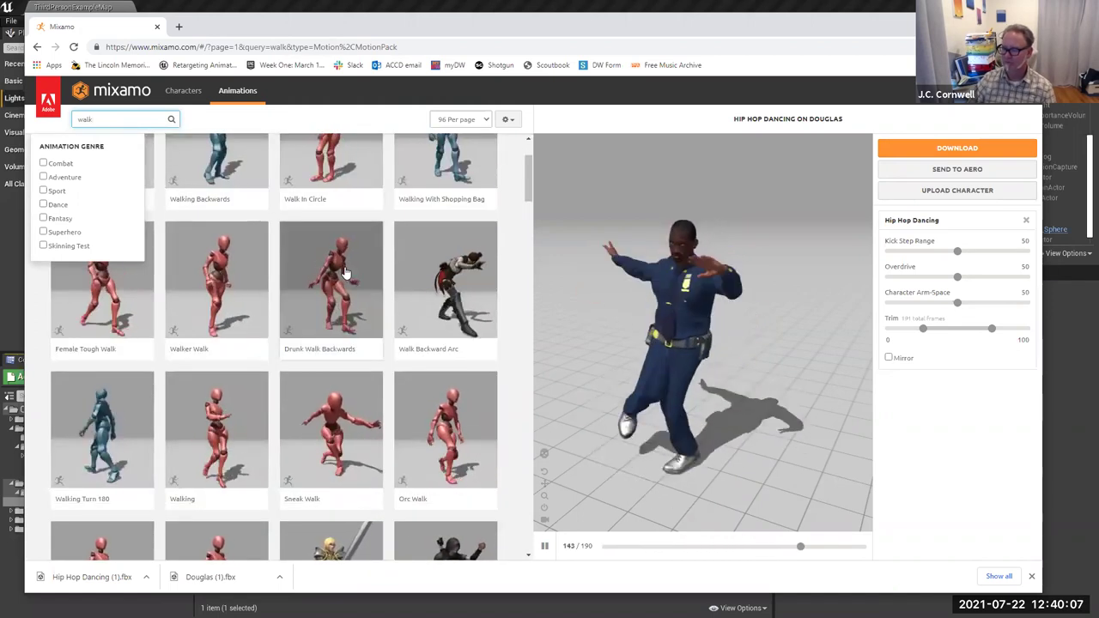
{"action": "scroll", "coordinate": [346, 273], "scroll_direction": "down", "scroll_amount": 1}
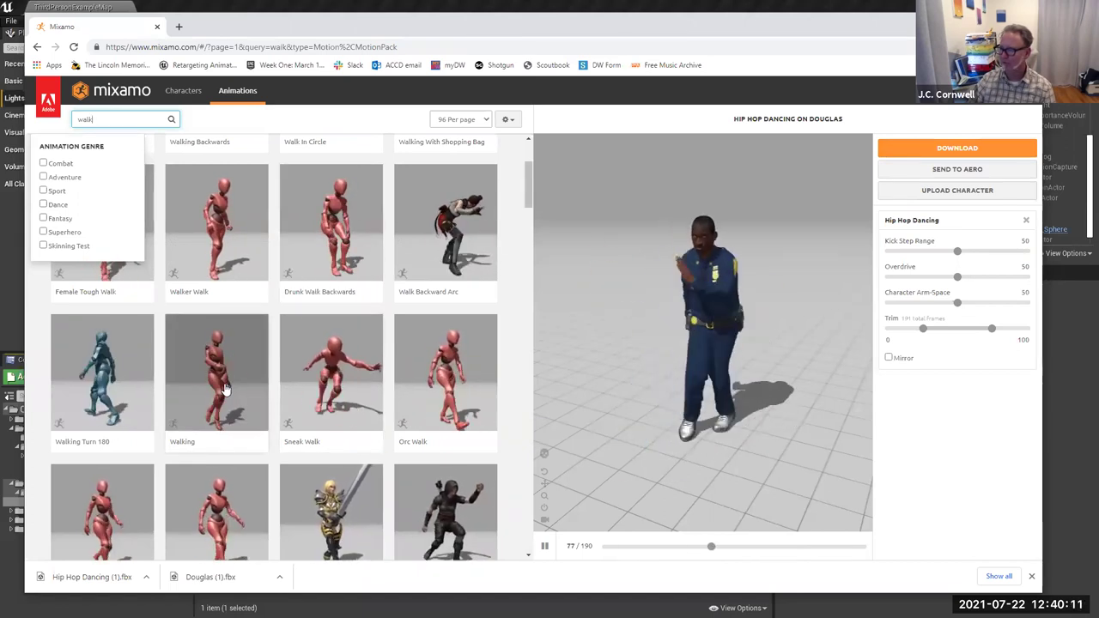
{"action": "scroll", "coordinate": [225, 390], "scroll_direction": "down", "scroll_amount": 3}
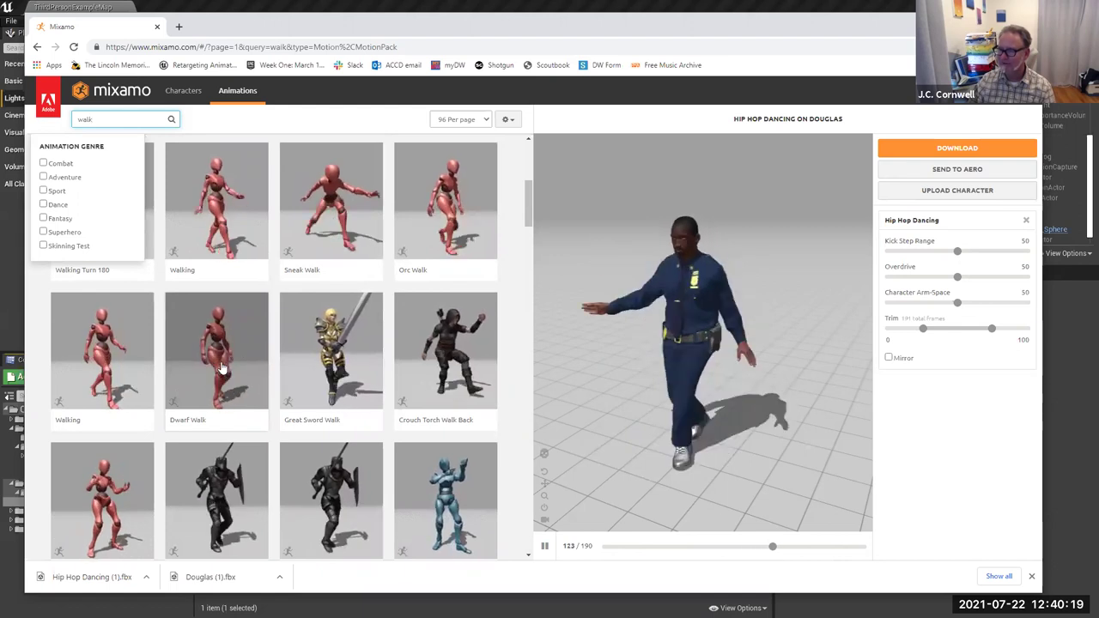
{"action": "left_click", "coordinate": [219, 370]}
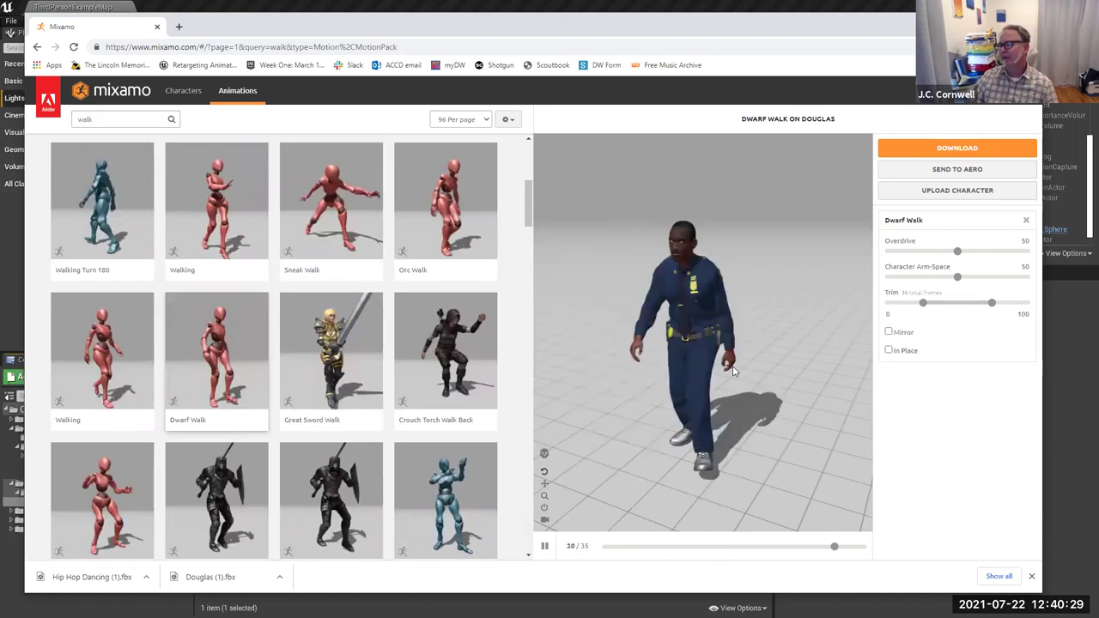
Set Dwarf Walk to In Place and download it as Dwarf Walk.fbx.
{"action": "scroll", "coordinate": [733, 371], "scroll_direction": "up", "scroll_amount": 3}
{"action": "scroll", "coordinate": [733, 371], "scroll_direction": "down", "scroll_amount": 3}
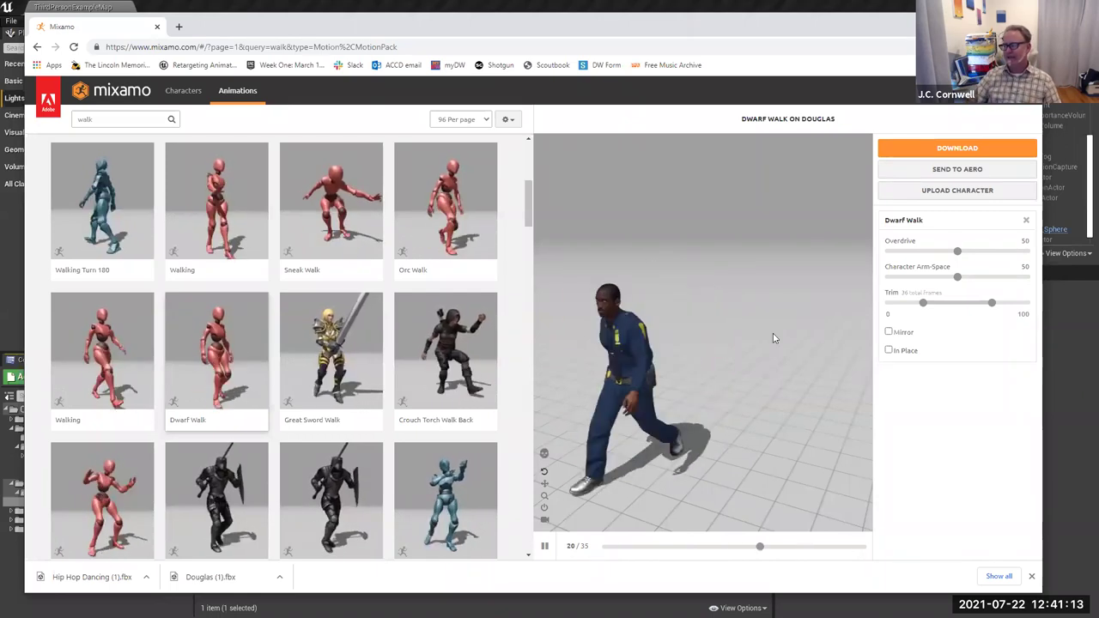
{"action": "left_click", "coordinate": [889, 351]}
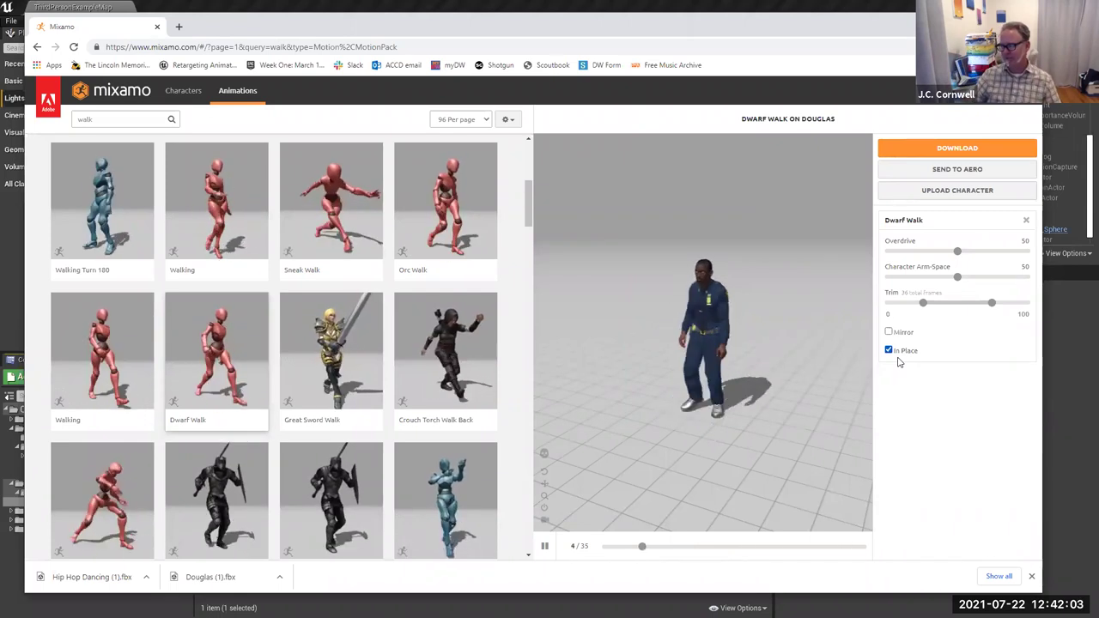
{"action": "left_click", "coordinate": [948, 149]}
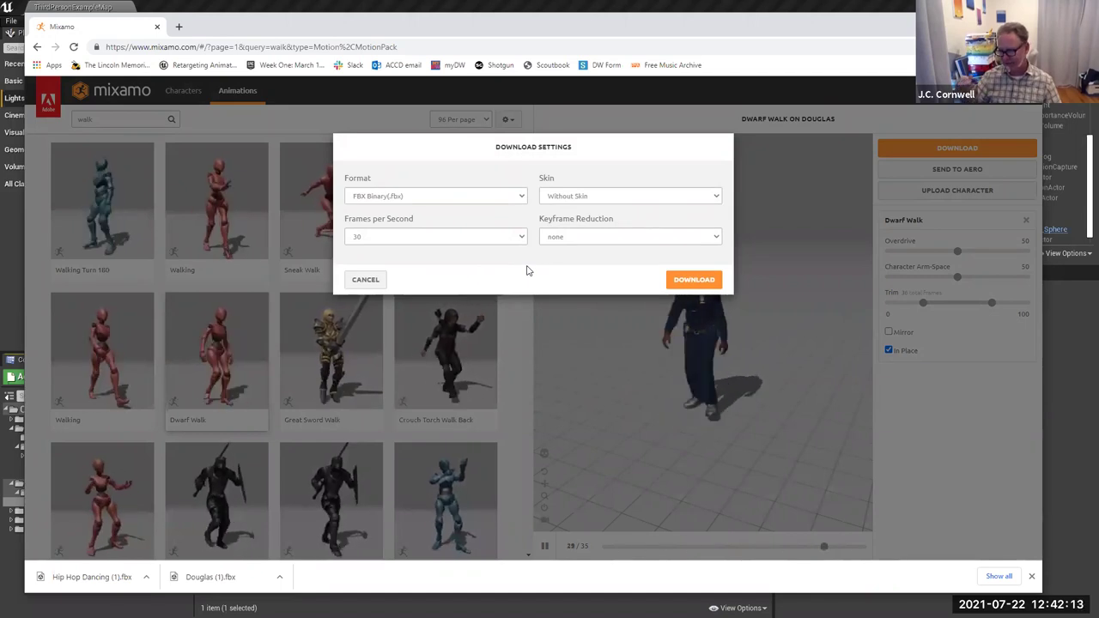
{"action": "left_click", "coordinate": [694, 281]}
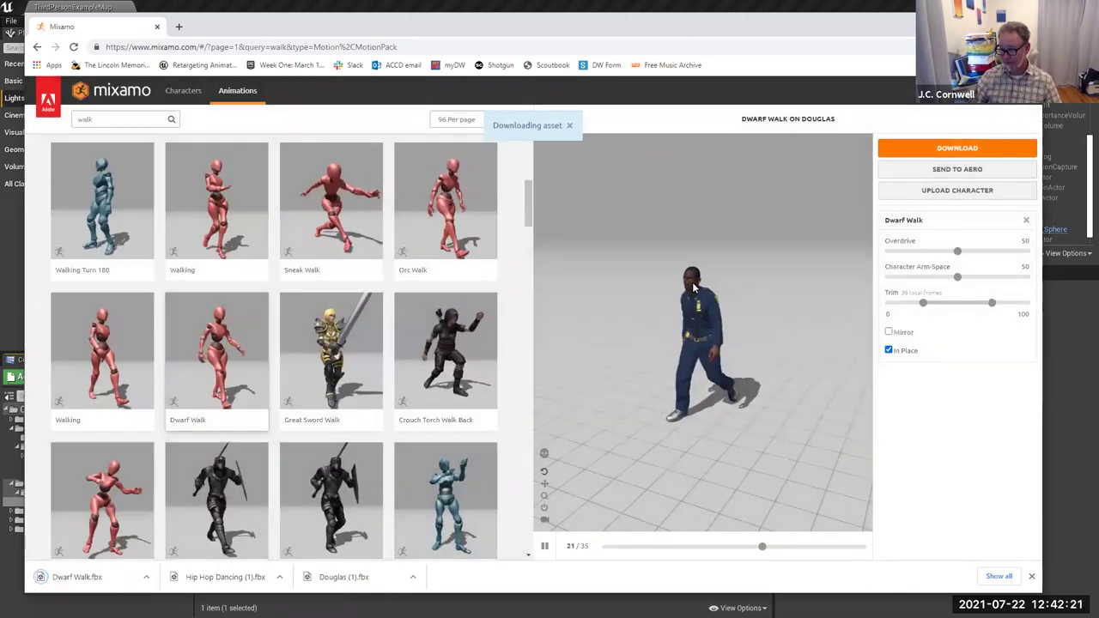
Preview Sneak Walk on Douglas, set it In Place, and download it as Sneak Walk.fbx.
{"action": "left_click", "coordinate": [325, 214]}
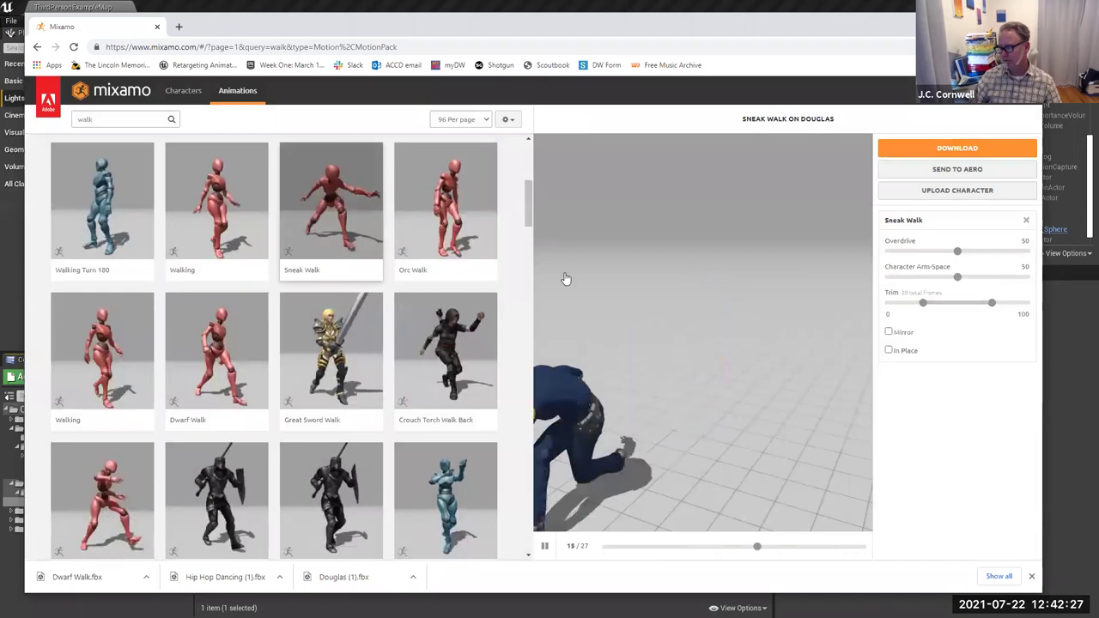
{"action": "left_click", "coordinate": [888, 352]}
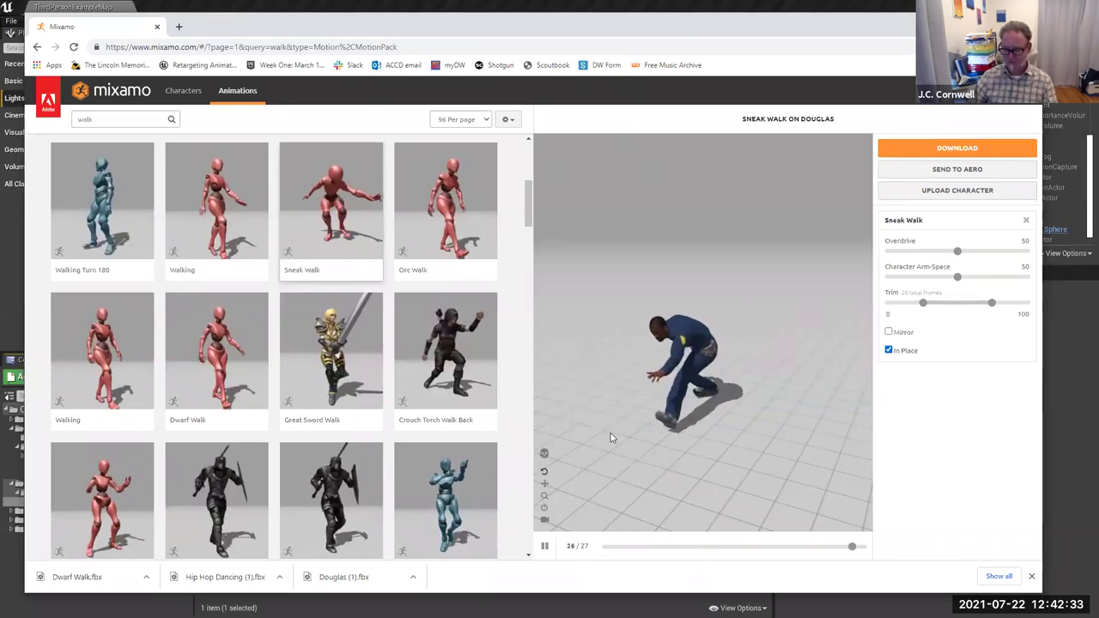
{"action": "left_click_drag", "start_coordinate": [646, 438], "coordinate": [661, 398]}
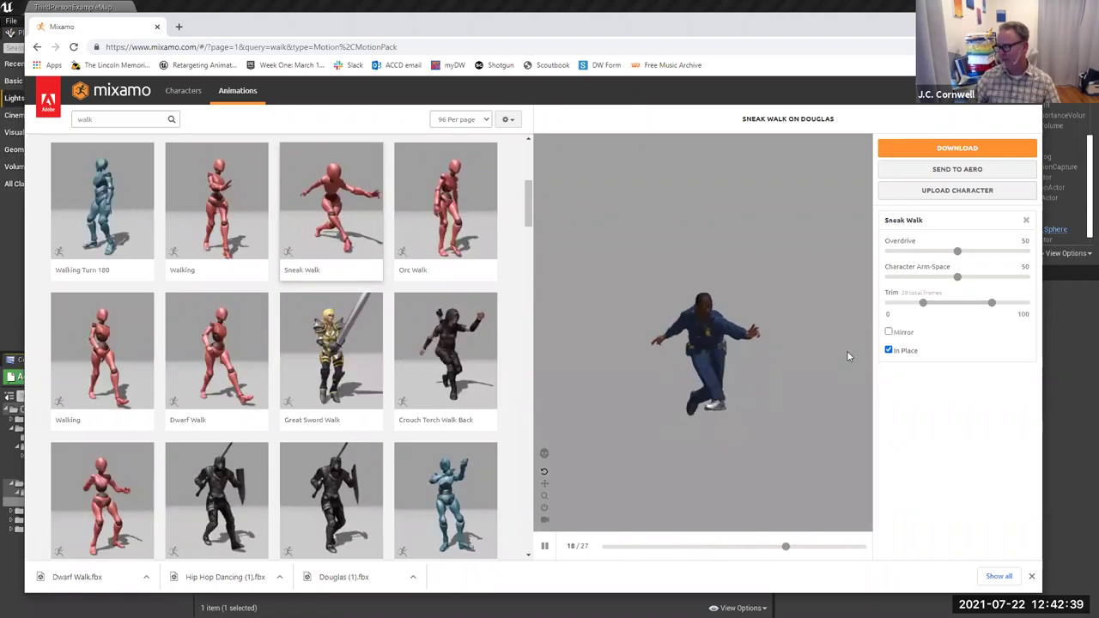
{"action": "left_click", "coordinate": [957, 151]}
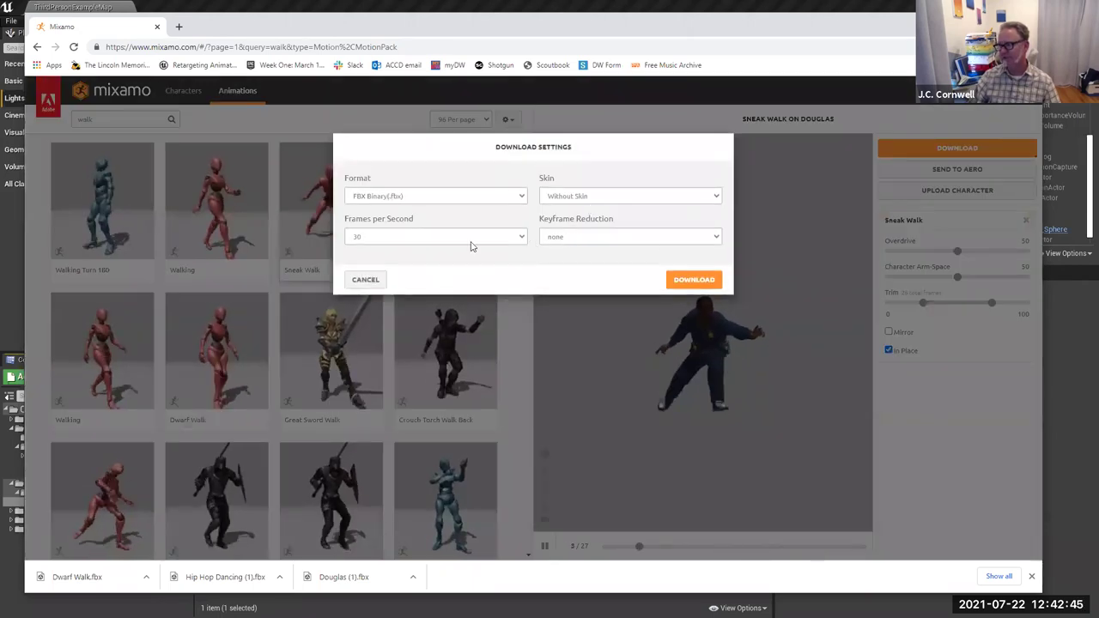
{"action": "left_click", "coordinate": [696, 280]}
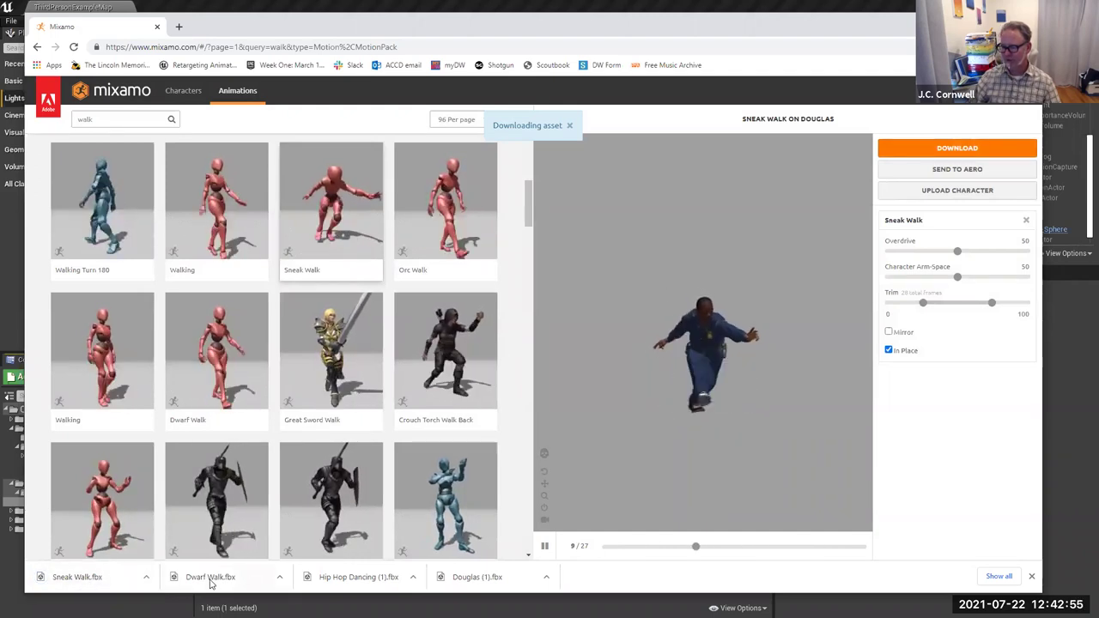
Show the downloads in the Downloads folder, sorted by date with newest first.
{"action": "left_click", "coordinate": [281, 578]}
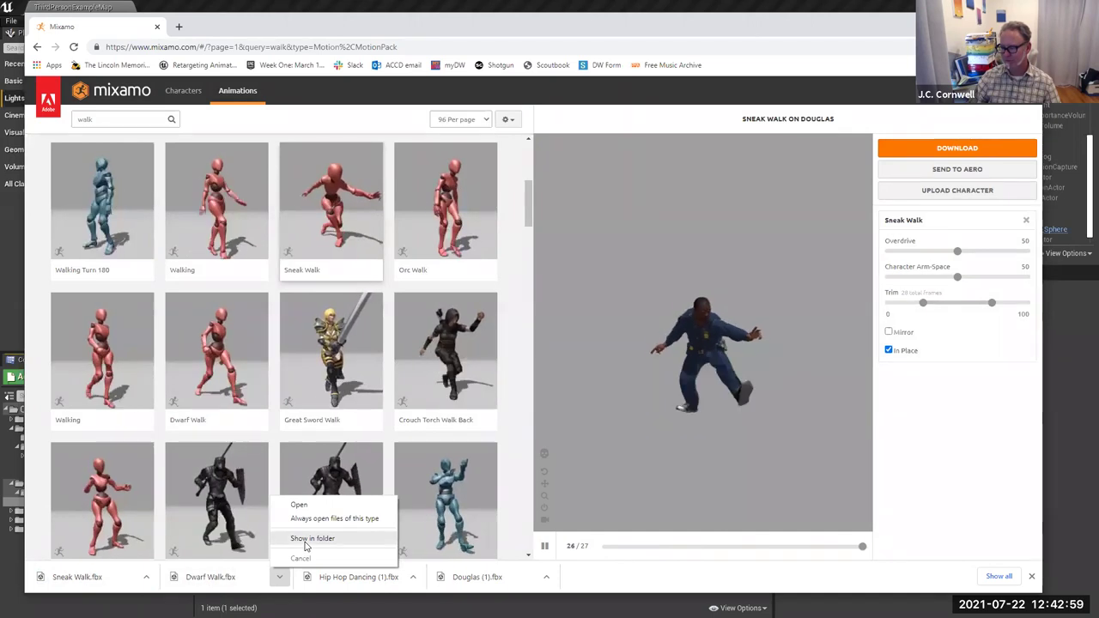
{"action": "left_click", "coordinate": [305, 542]}
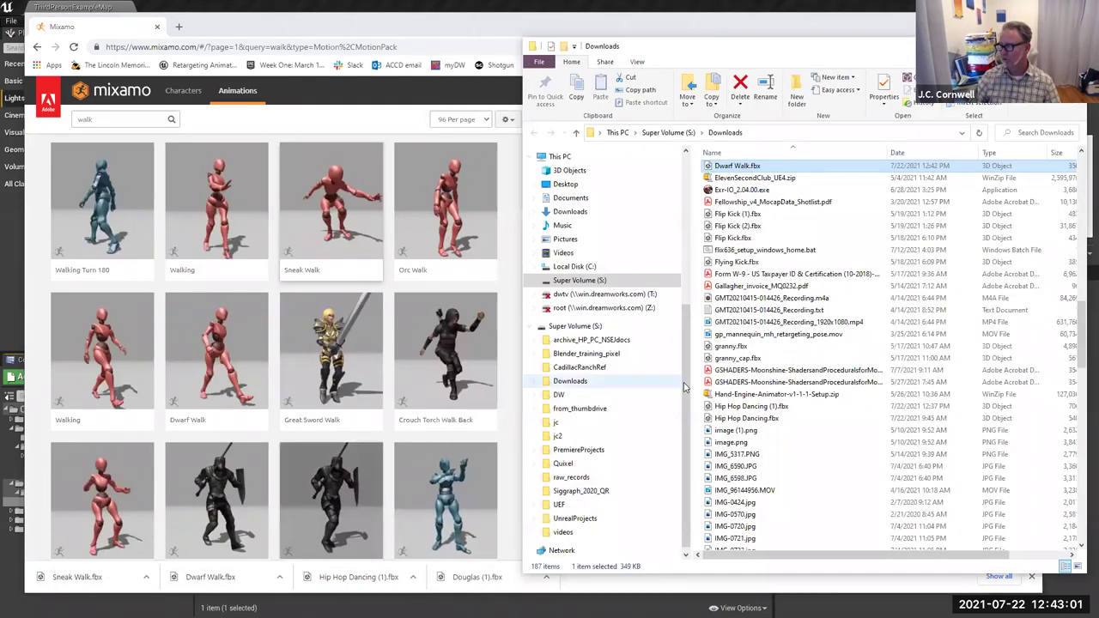
{"action": "left_click", "coordinate": [911, 153]}
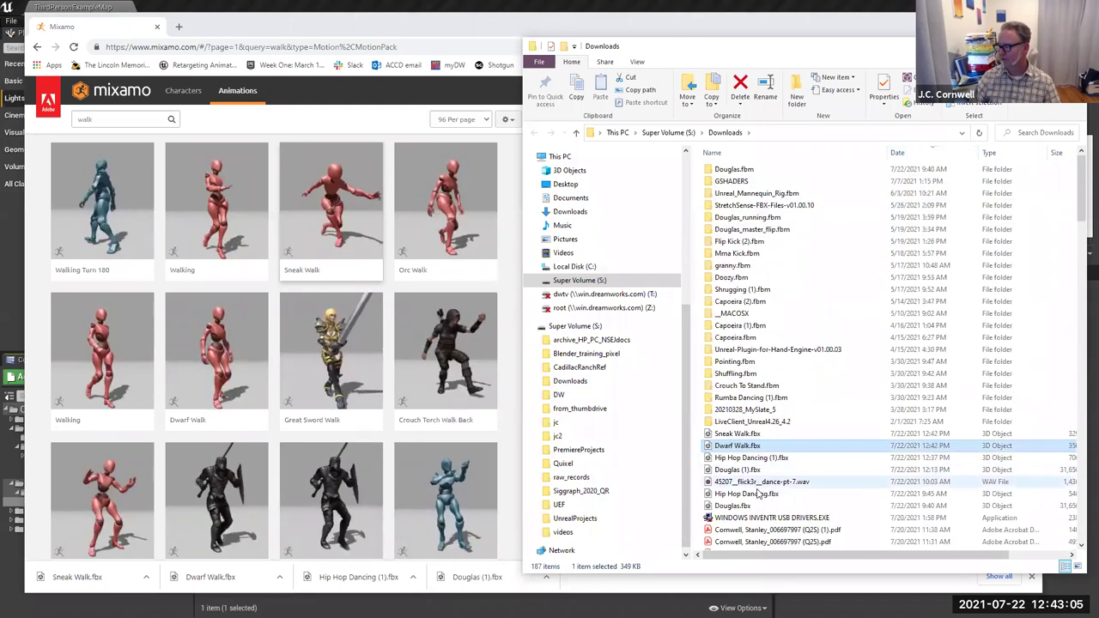
Drag Sneak Walk.fbx and Dwarf Walk.fbx together into Unreal's animations folder.
{"action": "left_click", "coordinate": [741, 436]}
{"action": "left_click", "coordinate": [739, 445]}
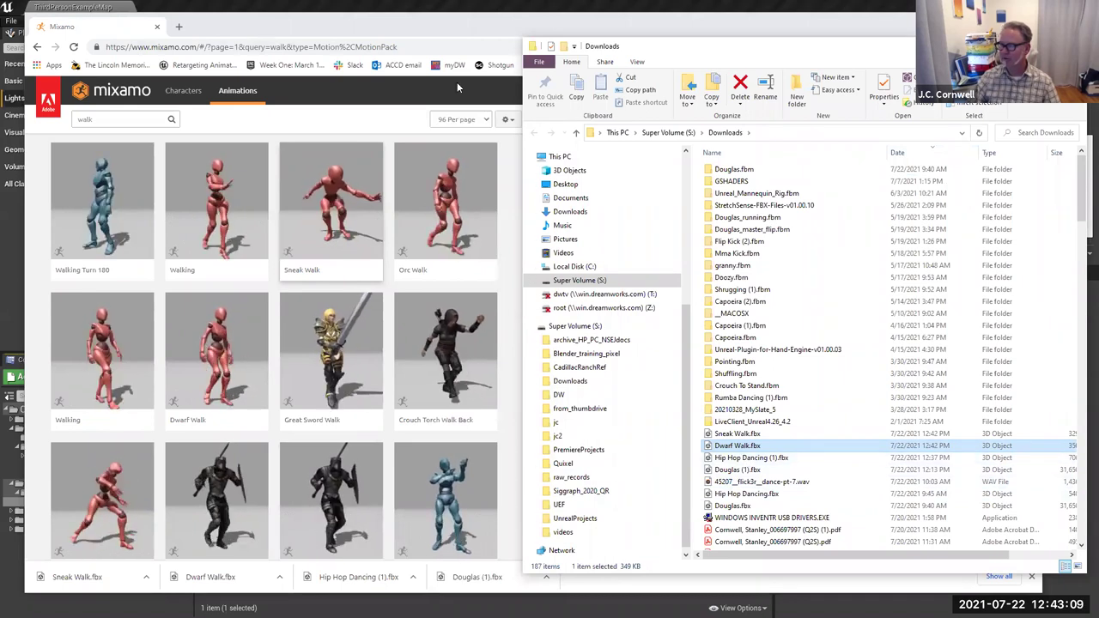
{"action": "key", "text": "super+Down"}
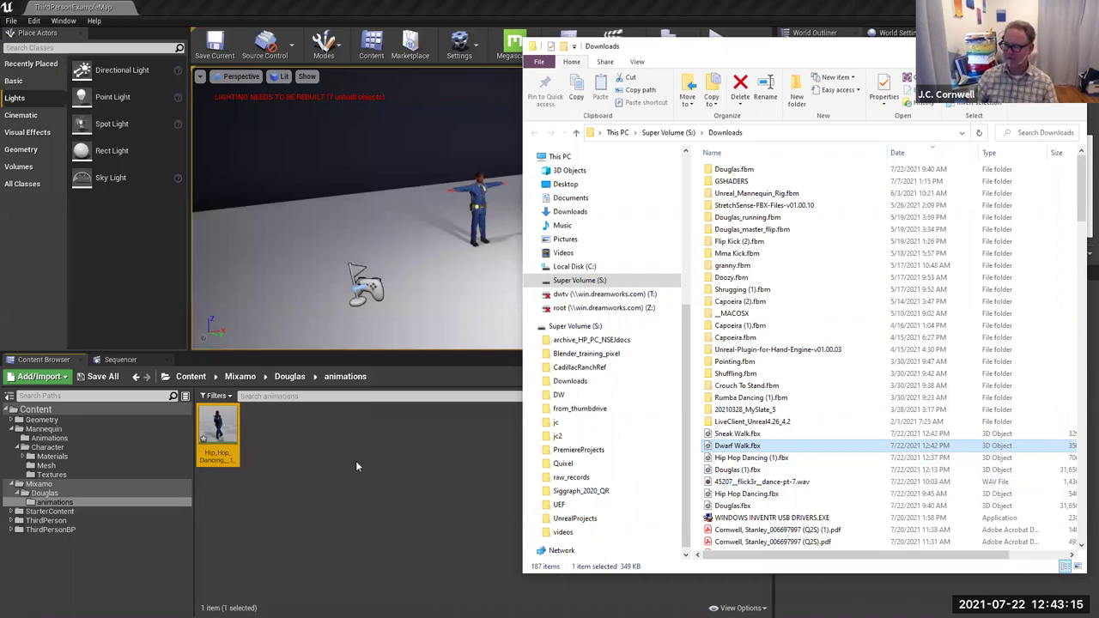
{"action": "left_click", "coordinate": [735, 433], "text": "ctrl"}
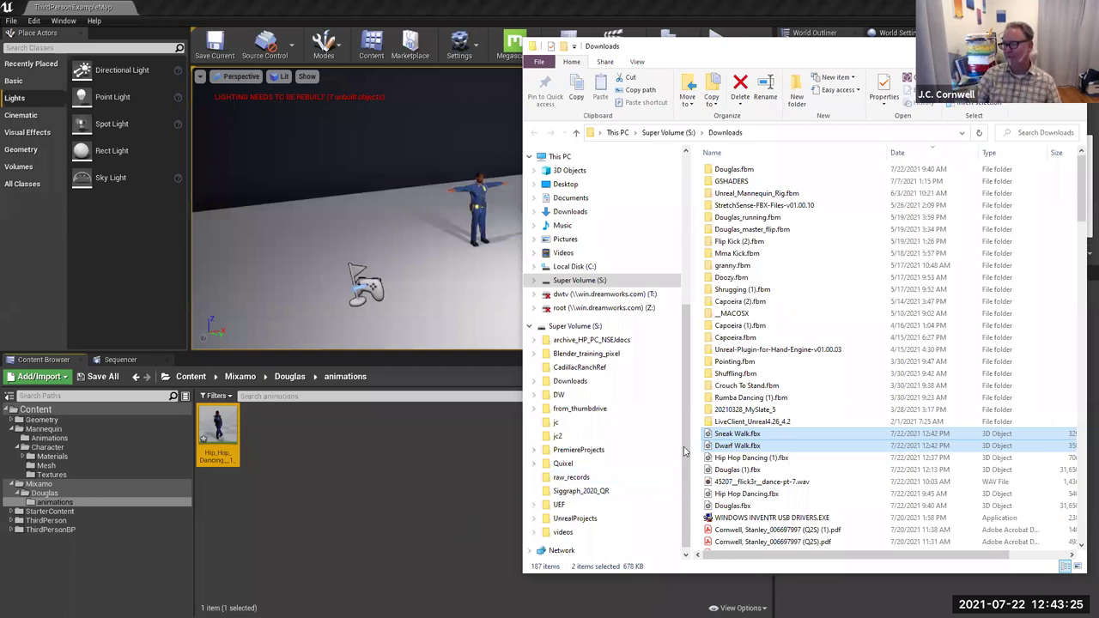
{"action": "left_click_drag", "start_coordinate": [709, 438], "coordinate": [374, 459]}
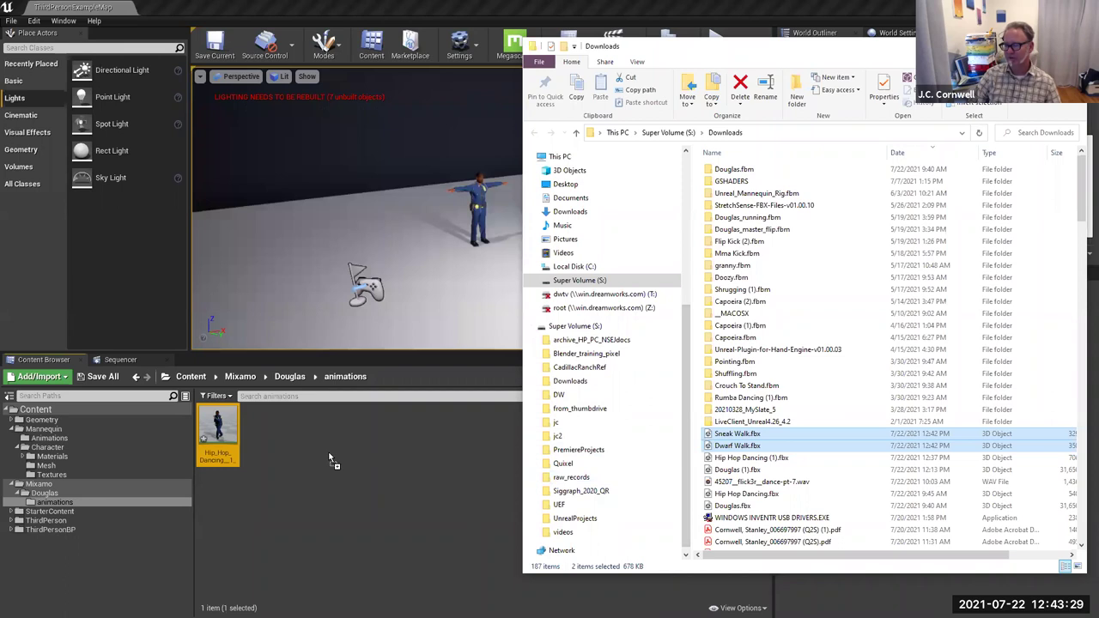
{"action": "left_click_drag", "start_coordinate": [328, 456], "coordinate": [329, 456]}
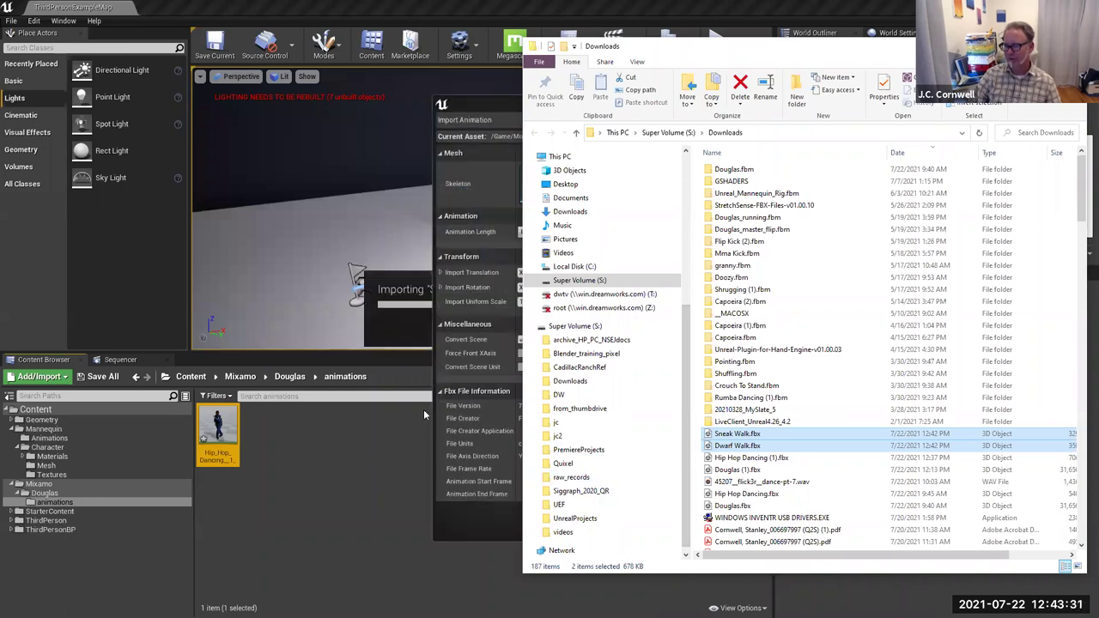
Import both Dwarf Walk and Sneak Walk onto Douglas_Skeleton with Import All.
{"action": "left_click", "coordinate": [489, 109]}
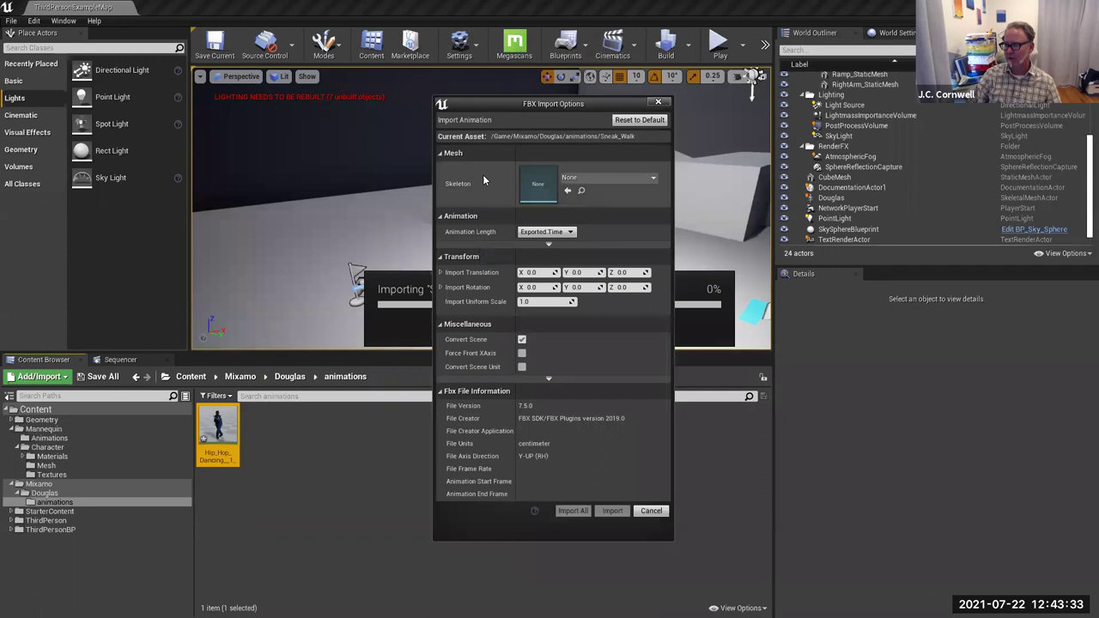
{"action": "left_click", "coordinate": [579, 180]}
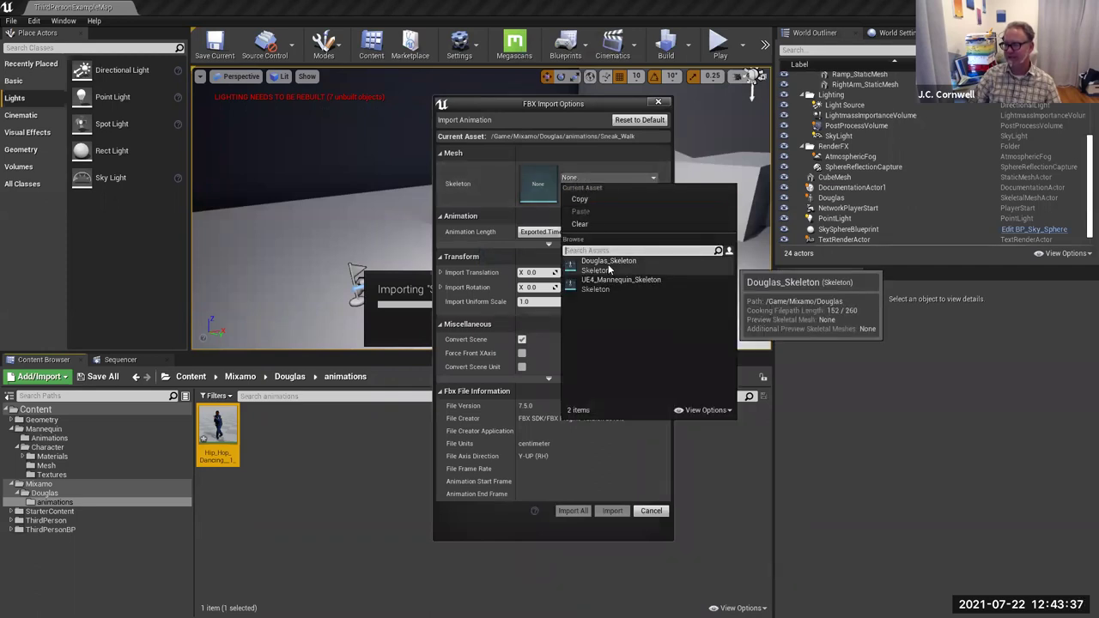
{"action": "left_click", "coordinate": [608, 264]}
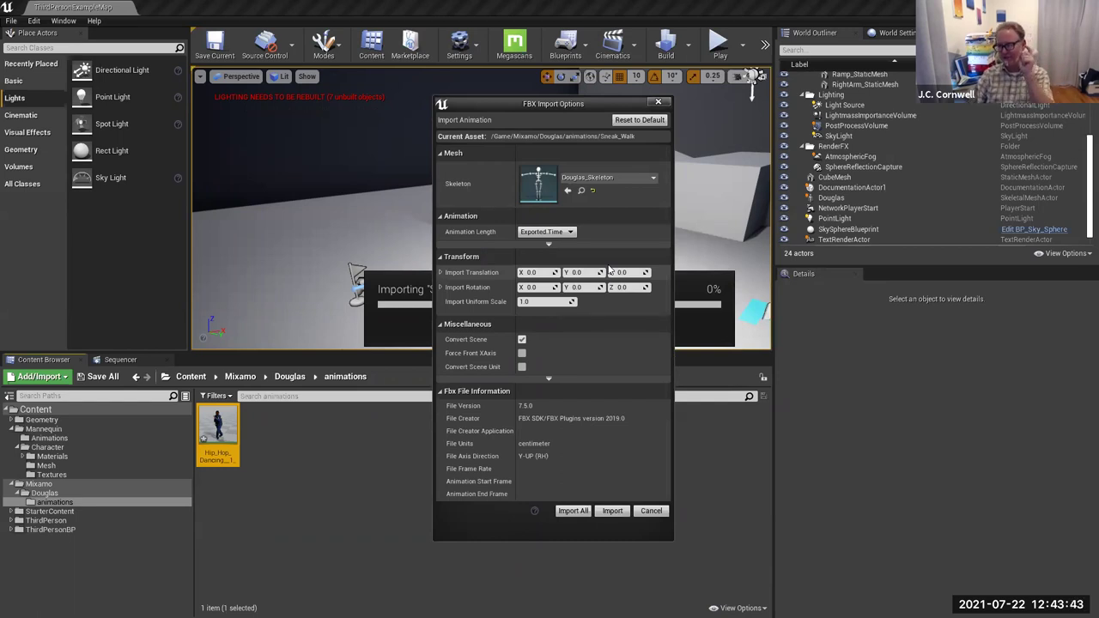
{"action": "left_click", "coordinate": [632, 178]}
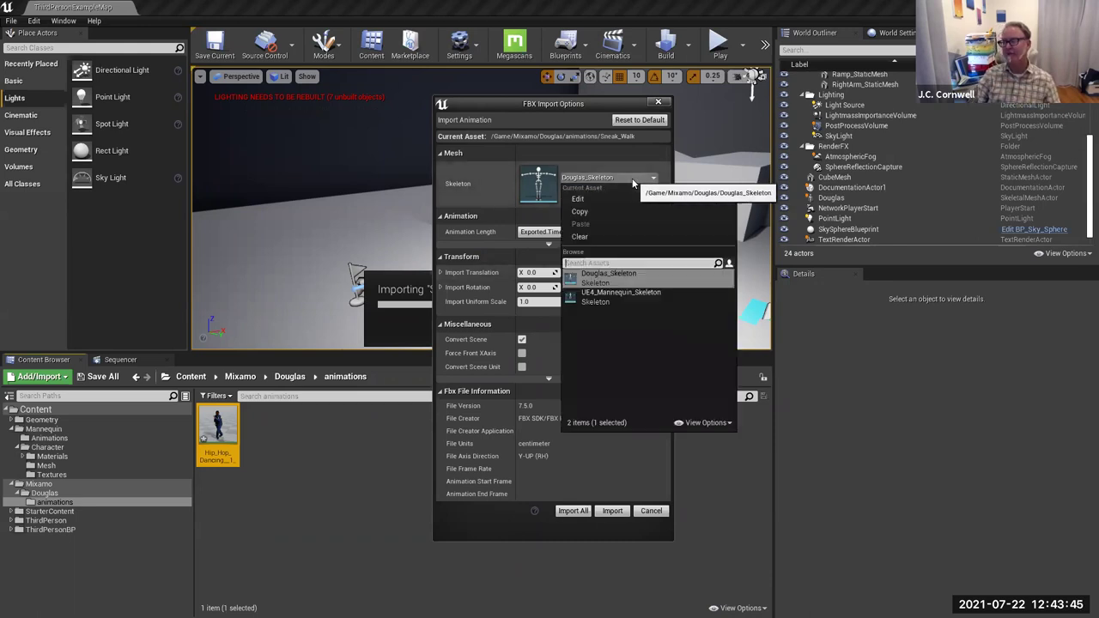
{"action": "left_click", "coordinate": [628, 279]}
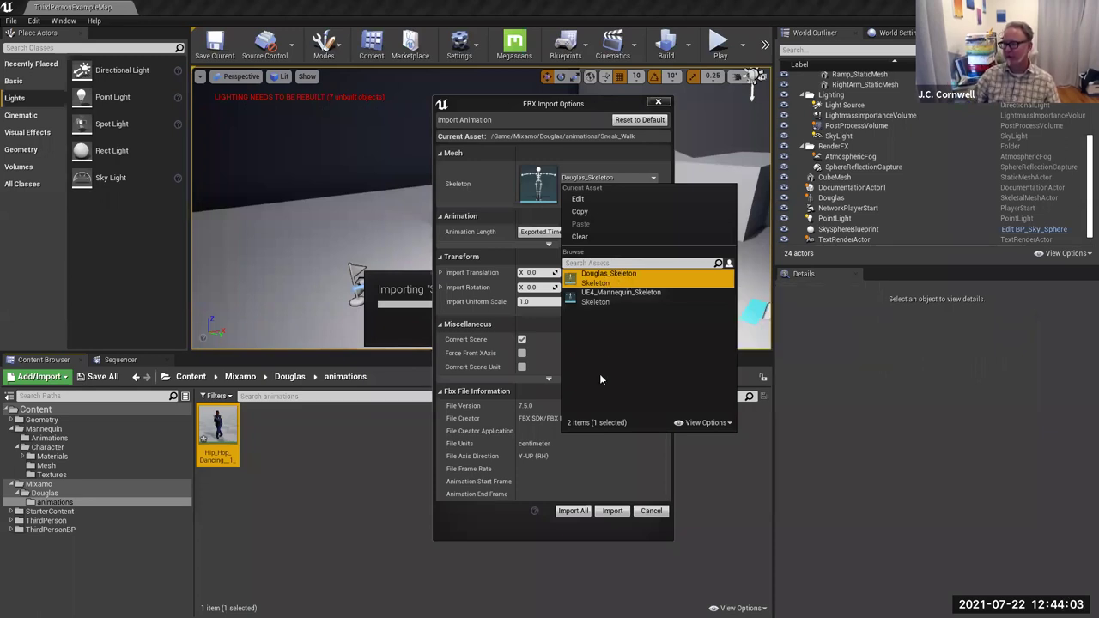
{"action": "left_click", "coordinate": [491, 195]}
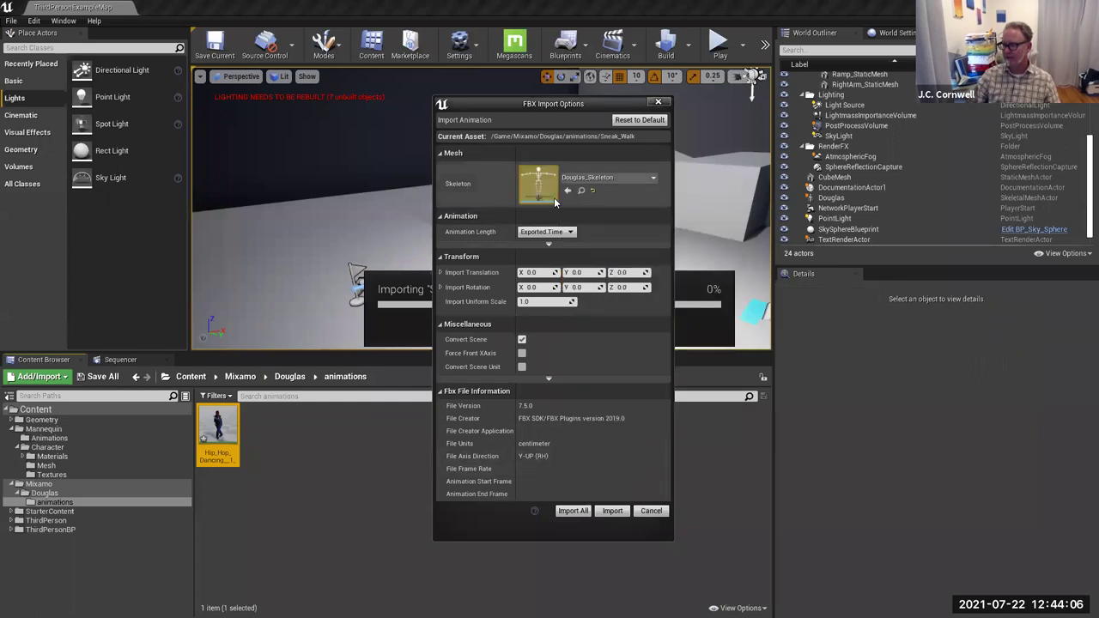
{"action": "left_click", "coordinate": [572, 511]}
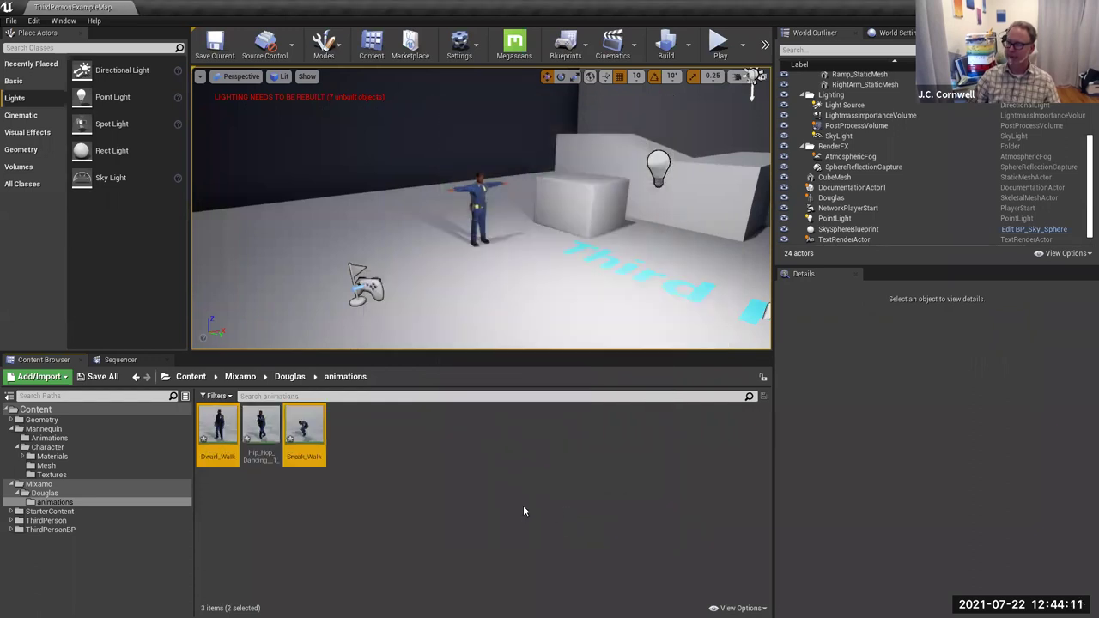
Deselect the imported animations, collapse the Mannequin and Mixamo folders, and show the top-level Content folder.
{"action": "left_click", "coordinate": [338, 524]}
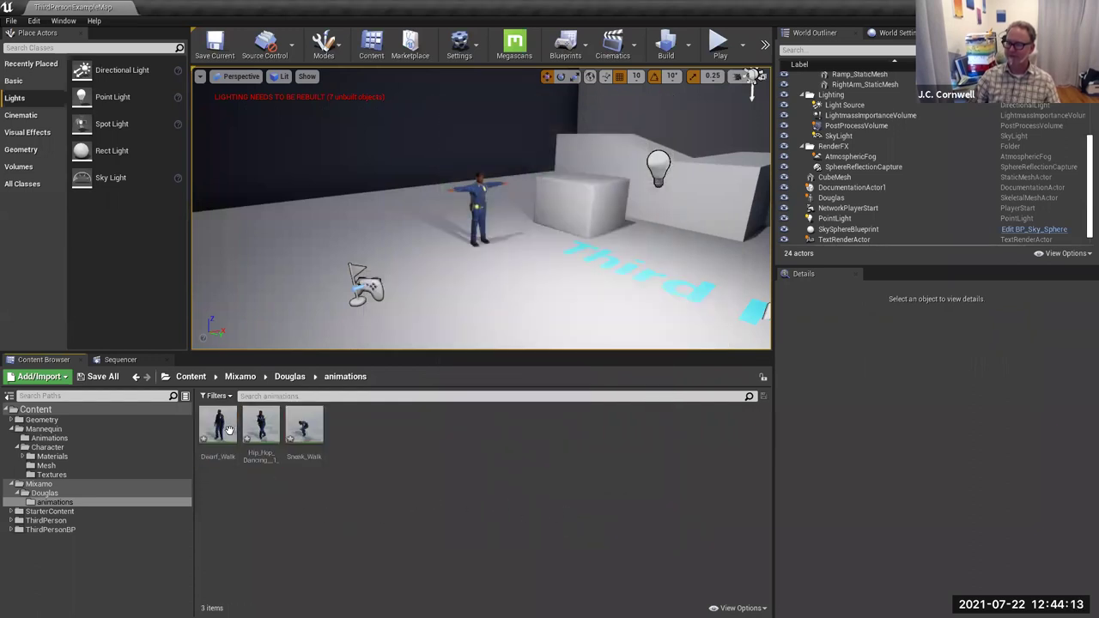
{"action": "mouse_move", "coordinate": [295, 426]}
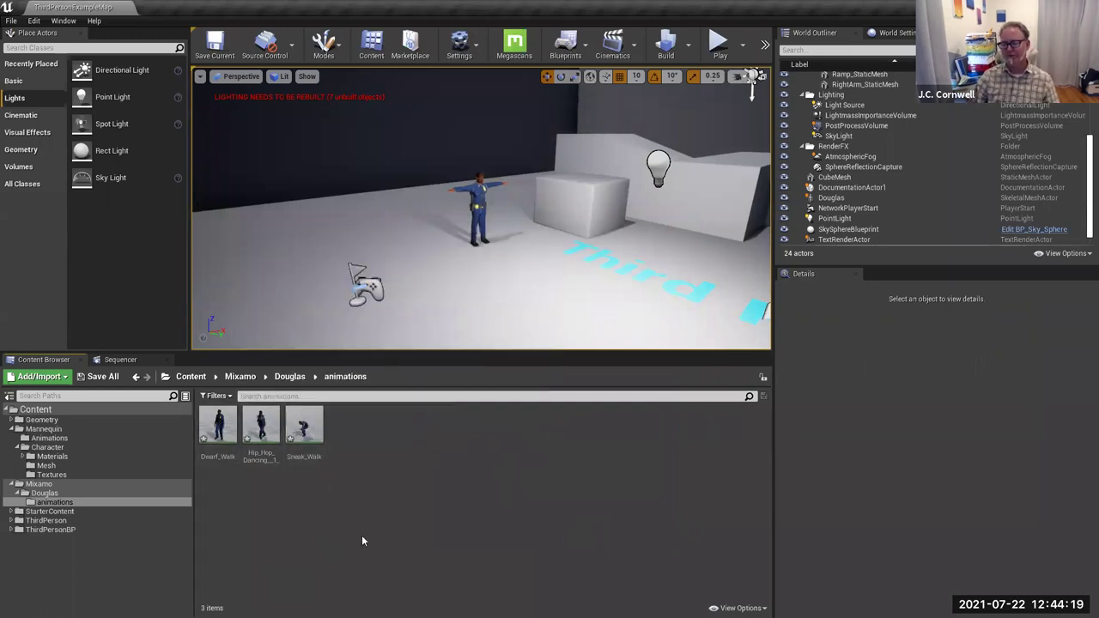
{"action": "left_click", "coordinate": [12, 432]}
{"action": "left_click", "coordinate": [11, 438]}
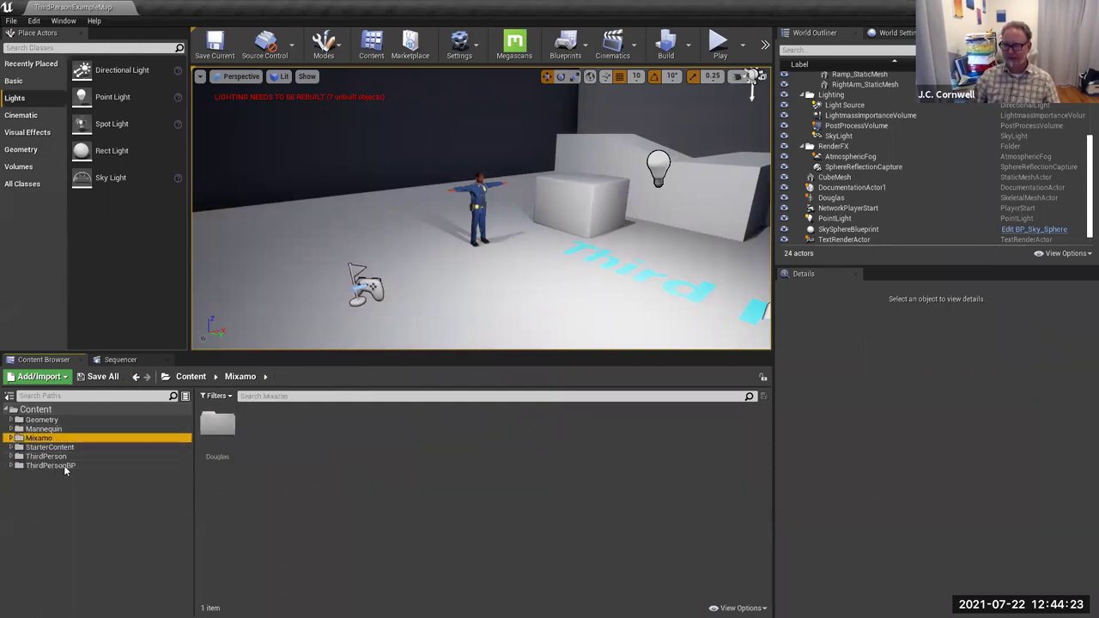
{"action": "left_click", "coordinate": [36, 412]}
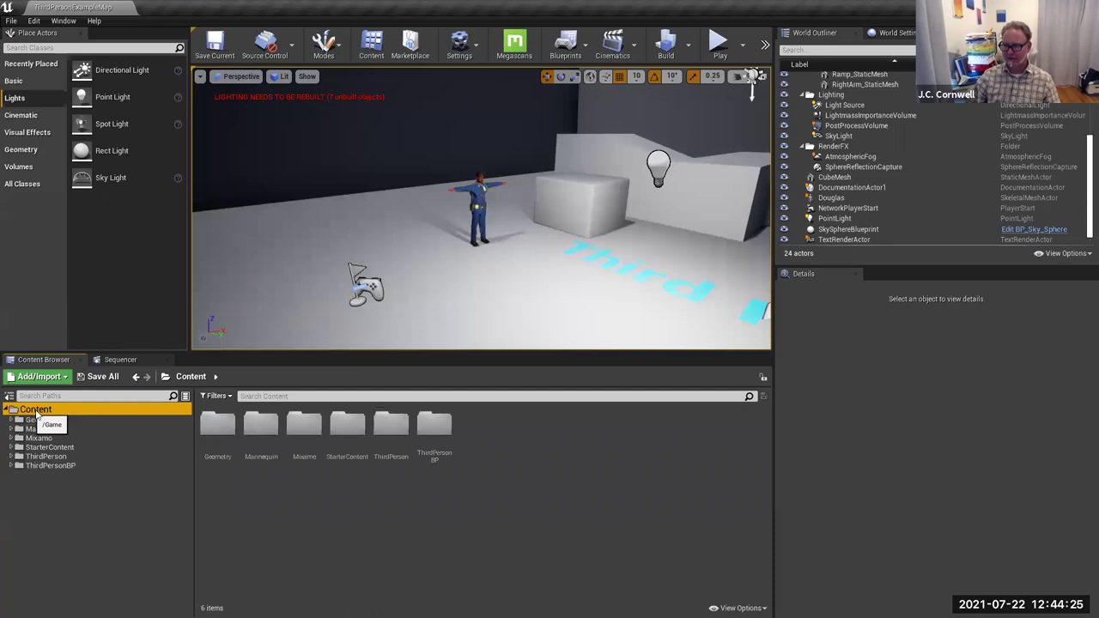
Create a new folder named Cinematics in Content and open it.
{"action": "right_click", "coordinate": [532, 438]}
{"action": "left_click", "coordinate": [578, 107]}
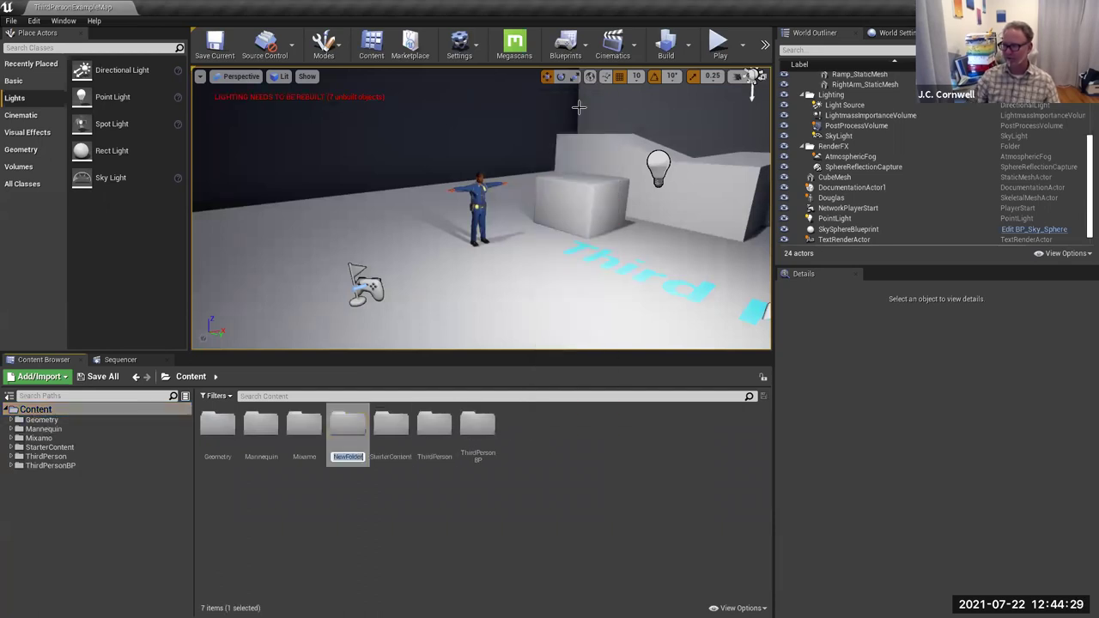
{"action": "type", "text": "Cinema"}
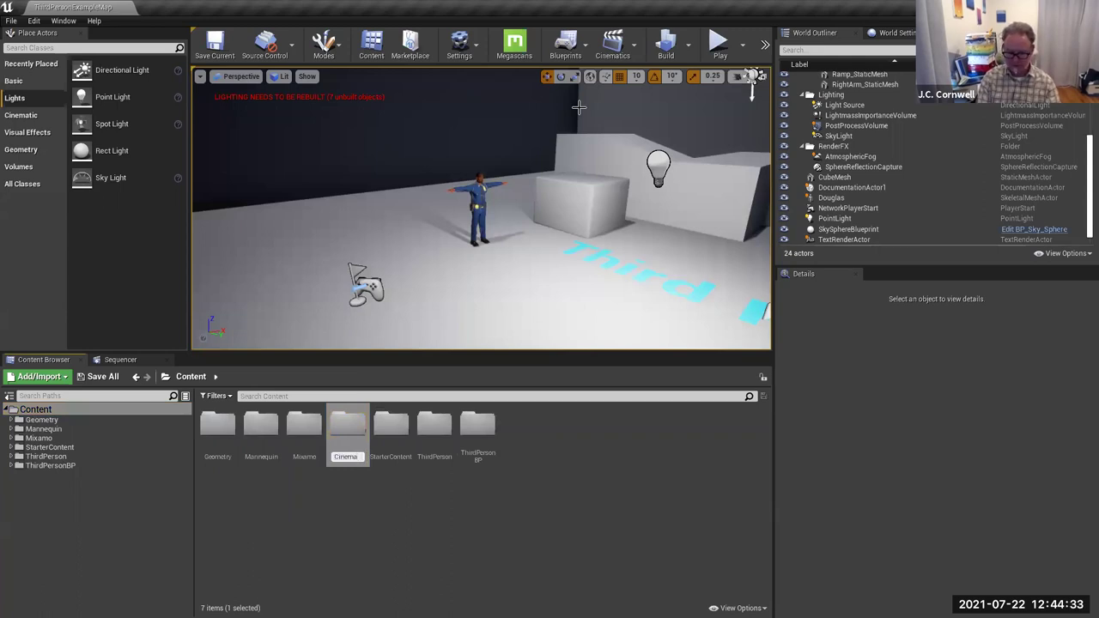
{"action": "key", "text": "Return"}
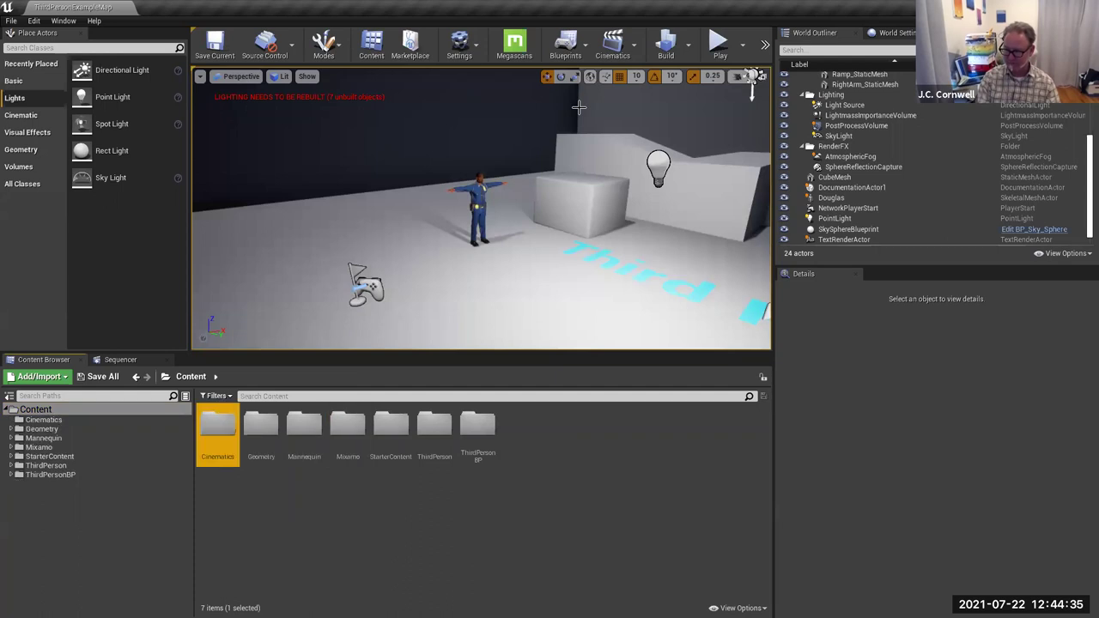
{"action": "double_click", "coordinate": [219, 427]}
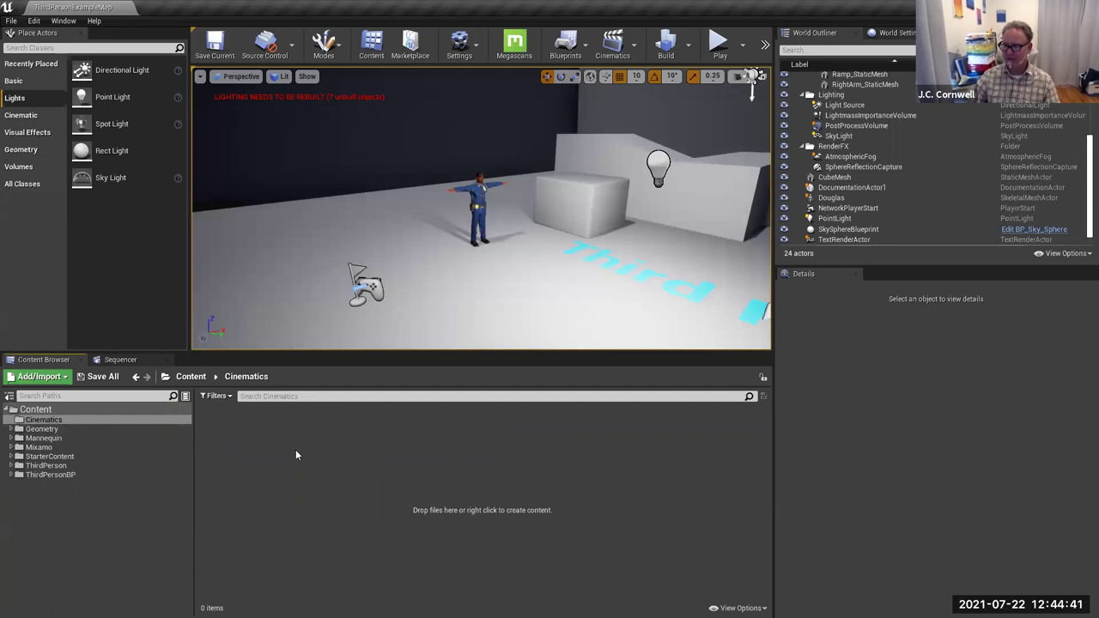
Add an Animation > Level Sequence asset named Shot_01 and clear the selection.
{"action": "right_click", "coordinate": [316, 471]}
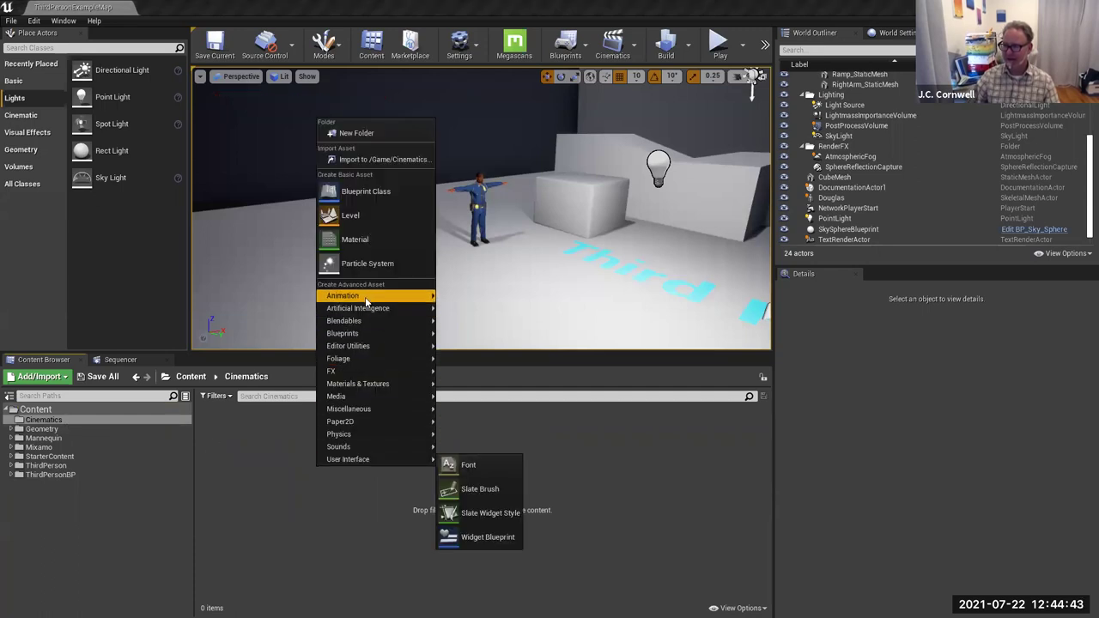
{"action": "mouse_move", "coordinate": [366, 299]}
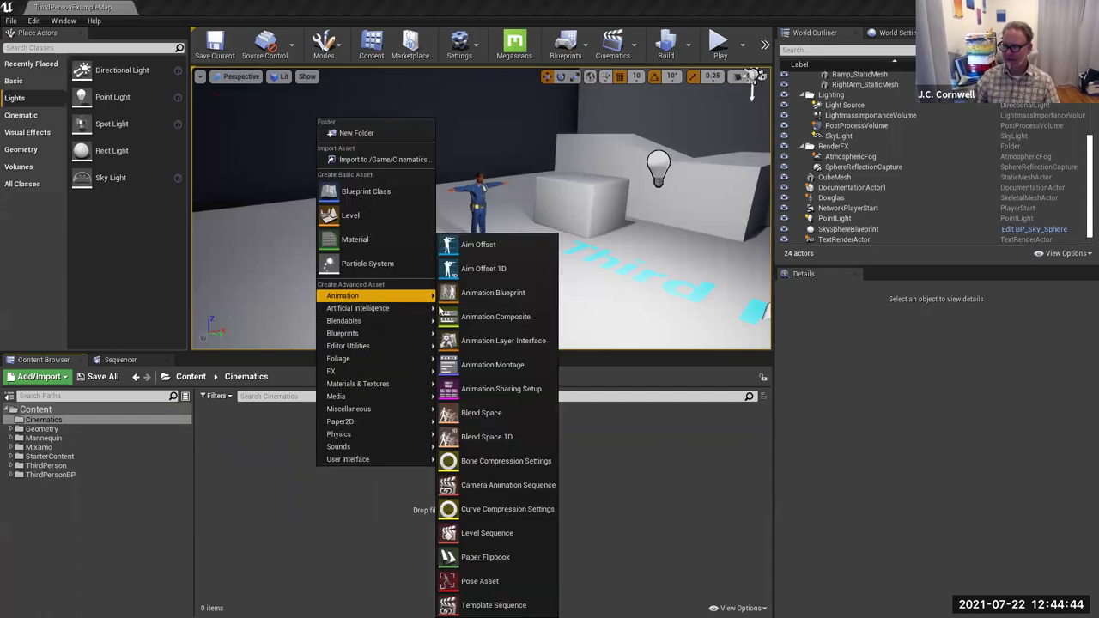
{"action": "left_click", "coordinate": [503, 532]}
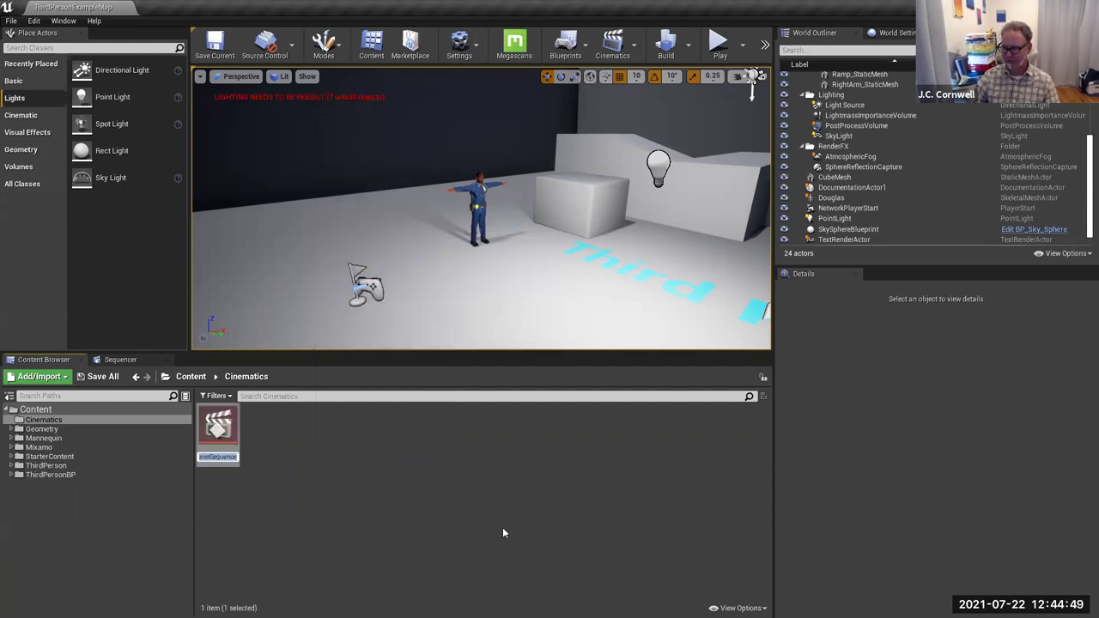
{"action": "type", "text": "Shot_01"}
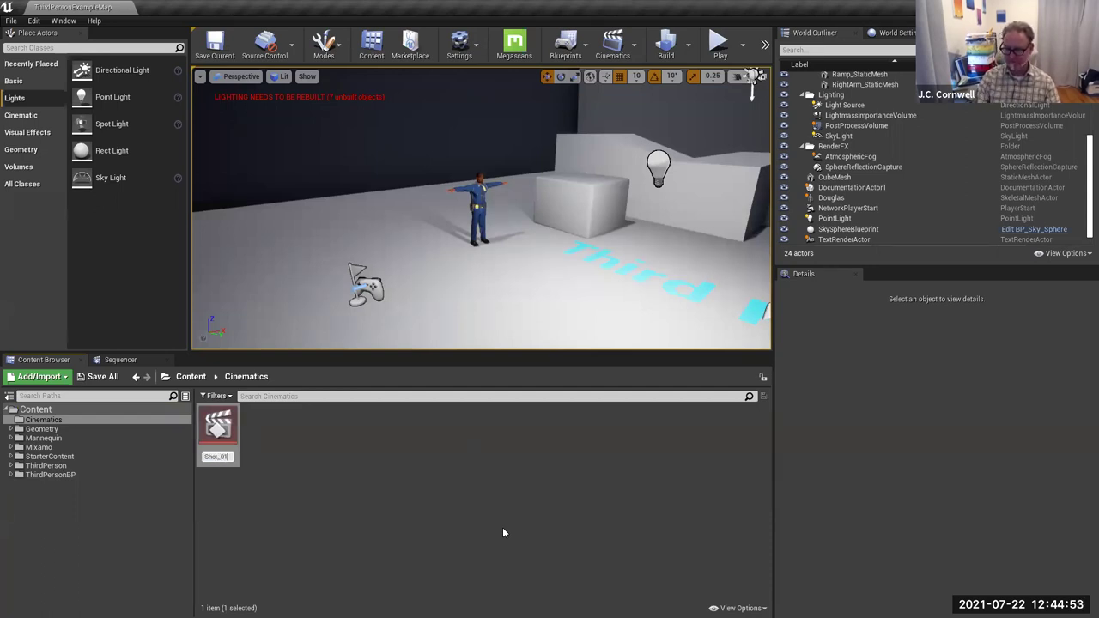
{"action": "key", "text": "Return"}
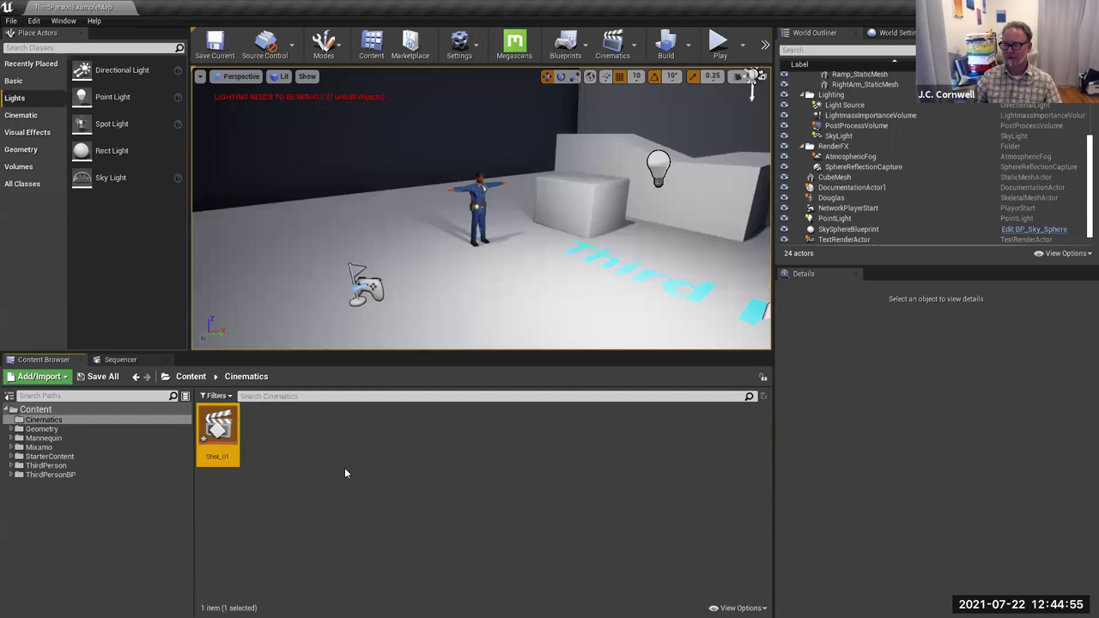
{"action": "left_click", "coordinate": [339, 493]}
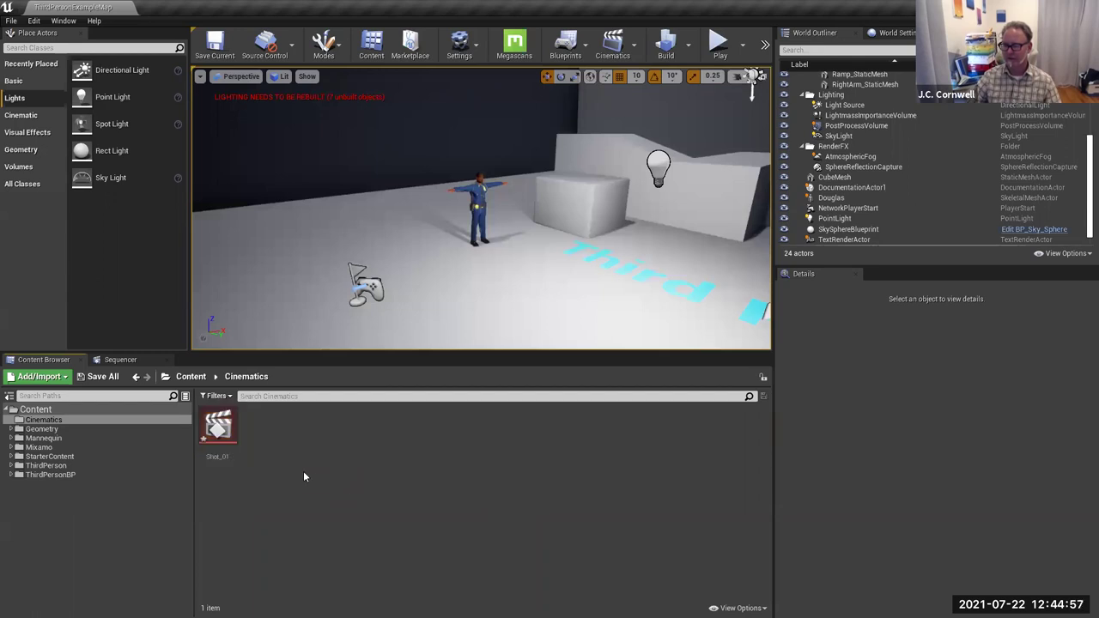
Open Shot_01 in Sequencer and drag Douglas from the World Outliner in as a track.
{"action": "double_click", "coordinate": [220, 424]}
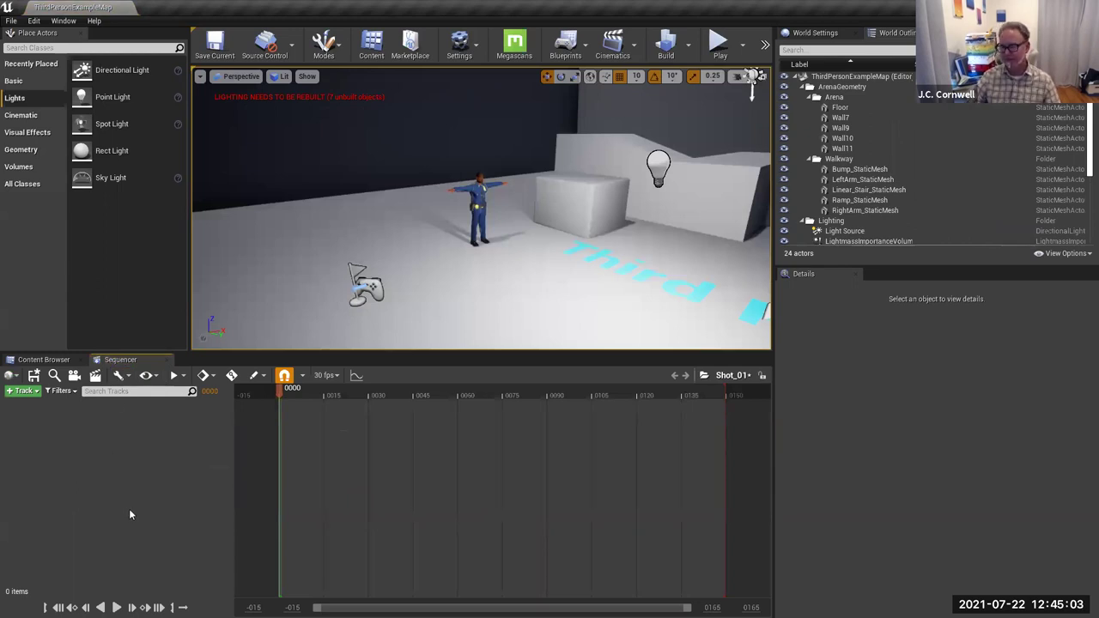
{"action": "left_click", "coordinate": [478, 215]}
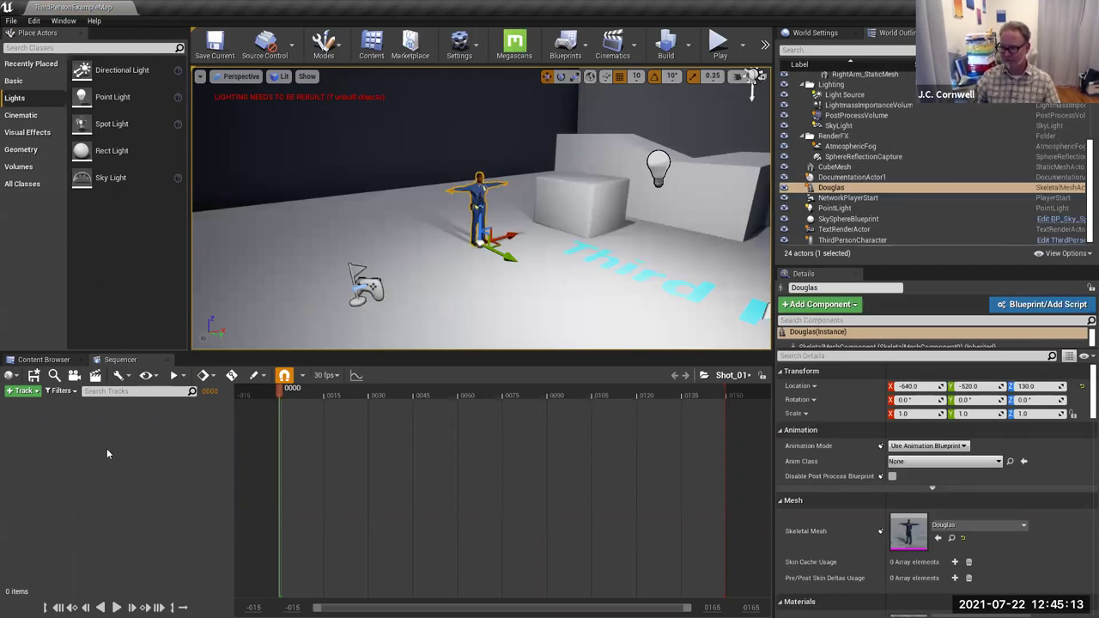
{"action": "left_click_drag", "start_coordinate": [826, 187], "coordinate": [100, 464]}
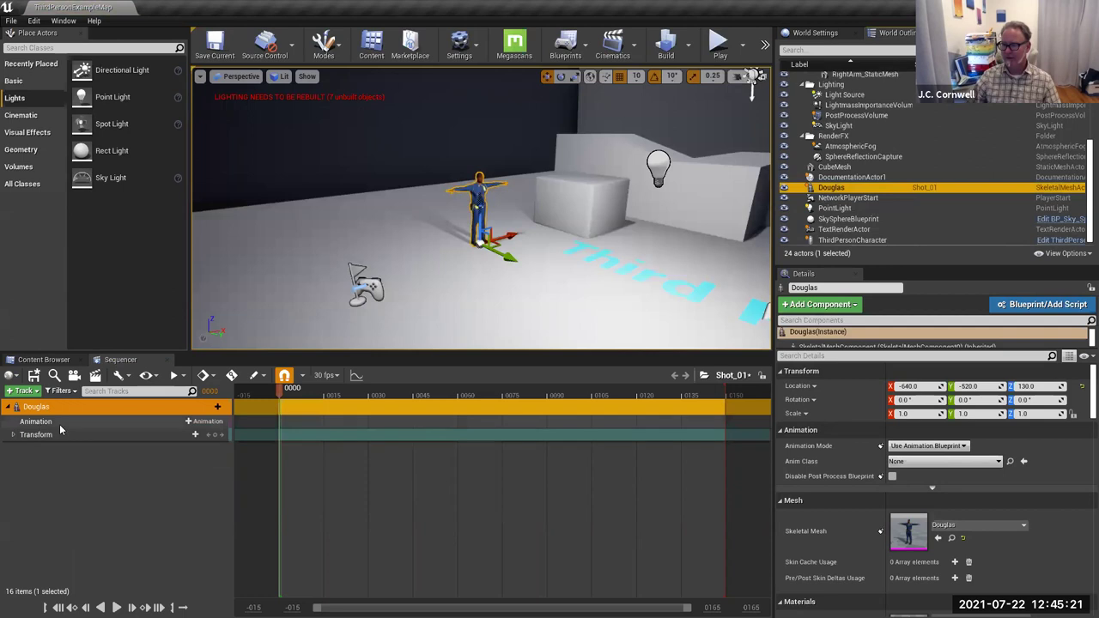
{"action": "left_click", "coordinate": [206, 424]}
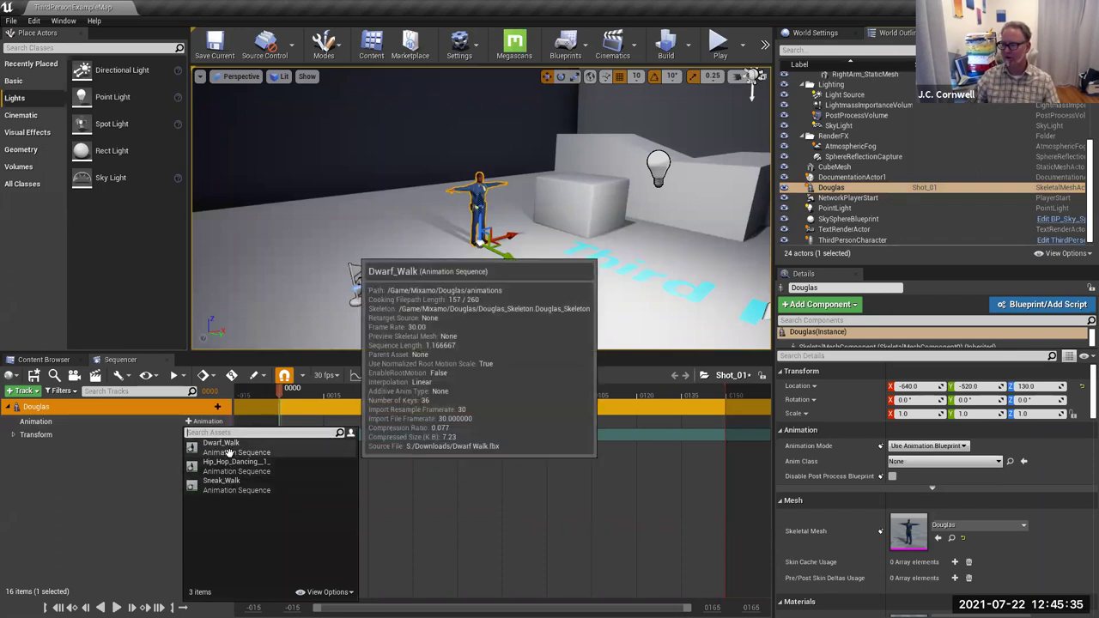
Add the Dwarf_Walk animation to Douglas and preview it from near the start.
{"action": "left_click", "coordinate": [225, 444]}
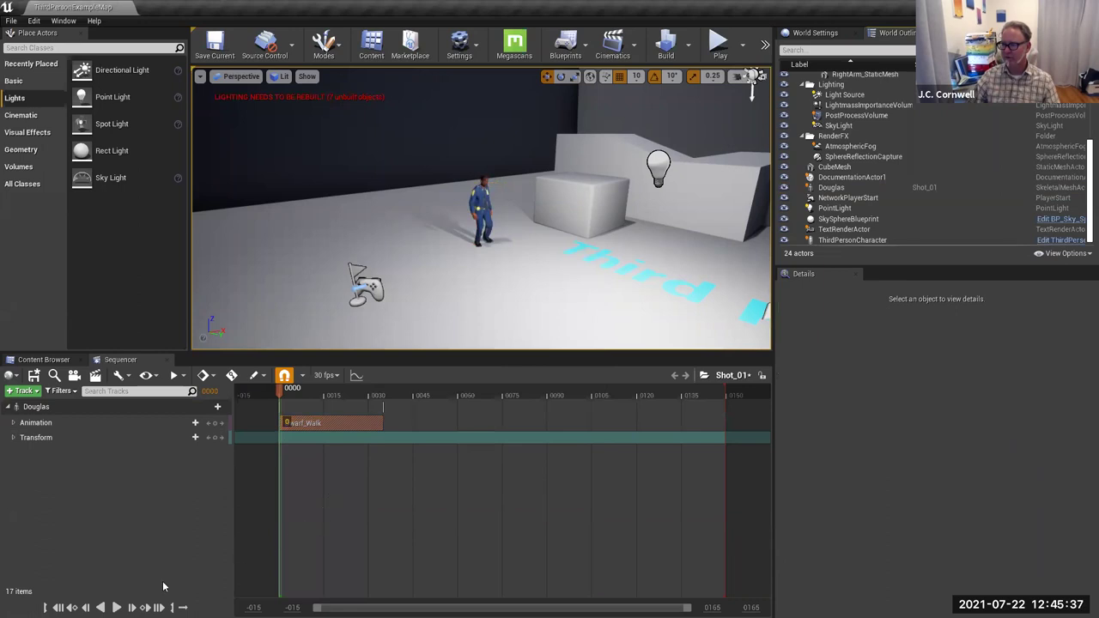
{"action": "left_click", "coordinate": [117, 607]}
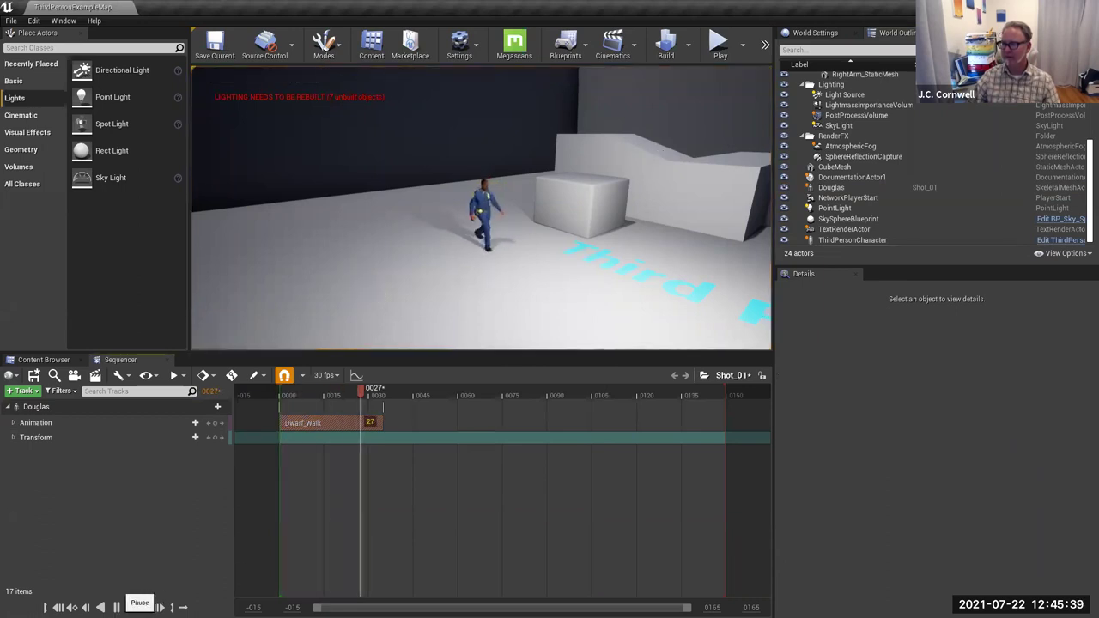
{"action": "left_click", "coordinate": [117, 607]}
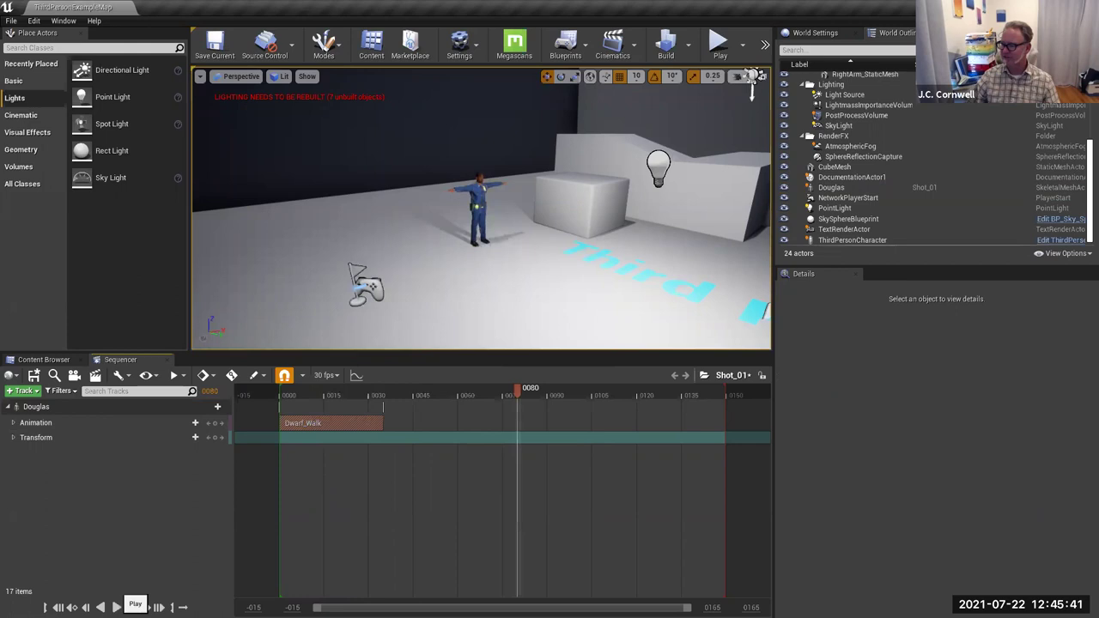
{"action": "left_click_drag", "start_coordinate": [517, 393], "coordinate": [282, 399]}
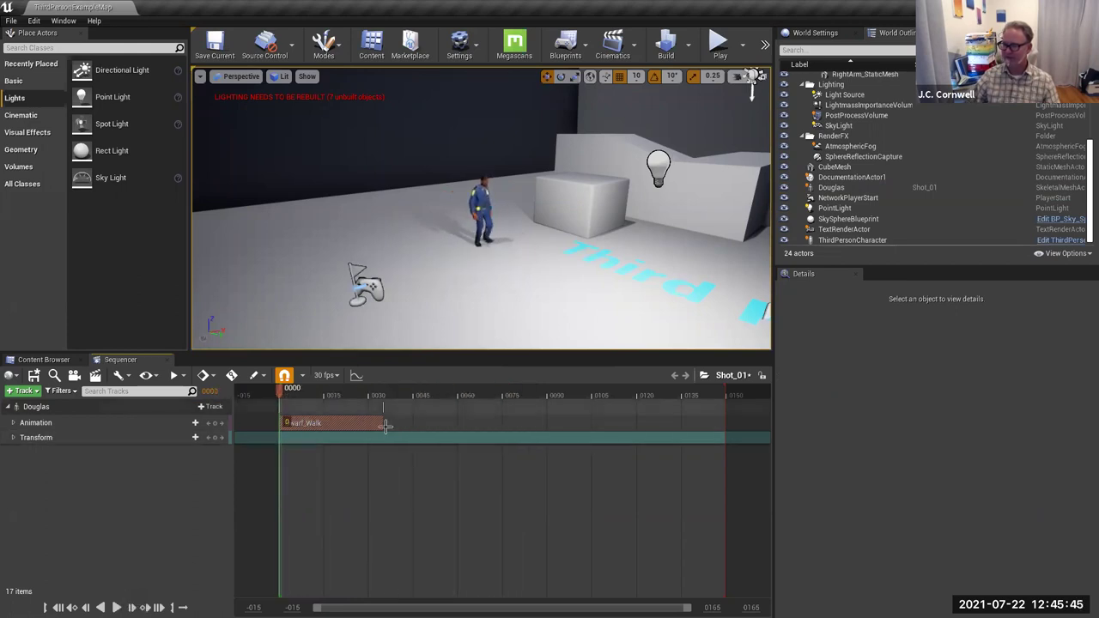
Stretch the Dwarf_Walk clip out to frame 75, replay the walk, and rewind.
{"action": "left_click_drag", "start_coordinate": [380, 423], "coordinate": [503, 424]}
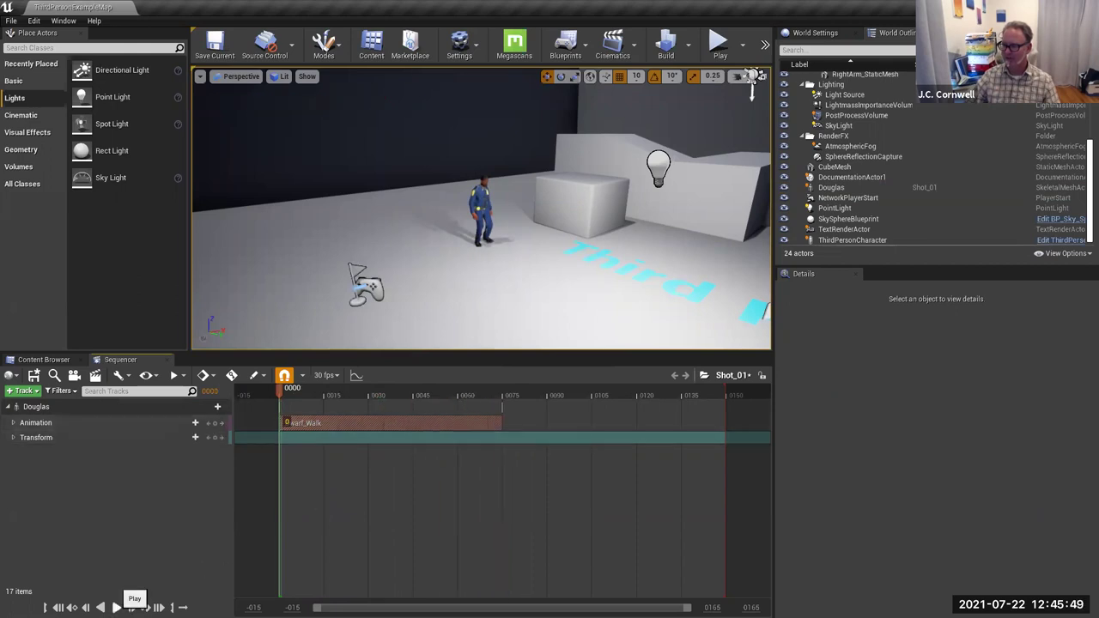
{"action": "left_click", "coordinate": [118, 607]}
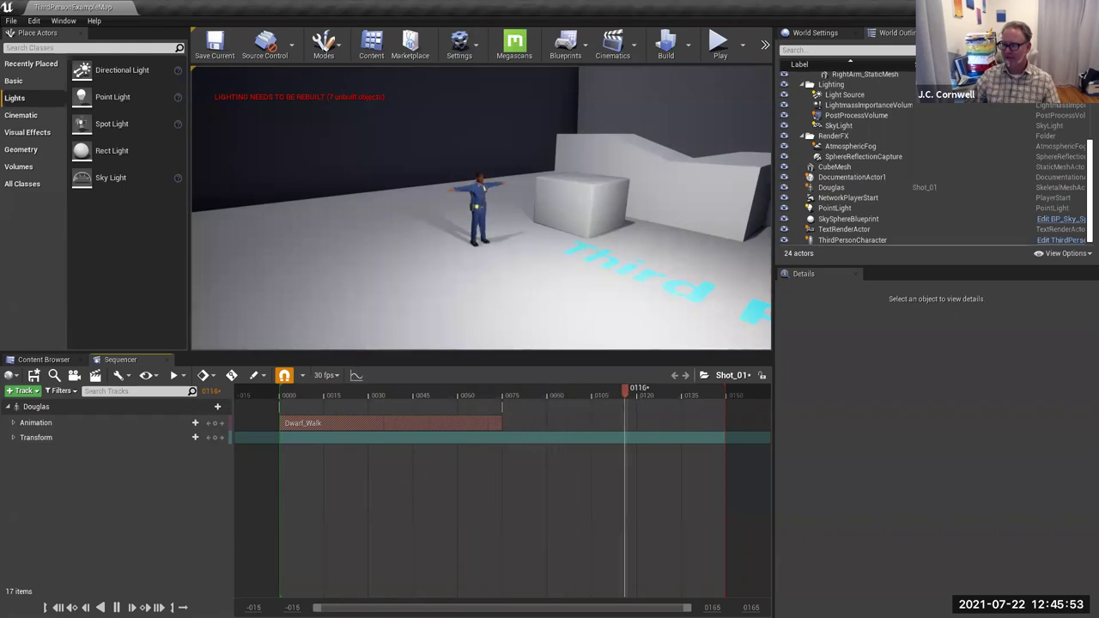
{"action": "left_click", "coordinate": [120, 604]}
{"action": "left_click_drag", "start_coordinate": [651, 399], "coordinate": [283, 397]}
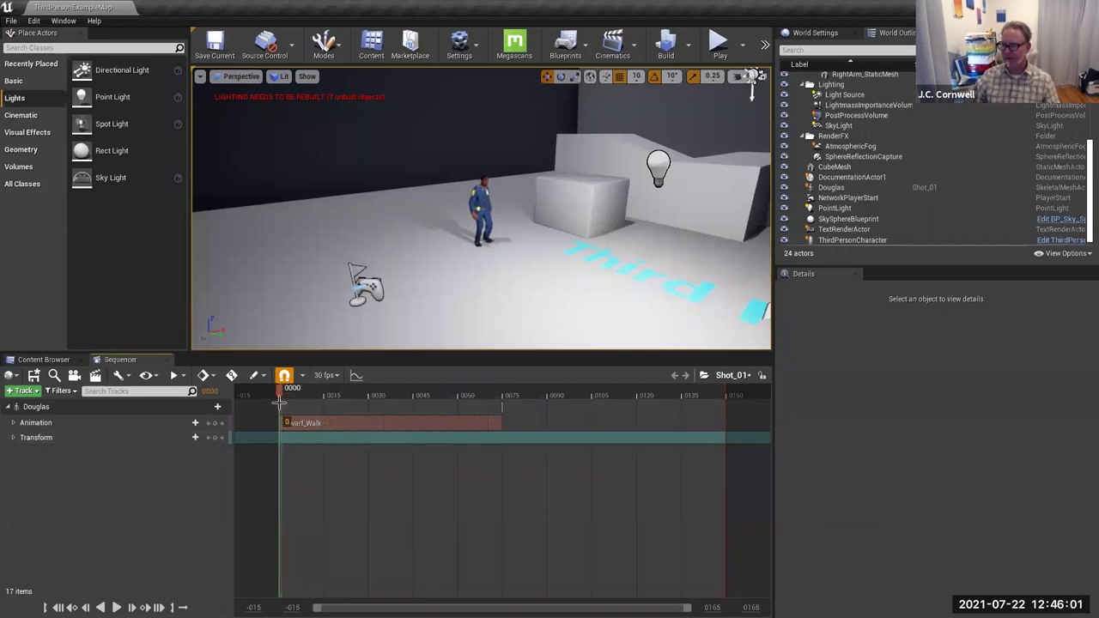
Key Douglas's Transform at frame 0, then move him to Y -200 and key again at frame 74.
{"action": "left_click", "coordinate": [216, 440]}
{"action": "left_click_drag", "start_coordinate": [282, 393], "coordinate": [503, 397]}
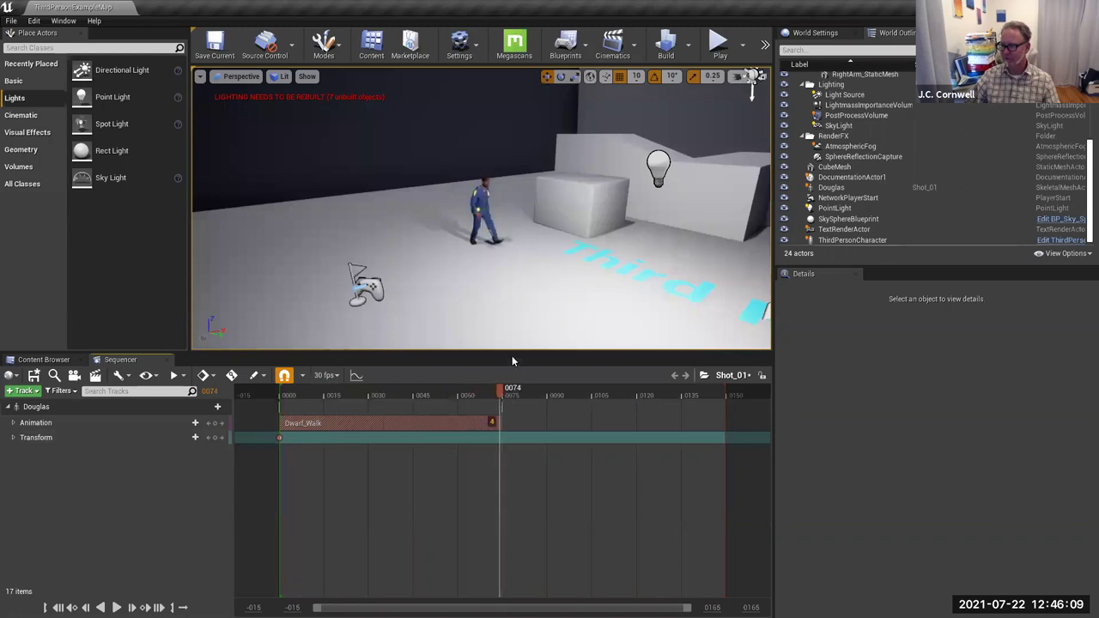
{"action": "left_click", "coordinate": [494, 219]}
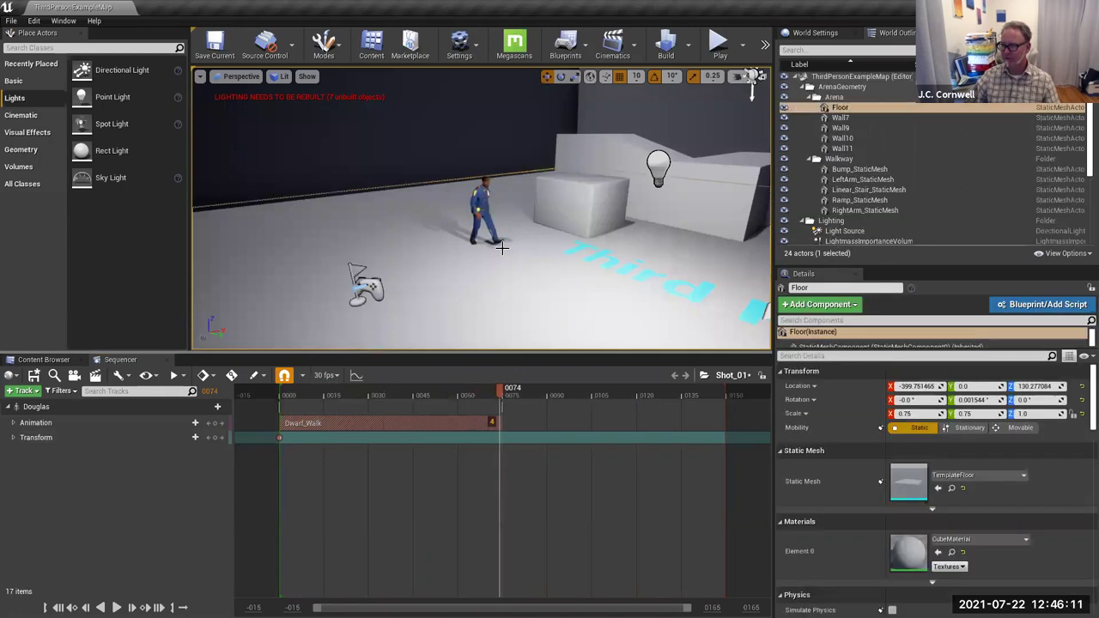
{"action": "left_click", "coordinate": [482, 219]}
{"action": "left_click_drag", "start_coordinate": [485, 223], "coordinate": [593, 257]}
{"action": "left_click_drag", "start_coordinate": [639, 345], "coordinate": [652, 348]}
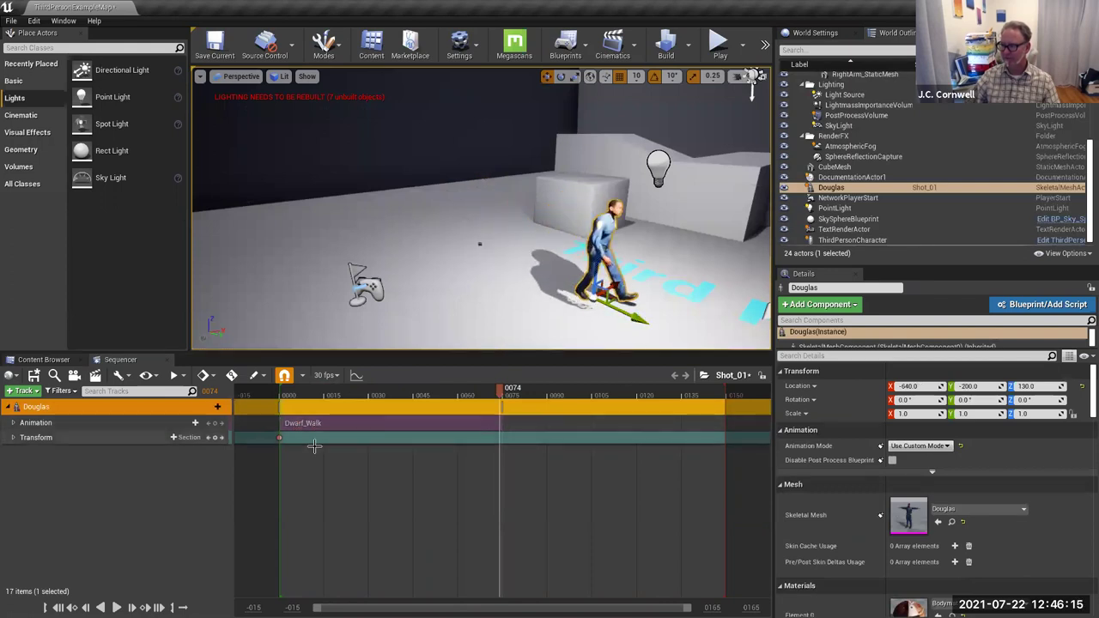
{"action": "left_click", "coordinate": [214, 437]}
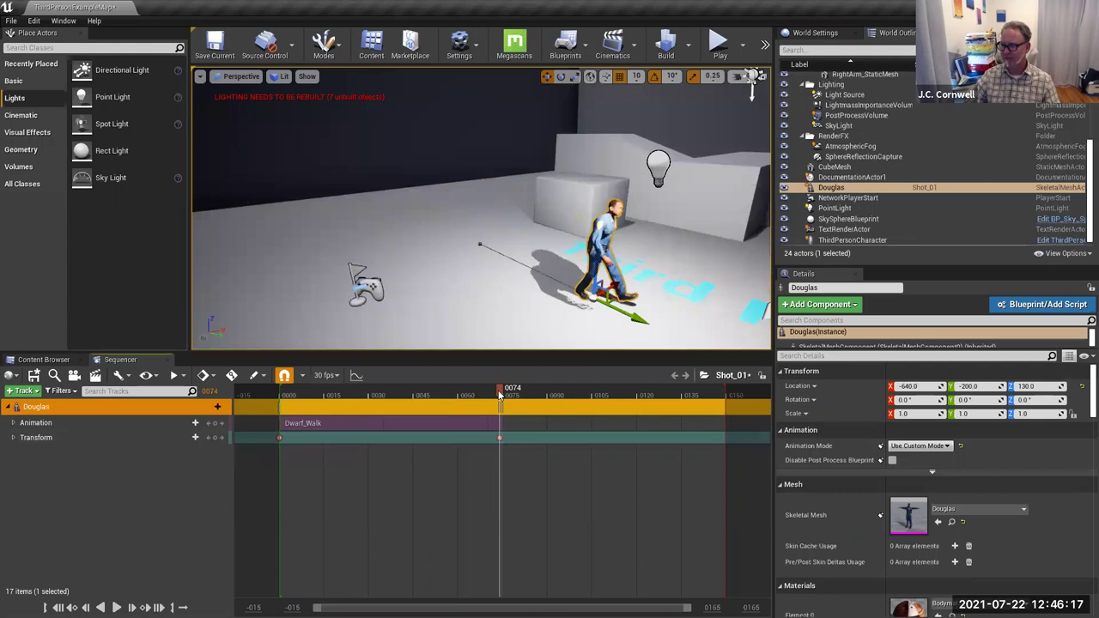
Play the sequence from the start to check his forward walk, stopping at frame 75.
{"action": "left_click_drag", "start_coordinate": [471, 397], "coordinate": [285, 396]}
{"action": "left_click", "coordinate": [117, 607]}
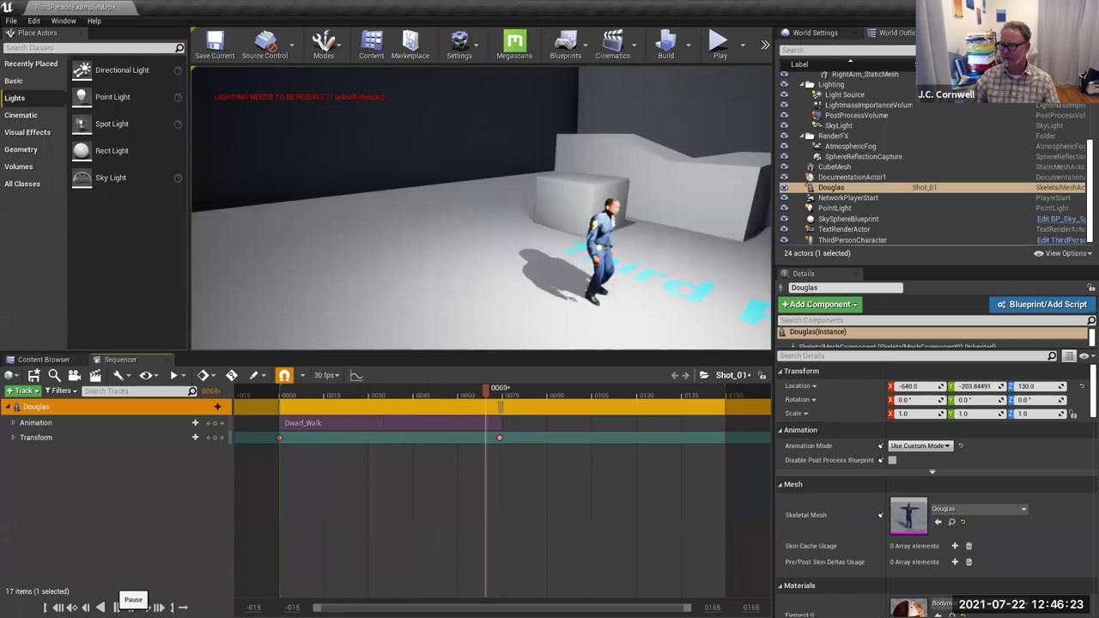
{"action": "left_click", "coordinate": [117, 607]}
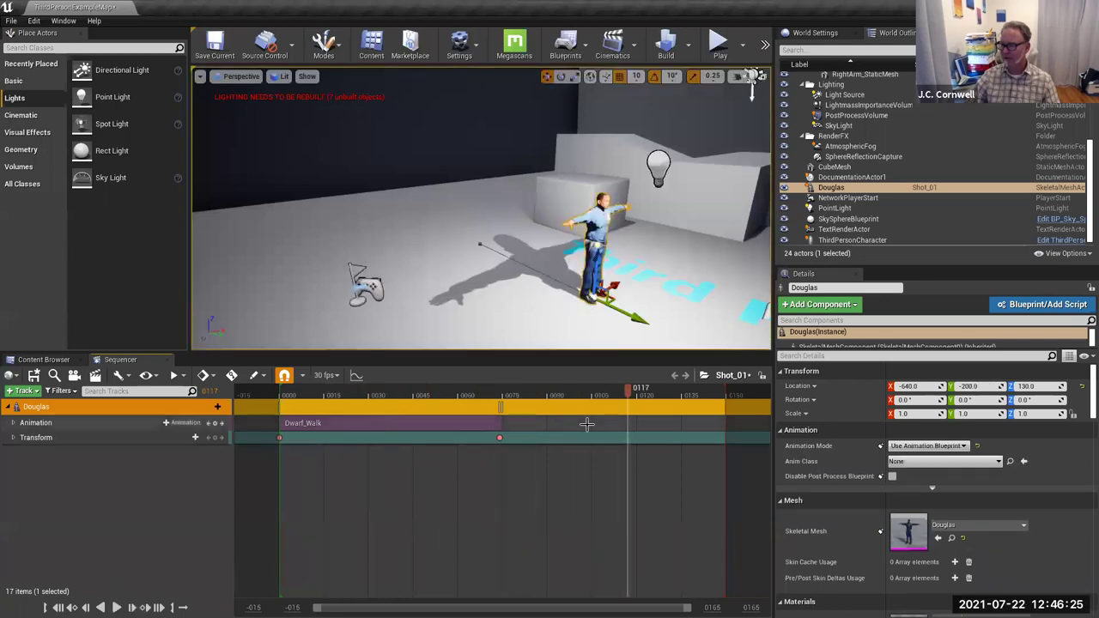
{"action": "left_click_drag", "start_coordinate": [632, 392], "coordinate": [505, 408]}
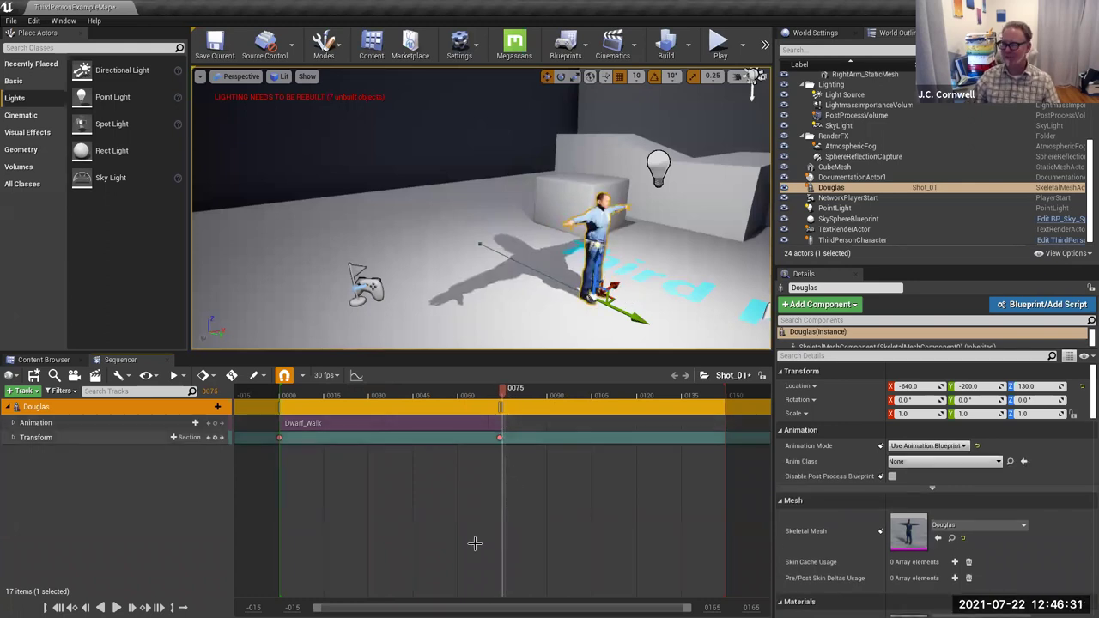
Add the Hip_Hop_Dancing animation after Dwarf_Walk and preview it from frame 0043.
{"action": "left_click", "coordinate": [185, 424]}
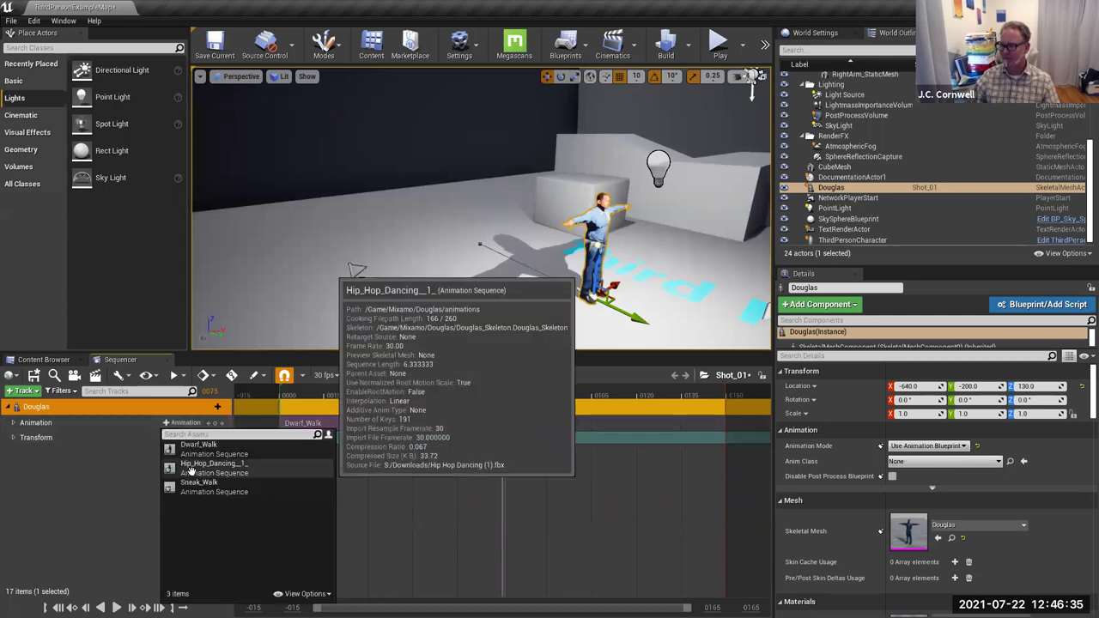
{"action": "left_click", "coordinate": [198, 464]}
{"action": "left_click", "coordinate": [408, 394]}
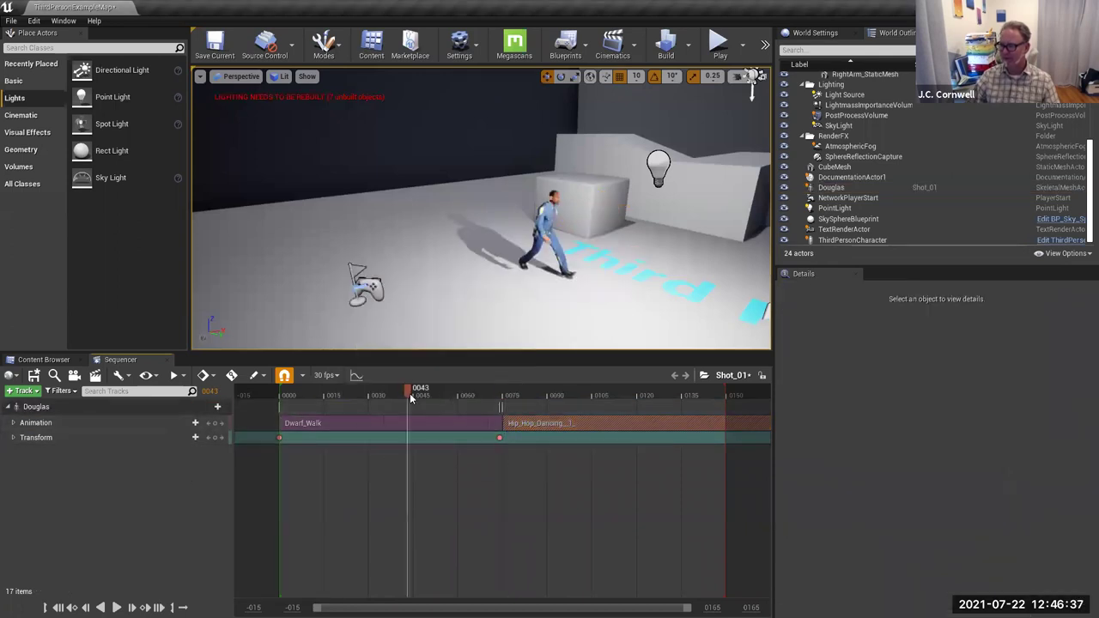
{"action": "left_click", "coordinate": [116, 607]}
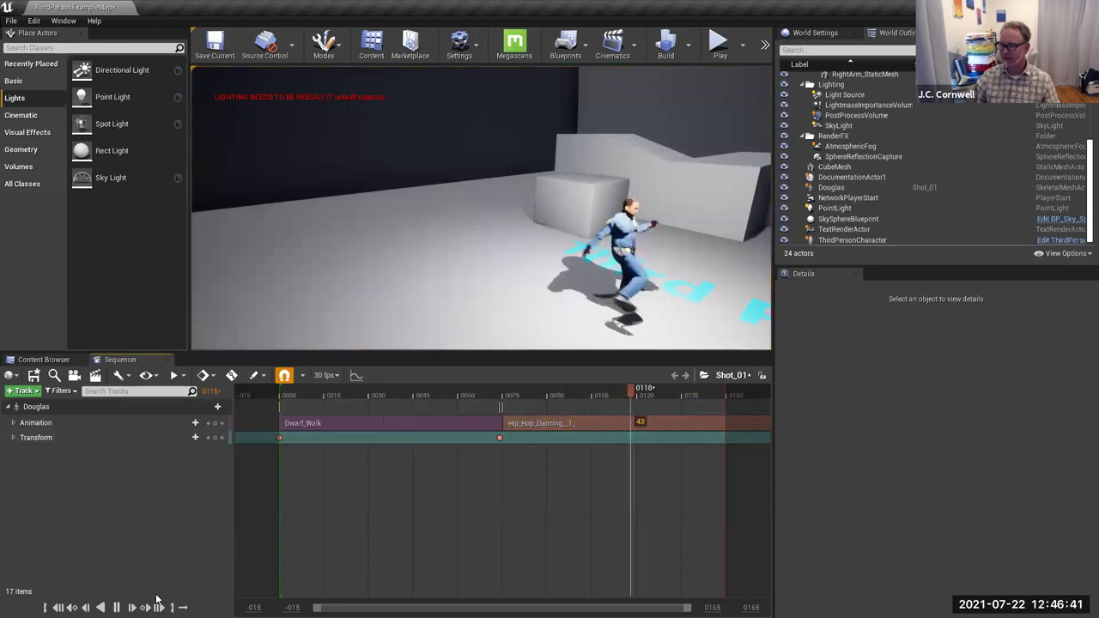
{"action": "key", "text": "space"}
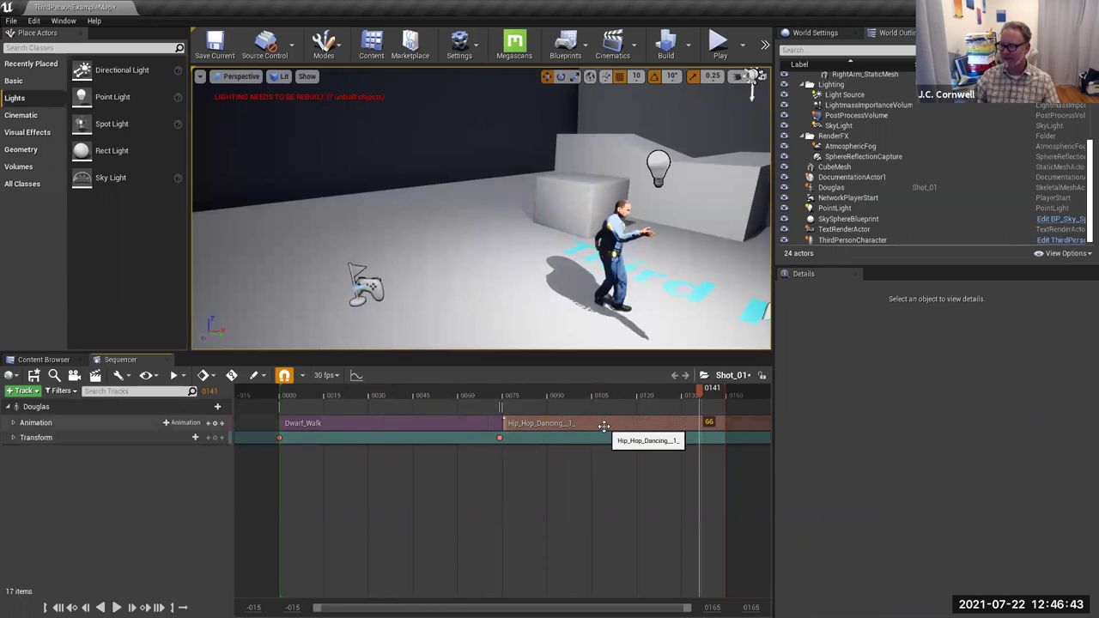
Slide Hip_Hop_Dancing left to overlap Dwarf_Walk and play the blend from frame 0054.
{"action": "left_click_drag", "start_coordinate": [597, 425], "coordinate": [573, 425]}
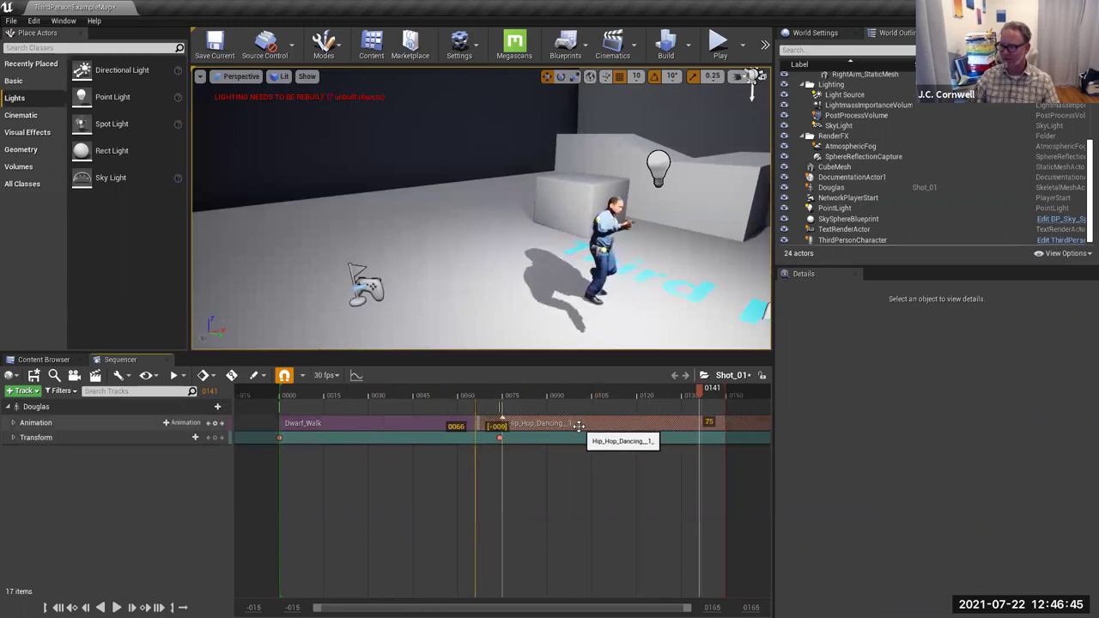
{"action": "left_click", "coordinate": [439, 394]}
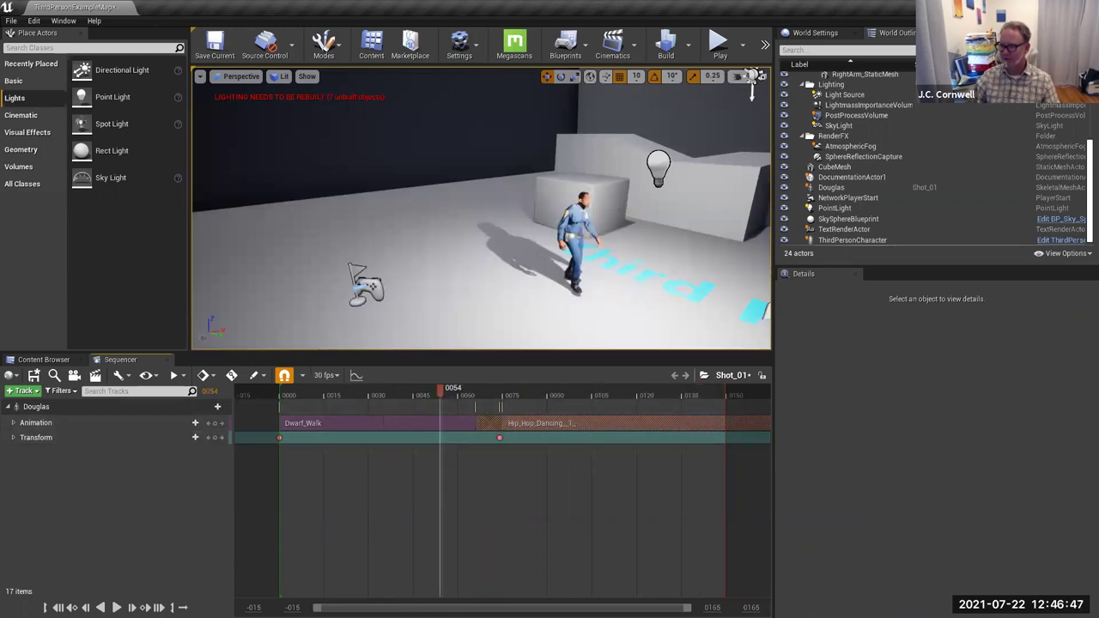
{"action": "left_click", "coordinate": [116, 607]}
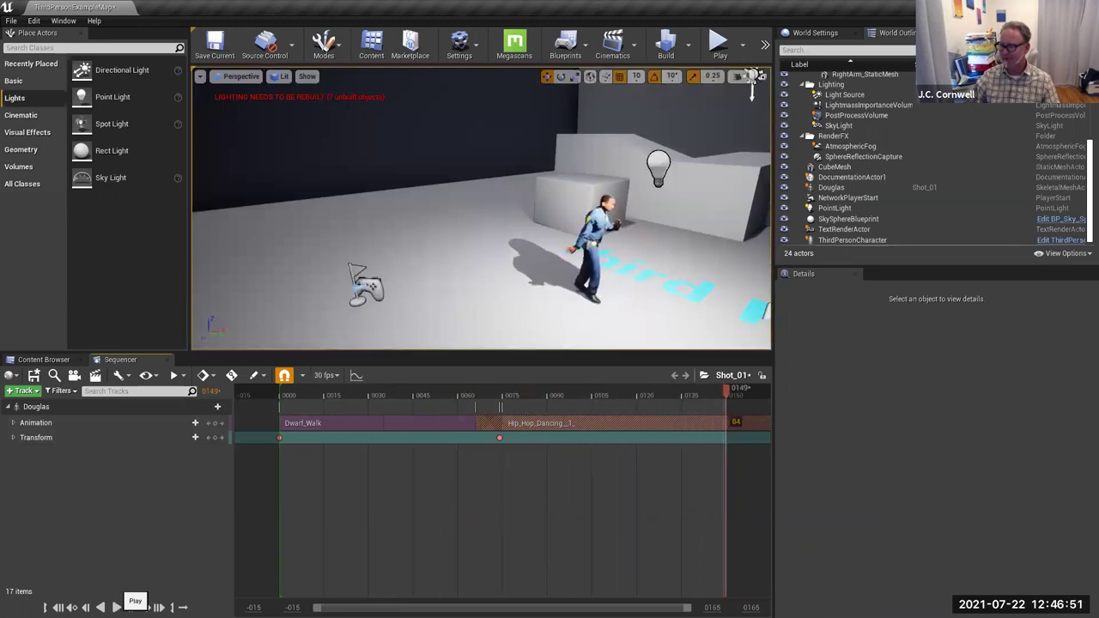
{"action": "left_click_drag", "start_coordinate": [478, 395], "coordinate": [437, 405]}
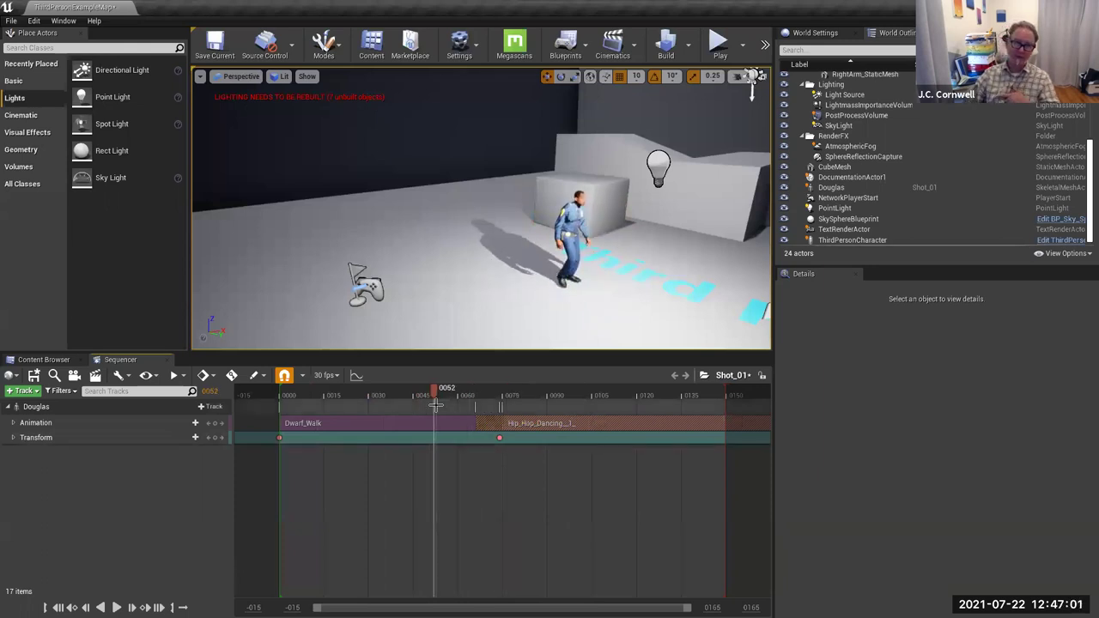
{"action": "left_click_drag", "start_coordinate": [436, 405], "coordinate": [559, 403]}
{"action": "left_click_drag", "start_coordinate": [675, 263], "coordinate": [577, 305]}
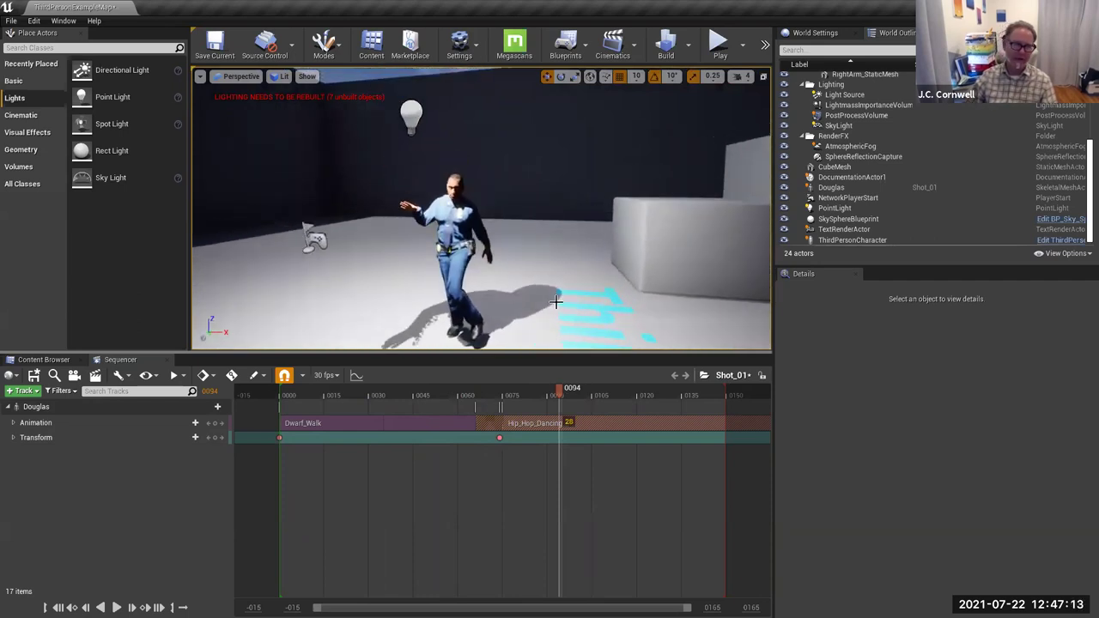
{"action": "left_click_drag", "start_coordinate": [556, 395], "coordinate": [520, 397]}
{"action": "mouse_move", "coordinate": [551, 307]}
{"action": "left_mouse_down"}
{"action": "mouse_move", "coordinate": [515, 331]}
{"action": "mouse_move", "coordinate": [524, 313]}
{"action": "mouse_move", "coordinate": [553, 311]}
{"action": "left_mouse_up"}
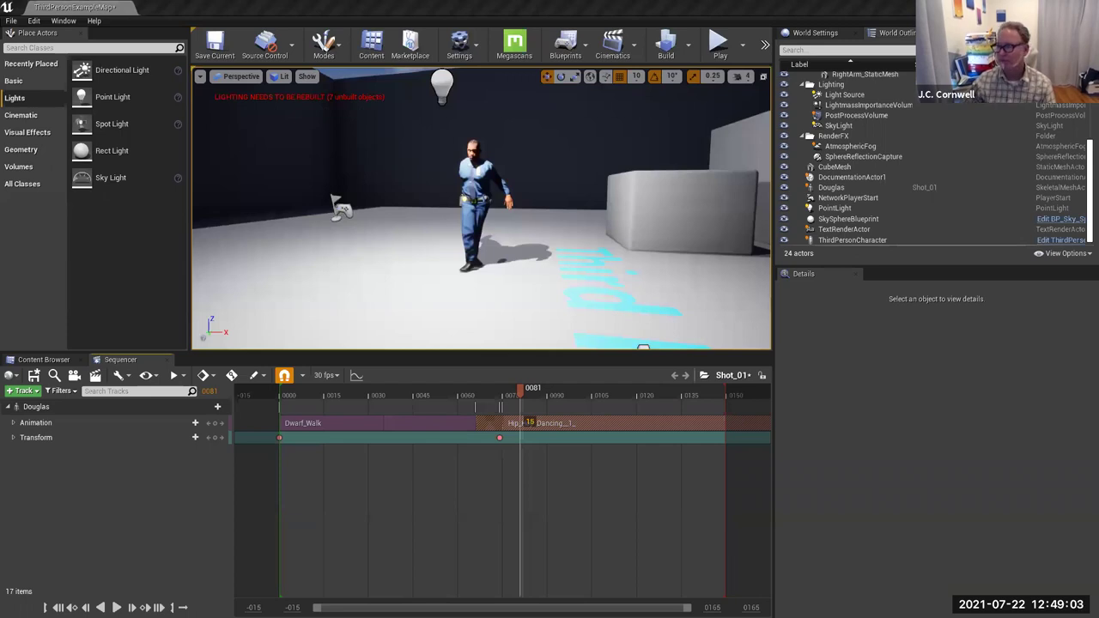
Search Google for 'audacity' in a new tab, open audacityteam.org, then return to Audacity.
{"action": "key", "text": "alt+Tab"}
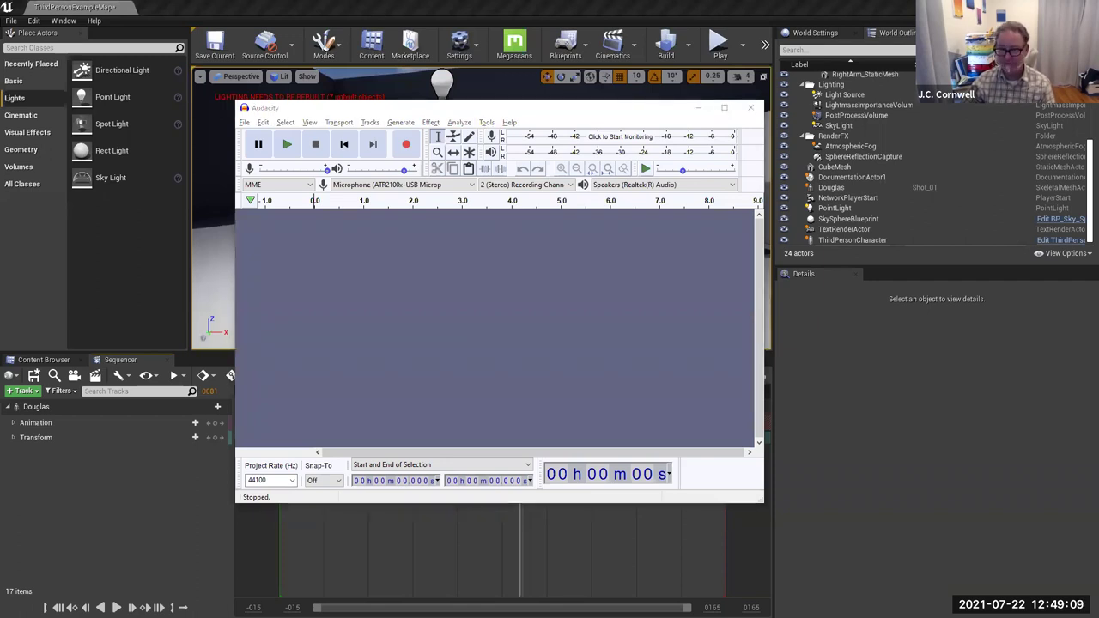
{"action": "key", "text": "alt+Tab"}
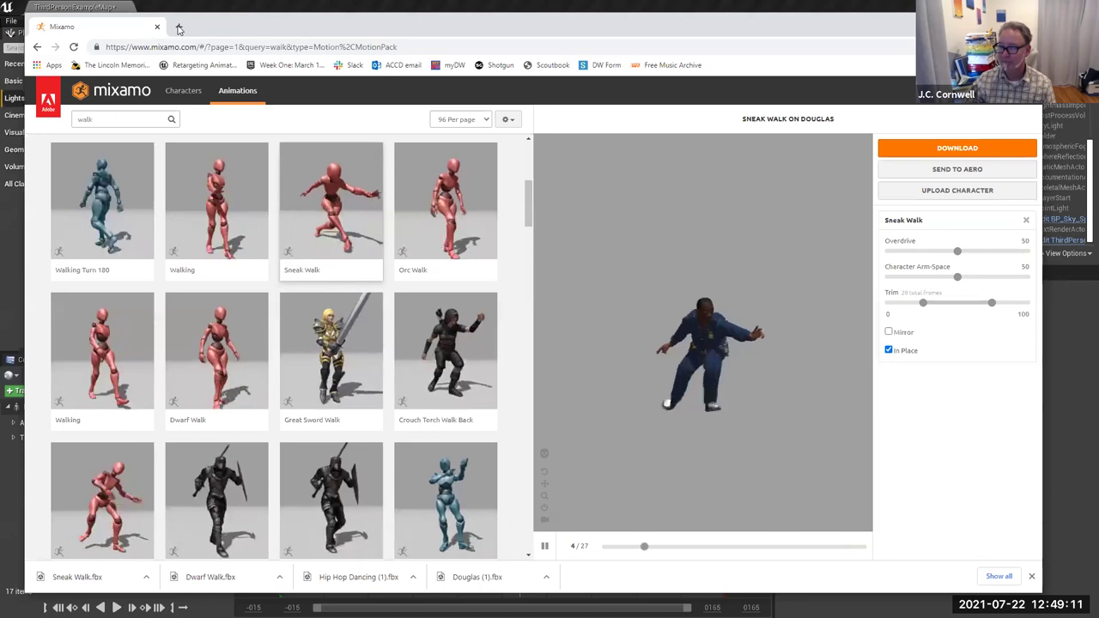
{"action": "left_click", "coordinate": [178, 28]}
{"action": "type", "text": "aud"}
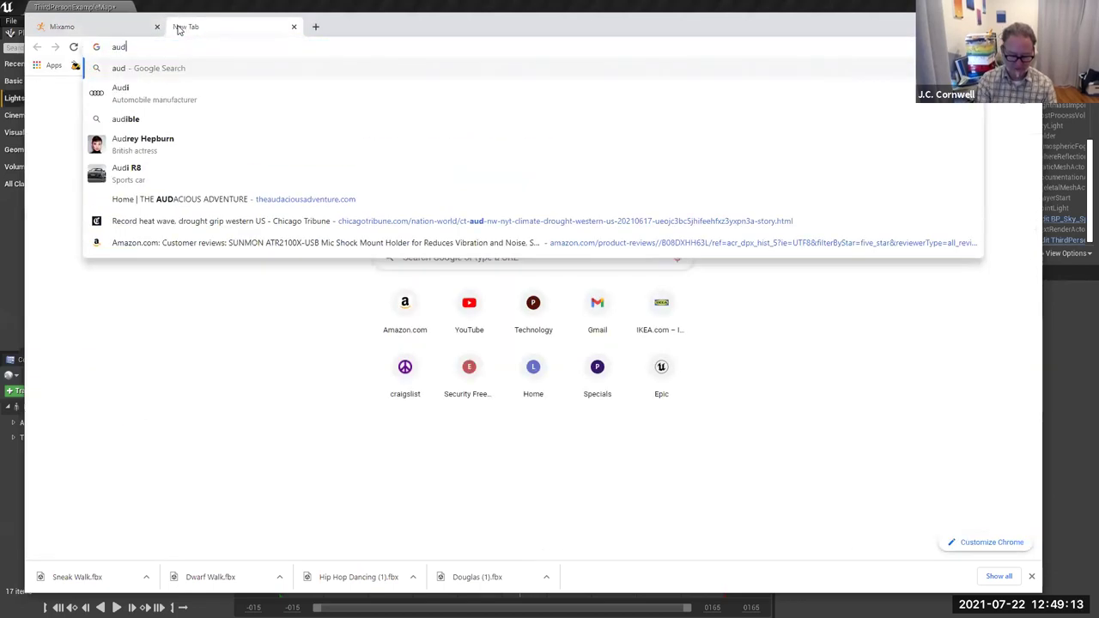
{"action": "type", "text": "icity"}
{"action": "key", "text": "Return"}
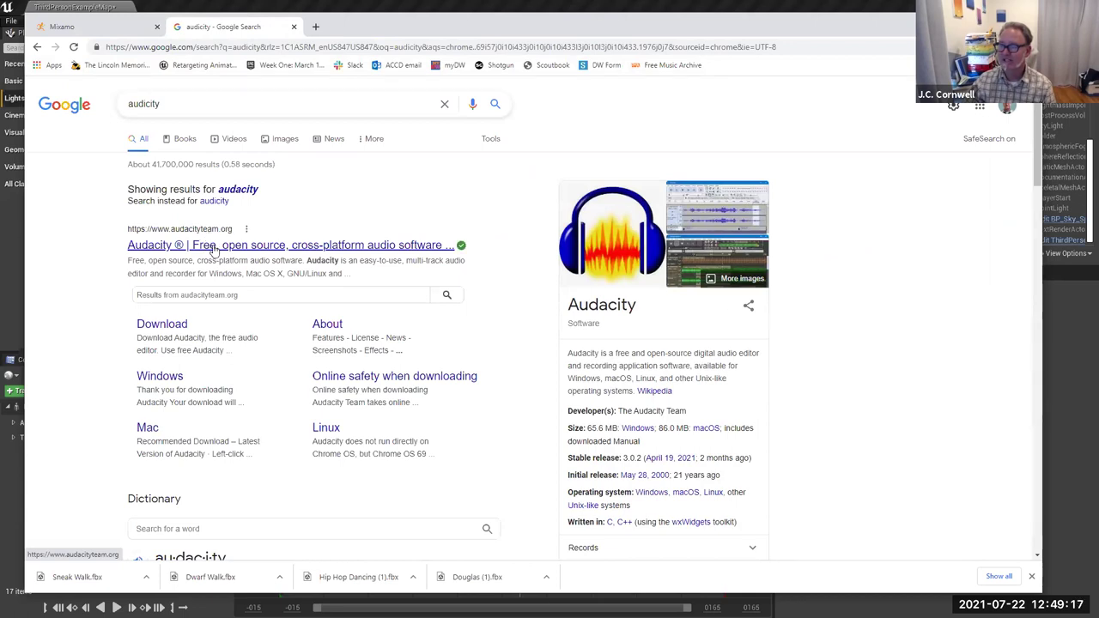
{"action": "left_click", "coordinate": [215, 248]}
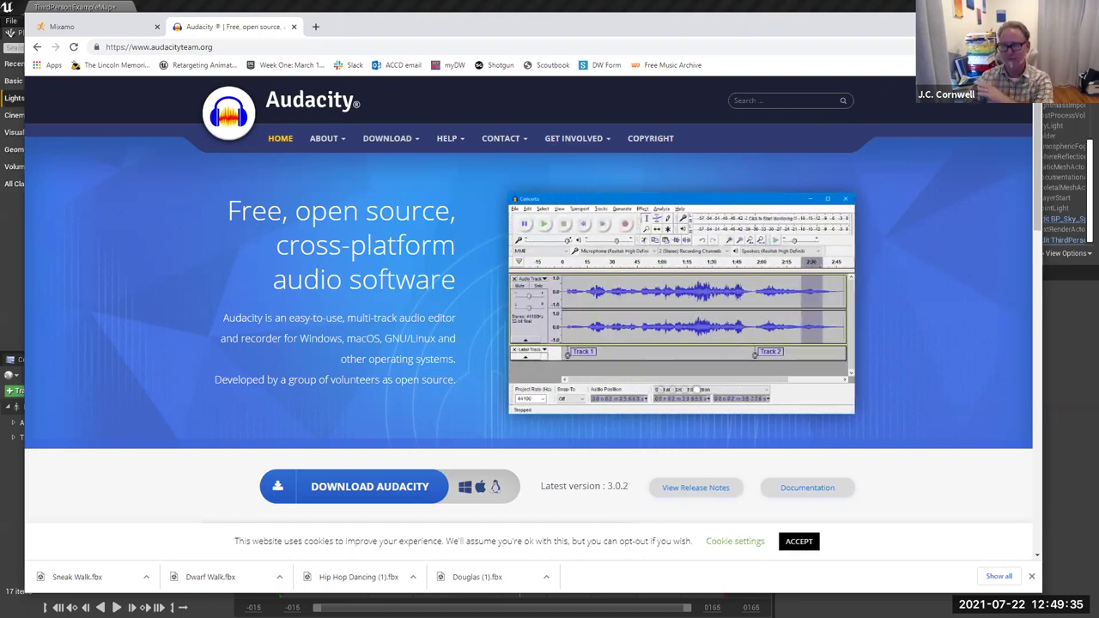
{"action": "key", "text": "alt+Tab"}
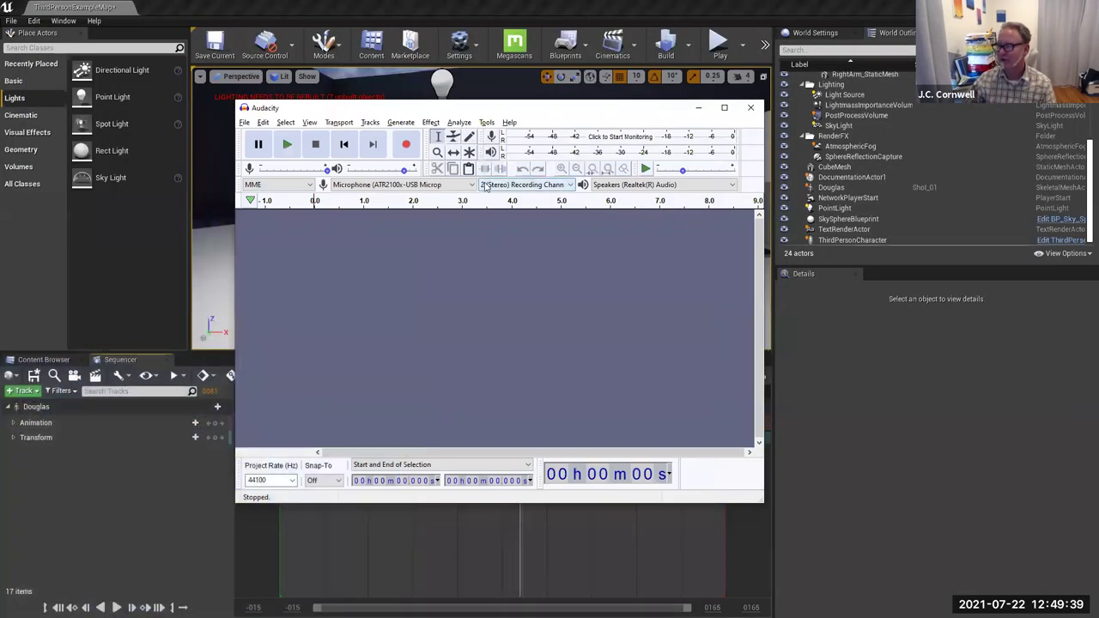
Keep Microphone (ATR2100x-USB) as the recording input and start the input level meter.
{"action": "left_click", "coordinate": [368, 186]}
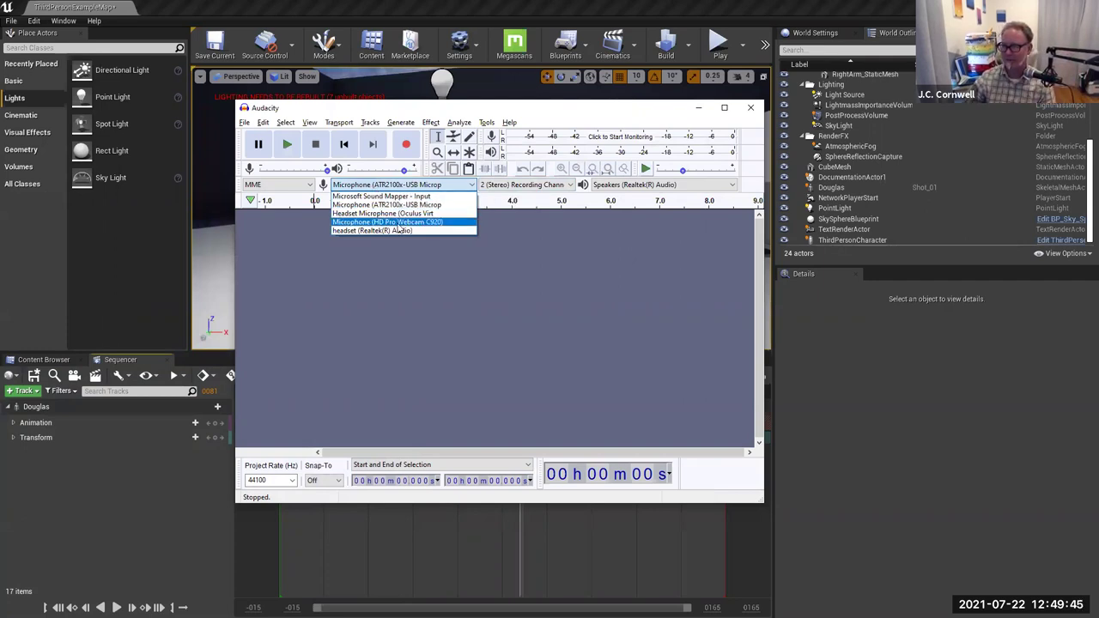
{"action": "left_click", "coordinate": [391, 207]}
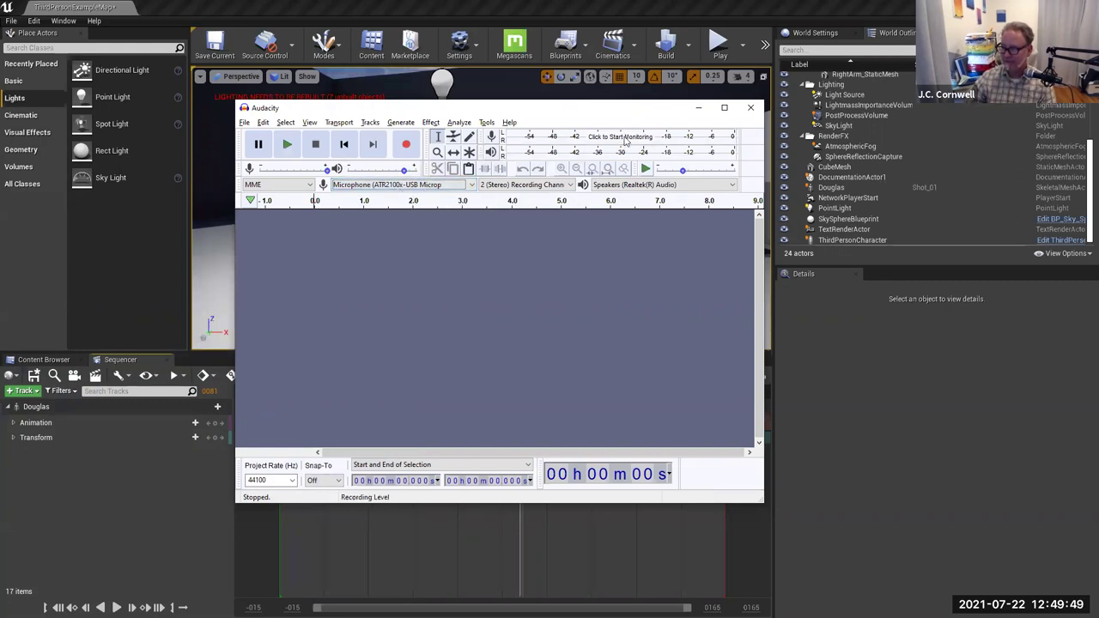
{"action": "left_click", "coordinate": [623, 141]}
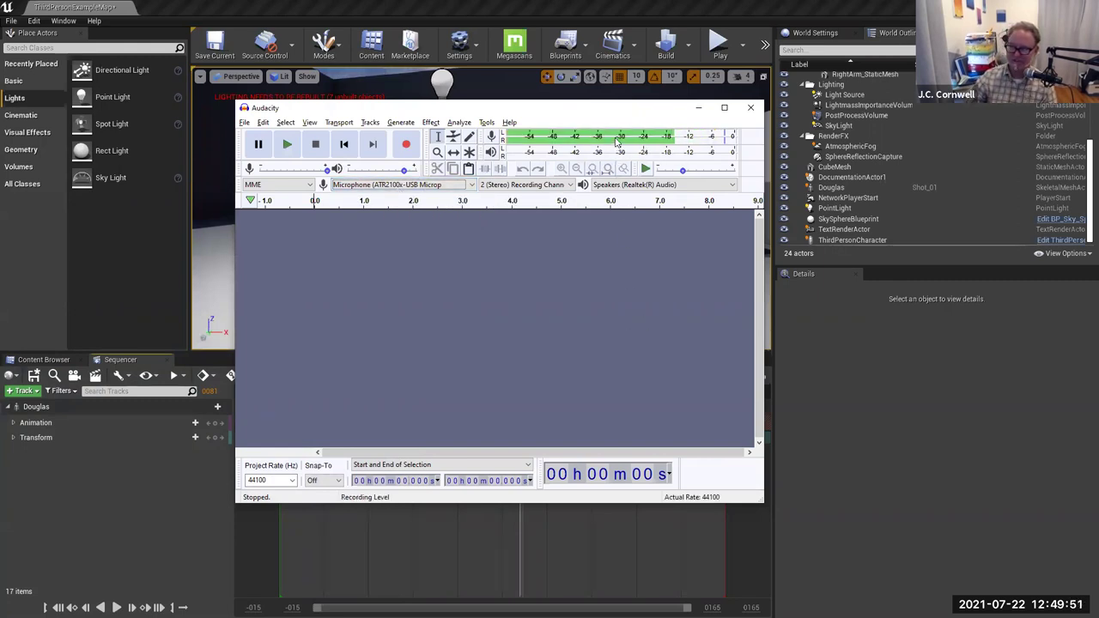
{"action": "left_click", "coordinate": [618, 141]}
{"action": "left_click", "coordinate": [623, 141]}
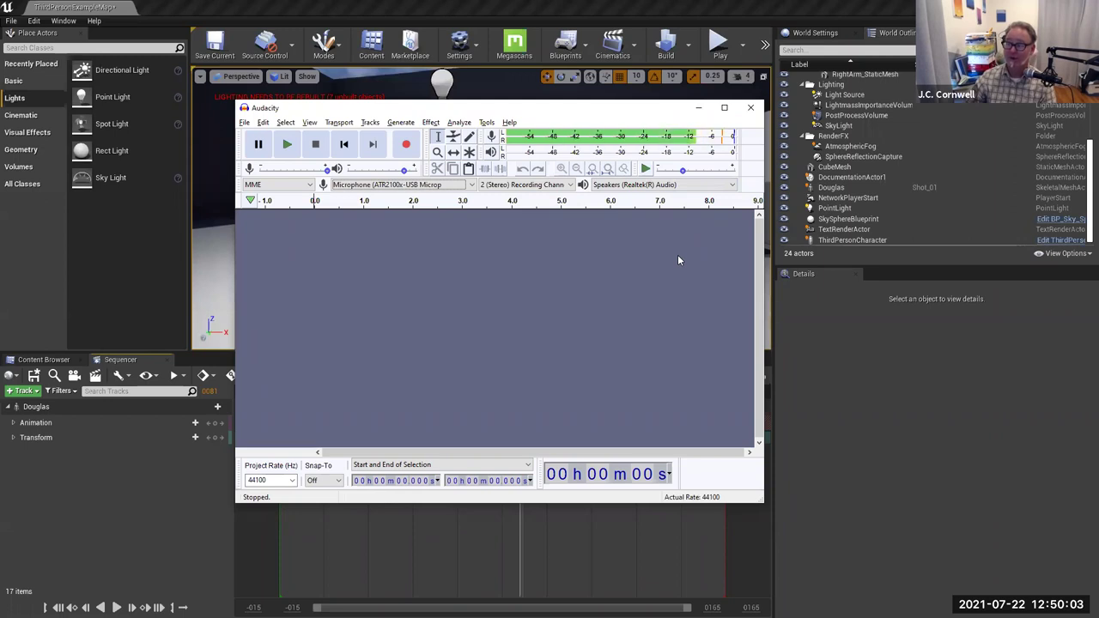
Record about nine seconds of spoken chatter and select the spoken part of the waveform.
{"action": "left_click", "coordinate": [406, 146]}
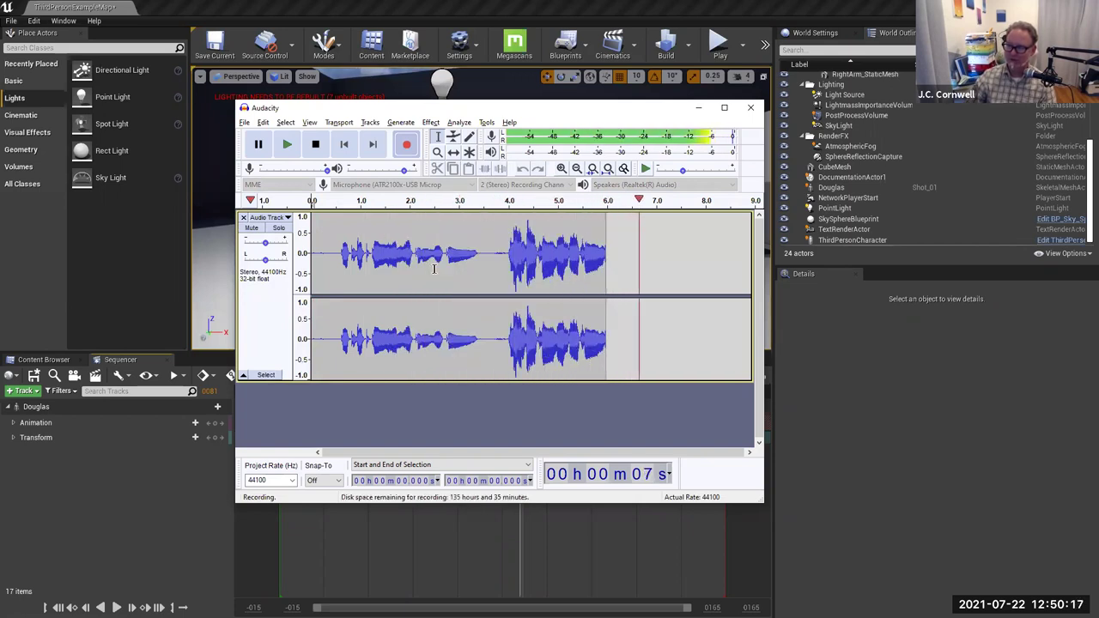
{"action": "left_click", "coordinate": [316, 146]}
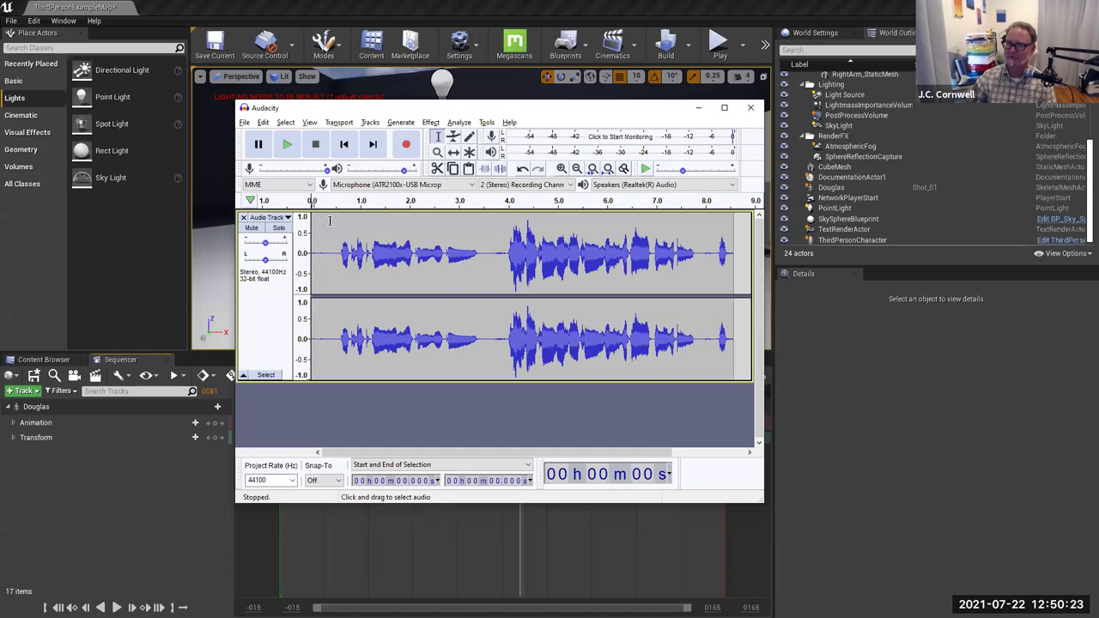
{"action": "left_click_drag", "start_coordinate": [327, 224], "coordinate": [709, 243]}
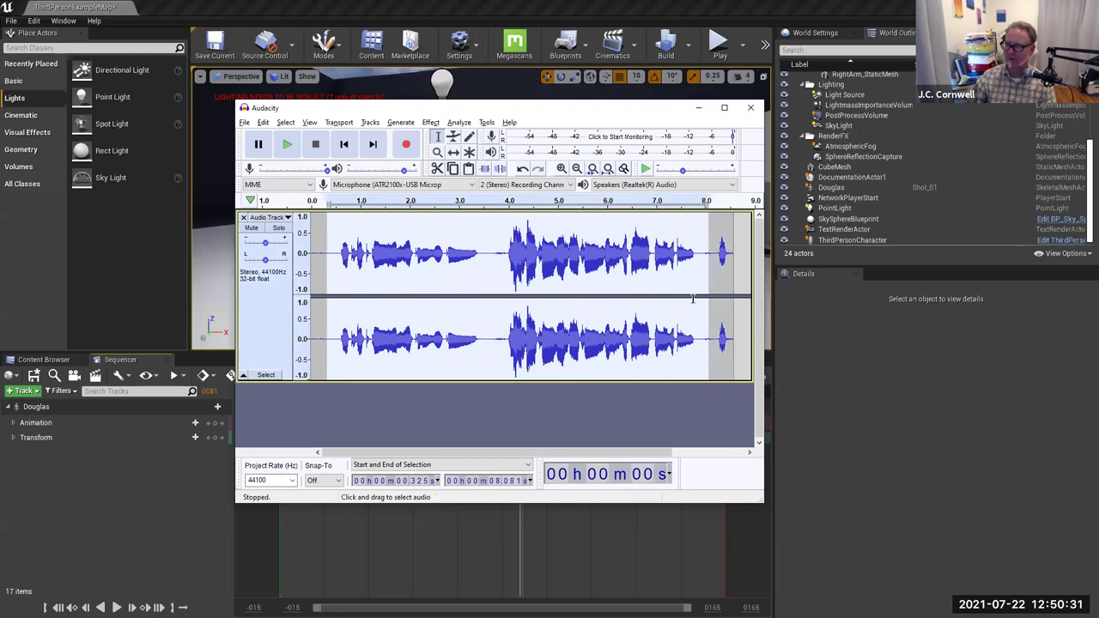
Export the recording as WAV, saving it as chatter.wav in the Music folder.
{"action": "left_click", "coordinate": [245, 122]}
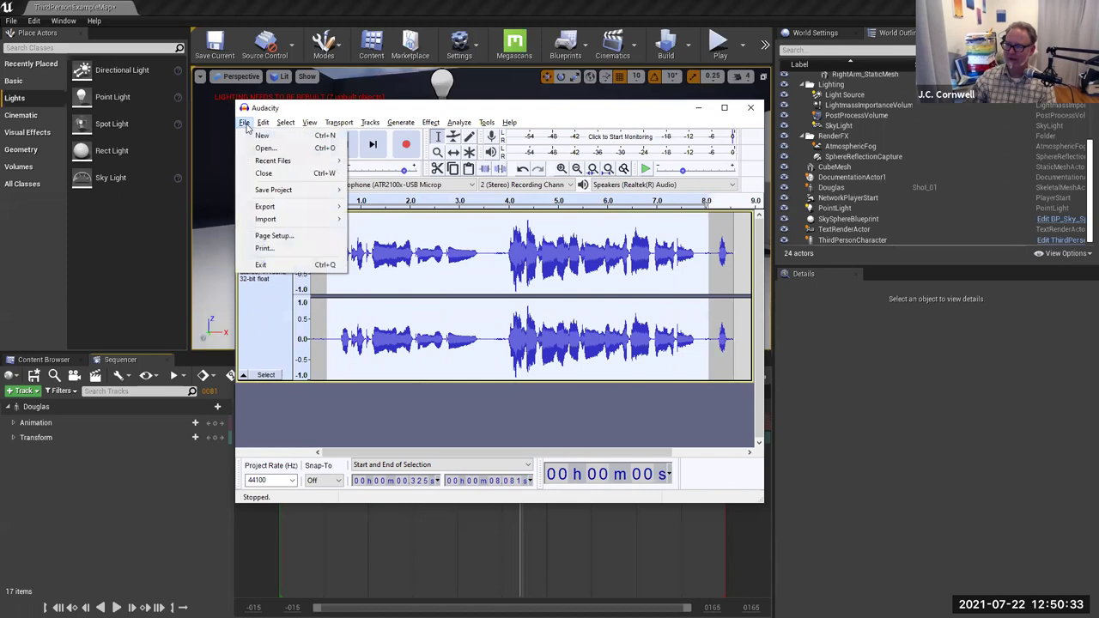
{"action": "mouse_move", "coordinate": [274, 209]}
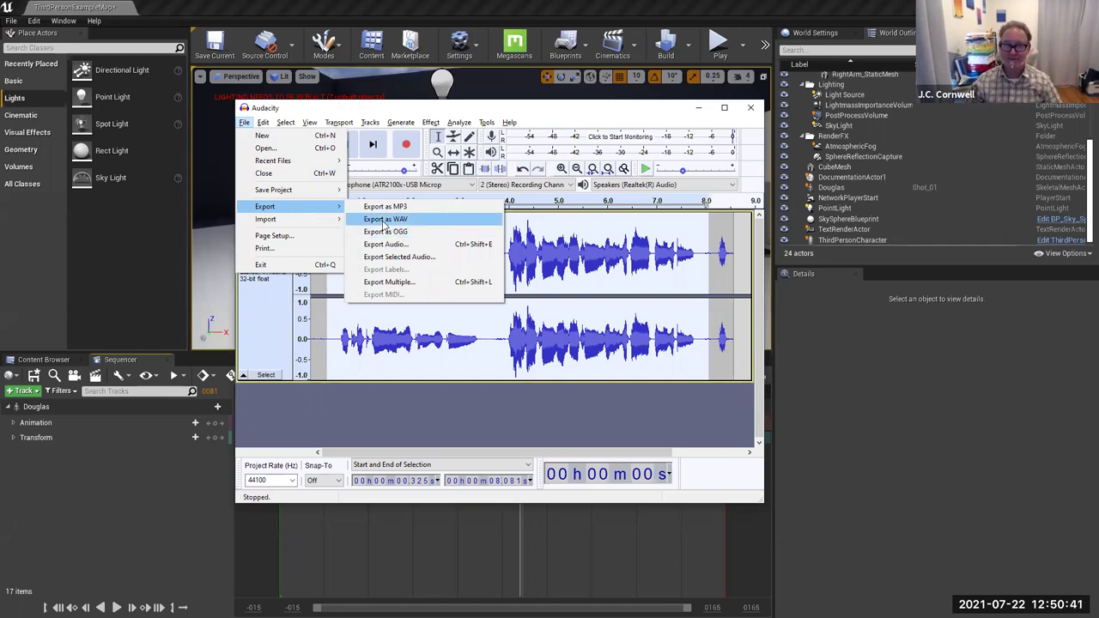
{"action": "left_click", "coordinate": [384, 220]}
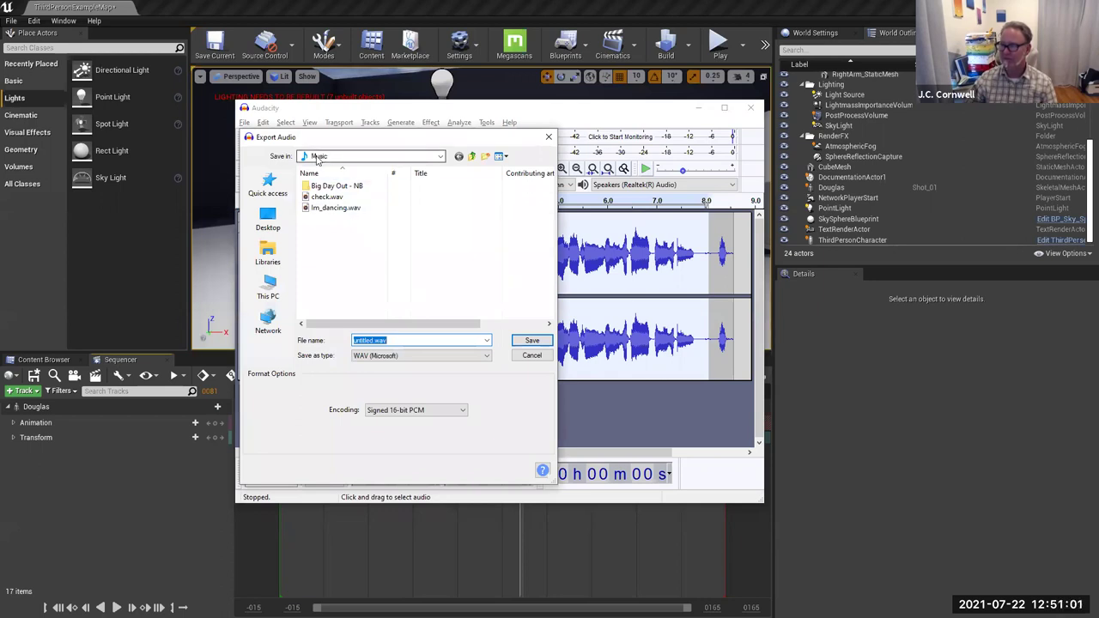
{"action": "left_click", "coordinate": [371, 340]}
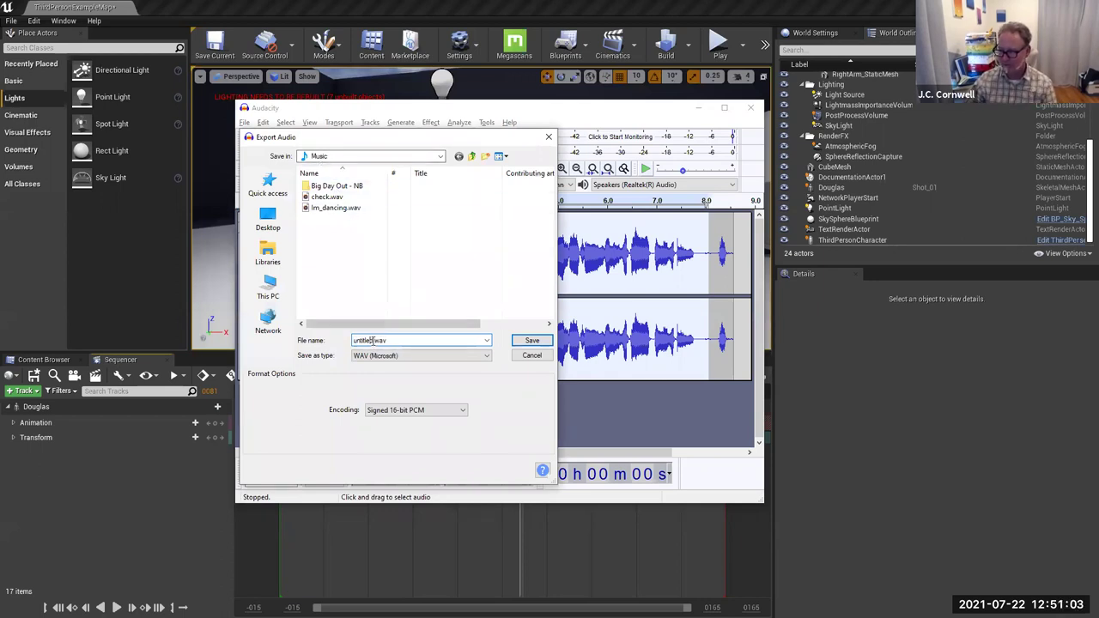
{"action": "left_click_drag", "start_coordinate": [373, 341], "coordinate": [352, 341]}
{"action": "type", "text": "cha"}
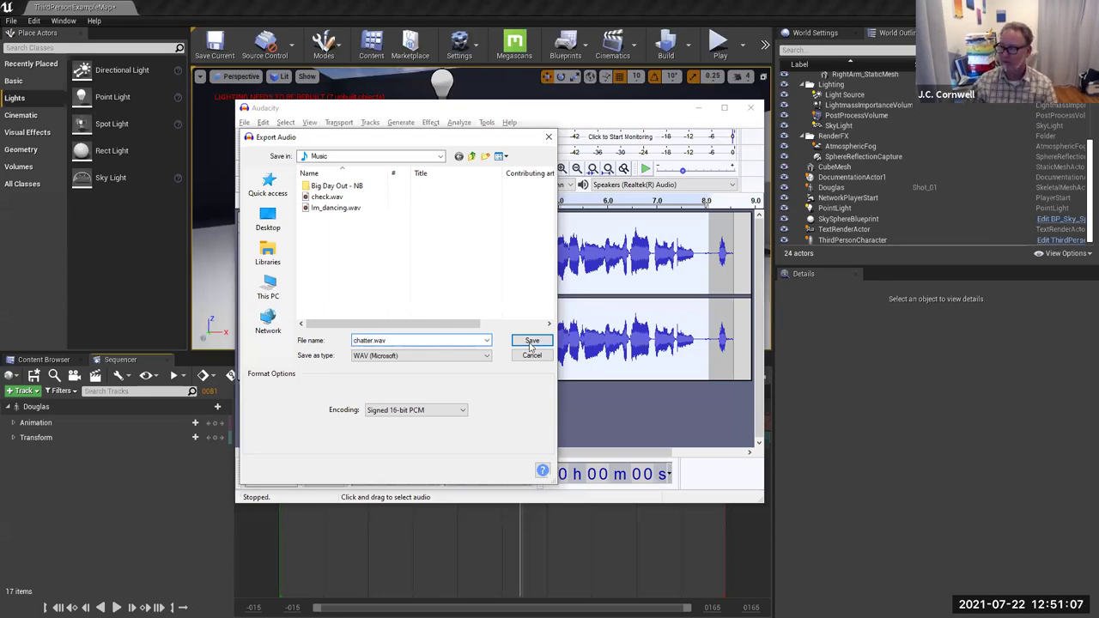
{"action": "left_click", "coordinate": [531, 341]}
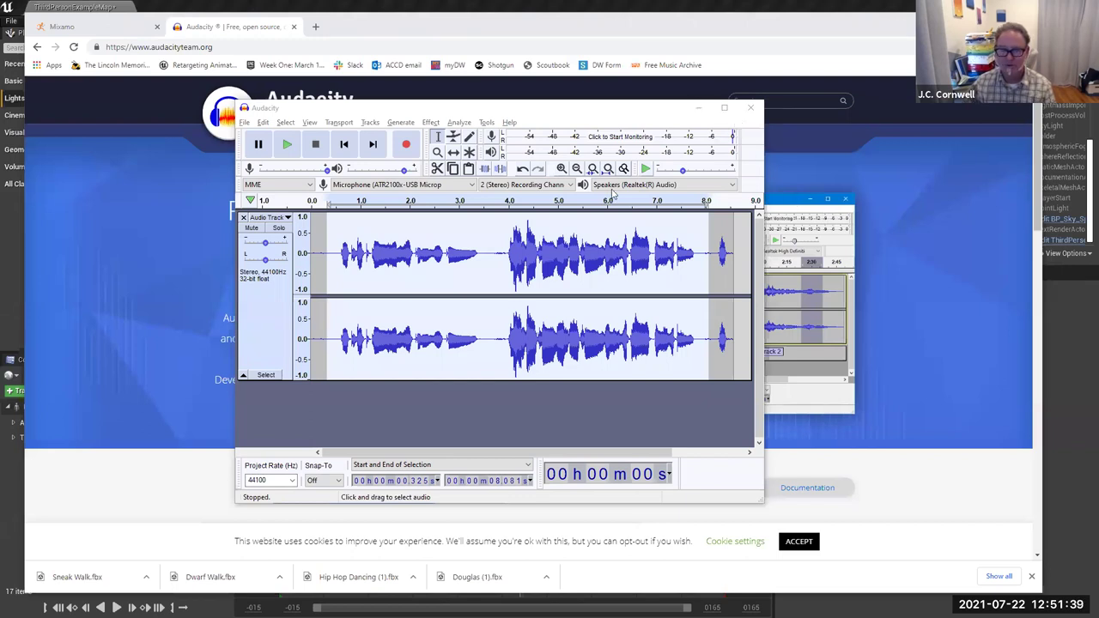
Accept the metadata tags to finish exporting chatter.wav into Music, then close Audacity.
{"action": "key", "text": "alt+Tab"}
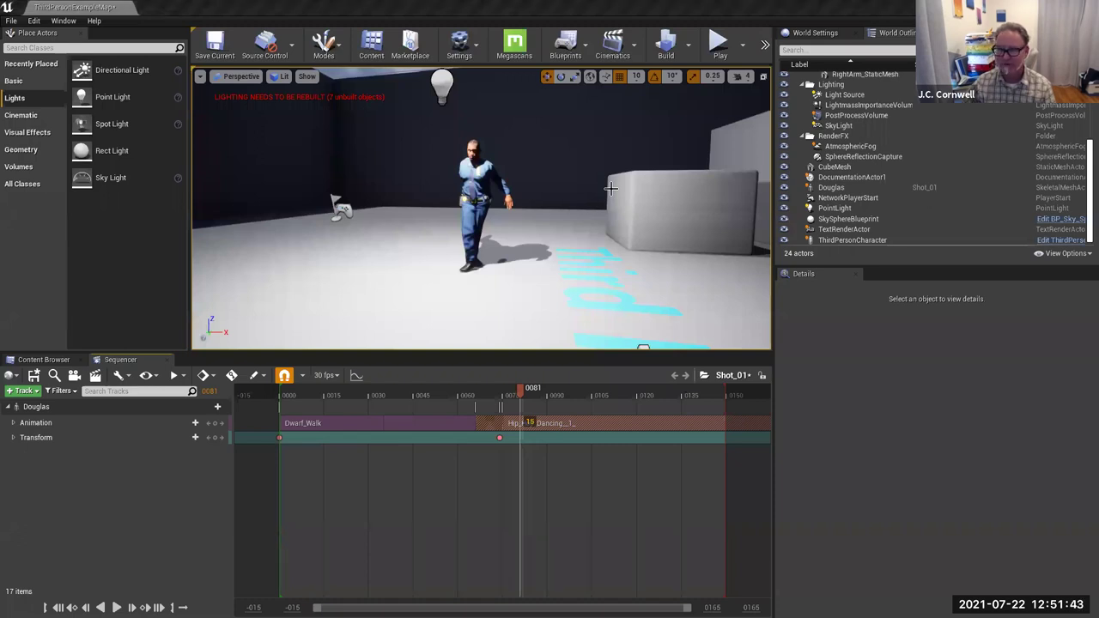
{"action": "key", "text": "alt+Tab"}
{"action": "left_click", "coordinate": [562, 226]}
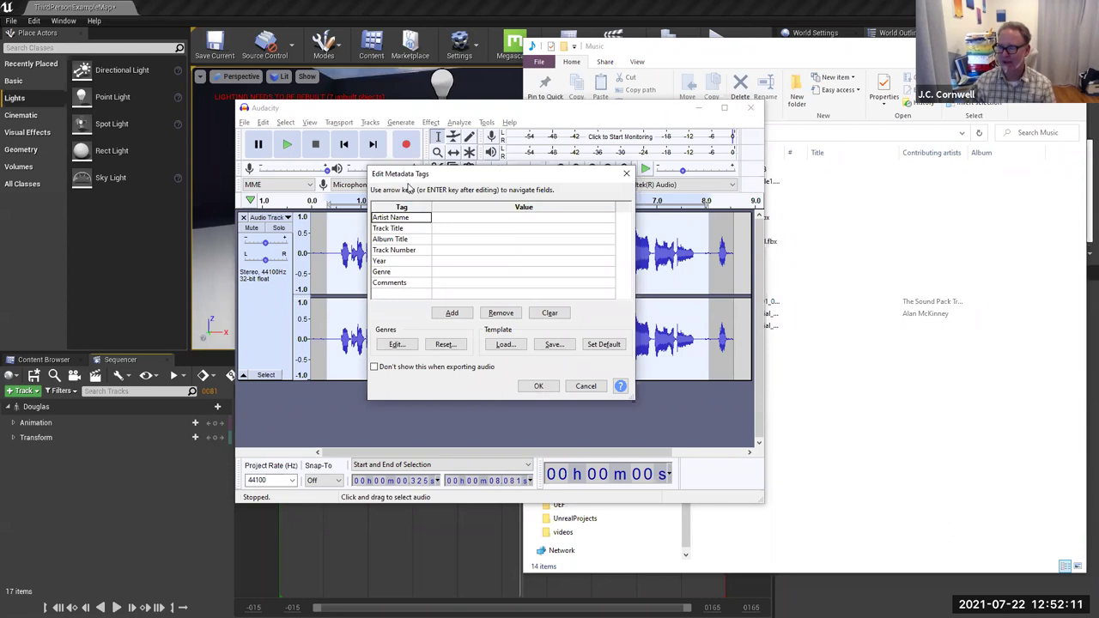
{"action": "left_click", "coordinate": [539, 387]}
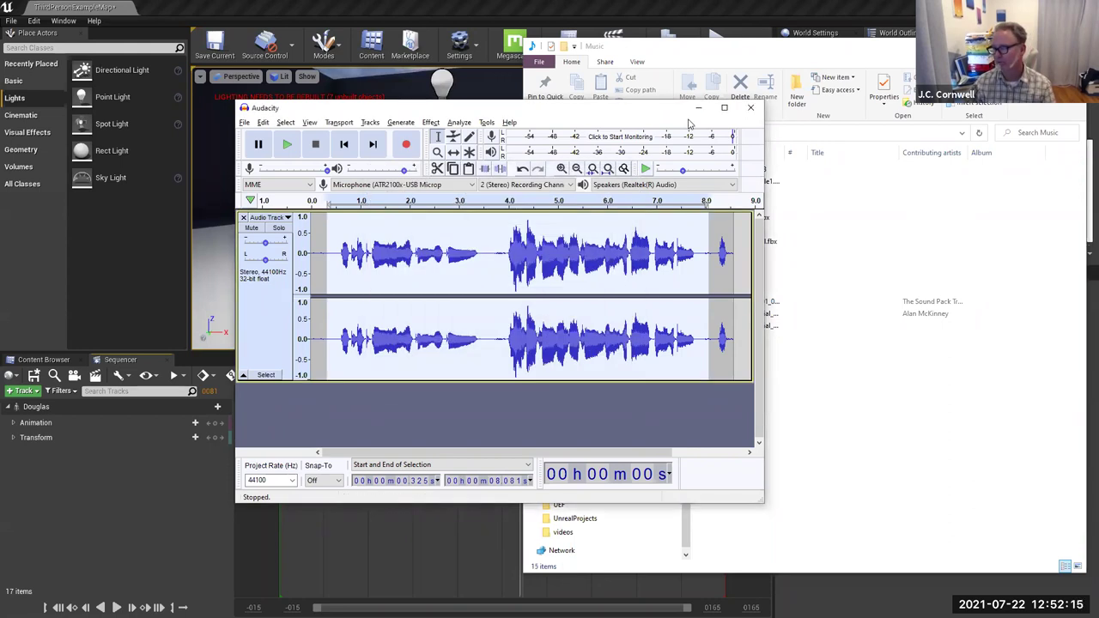
{"action": "left_click", "coordinate": [664, 108]}
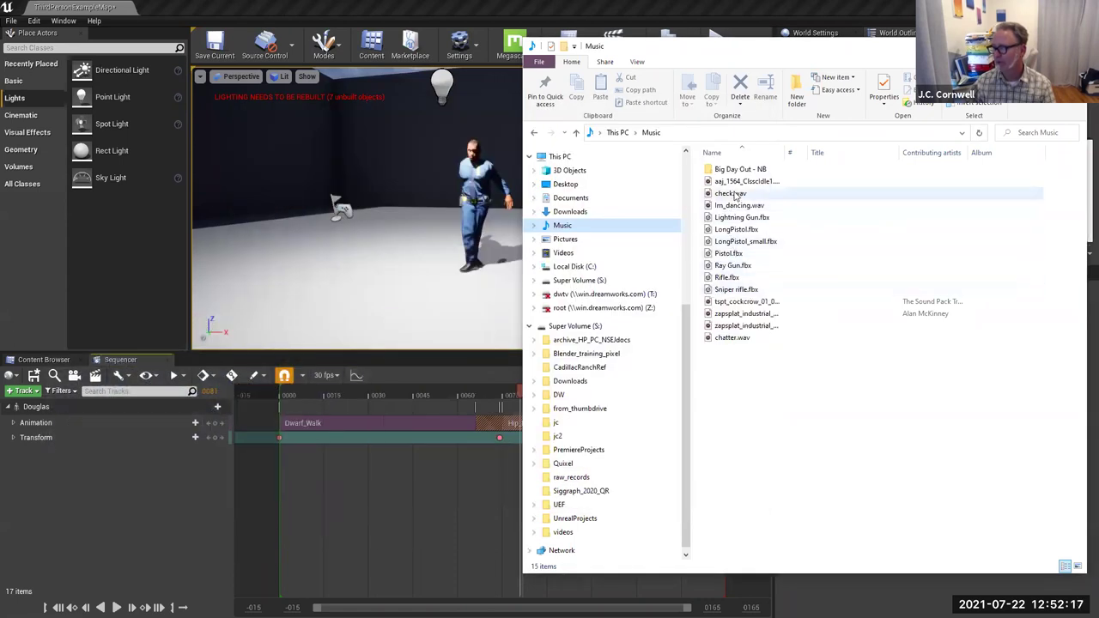
Refresh the Music folder so chatter.wav appears, then return to Unreal's Content Browser.
{"action": "left_click", "coordinate": [563, 253]}
{"action": "left_click", "coordinate": [562, 226]}
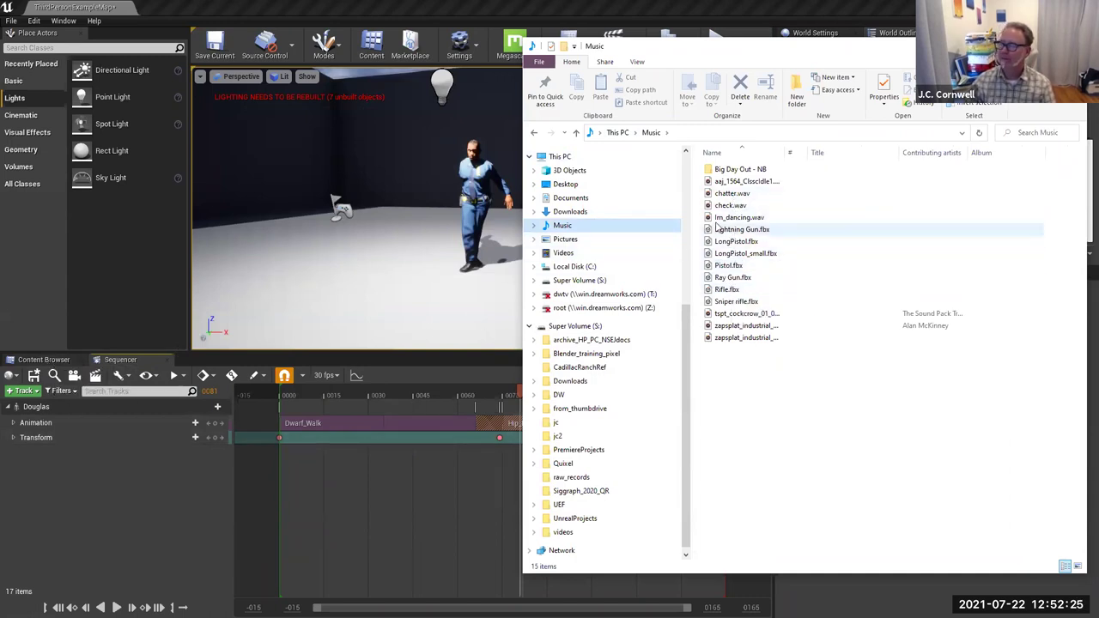
{"action": "left_click", "coordinate": [43, 359]}
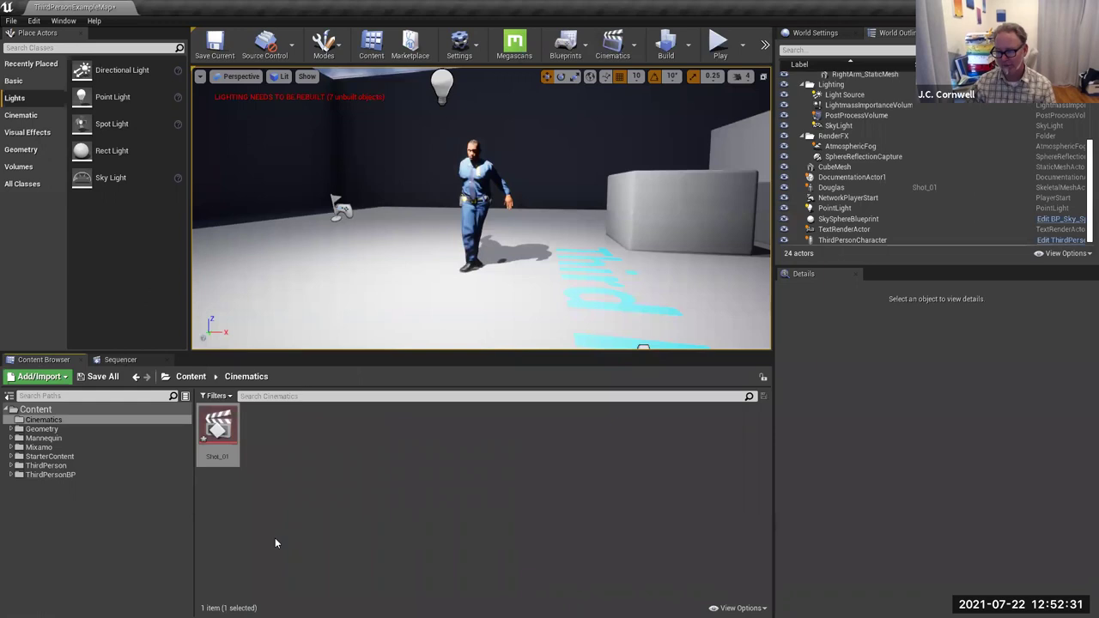
Create a new voiceover folder under Content and open it.
{"action": "left_click", "coordinate": [38, 411]}
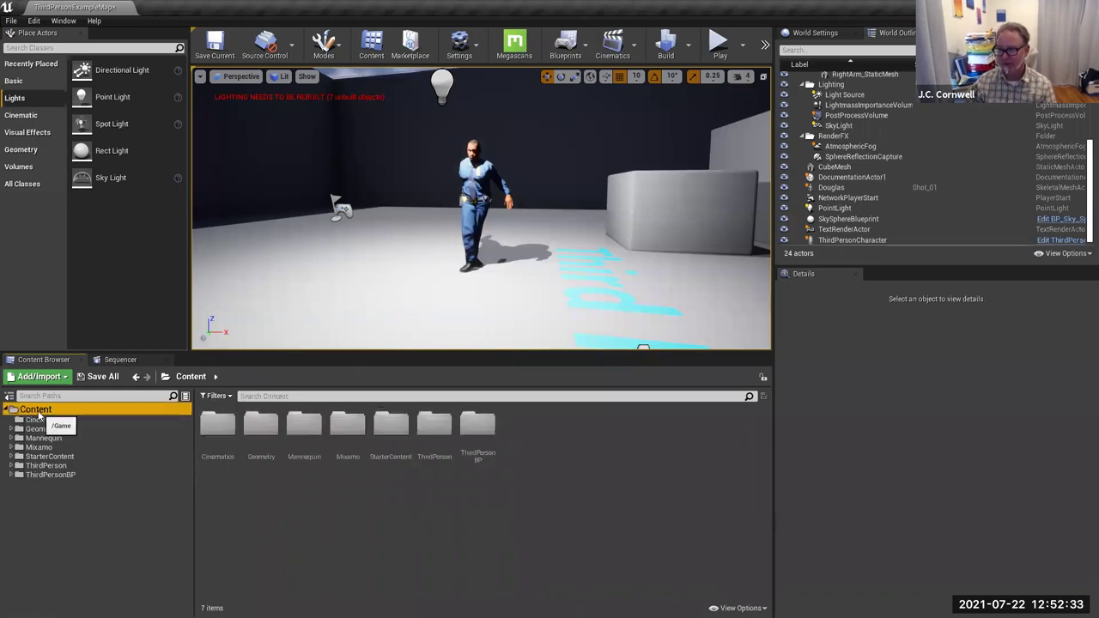
{"action": "right_click", "coordinate": [454, 537]}
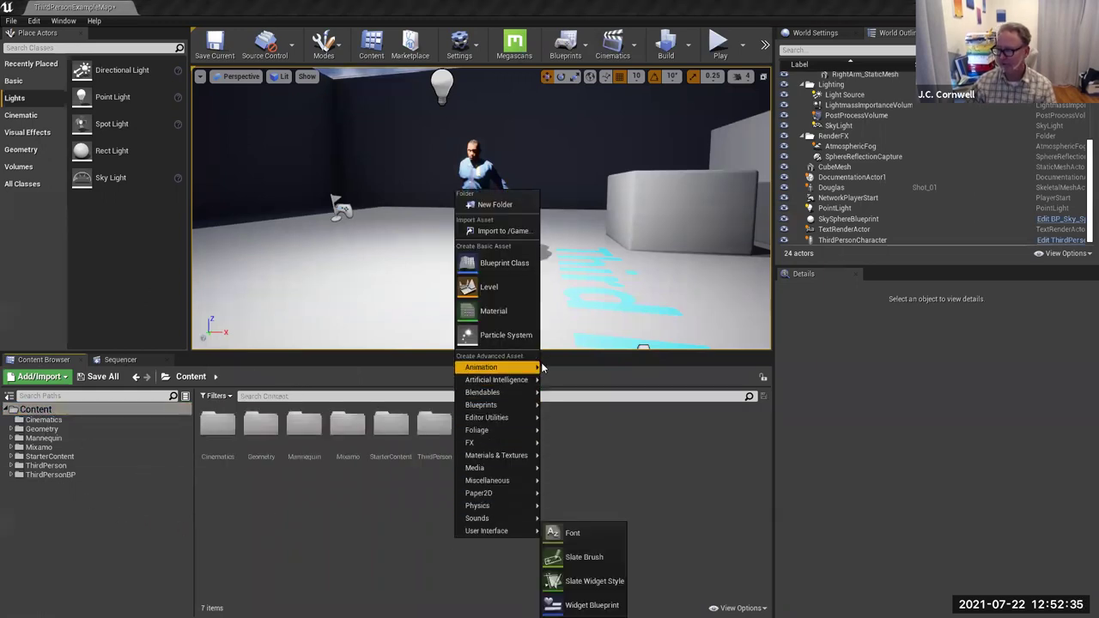
{"action": "left_click", "coordinate": [501, 206]}
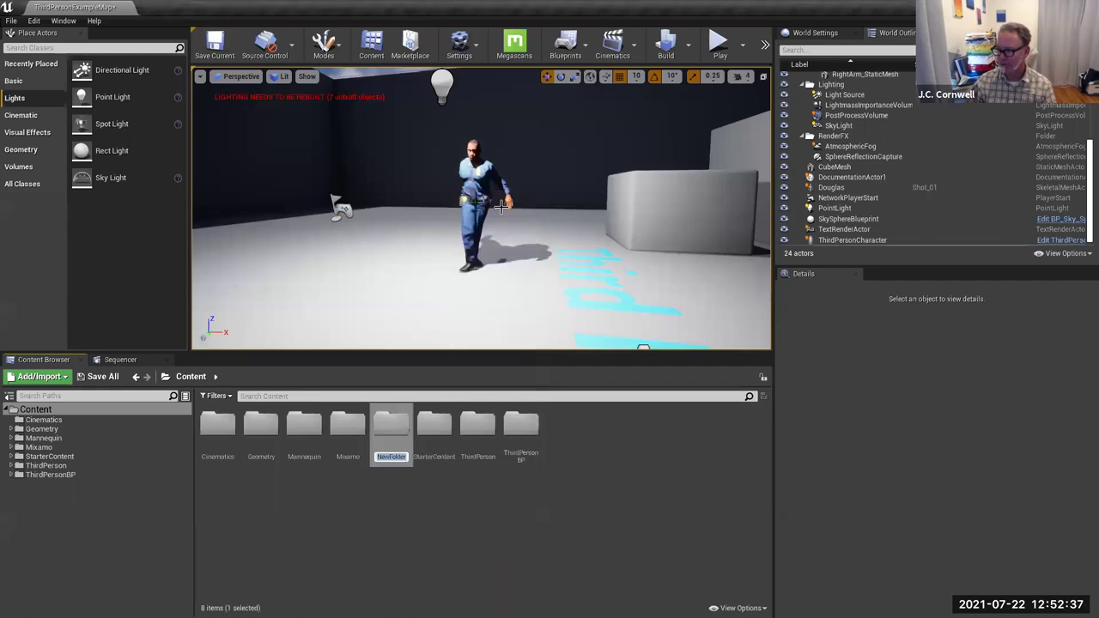
{"action": "type", "text": "Voices"}
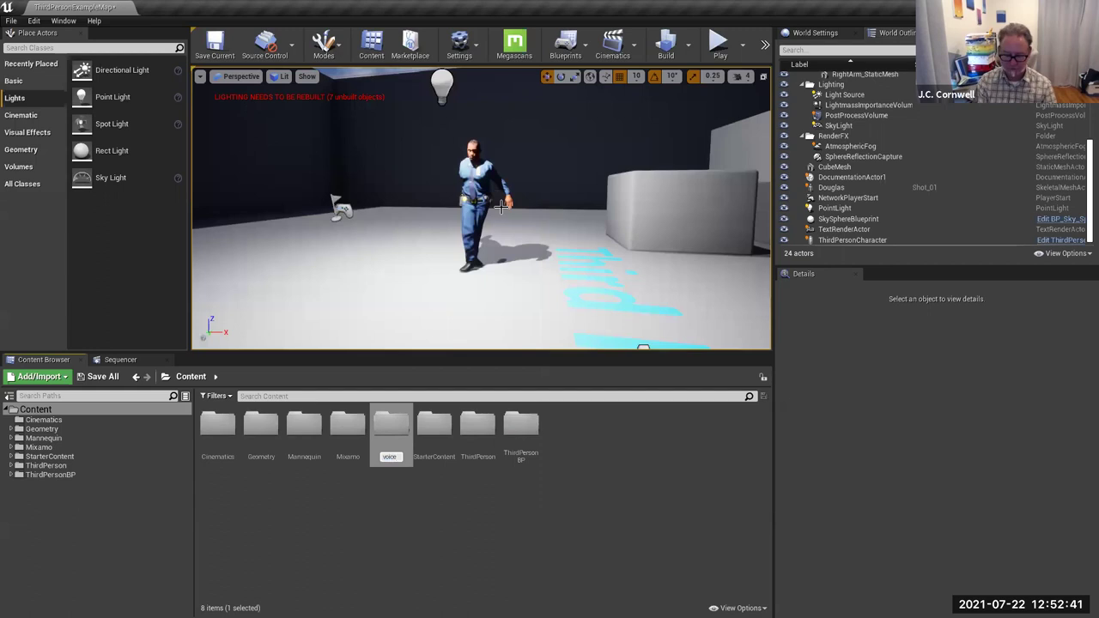
{"action": "key", "text": "Return"}
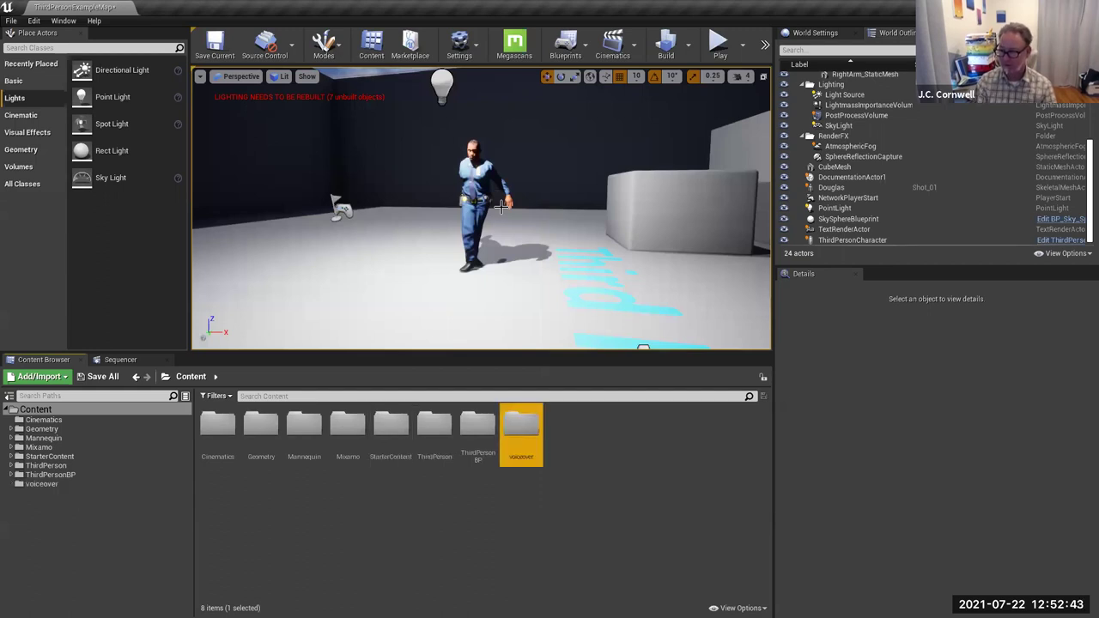
{"action": "double_click", "coordinate": [524, 423]}
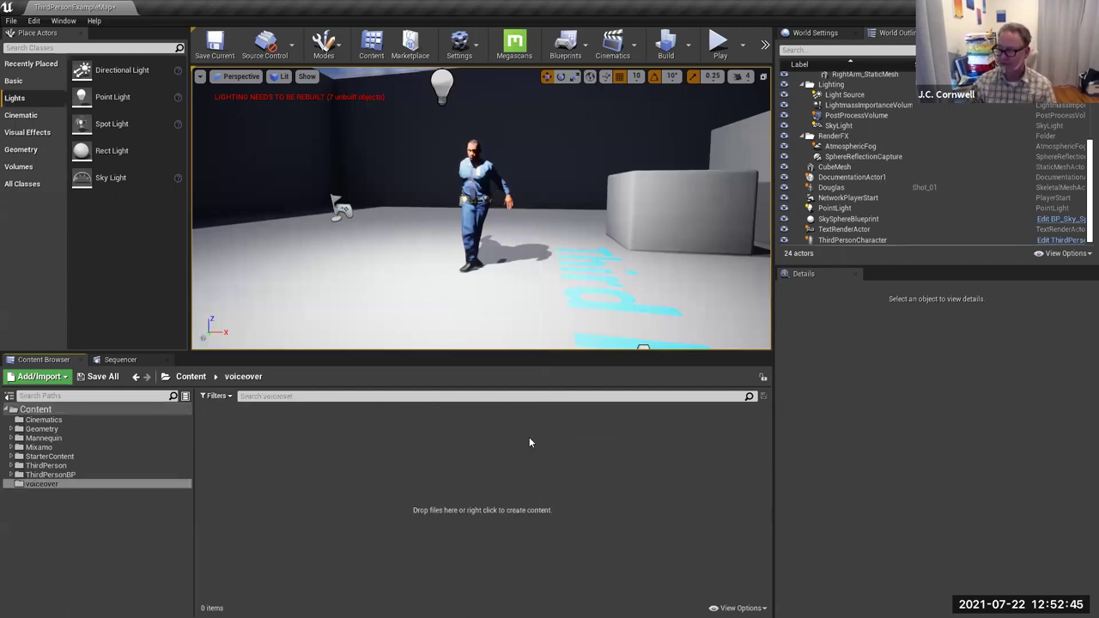
Drag chatter.wav from the Music folder into Unreal's voiceover folder to import it.
{"action": "key", "text": "alt+Tab"}
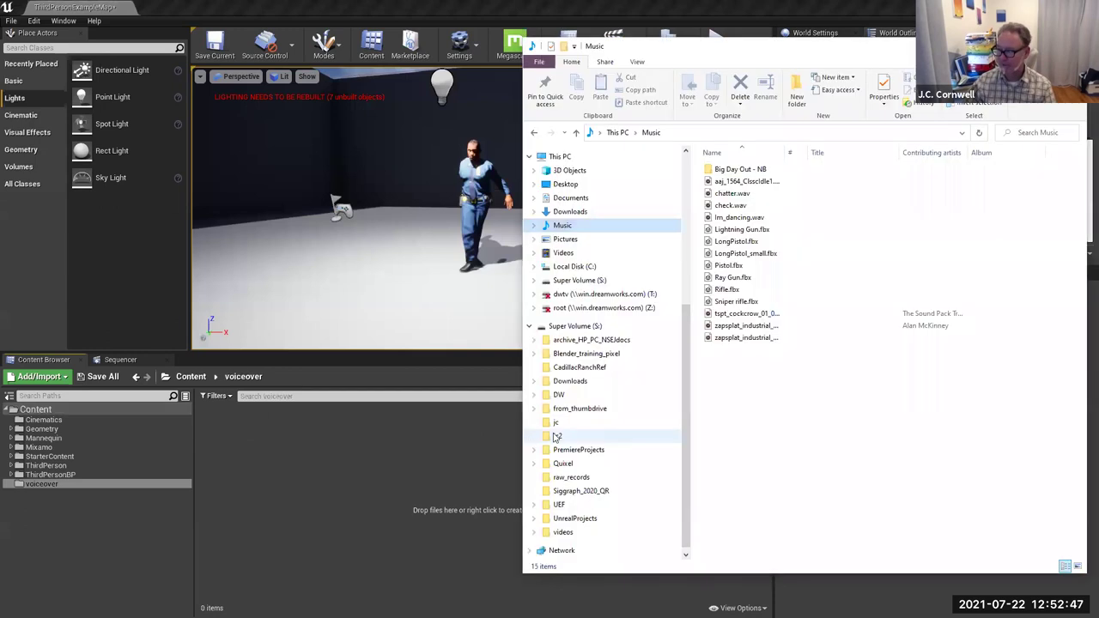
{"action": "left_click_drag", "start_coordinate": [730, 193], "coordinate": [308, 463]}
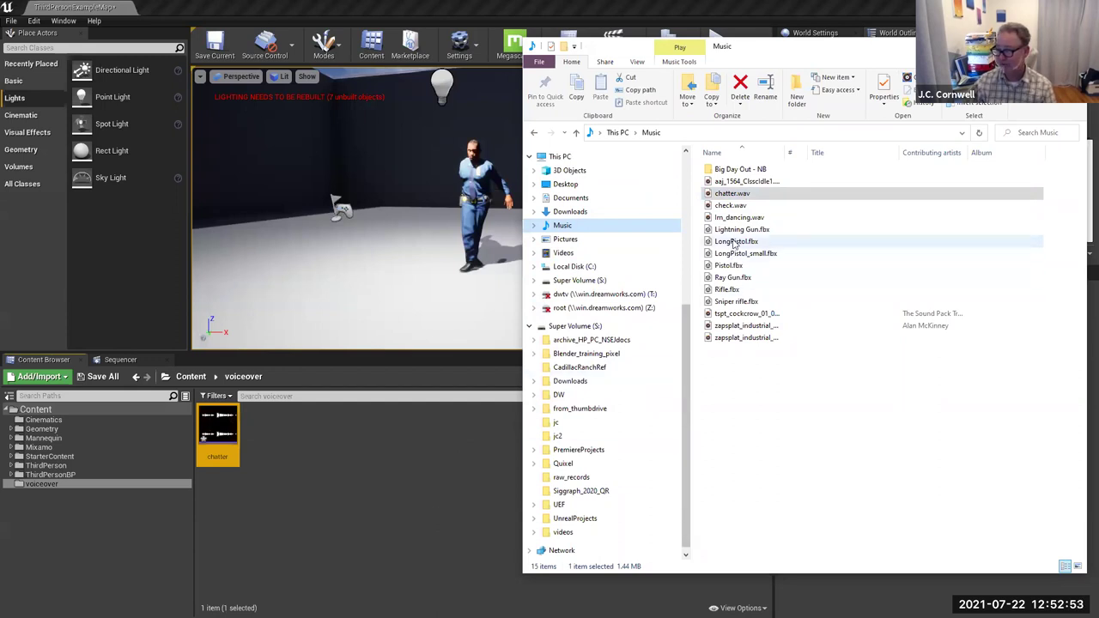
{"action": "key", "text": "alt+Tab"}
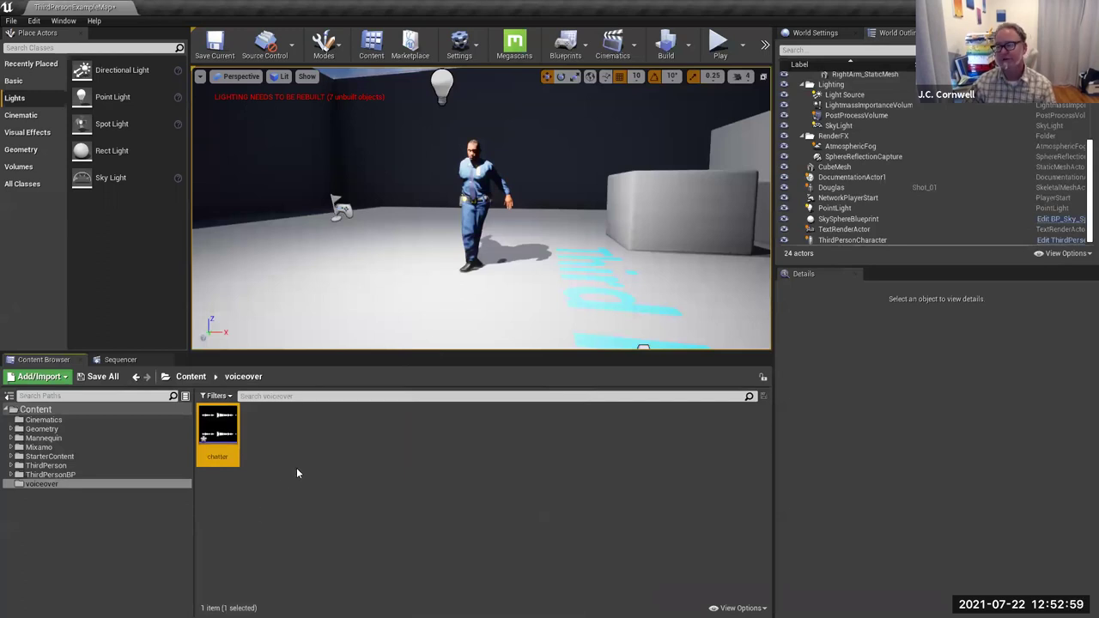
Add a master Audio track to the Shot_01 sequence.
{"action": "left_click", "coordinate": [120, 359]}
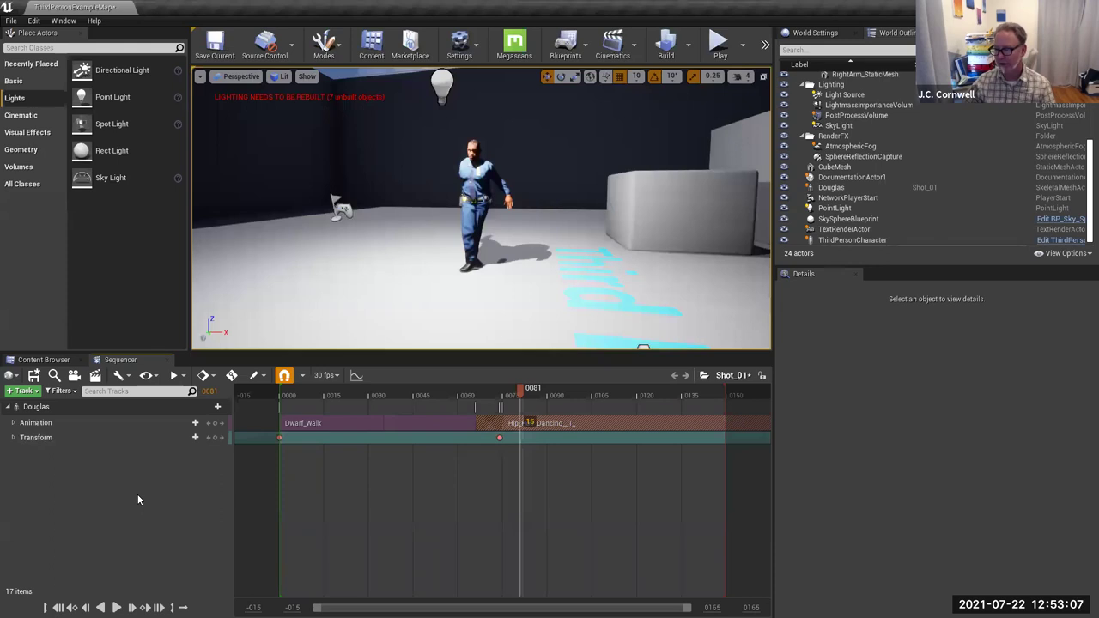
{"action": "left_click", "coordinate": [24, 391]}
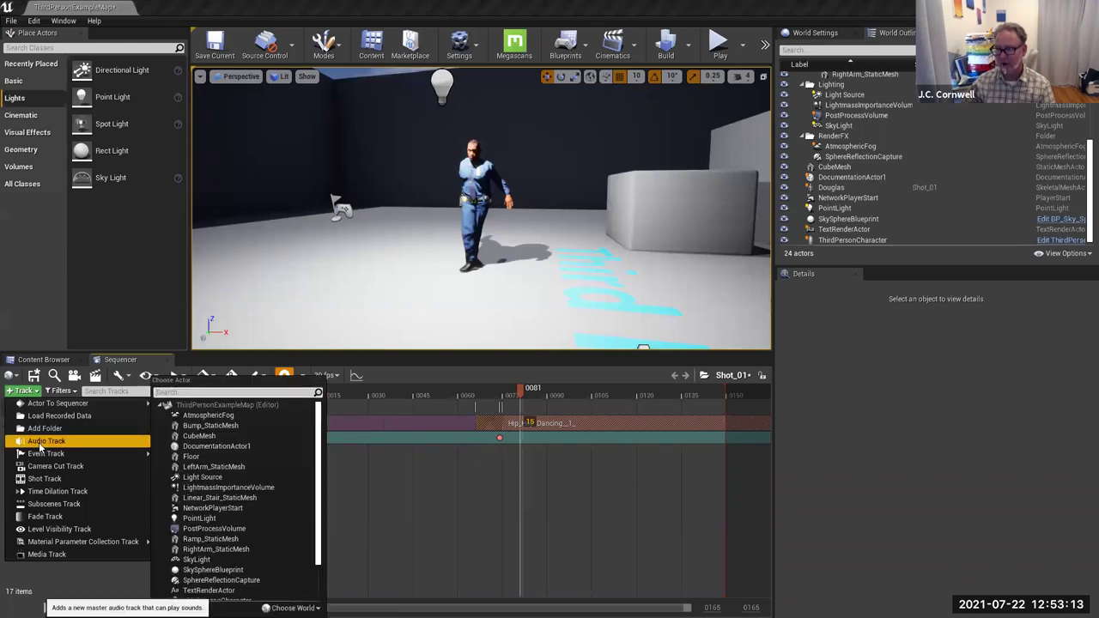
{"action": "left_click", "coordinate": [39, 442]}
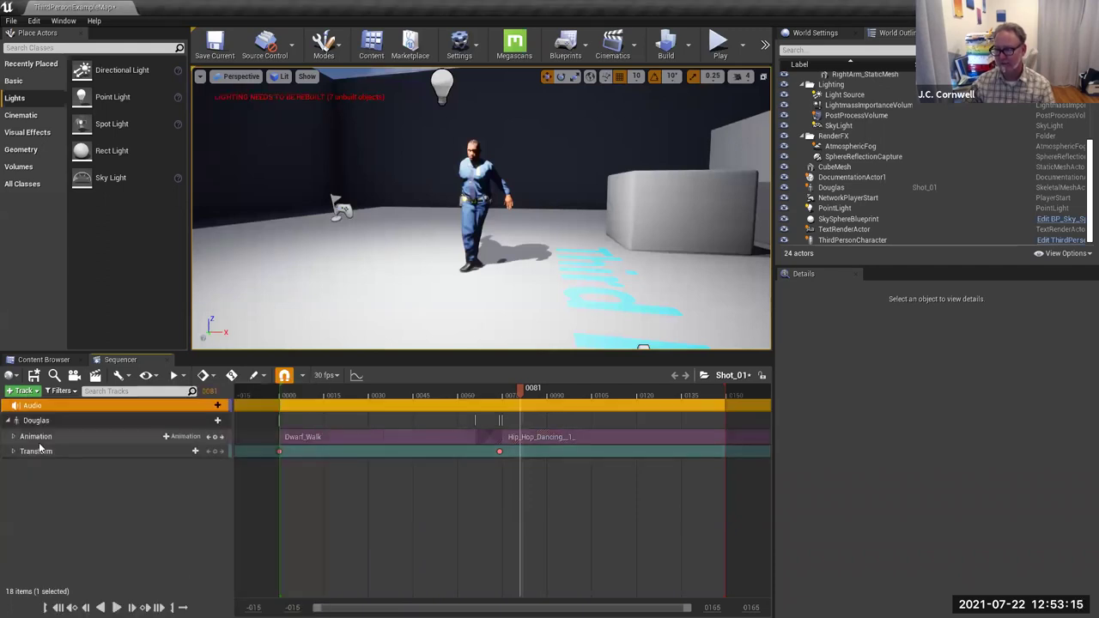
Place the chatter sound on the Audio track and slide it left to start near frame 0.
{"action": "left_click", "coordinate": [214, 407]}
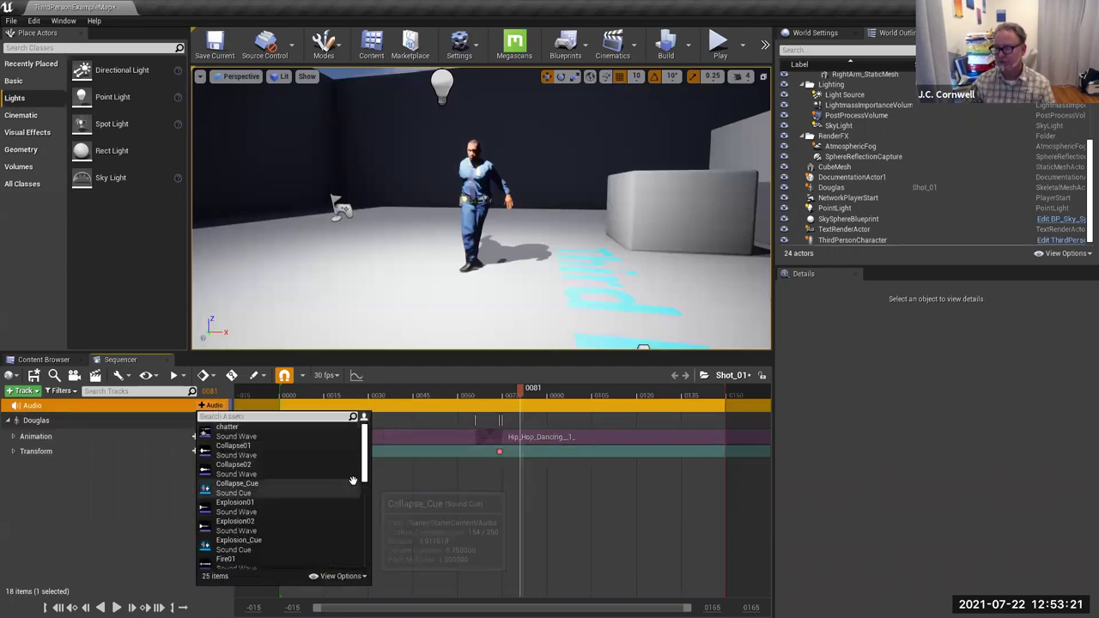
{"action": "left_click_drag", "start_coordinate": [365, 472], "coordinate": [364, 509]}
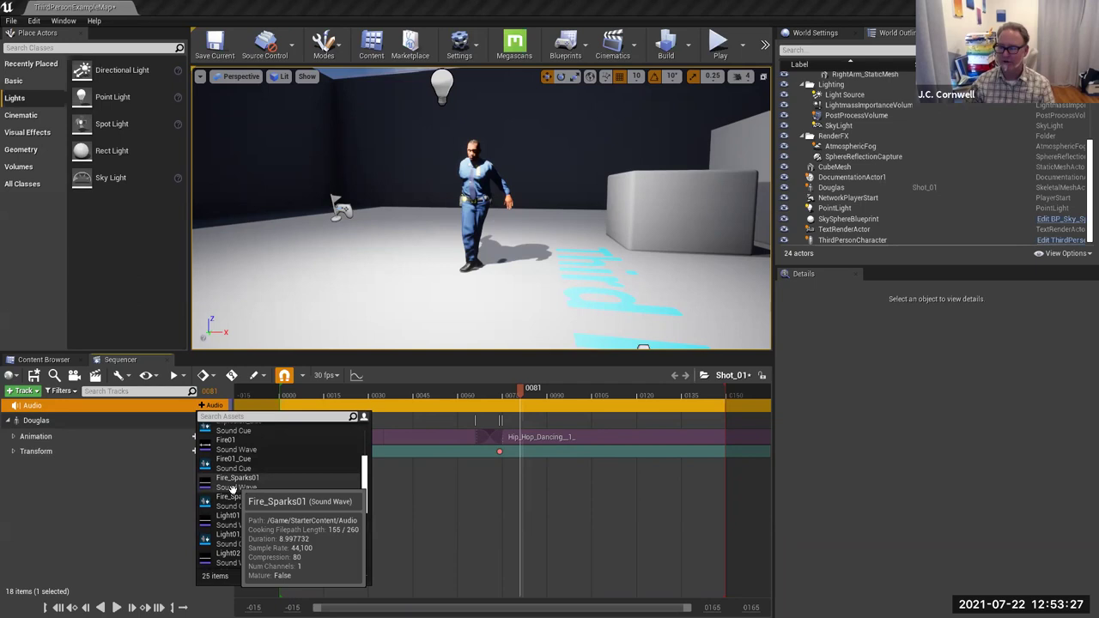
{"action": "scroll", "coordinate": [364, 479], "scroll_direction": "up", "scroll_amount": 3}
{"action": "scroll", "coordinate": [364, 476], "scroll_direction": "up", "scroll_amount": 3}
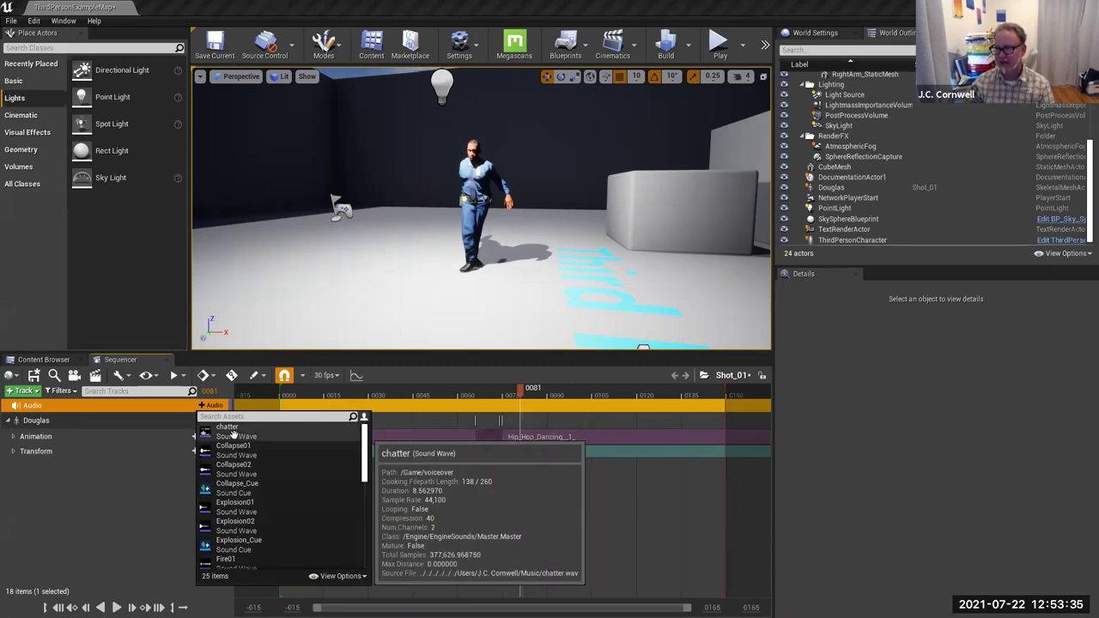
{"action": "left_click", "coordinate": [230, 432]}
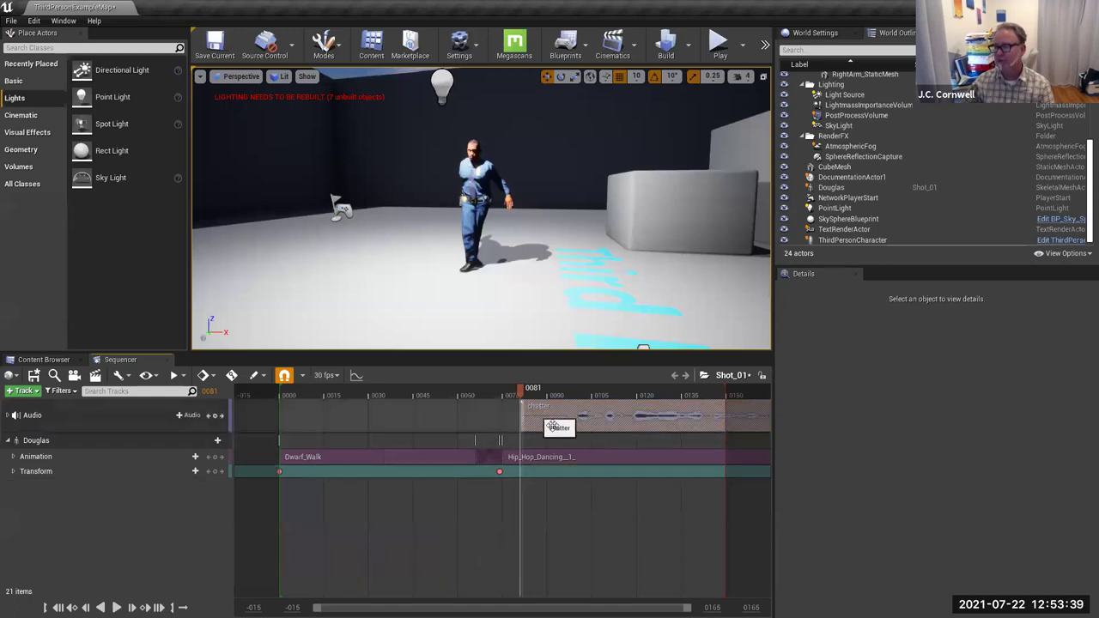
{"action": "left_click_drag", "start_coordinate": [560, 407], "coordinate": [332, 420]}
{"action": "left_click_drag", "start_coordinate": [635, 420], "coordinate": [565, 434]}
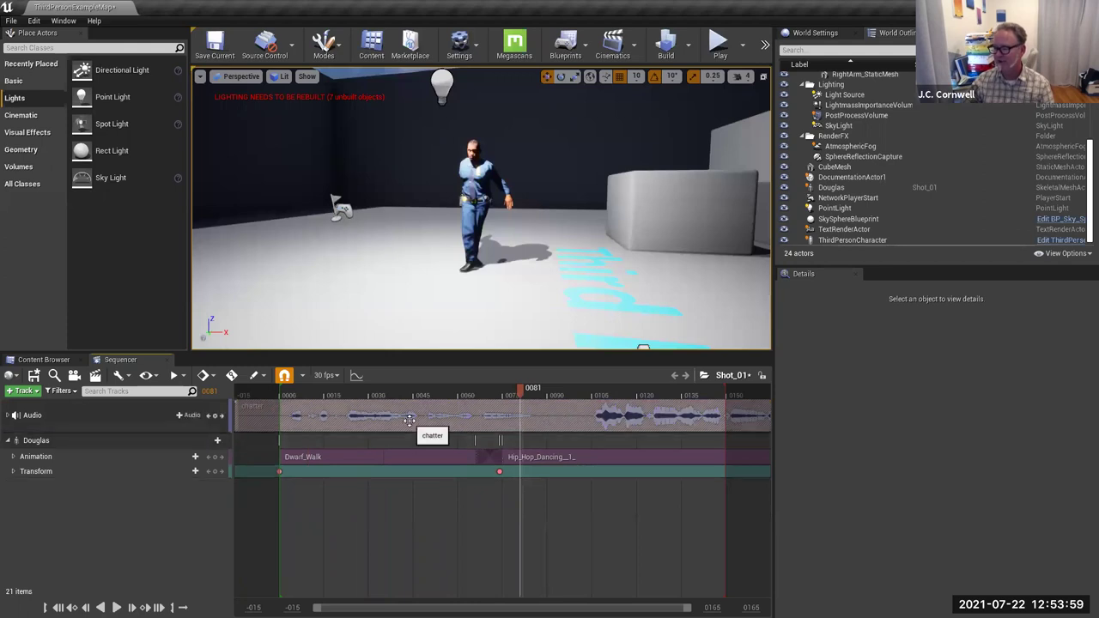
Play Shot_01 from the start to hear the chatter voice.
{"action": "left_click", "coordinate": [434, 394]}
{"action": "left_click_drag", "start_coordinate": [383, 392], "coordinate": [279, 393]}
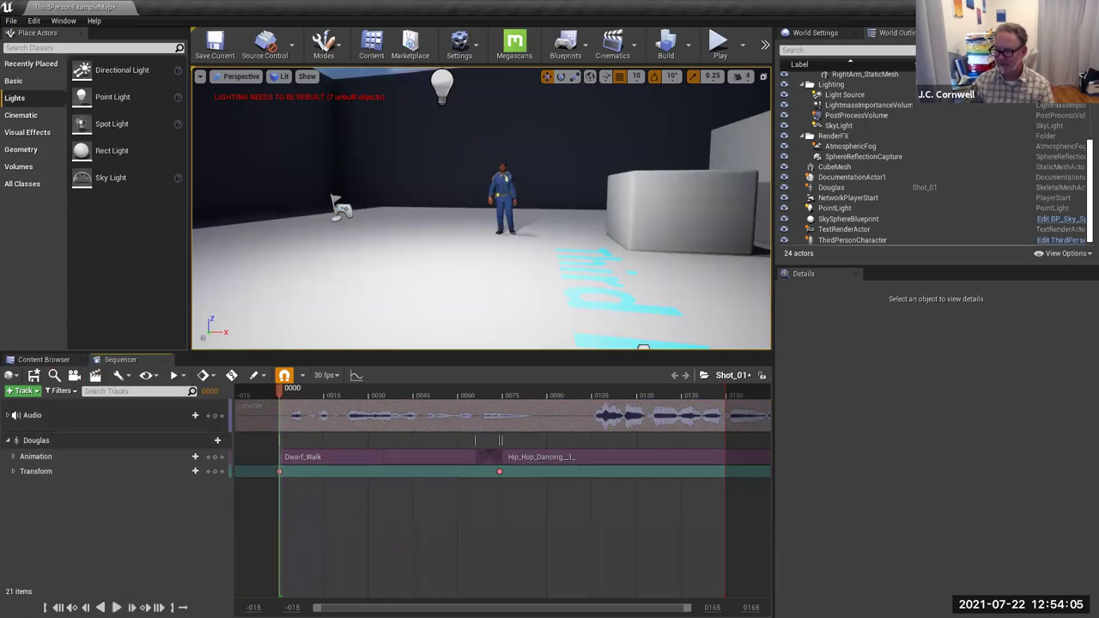
{"action": "left_click", "coordinate": [116, 607]}
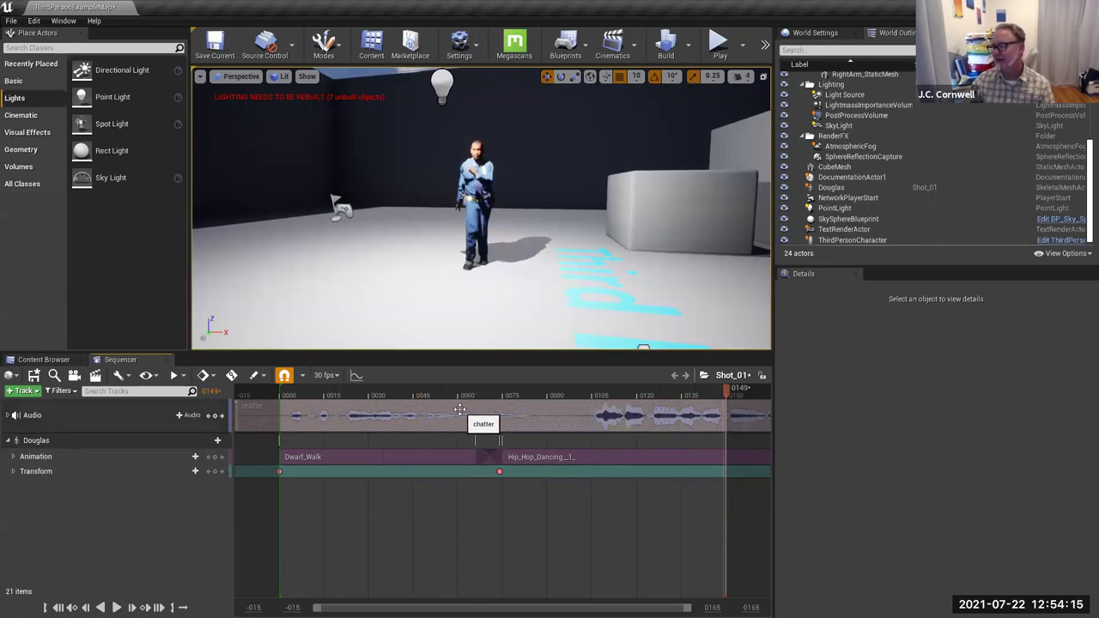
{"action": "left_click", "coordinate": [515, 394]}
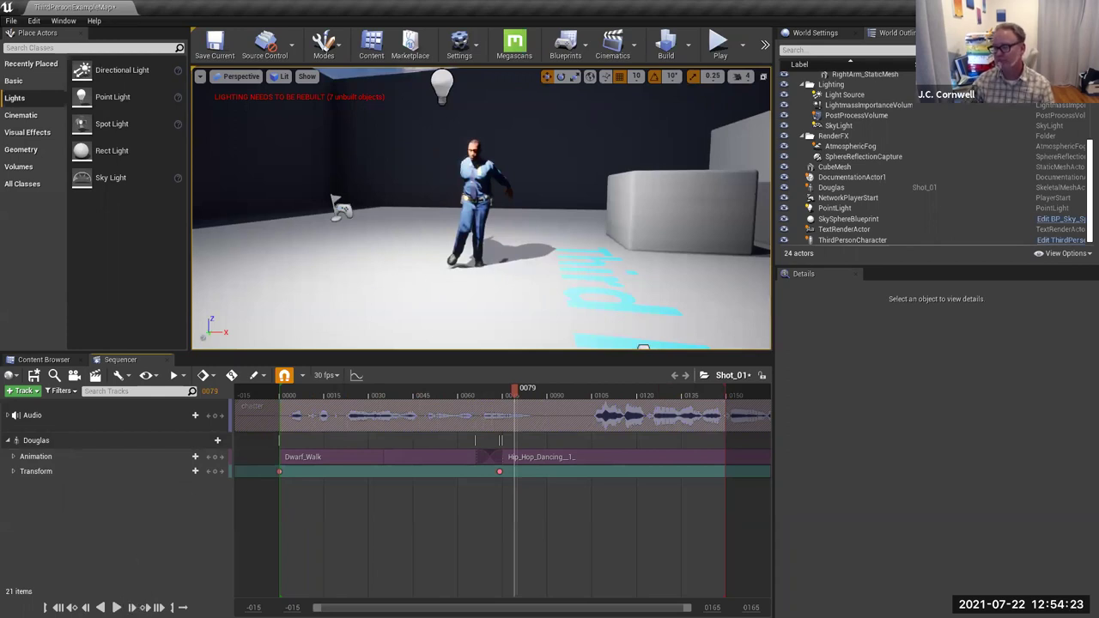
{"action": "left_click", "coordinate": [58, 607]}
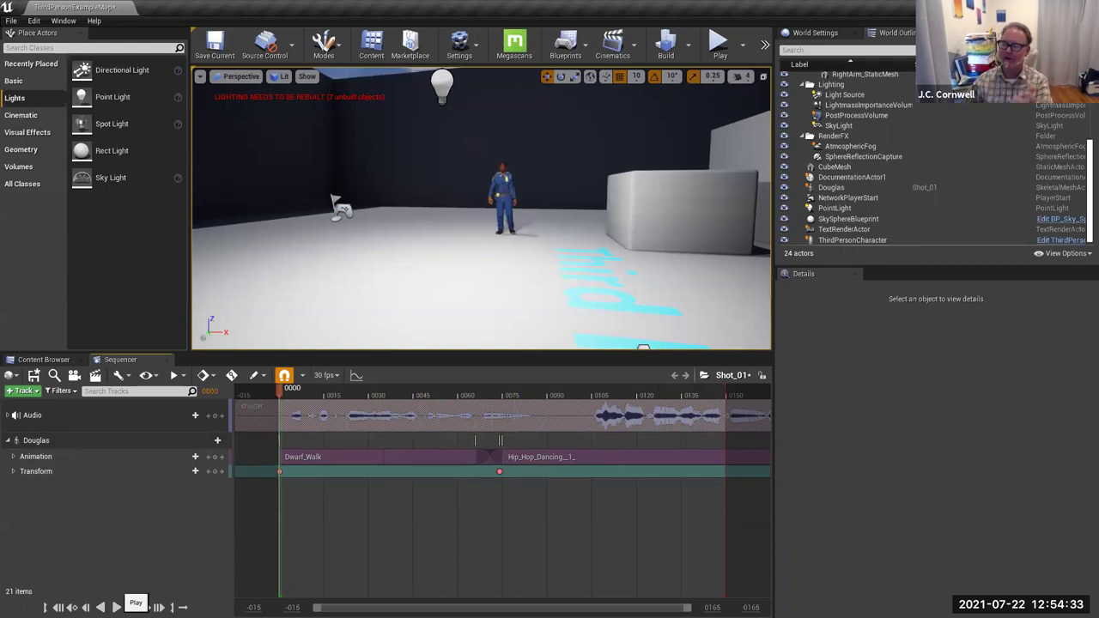
{"action": "left_click", "coordinate": [136, 603]}
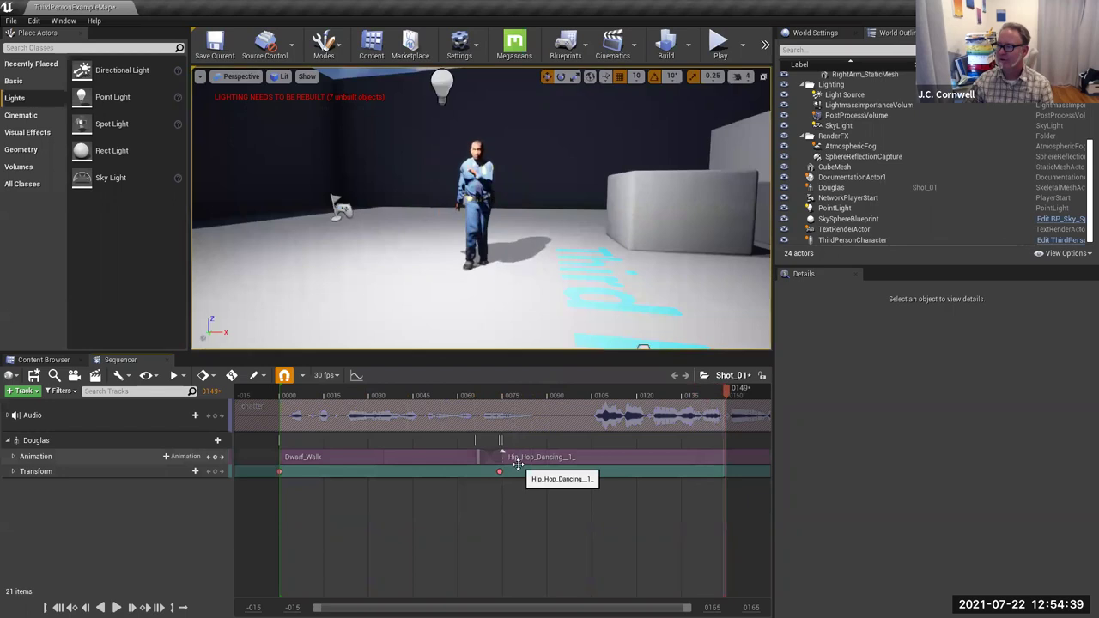
Set the view range end to 0200, extend playback to about frame 0195, and review from 0105.
{"action": "left_click", "coordinate": [676, 391]}
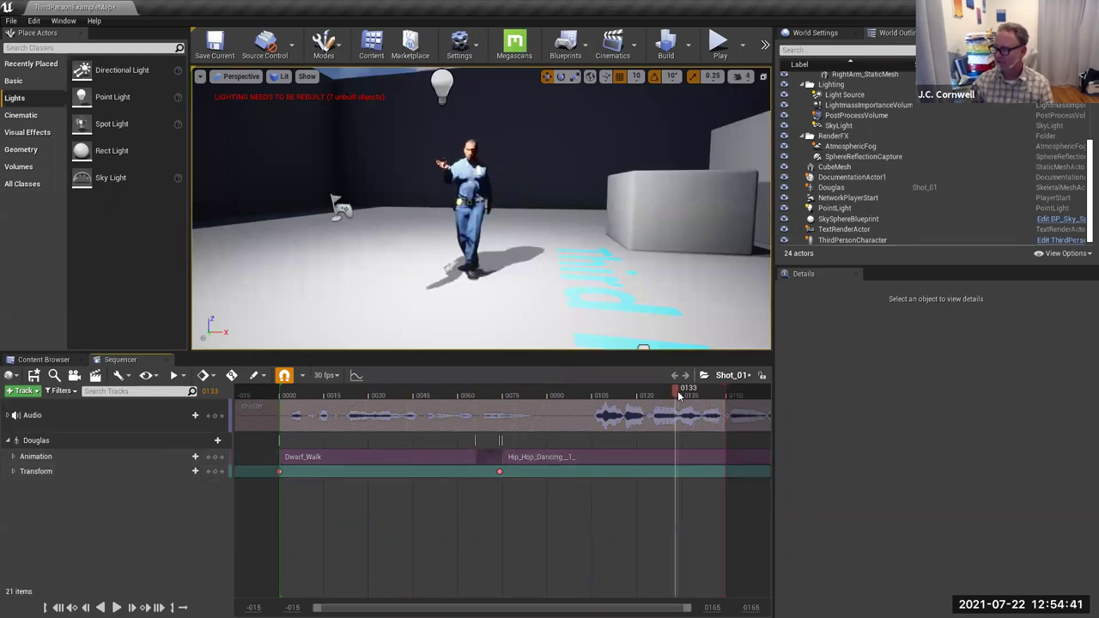
{"action": "left_click_drag", "start_coordinate": [727, 391], "coordinate": [767, 391]}
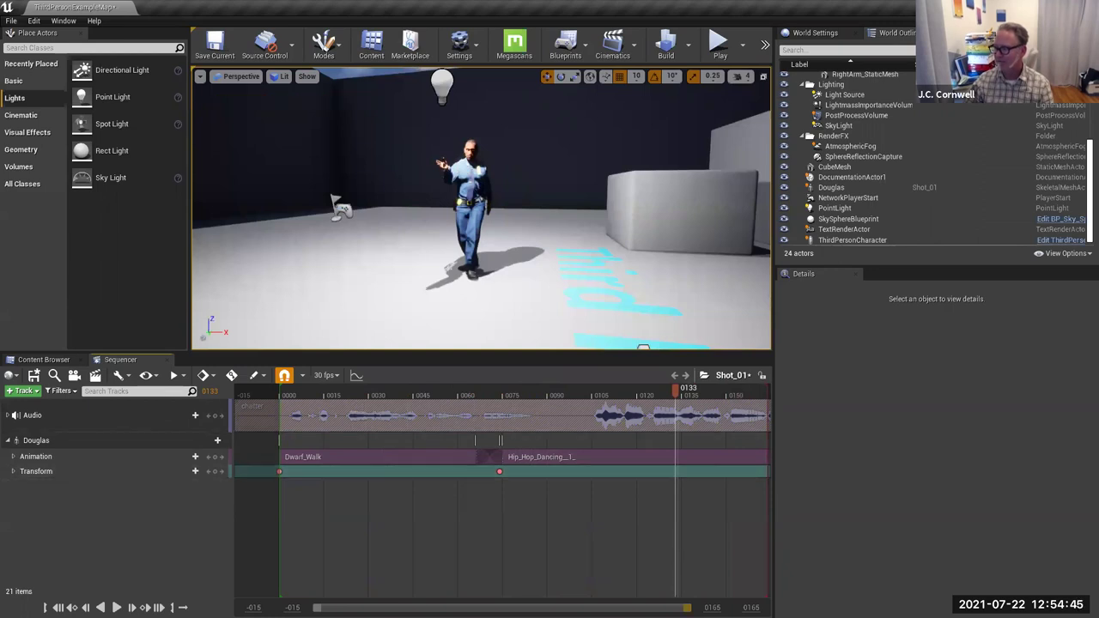
{"action": "type", "text": "00"}
{"action": "key", "text": "Return"}
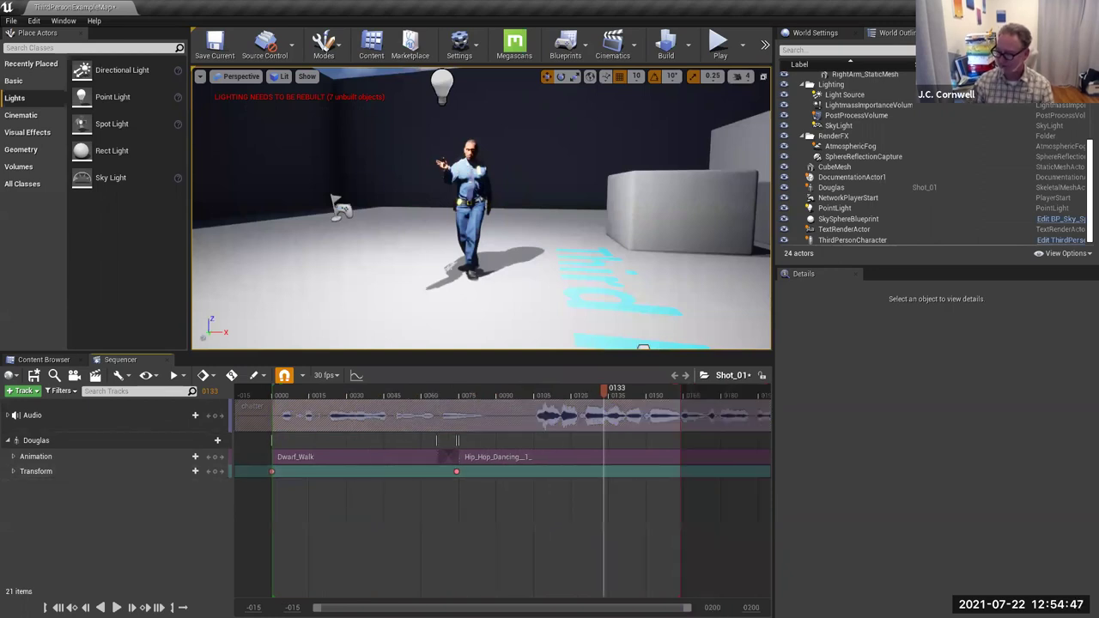
{"action": "left_click_drag", "start_coordinate": [680, 393], "coordinate": [751, 395]}
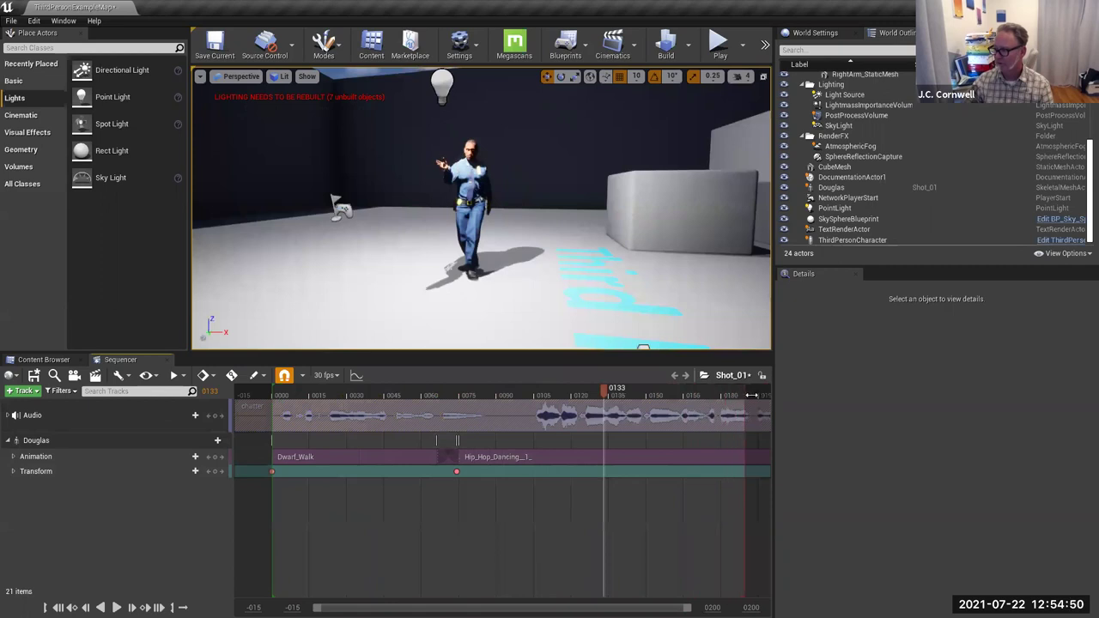
{"action": "left_click", "coordinate": [529, 393]}
{"action": "key", "text": "space"}
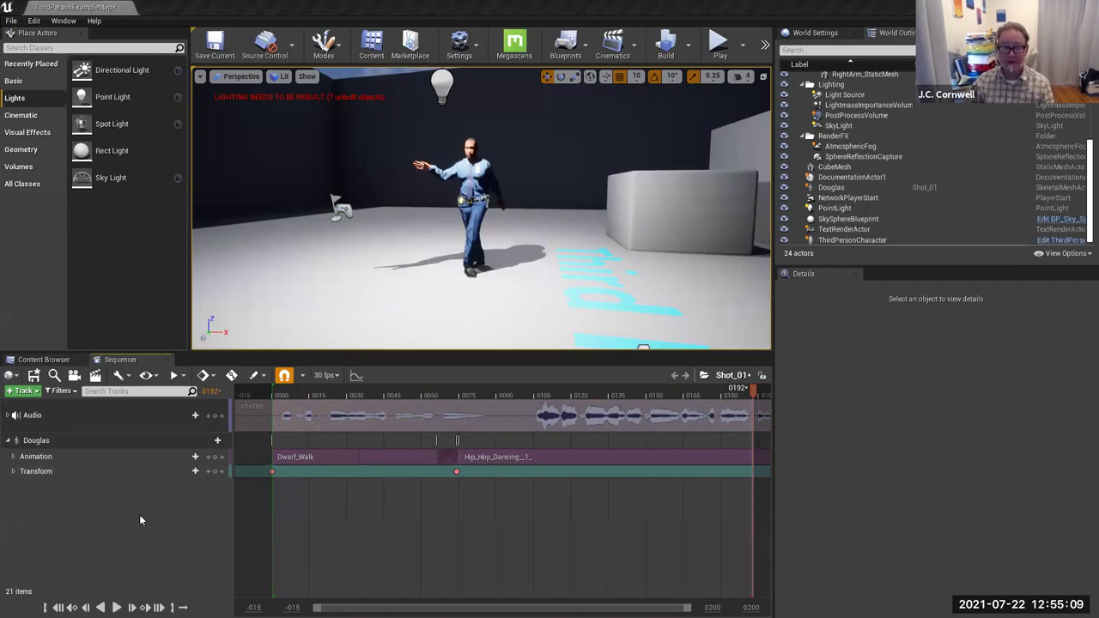
{"action": "key", "text": "alt+Tab"}
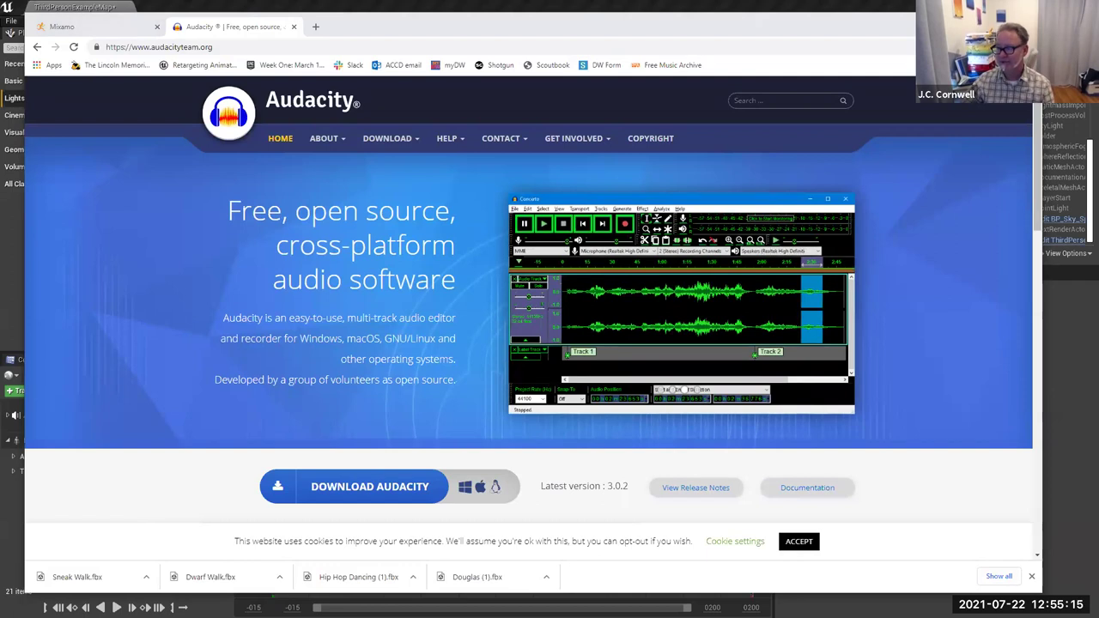
Reopen the Freesound Dance Pt. 7.wav page and preview the track briefly.
{"action": "key", "text": "ctrl+shift+t"}
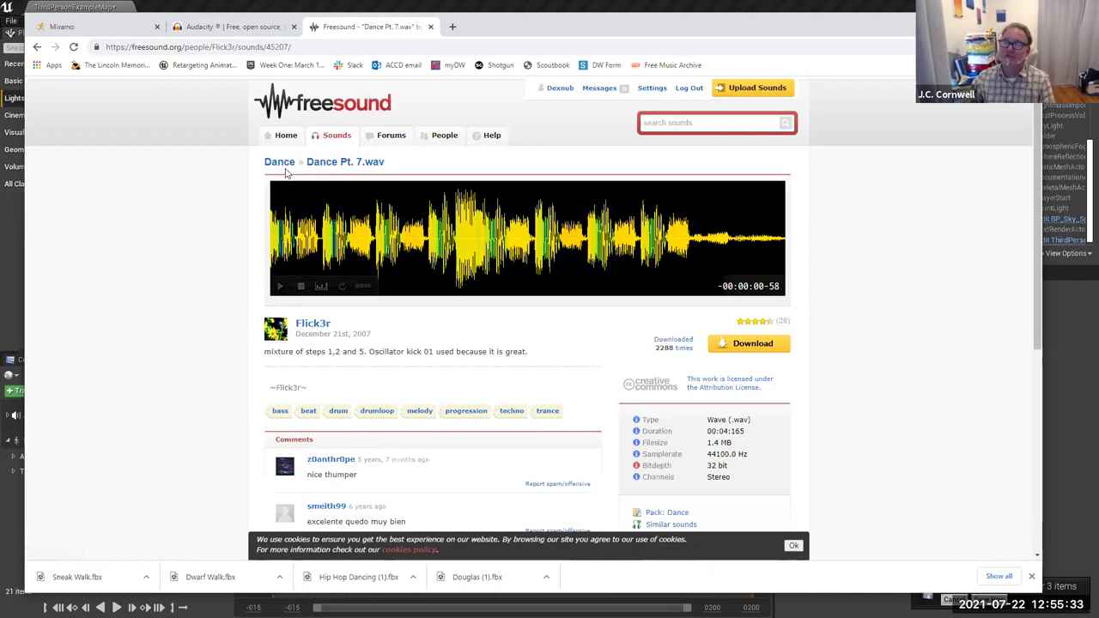
{"action": "left_click", "coordinate": [280, 287]}
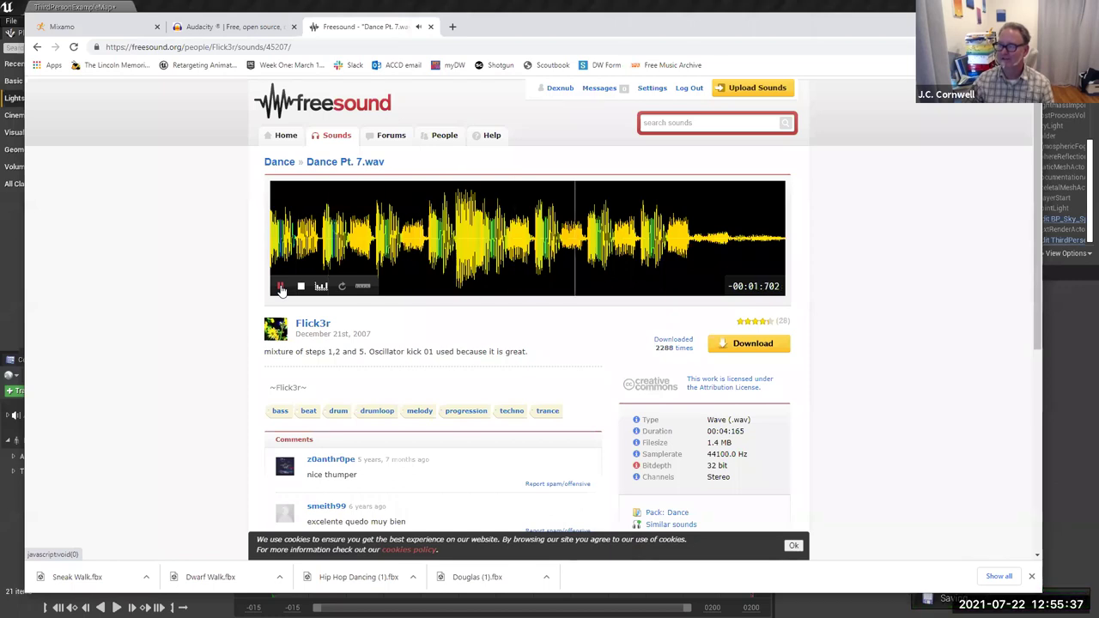
{"action": "left_click", "coordinate": [280, 287]}
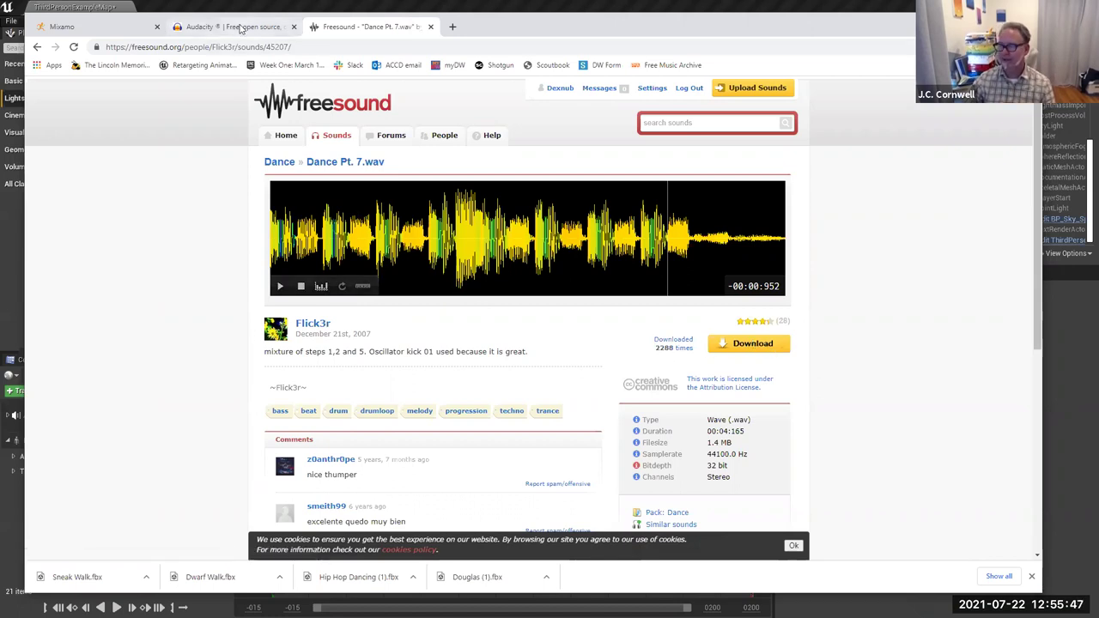
{"action": "key", "text": "alt+Tab"}
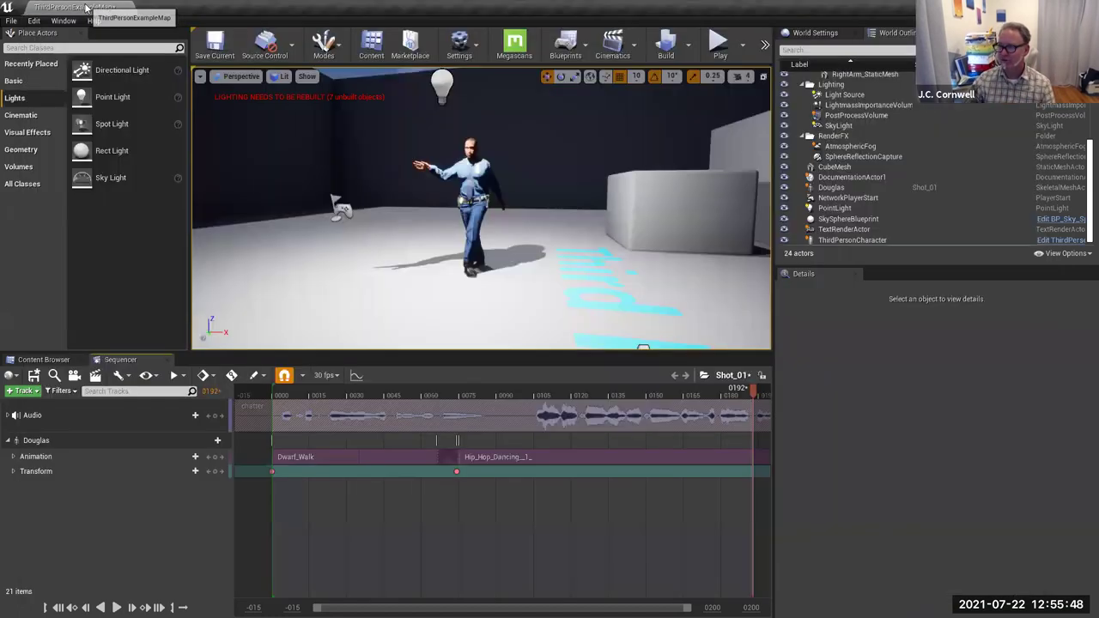
Show the voiceover folder in the Content Browser, then bring up File Explorer.
{"action": "left_click", "coordinate": [43, 360]}
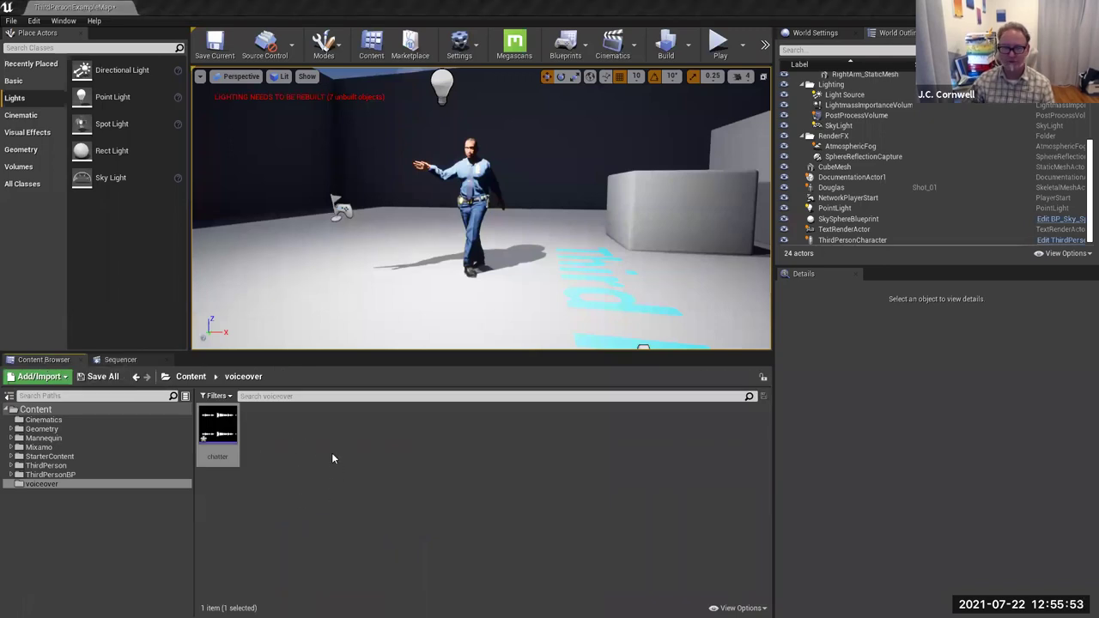
{"action": "key", "text": "alt+Tab"}
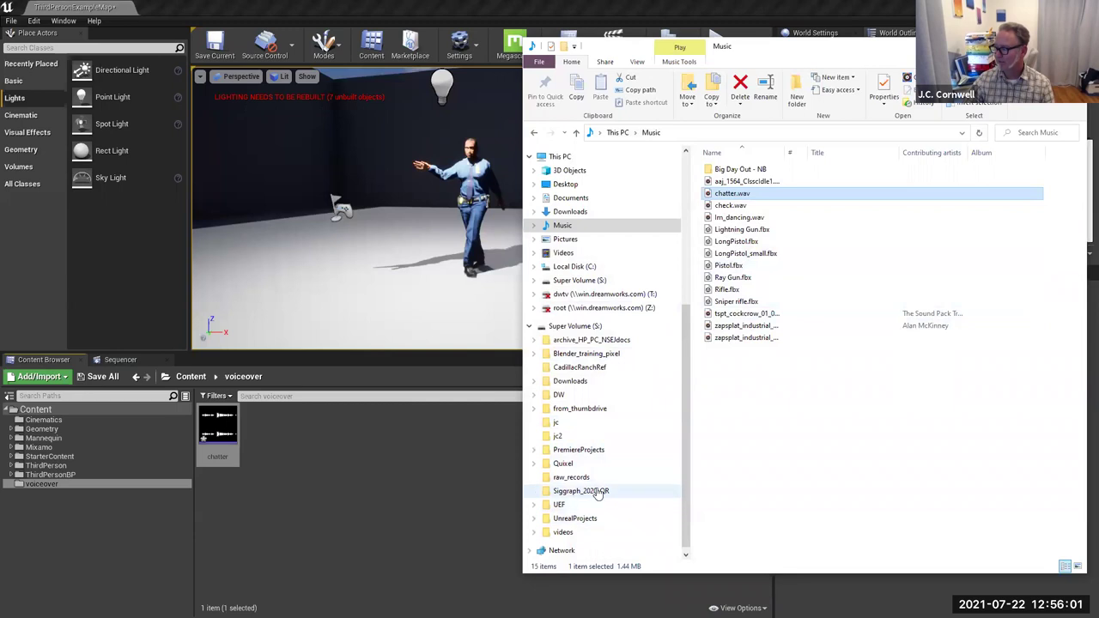
Open the Downloads folder on Super Volume (S:).
{"action": "left_click", "coordinate": [595, 327]}
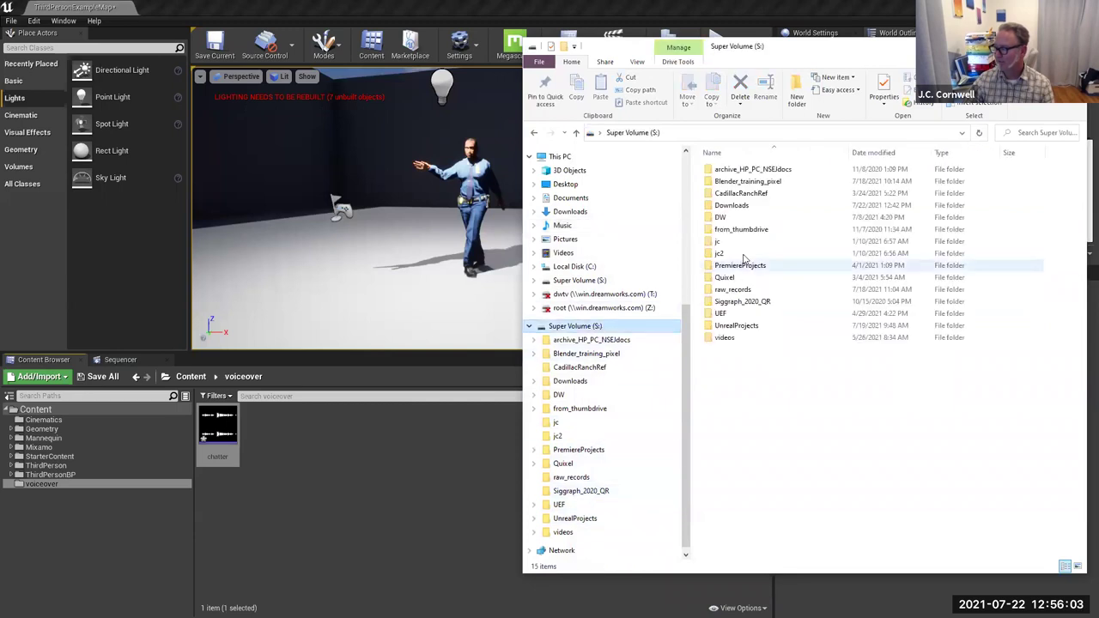
{"action": "double_click", "coordinate": [732, 206]}
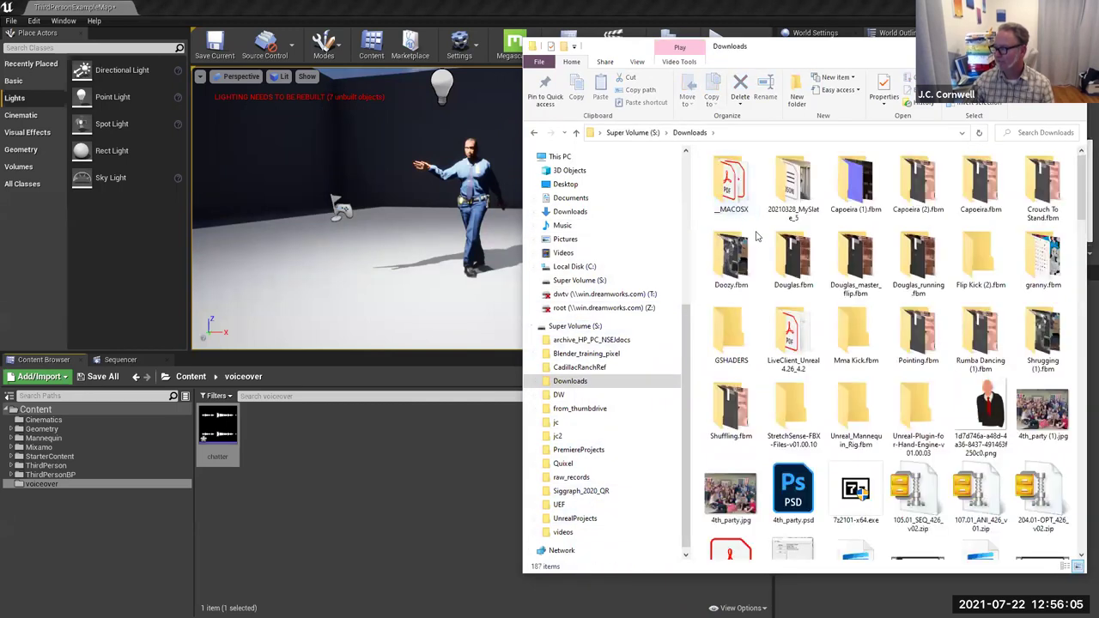
{"action": "scroll", "coordinate": [839, 336], "scroll_direction": "down", "scroll_amount": 15}
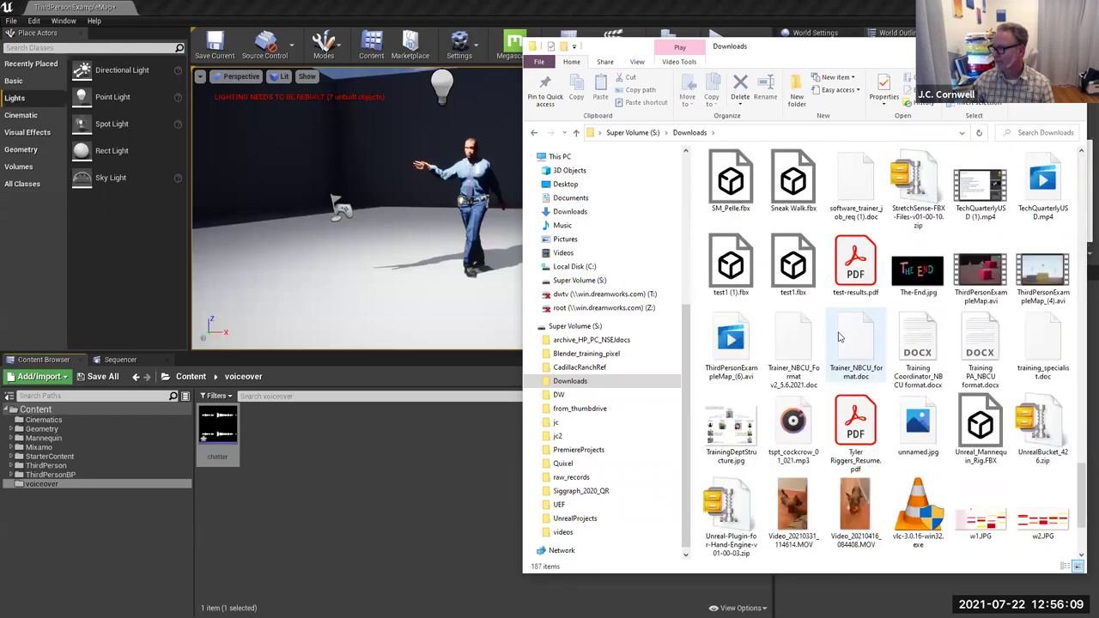
{"action": "scroll", "coordinate": [1021, 468], "scroll_direction": "up", "scroll_amount": 10}
{"action": "scroll", "coordinate": [1021, 468], "scroll_direction": "up", "scroll_amount": 4}
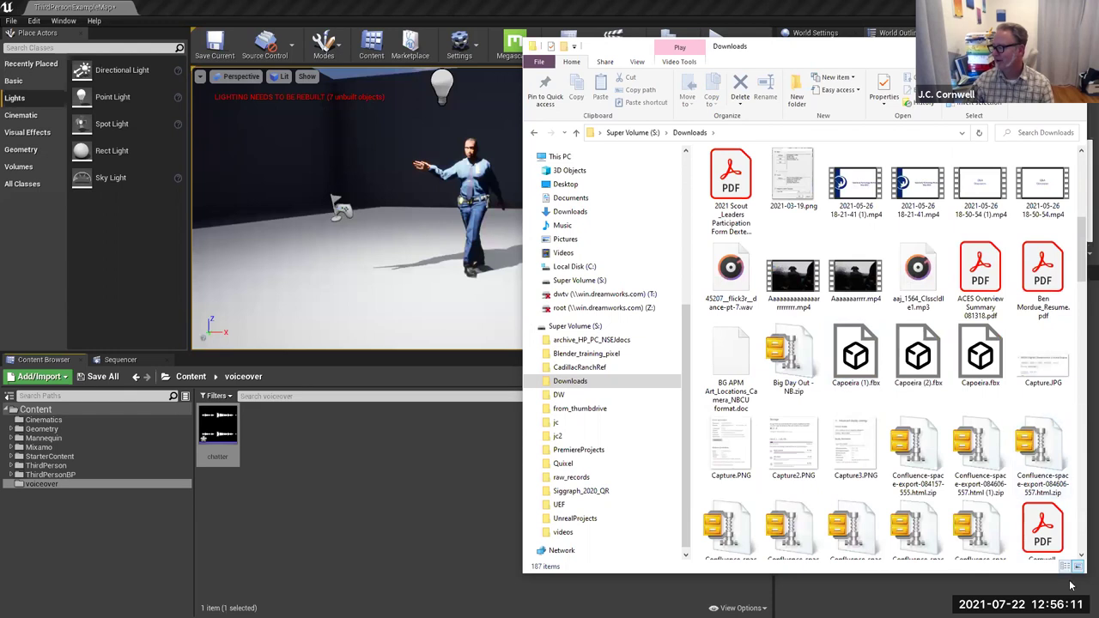
List Downloads in Details view sorted newest first, then drag the Dance Pt. 7 WAV into voiceover.
{"action": "left_click", "coordinate": [1064, 566]}
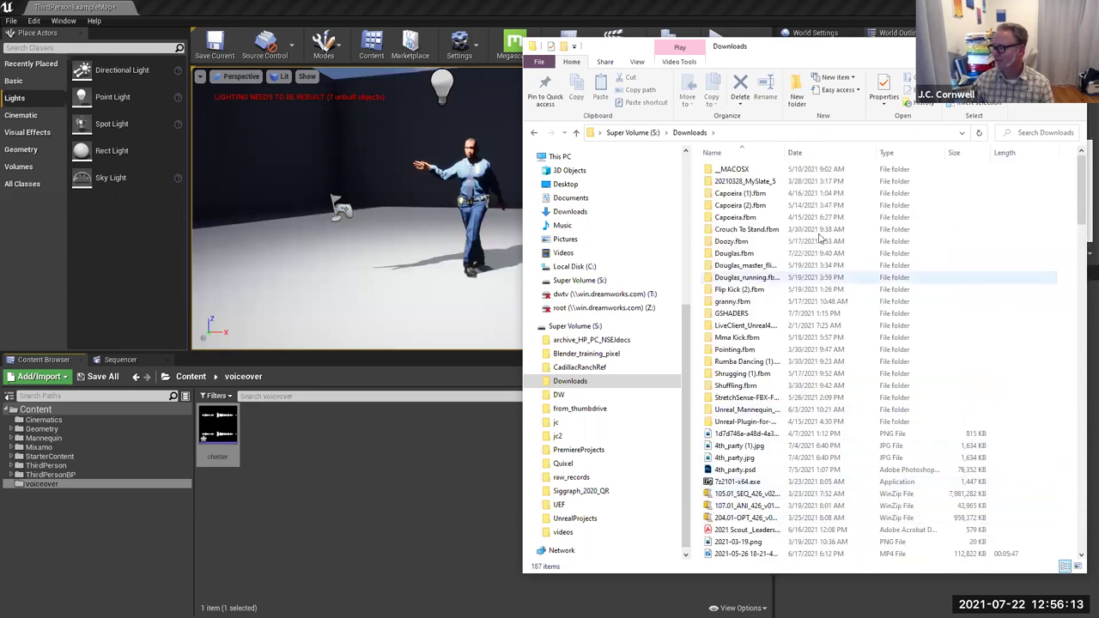
{"action": "left_click_drag", "start_coordinate": [783, 152], "coordinate": [893, 152]}
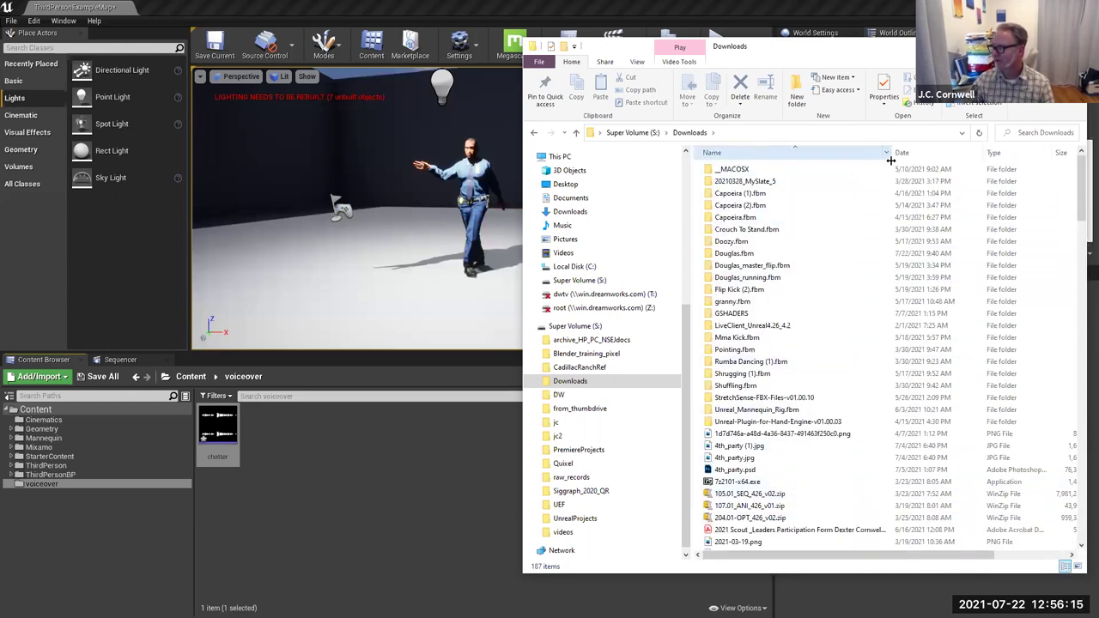
{"action": "left_click", "coordinate": [938, 153]}
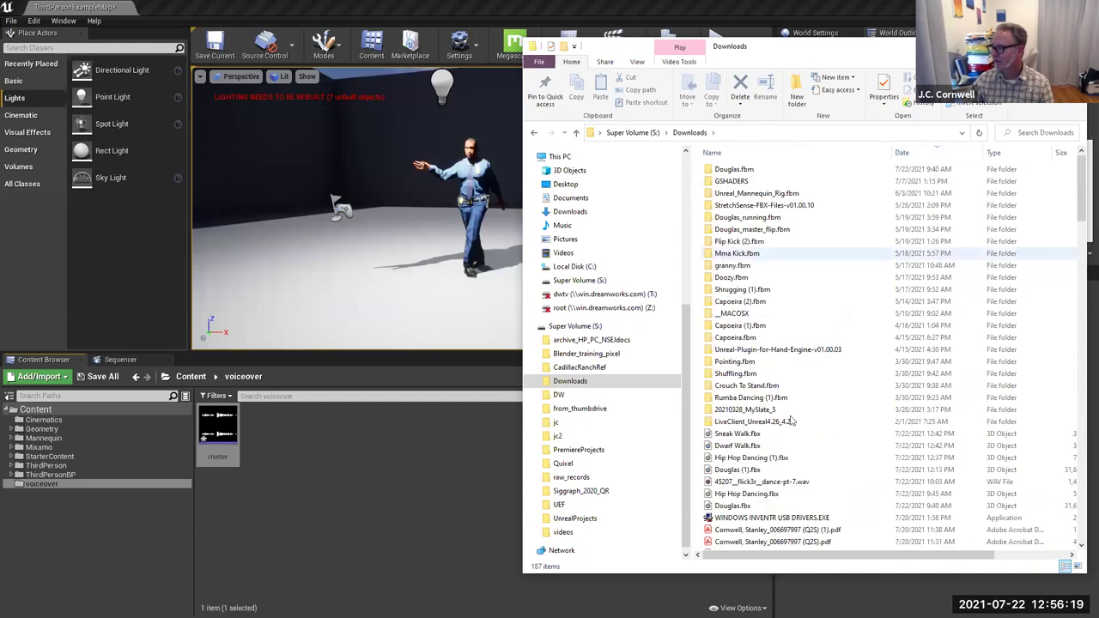
{"action": "left_click", "coordinate": [740, 482]}
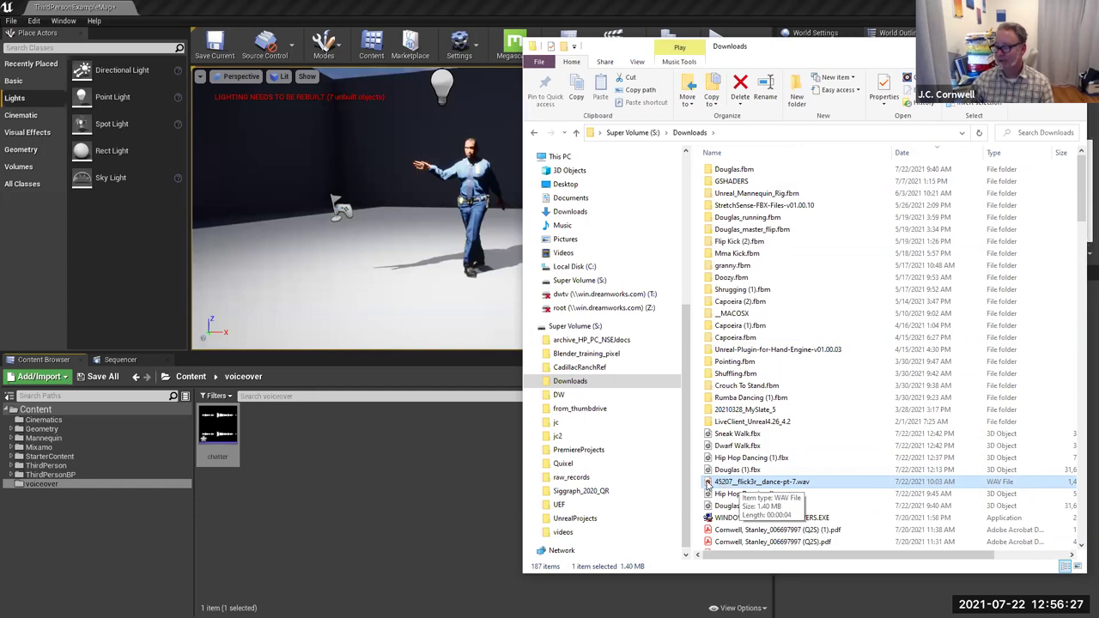
{"action": "left_click_drag", "start_coordinate": [709, 486], "coordinate": [350, 452]}
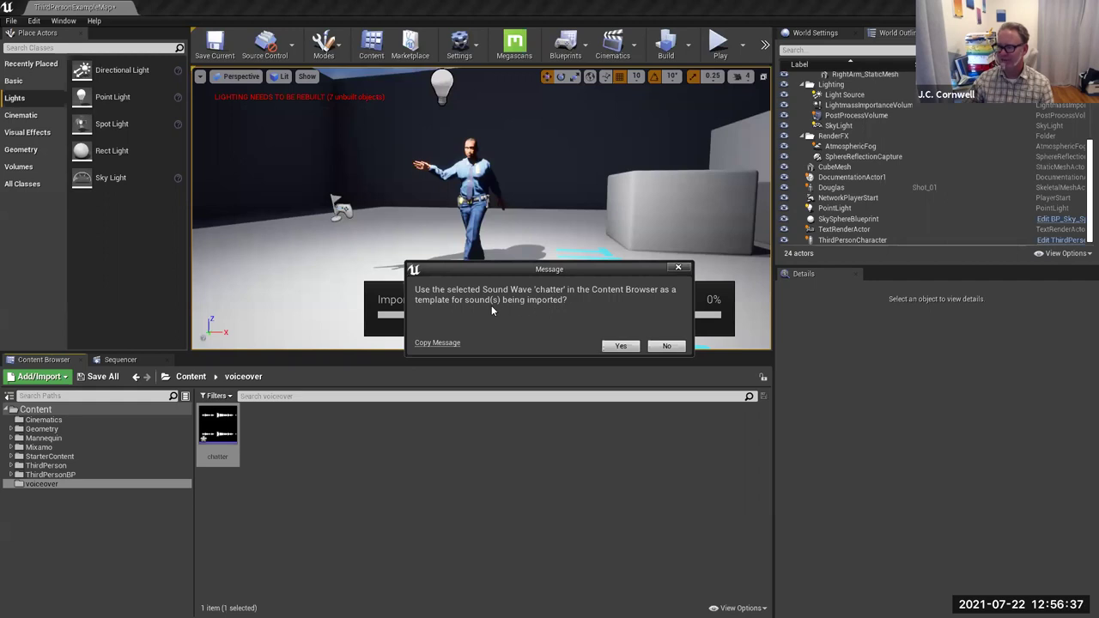
Decline the chatter import template prompt and bring the Shot_01 Sequencer tracks back.
{"action": "left_click", "coordinate": [668, 347]}
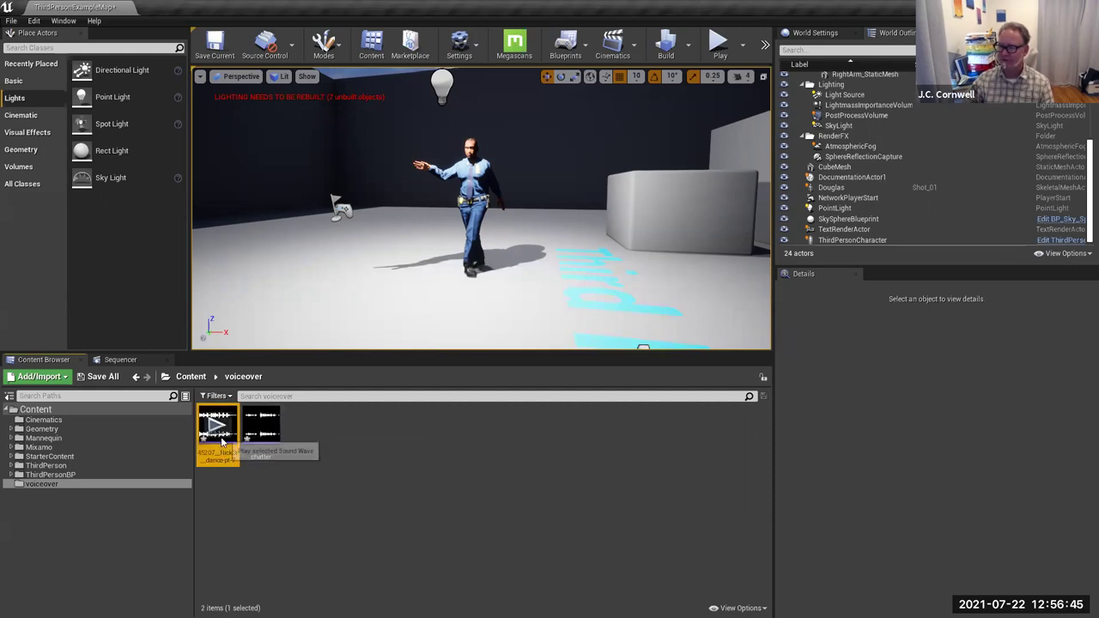
{"action": "left_click", "coordinate": [121, 360]}
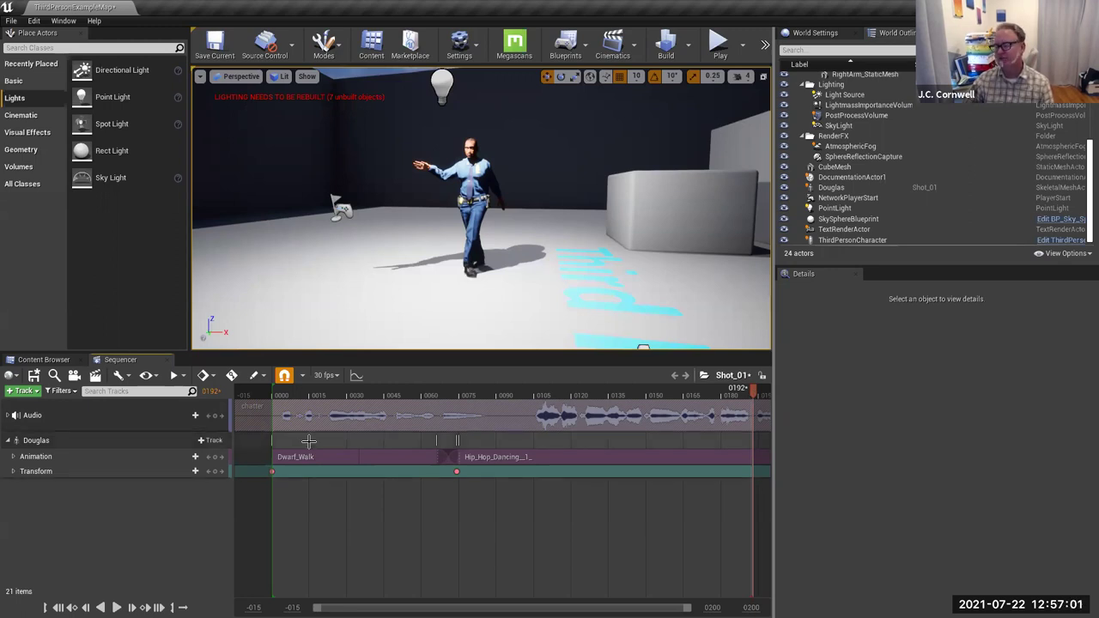
Add the dance-music sound on a new Audio track starting around frame 0066.
{"action": "left_click", "coordinate": [191, 415]}
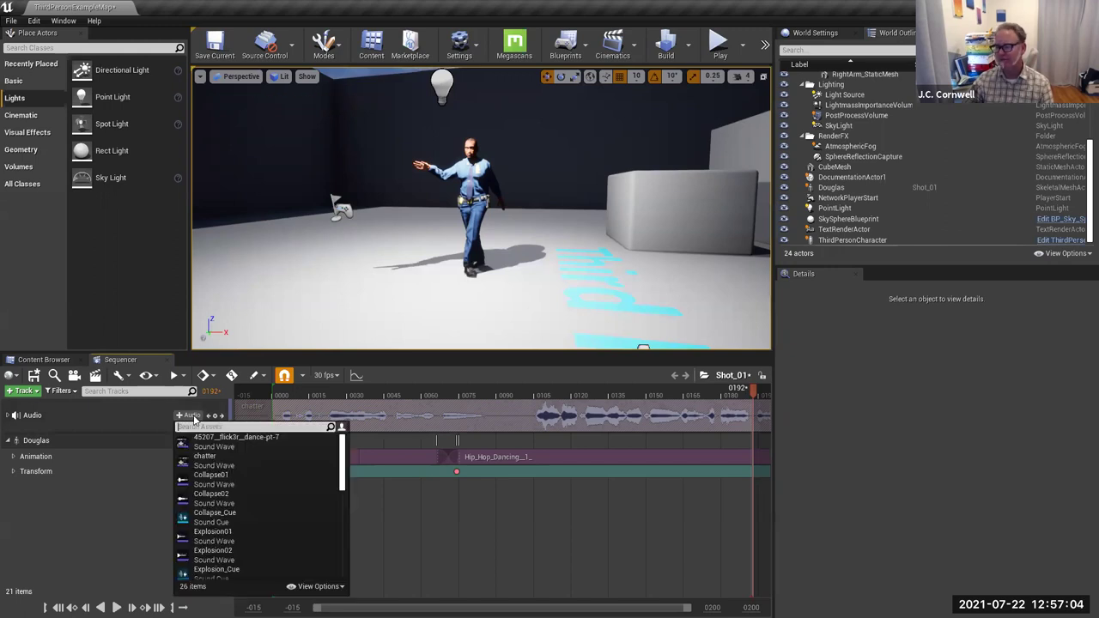
{"action": "left_click", "coordinate": [232, 439]}
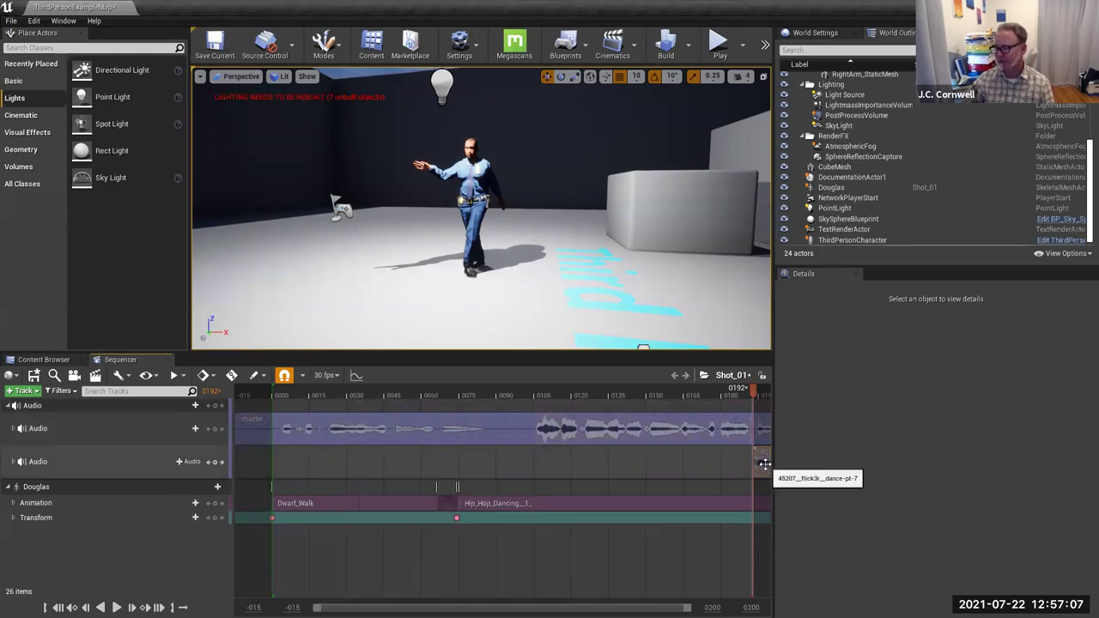
{"action": "left_click_drag", "start_coordinate": [764, 463], "coordinate": [454, 463]}
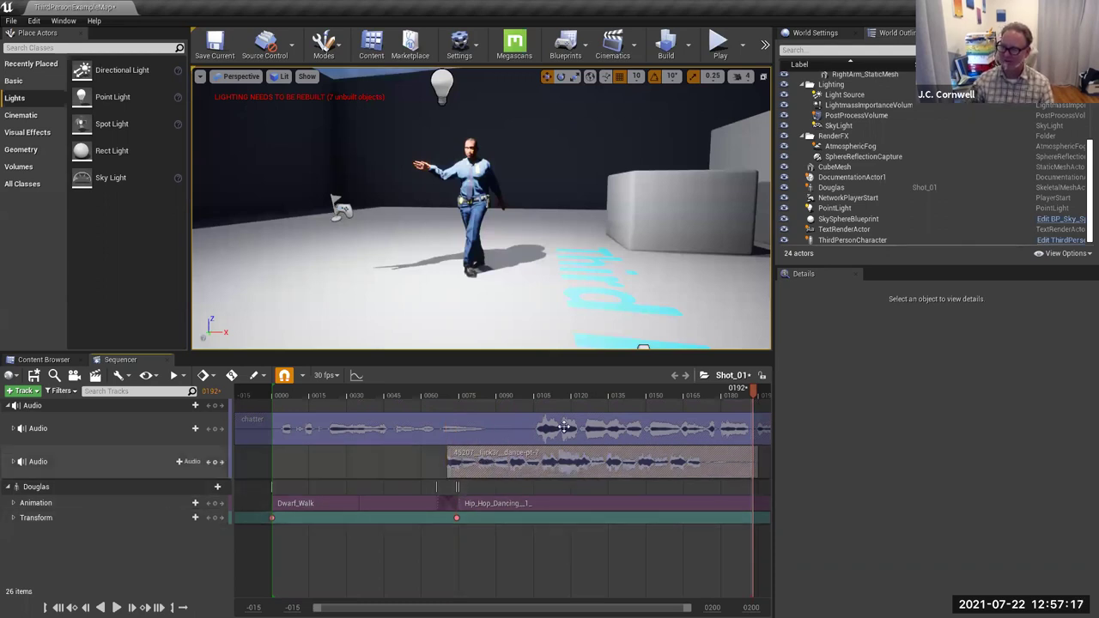
{"action": "left_click_drag", "start_coordinate": [541, 459], "coordinate": [532, 459]}
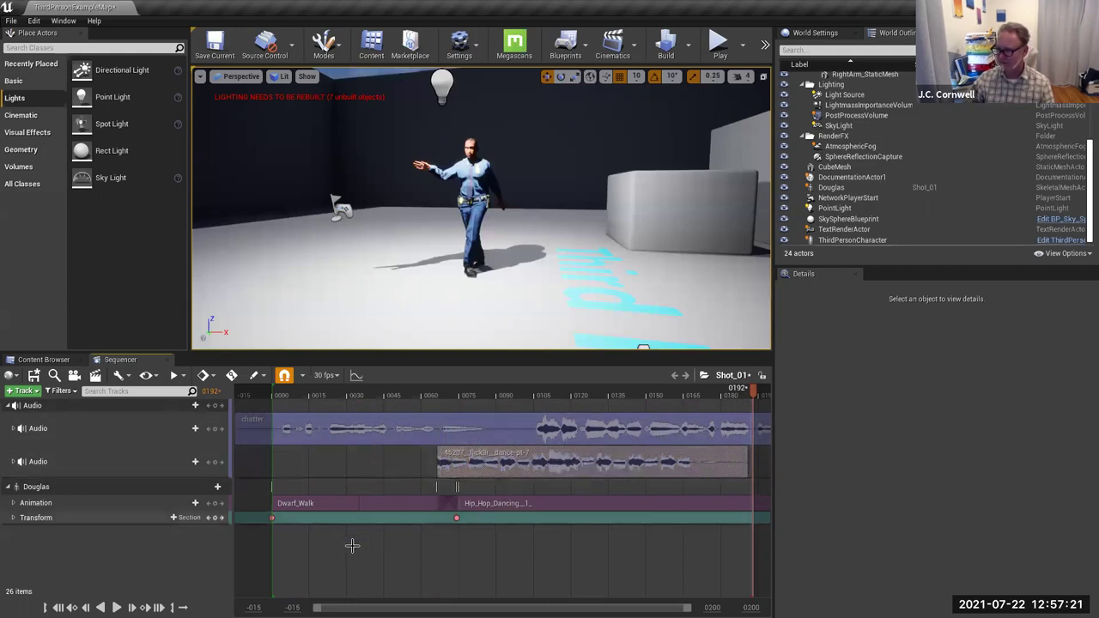
Rewind to frame 0000 and play Shot_01 to preview the walk, dance and audio.
{"action": "left_click", "coordinate": [57, 607]}
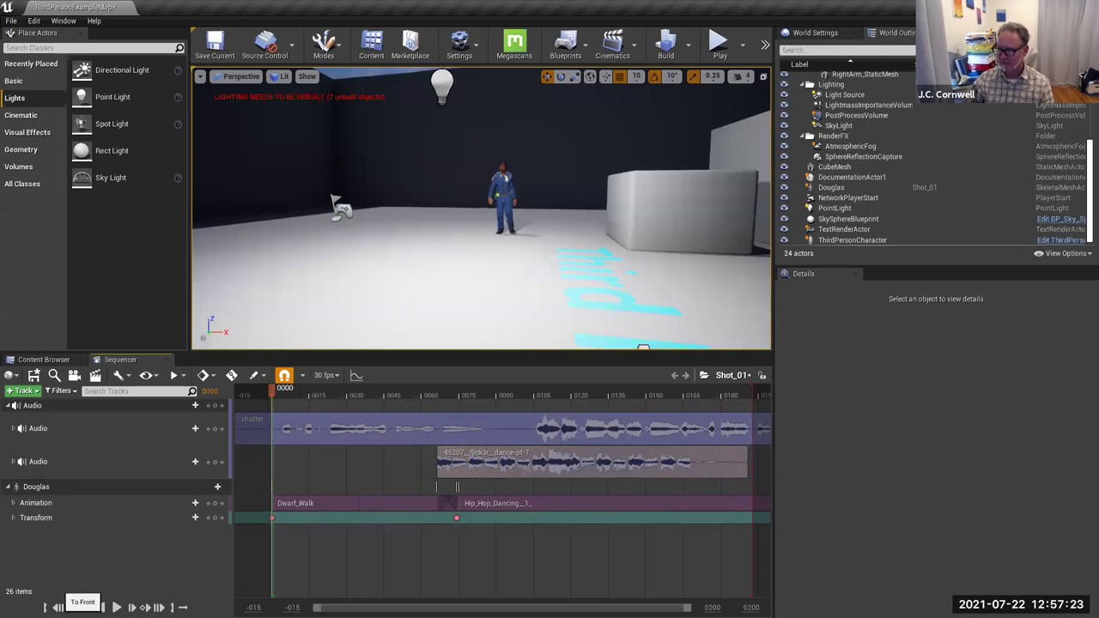
{"action": "scroll", "coordinate": [491, 293], "scroll_direction": "up", "scroll_amount": 4}
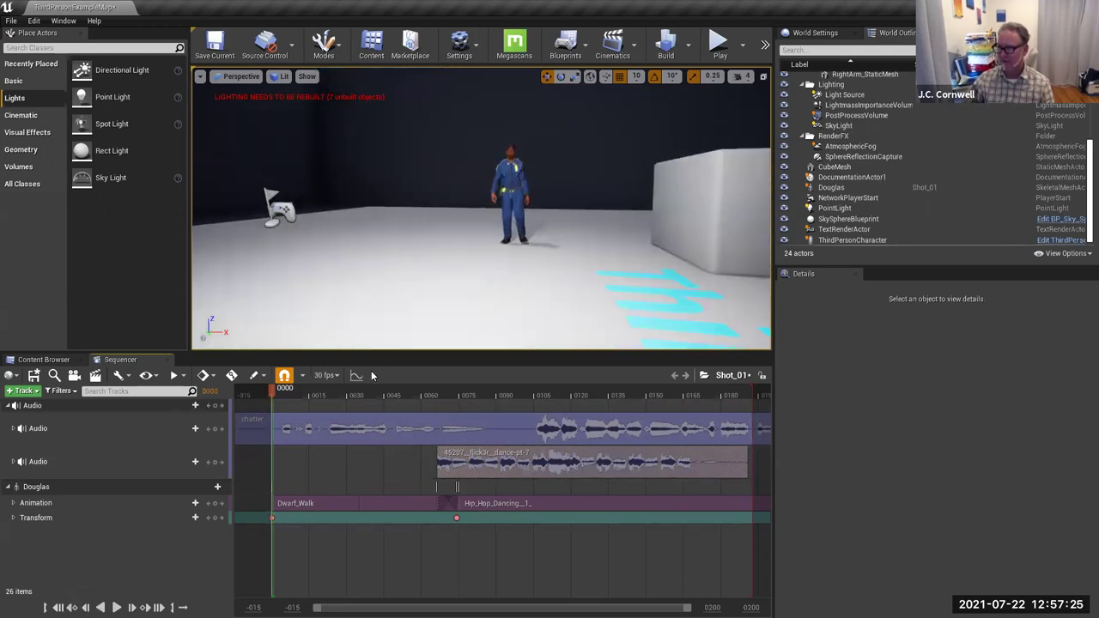
{"action": "left_click", "coordinate": [117, 607]}
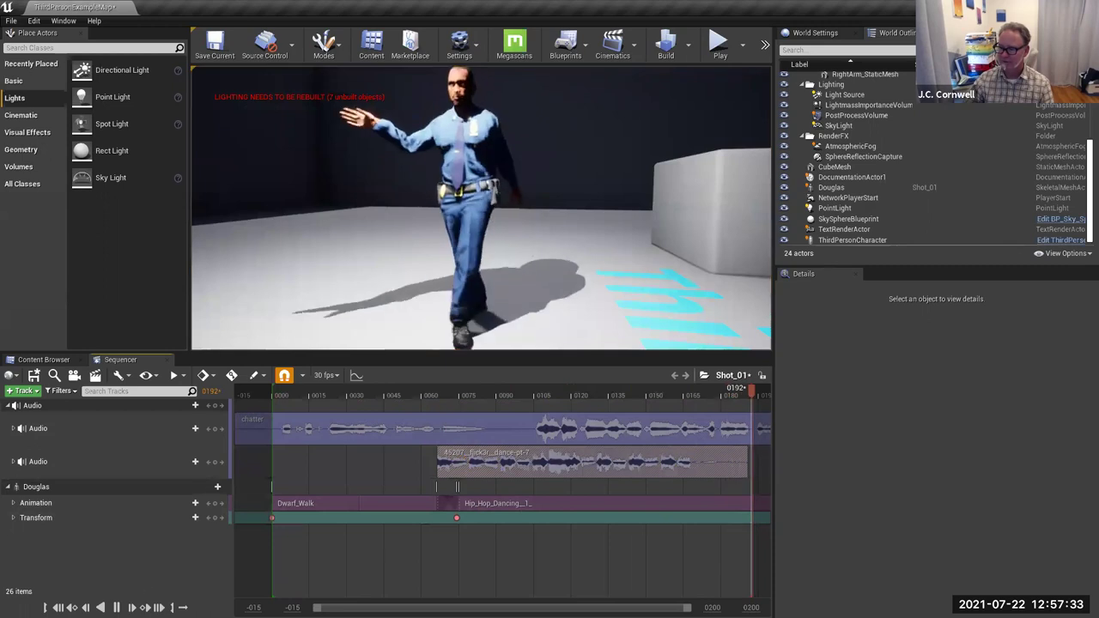
{"action": "key", "text": "space"}
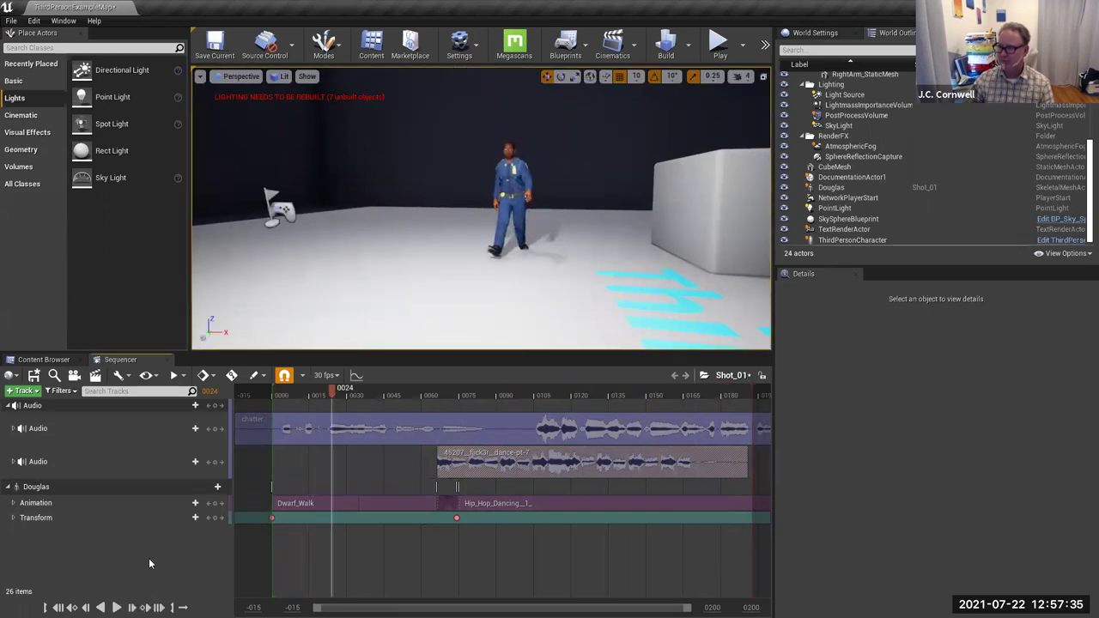
Inspect the dance-music clip's options and the track's sound asset list.
{"action": "right_click", "coordinate": [536, 464]}
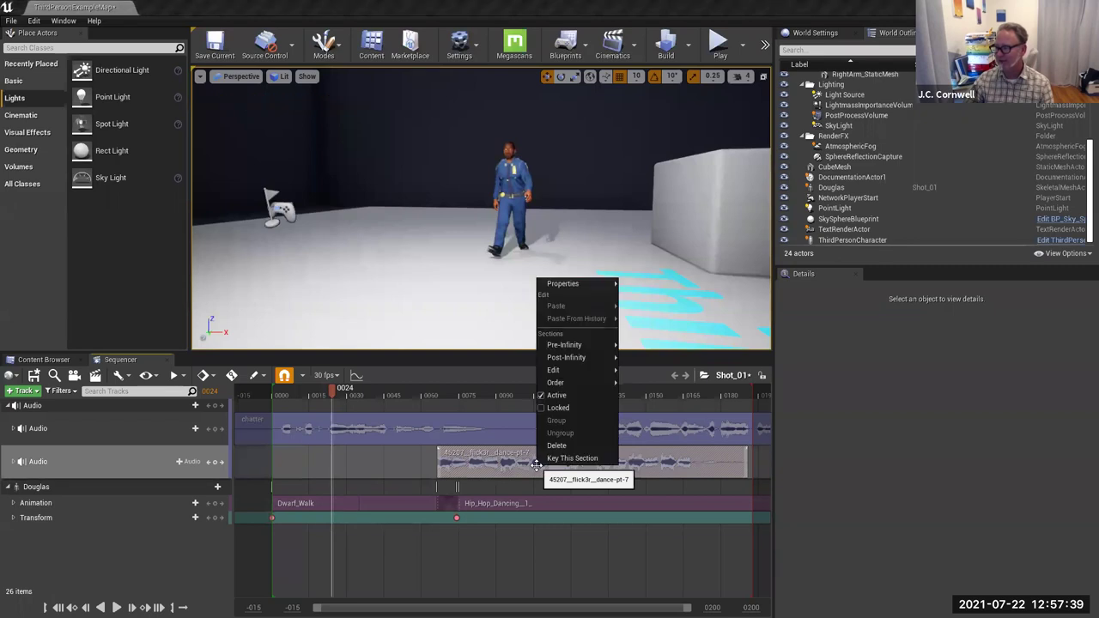
{"action": "key", "text": "Escape"}
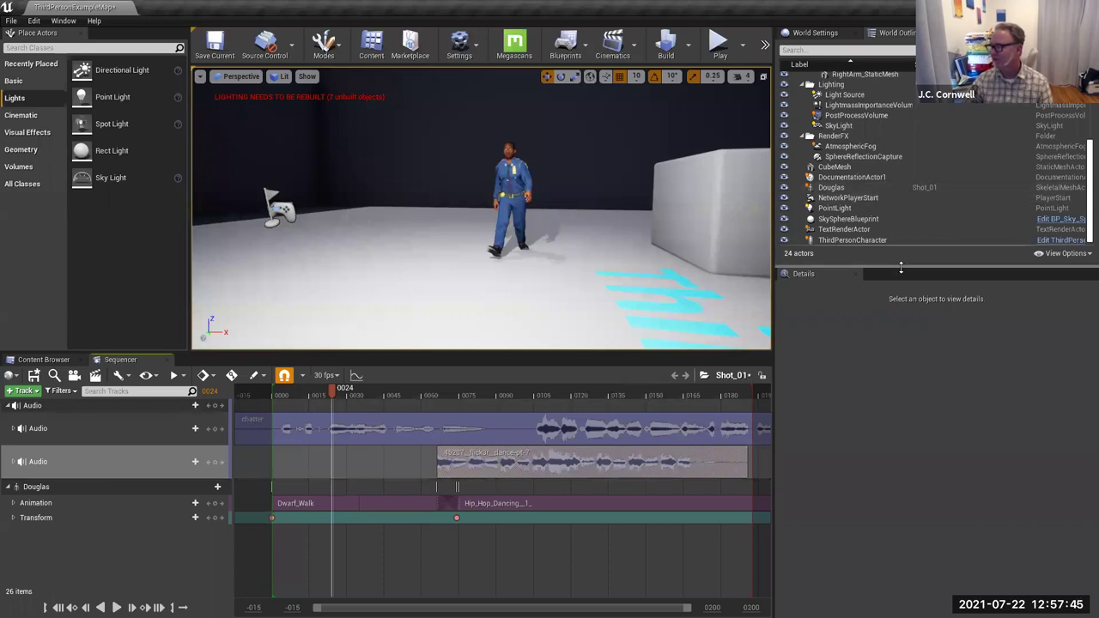
{"action": "right_click", "coordinate": [579, 458]}
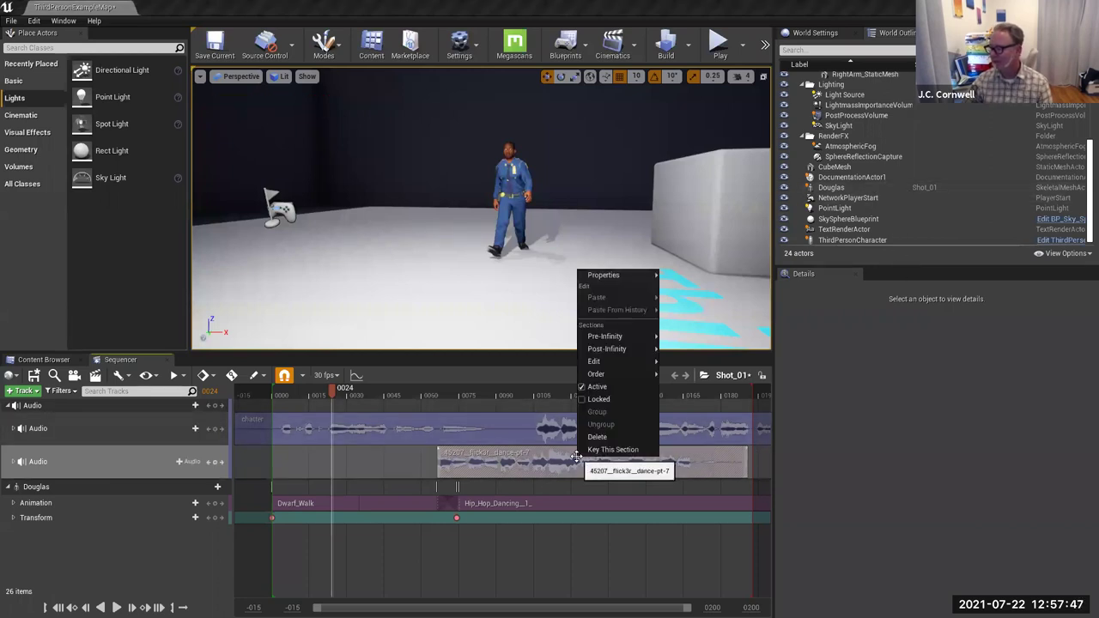
{"action": "mouse_move", "coordinate": [625, 367]}
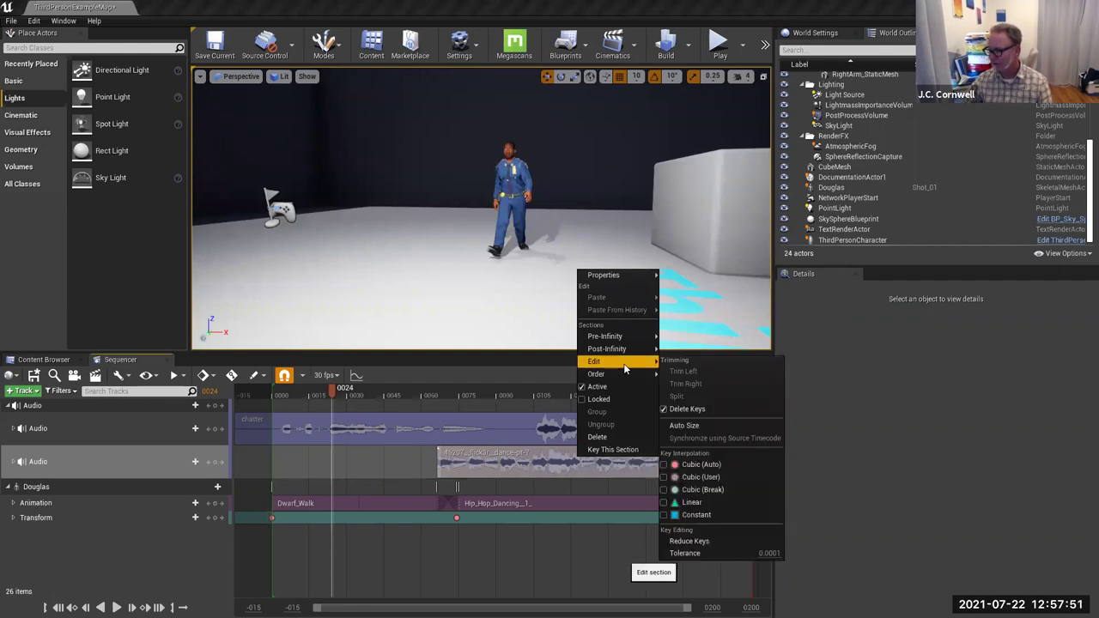
{"action": "left_click", "coordinate": [187, 462]}
Set the dance-music track's Volume to 0.55, play to check it, and rewind to 0000.
{"action": "left_click", "coordinate": [103, 463]}
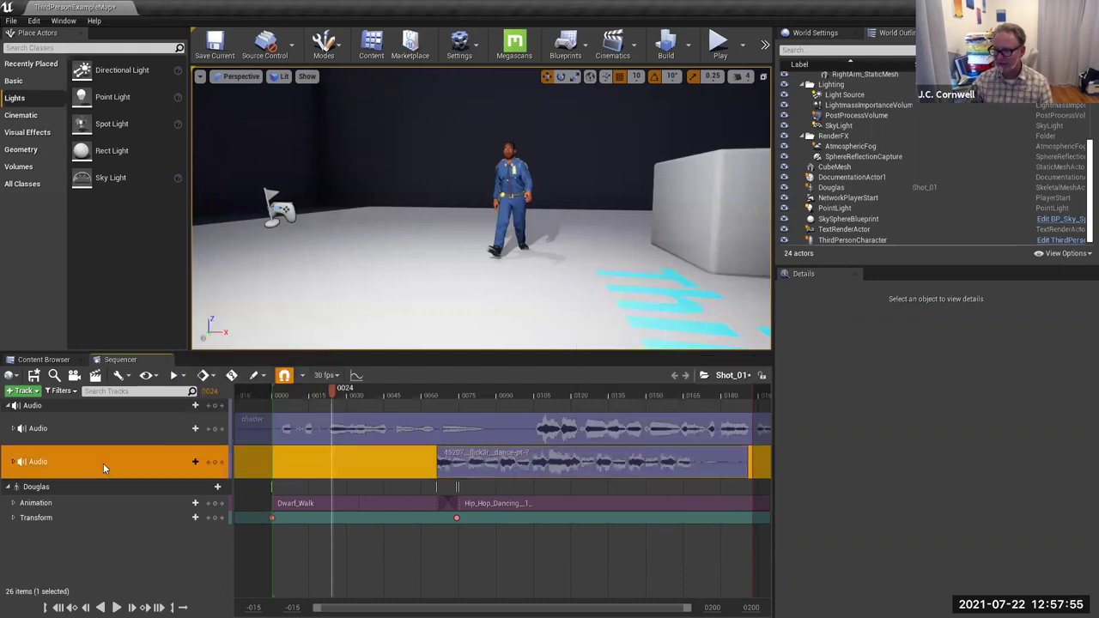
{"action": "left_click", "coordinate": [14, 462]}
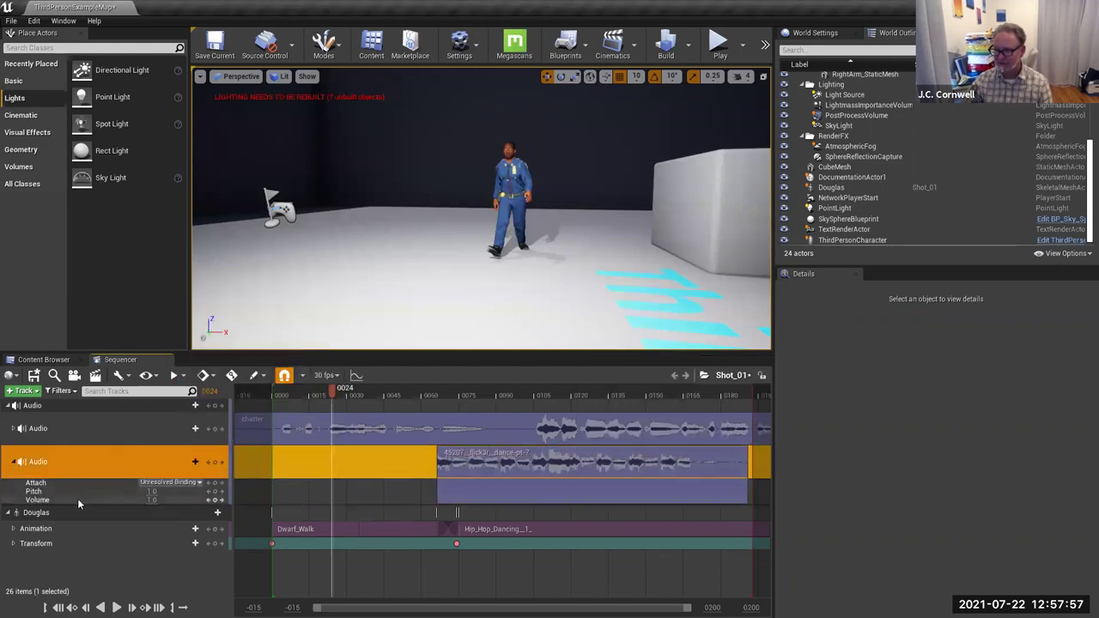
{"action": "left_click", "coordinate": [15, 463]}
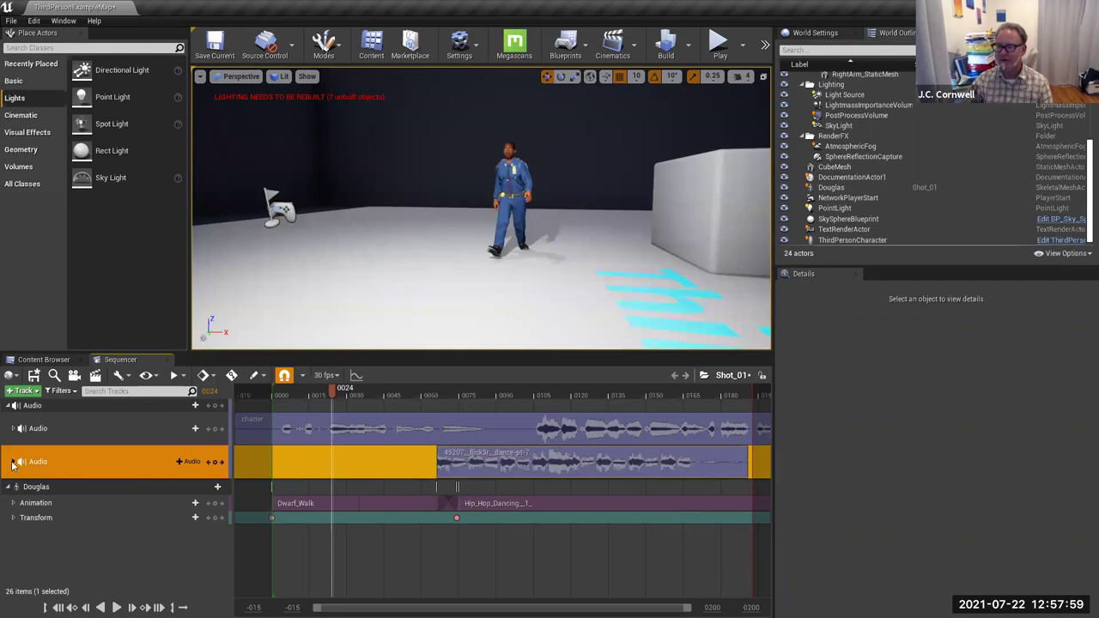
{"action": "left_click", "coordinate": [14, 462]}
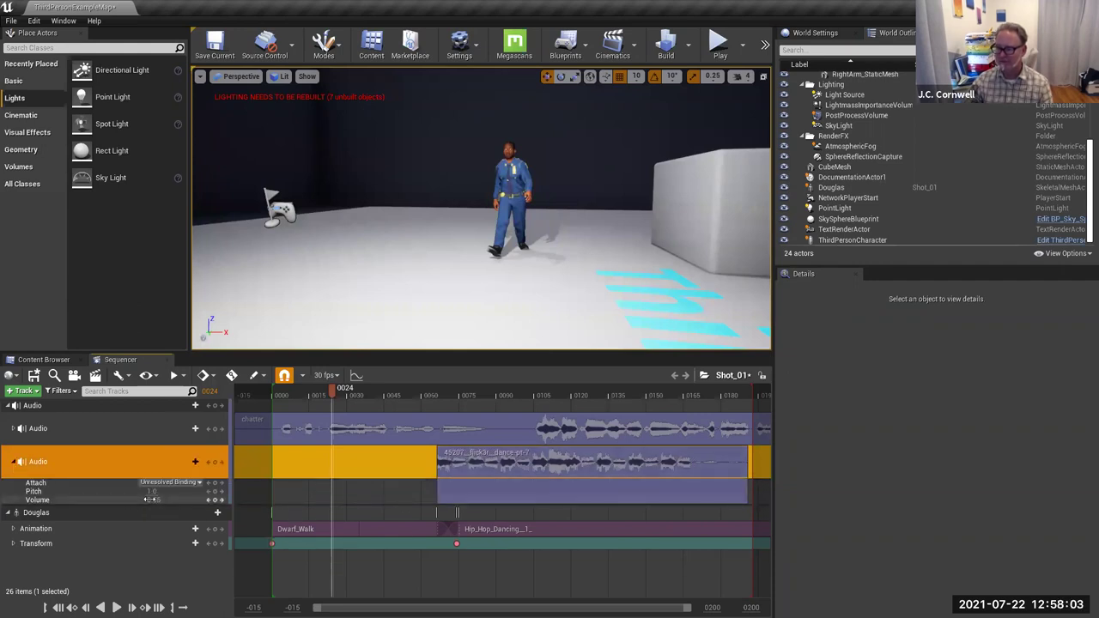
{"action": "left_click", "coordinate": [400, 391]}
{"action": "key", "text": "space"}
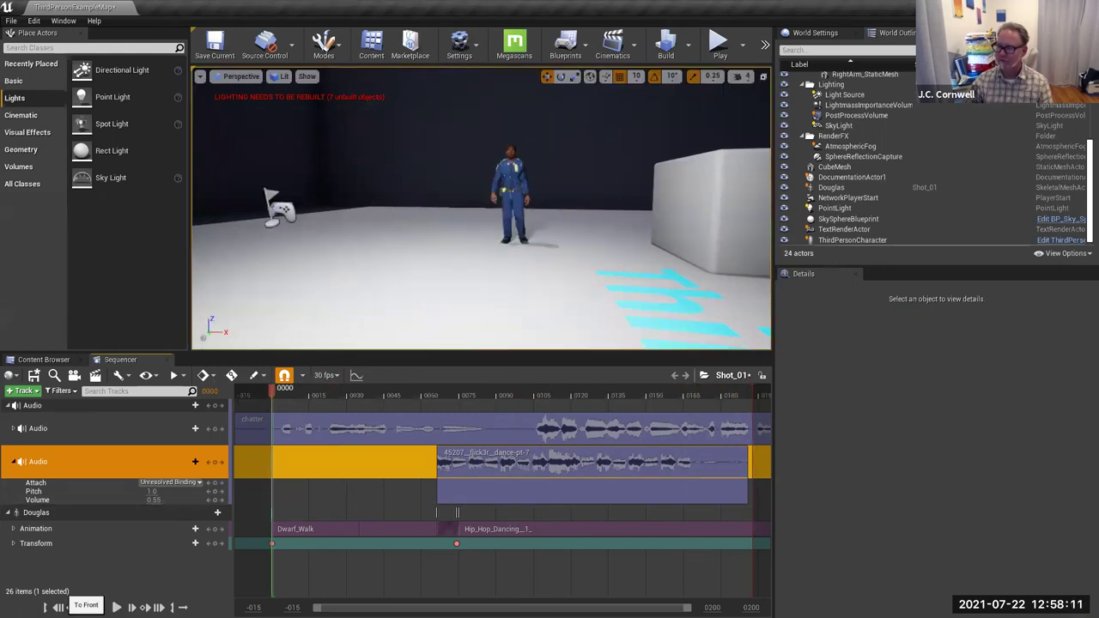
{"action": "left_click", "coordinate": [45, 607]}
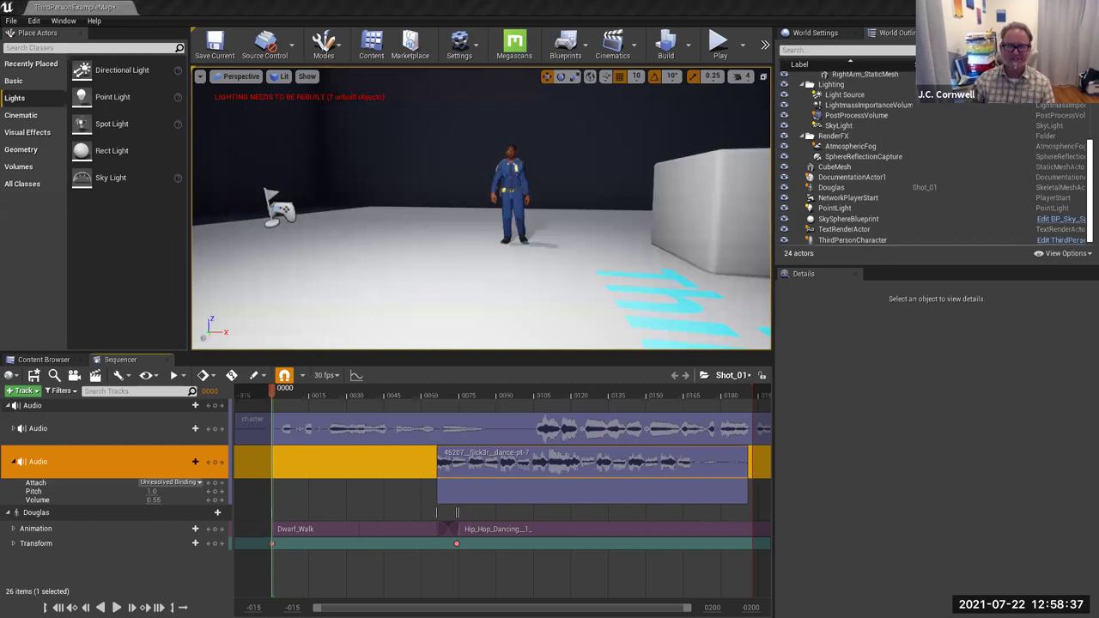
Search Freesound in the browser for 'crickets'.
{"action": "key", "text": "alt+Tab"}
{"action": "left_click", "coordinate": [684, 123]}
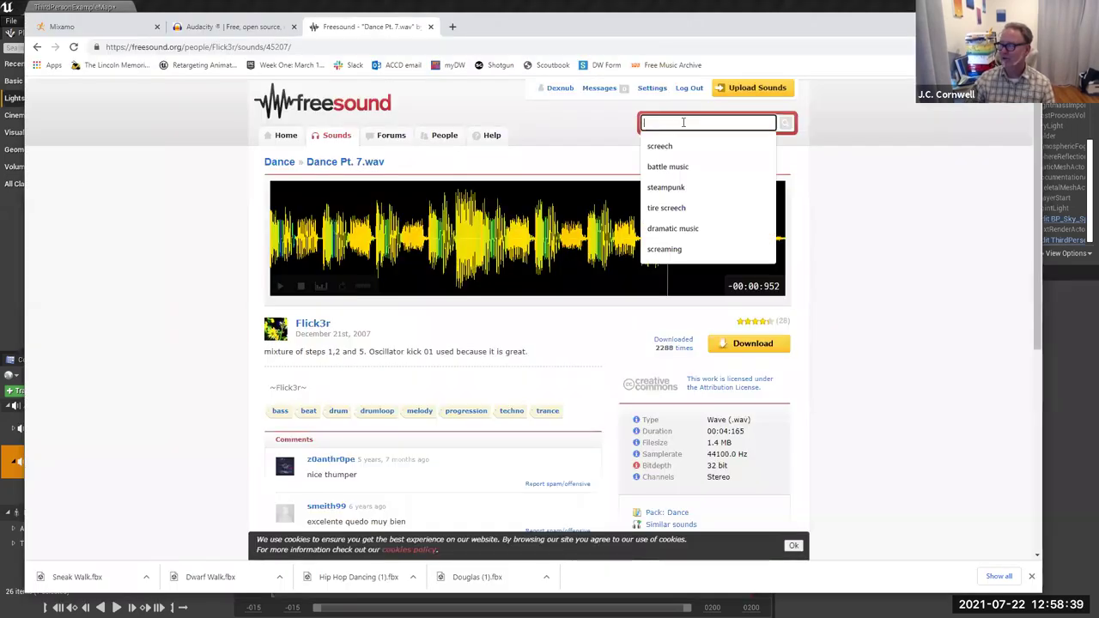
{"action": "type", "text": "crickets"}
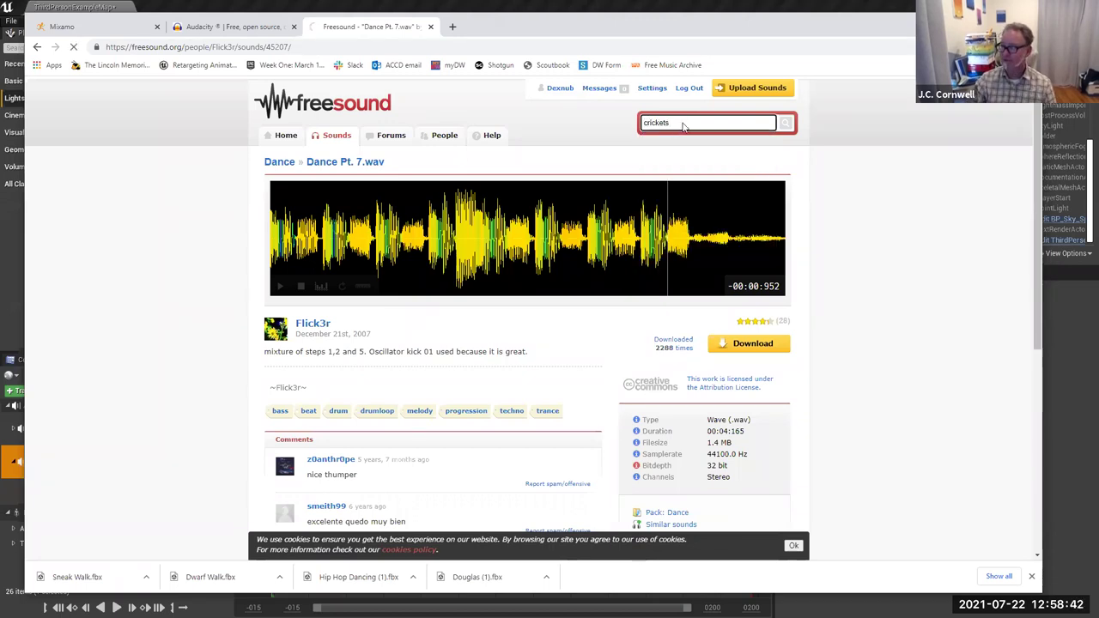
{"action": "key", "text": "Return"}
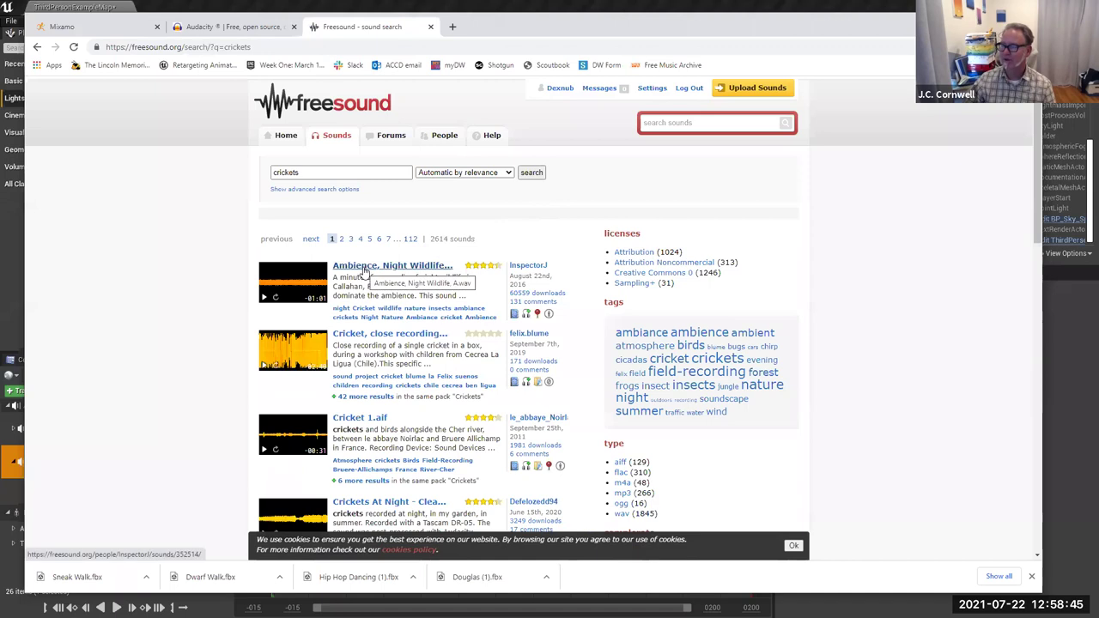
Preview the 'Cricket, close recording: Ben' sound, then return to the Mixamo animations page.
{"action": "left_click", "coordinate": [382, 337]}
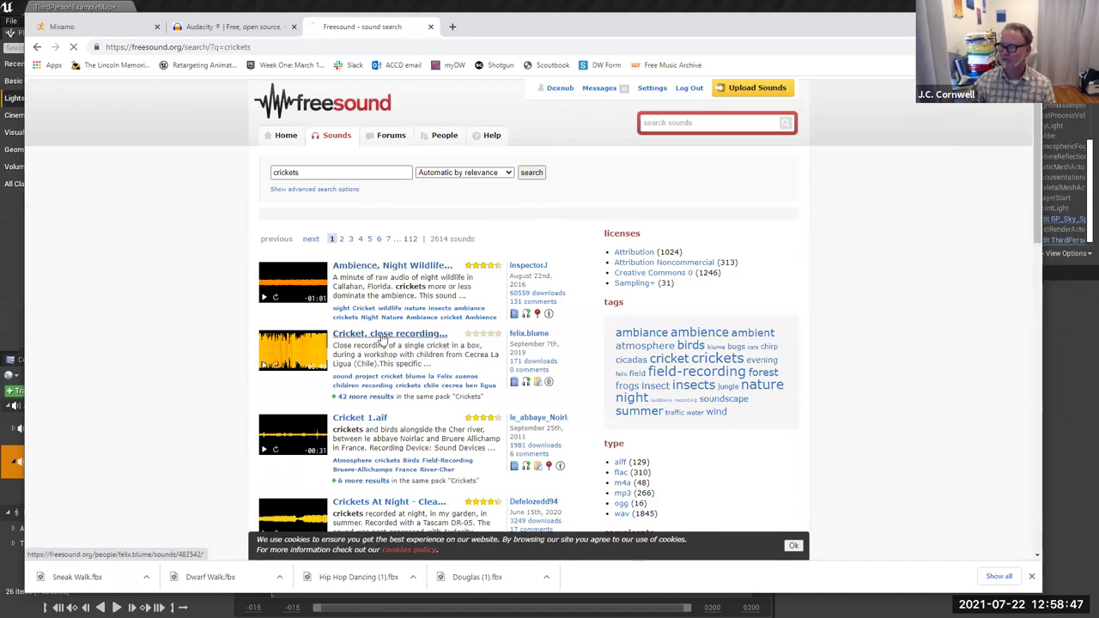
{"action": "left_click", "coordinate": [280, 288]}
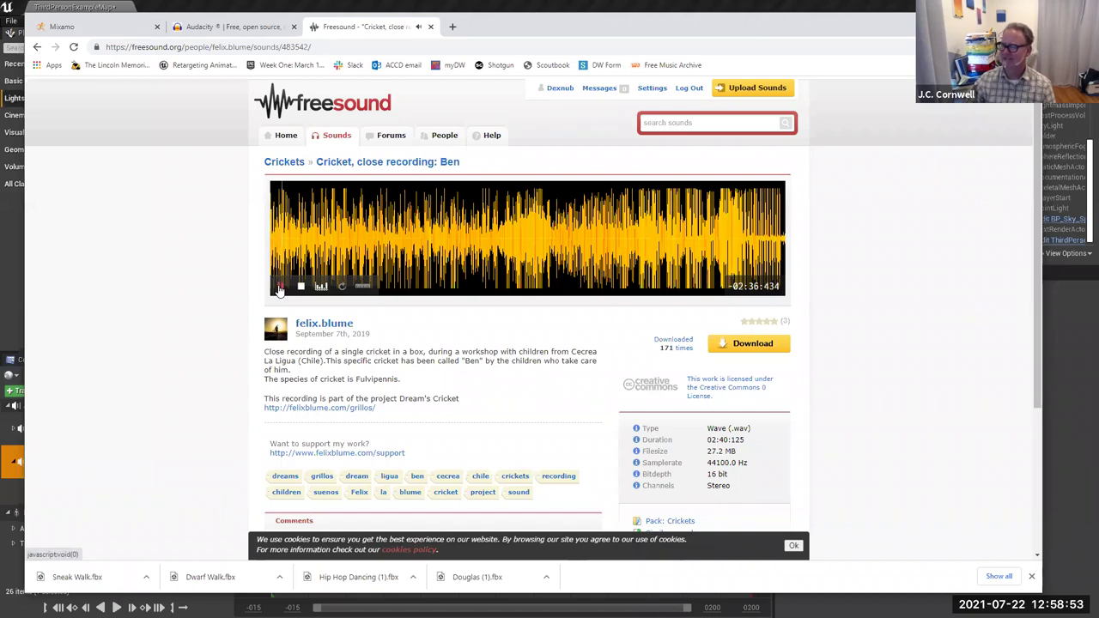
{"action": "left_click", "coordinate": [279, 288]}
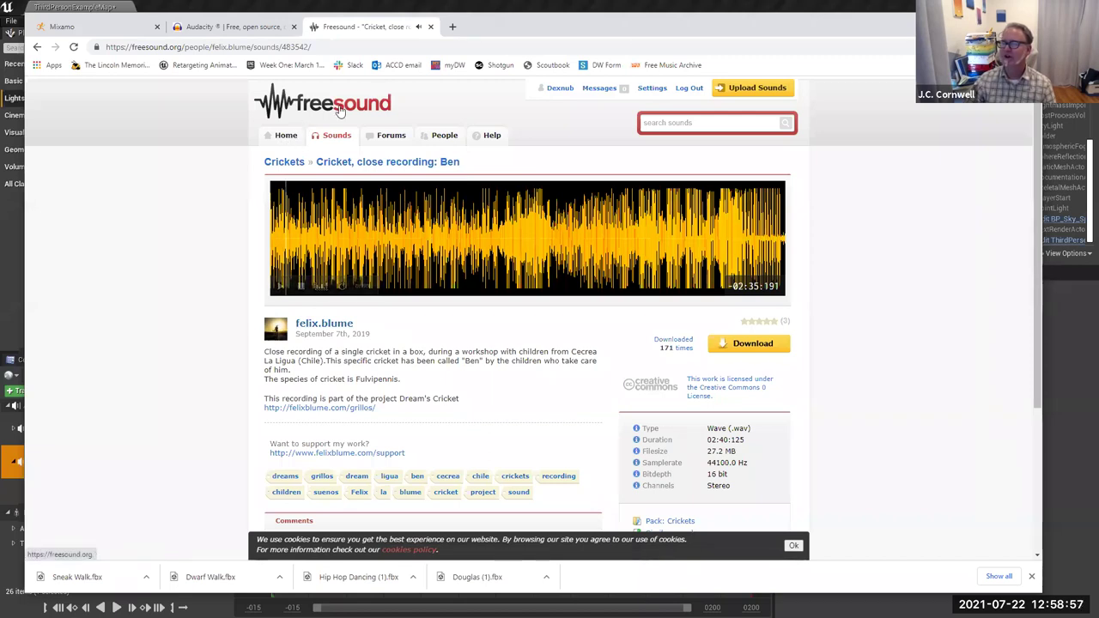
{"action": "left_click", "coordinate": [234, 29]}
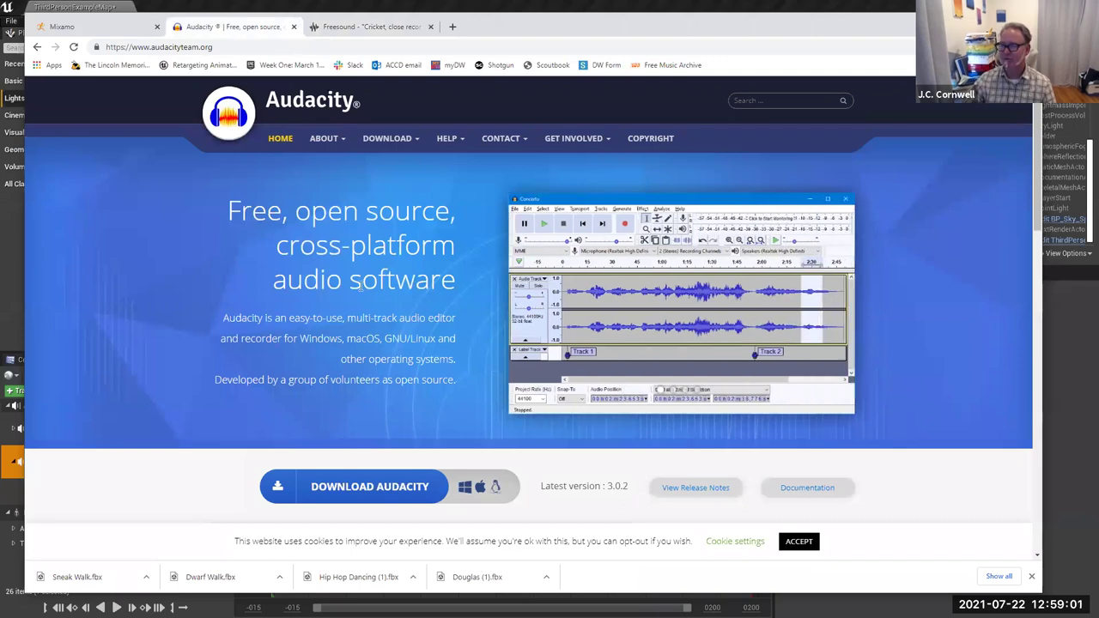
{"action": "left_click", "coordinate": [64, 27]}
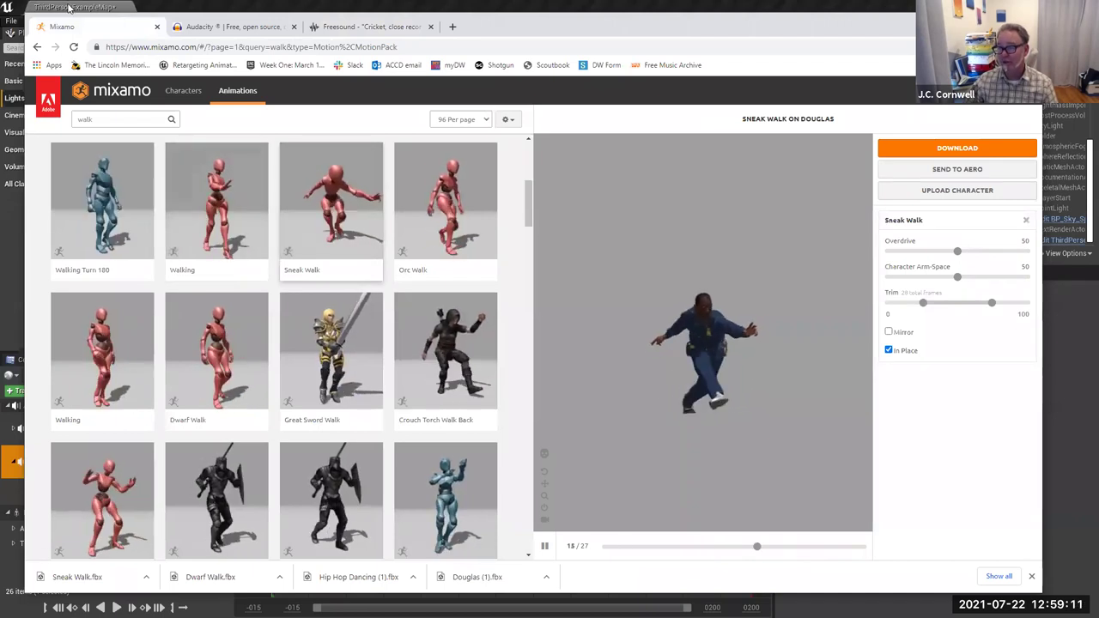
Add a Cine Camera Actor with a Camera Cuts track to Shot_01 in the Unreal Editor.
{"action": "left_click", "coordinate": [69, 6]}
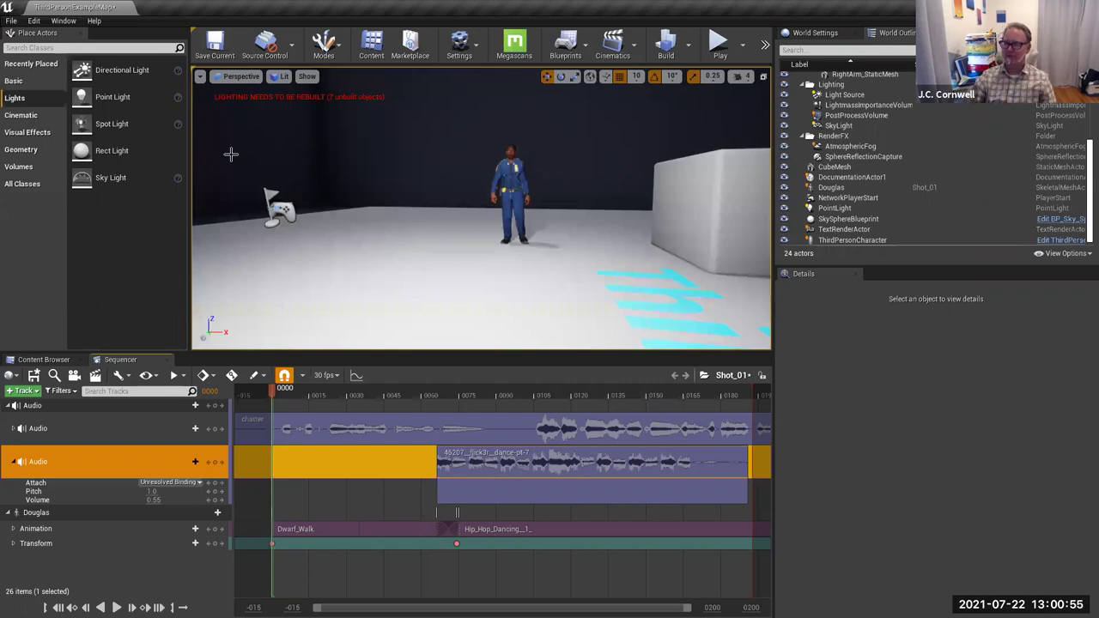
{"action": "left_click", "coordinate": [75, 377]}
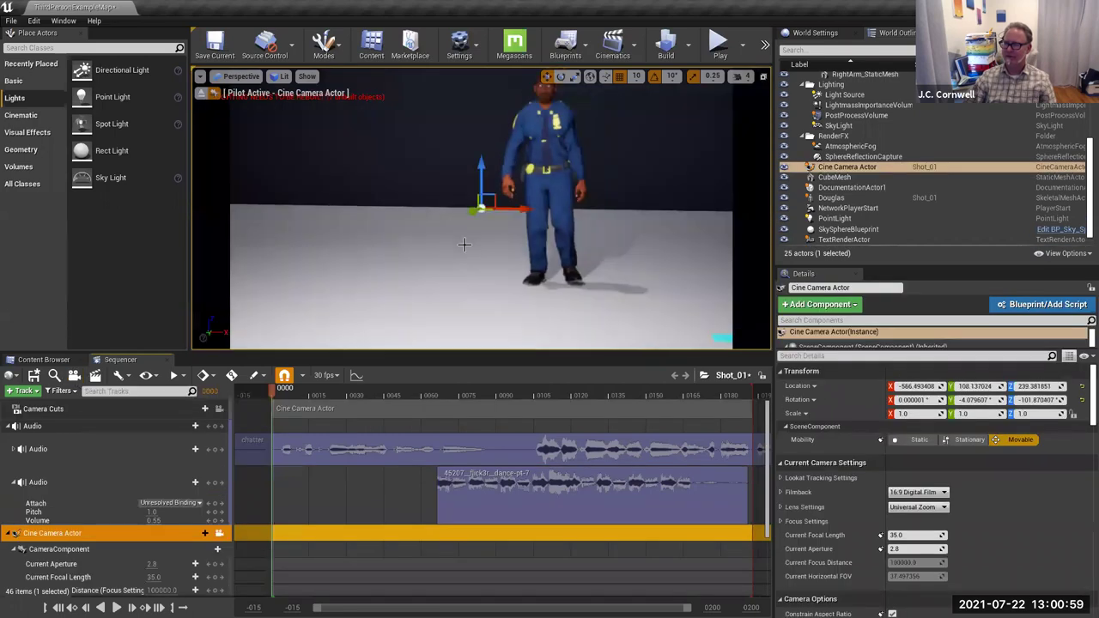
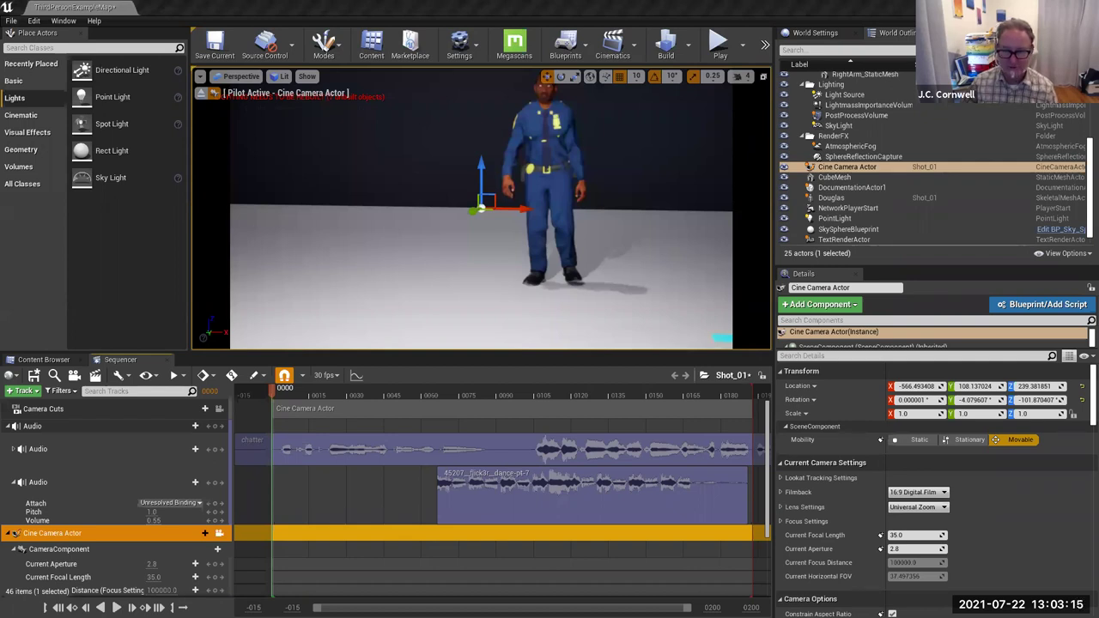
Bring Chrome forward on the Freesound cricket page and open a new incognito window.
{"action": "key", "text": "alt+Tab"}
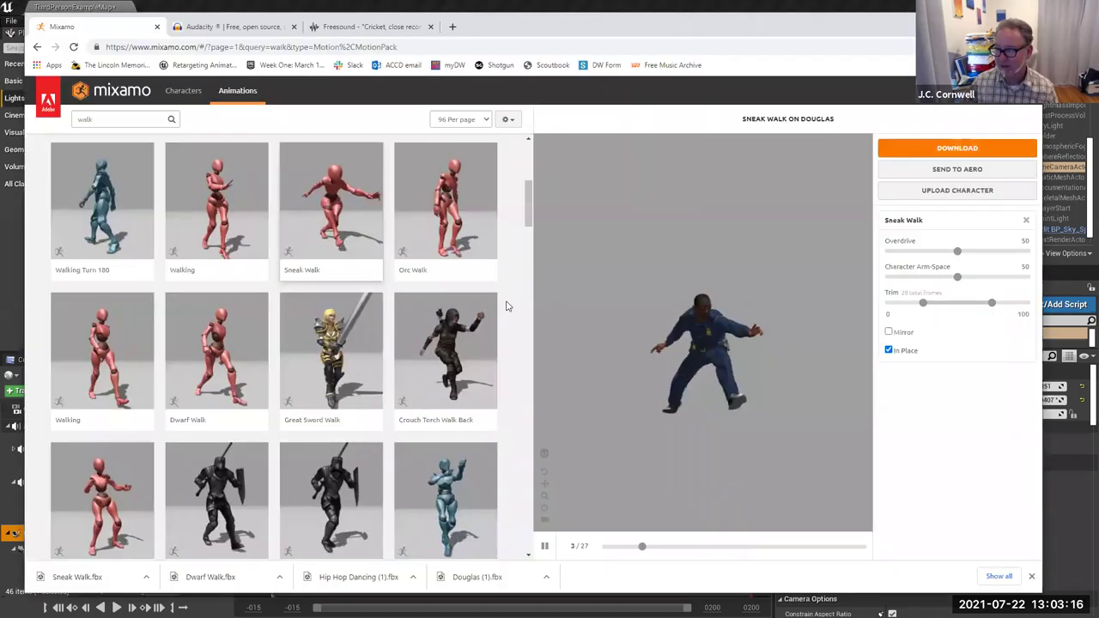
{"action": "left_click", "coordinate": [315, 26]}
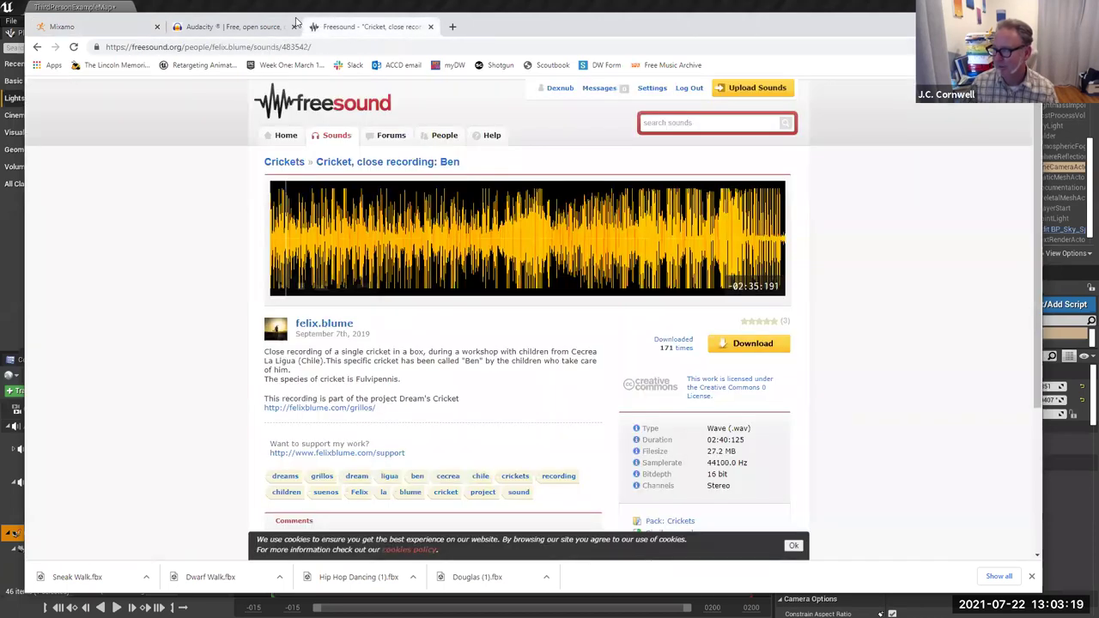
{"action": "left_click_drag", "start_coordinate": [296, 22], "coordinate": [289, 41]}
{"action": "left_click", "coordinate": [1022, 67]}
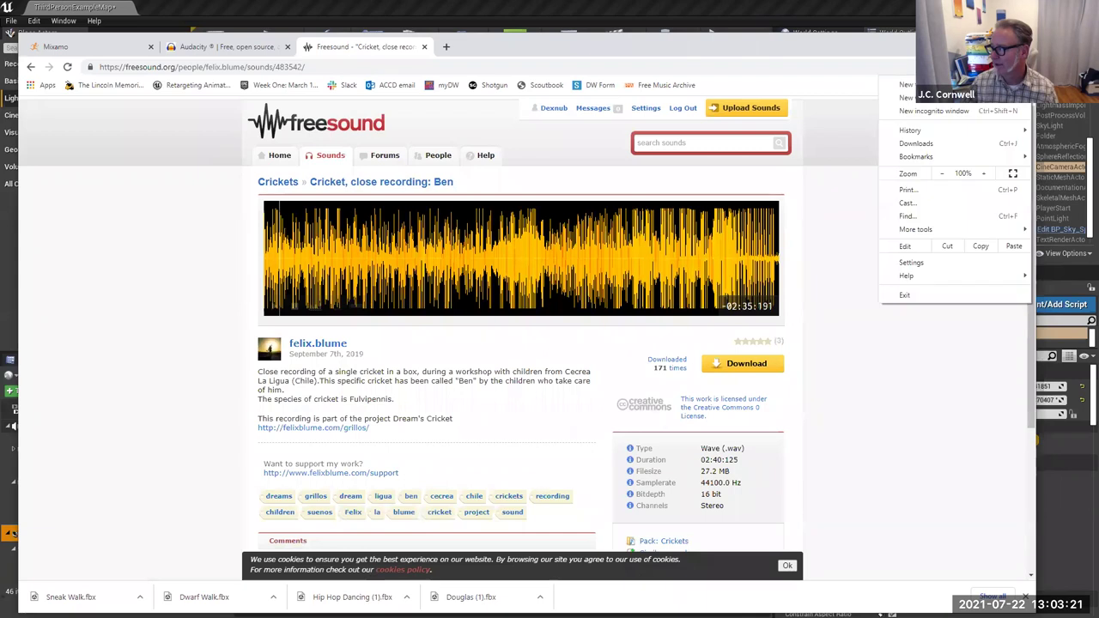
{"action": "left_click", "coordinate": [944, 110]}
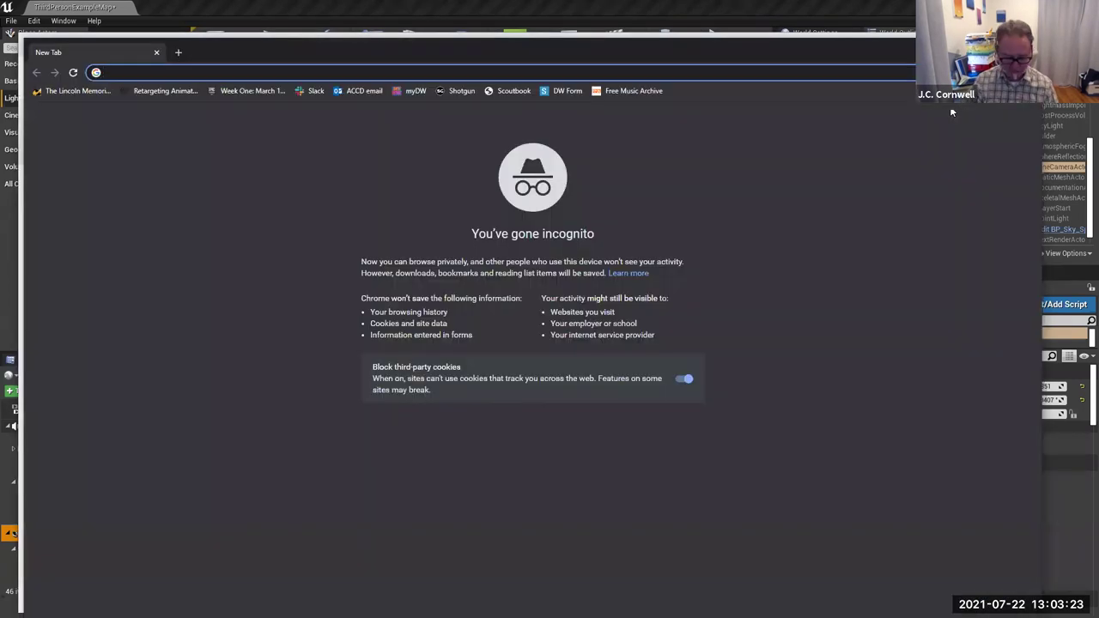
Search Google for 'freesound', reach freesound.org's registration form, then return to the logged-in window.
{"action": "type", "text": "freesounds"}
{"action": "key", "text": "BackSpace"}
{"action": "key", "text": "Return"}
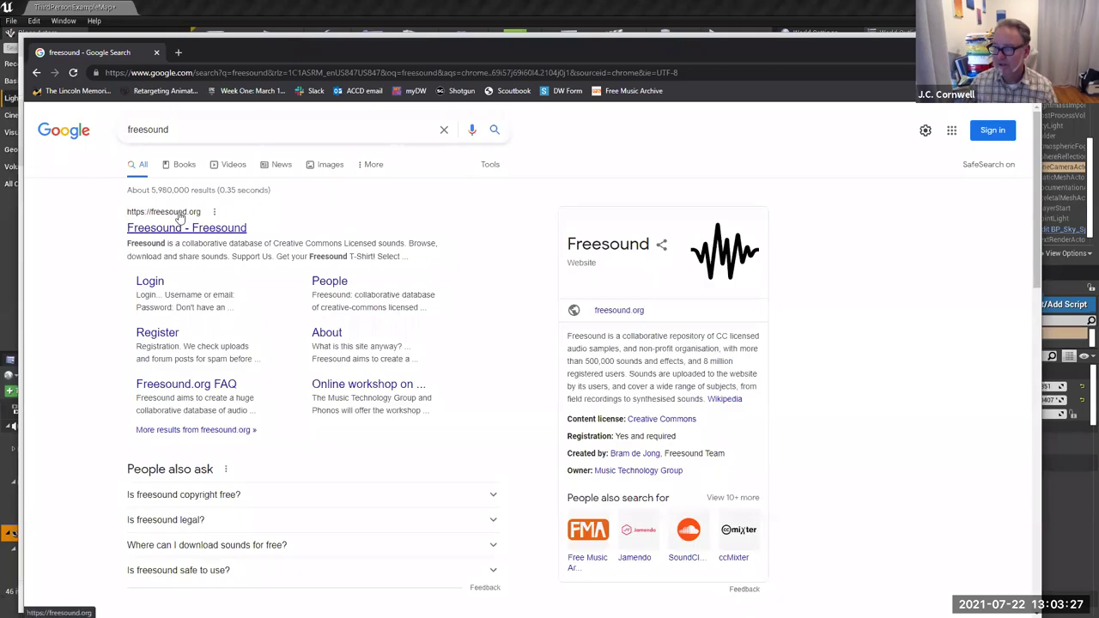
{"action": "left_click", "coordinate": [233, 237]}
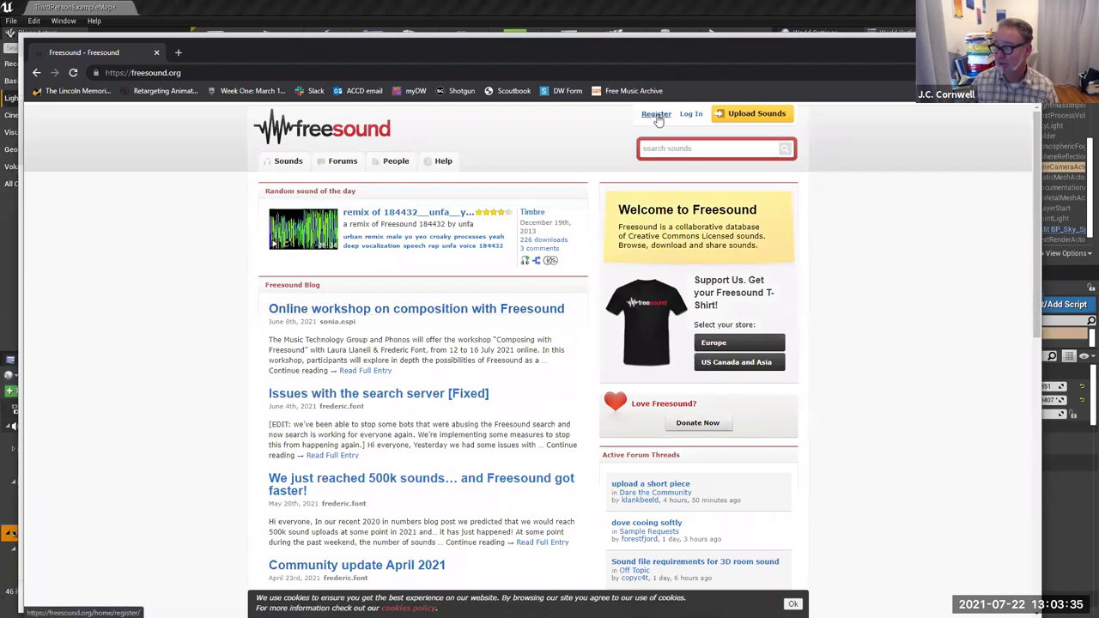
{"action": "left_click", "coordinate": [657, 117]}
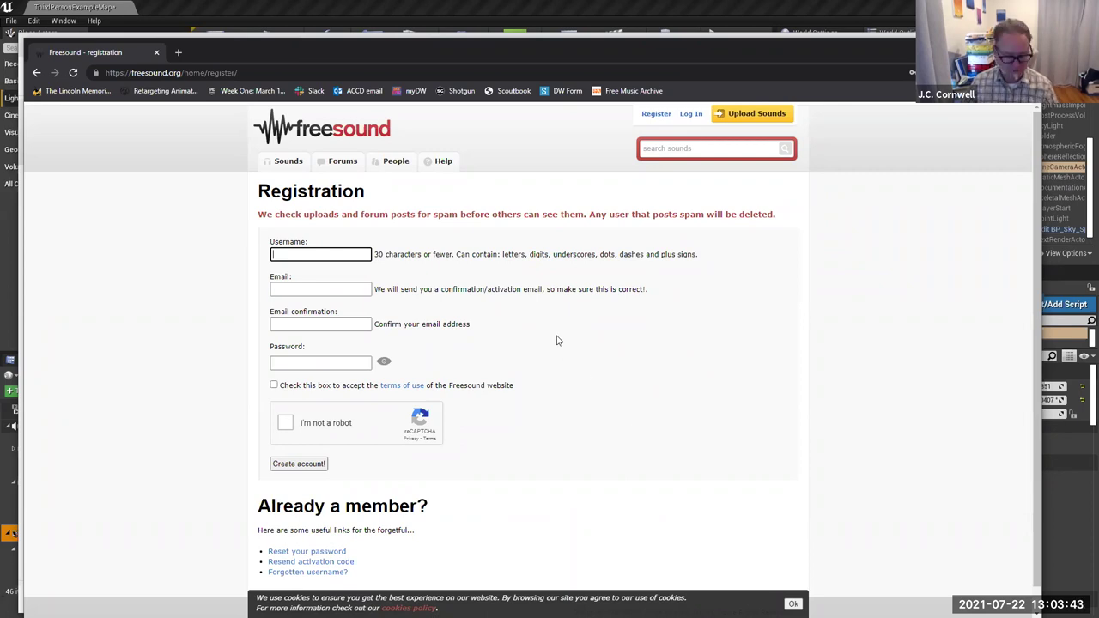
{"action": "left_click", "coordinate": [298, 224]}
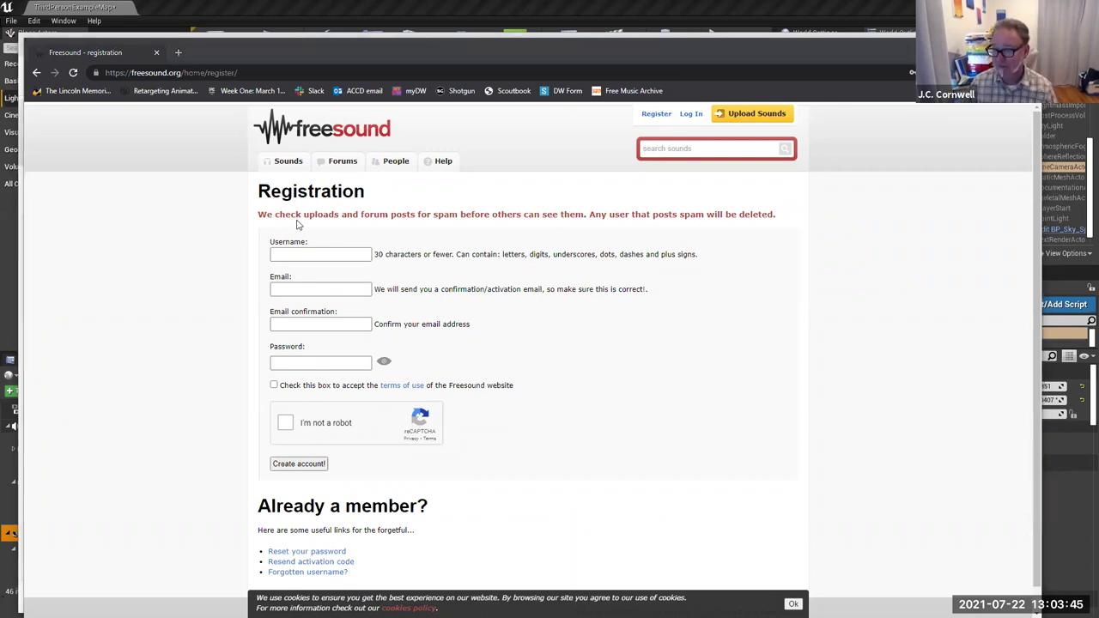
{"action": "key", "text": "alt+Tab"}
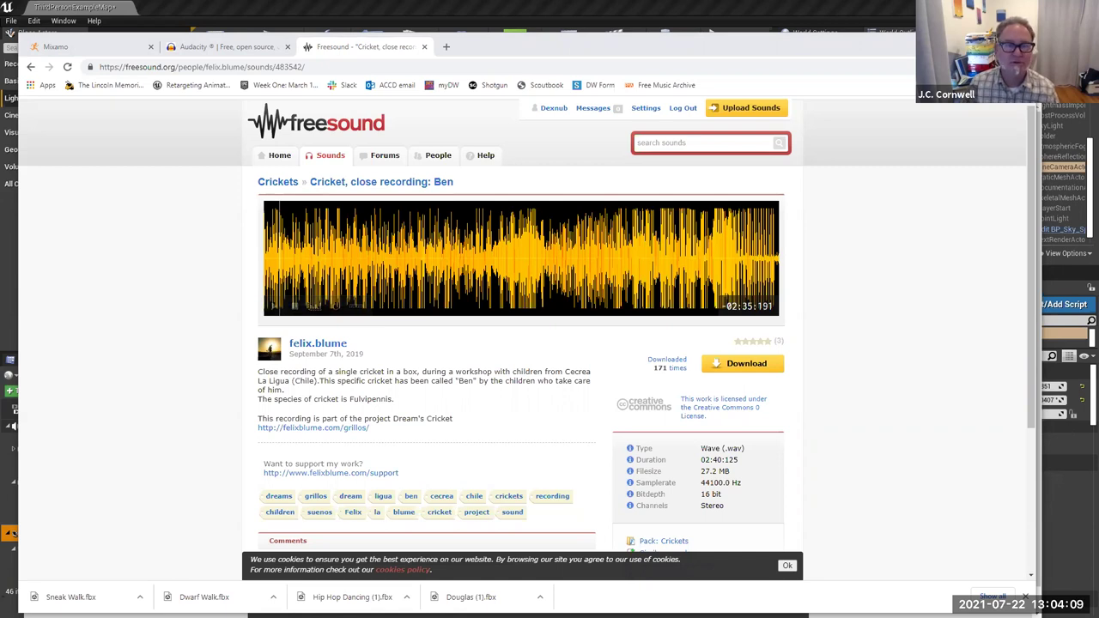
{"action": "key", "text": "alt+Tab"}
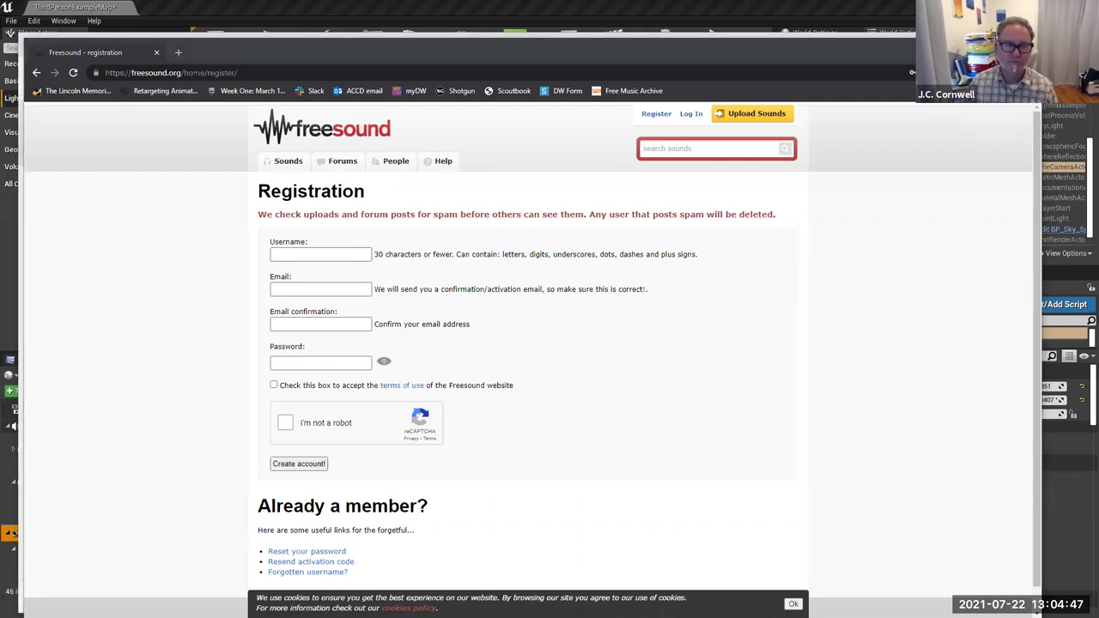
{"action": "key", "text": "alt+Tab"}
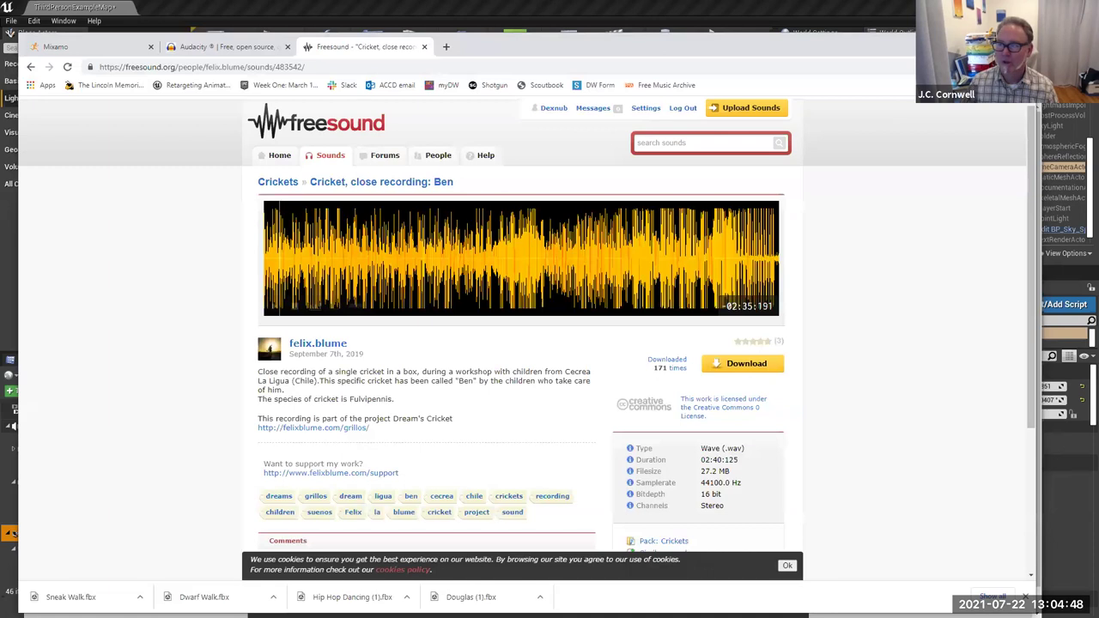
Switch to the Audacity tab to show the Audacity homepage.
{"action": "left_click", "coordinate": [225, 47]}
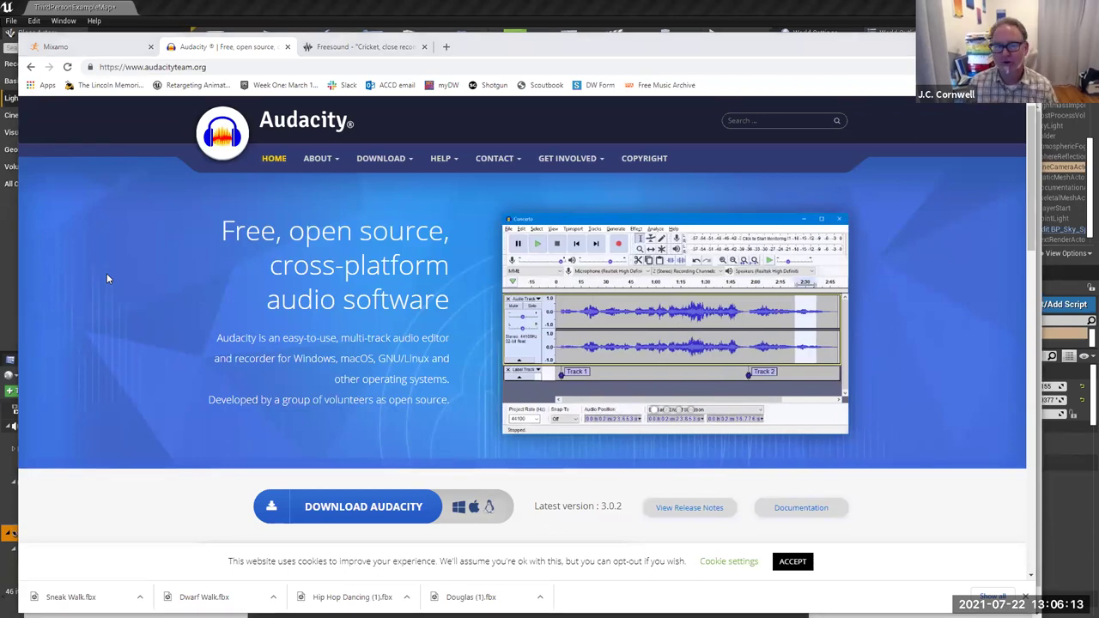
Back in Unreal, collapse the Cine Camera Actor and Audio tracks in Sequencer.
{"action": "key", "text": "alt+Tab"}
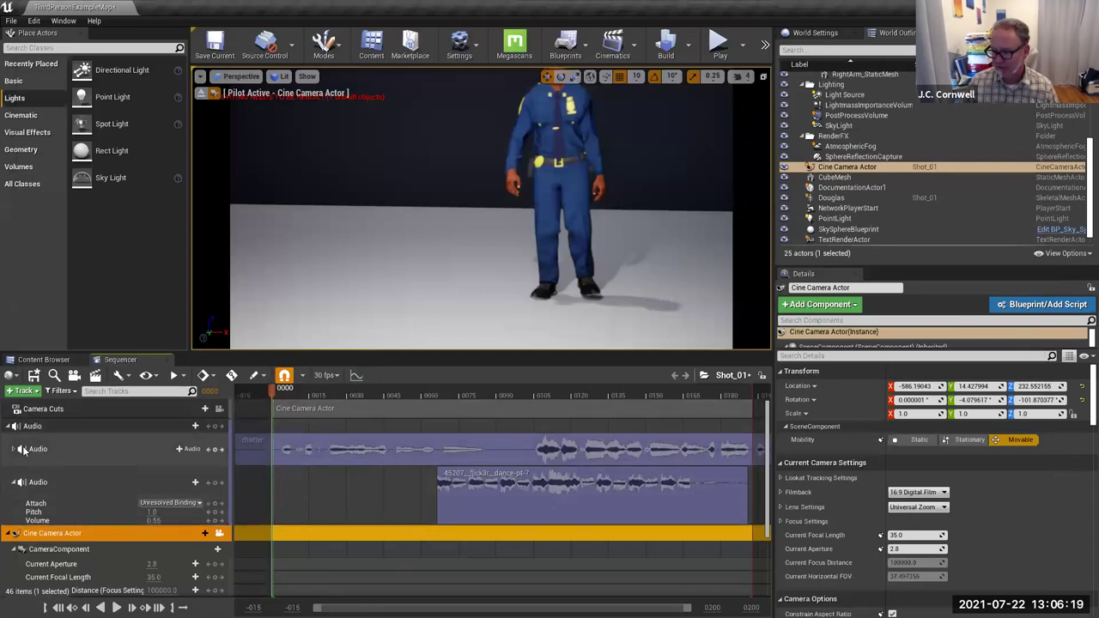
{"action": "left_click", "coordinate": [10, 533]}
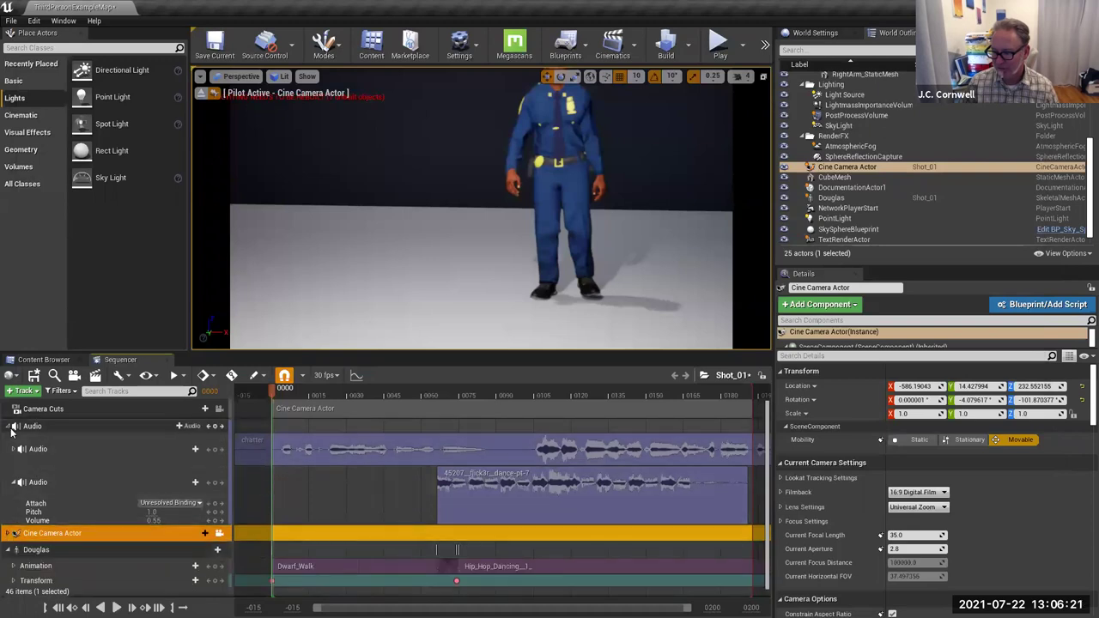
{"action": "left_click", "coordinate": [9, 427]}
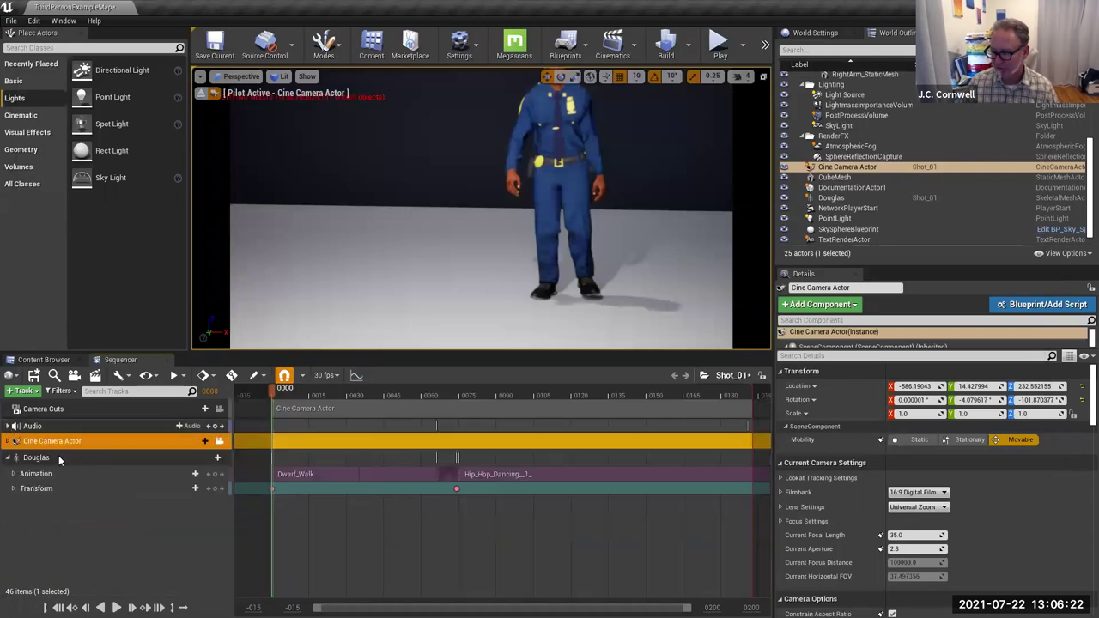
Drag Douglas's Dwarf_Walk clip about 8 frames later, shifting Hip_Hop_Dancing with it.
{"action": "left_click", "coordinate": [521, 477]}
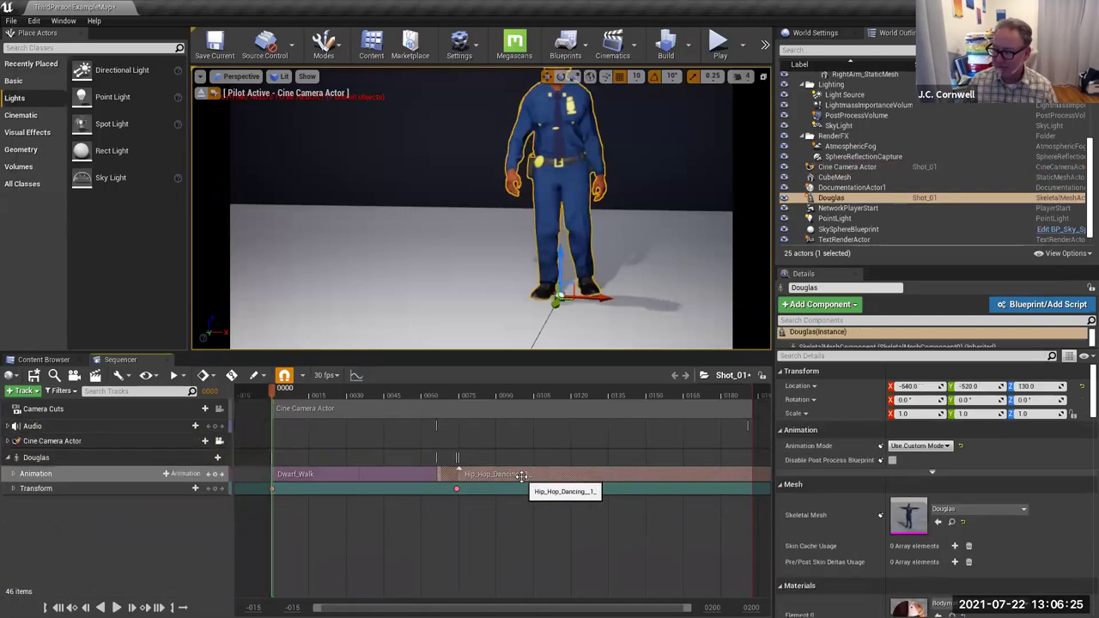
{"action": "left_click", "coordinate": [330, 471]}
{"action": "left_click_drag", "start_coordinate": [329, 472], "coordinate": [288, 501]}
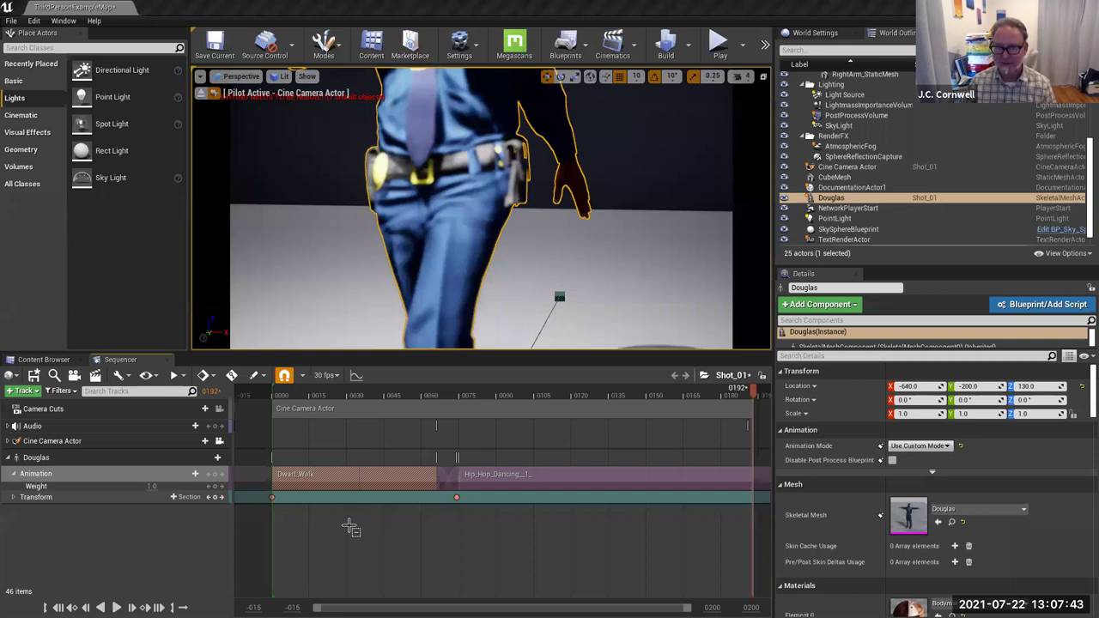
Search Mixamo characters for 'mann' and preview the Sneak Walk on Mannequin.
{"action": "key", "text": "alt+Tab"}
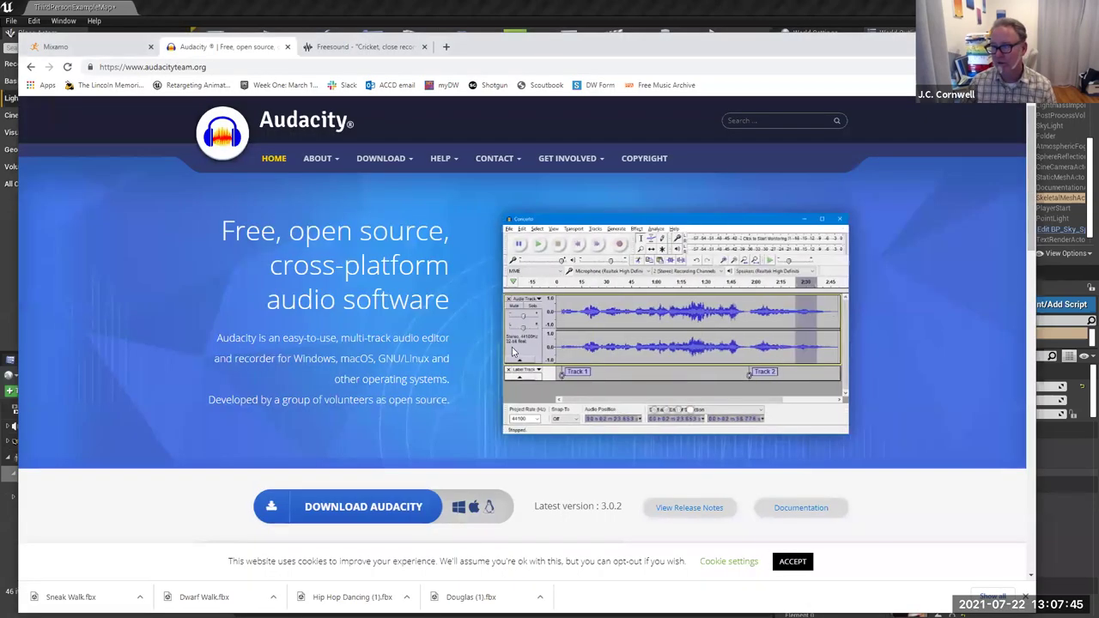
{"action": "left_click", "coordinate": [74, 47]}
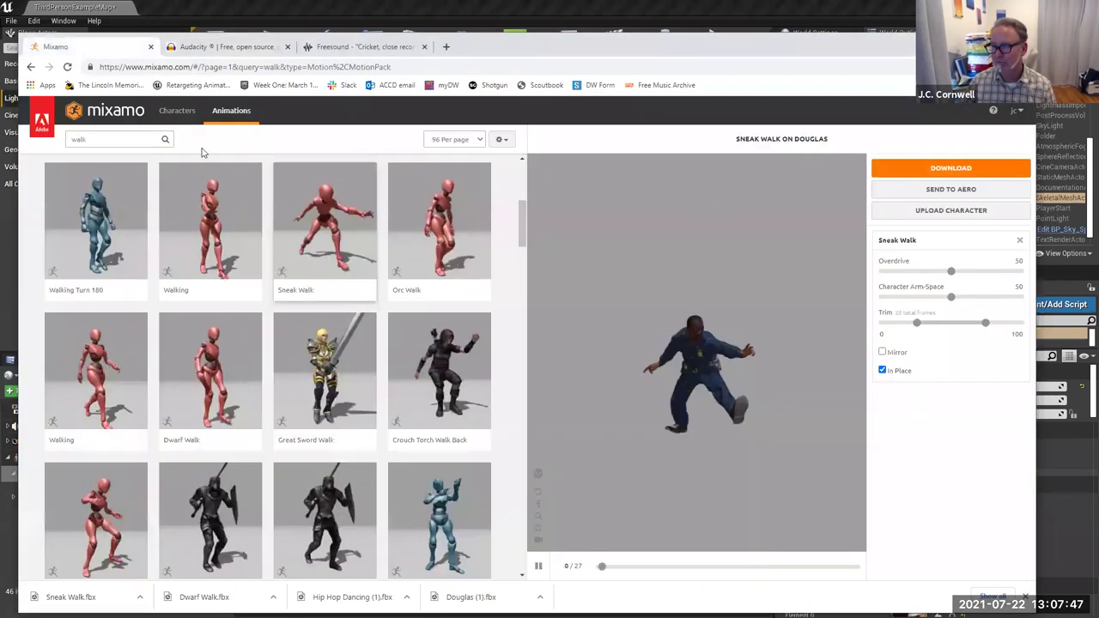
{"action": "left_click", "coordinate": [171, 116]}
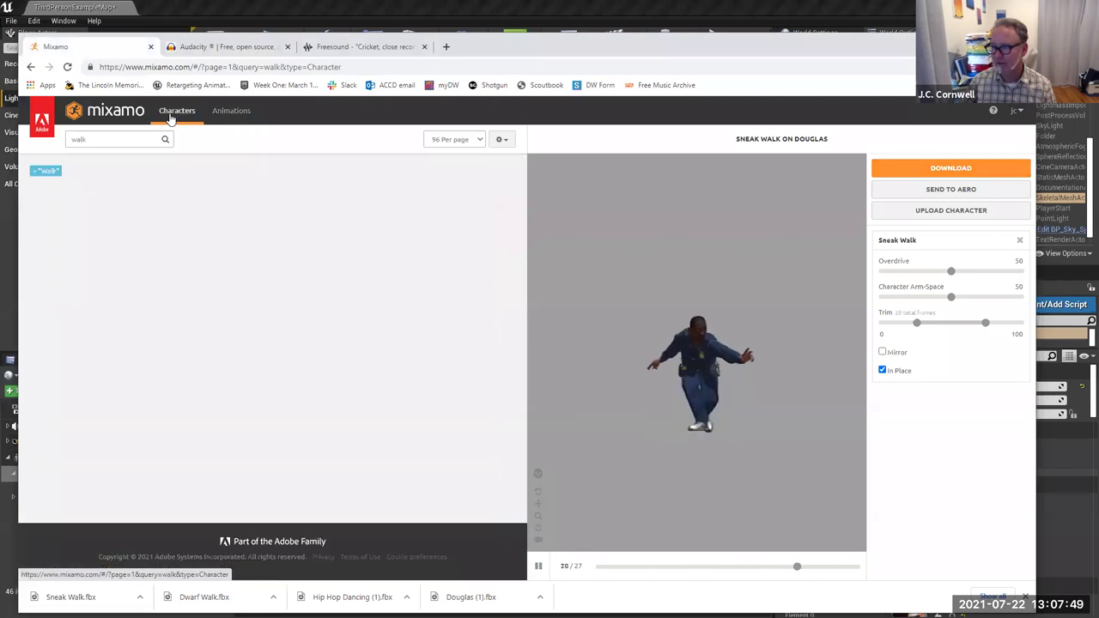
{"action": "double_click", "coordinate": [105, 141]}
{"action": "type", "text": "mann"}
{"action": "key", "text": "Return"}
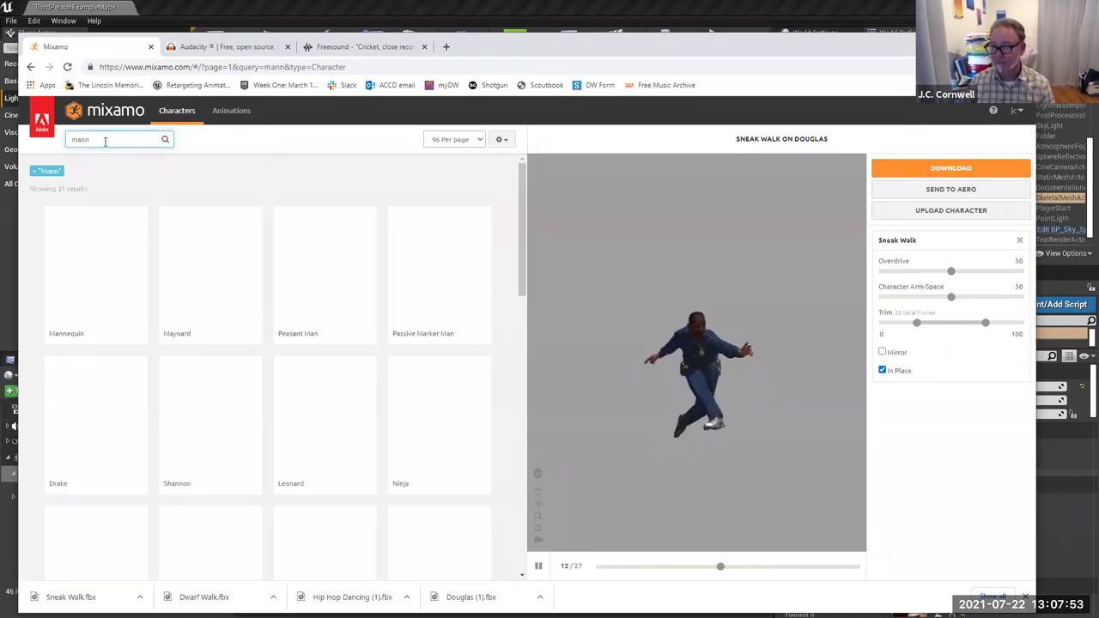
{"action": "left_click", "coordinate": [97, 282]}
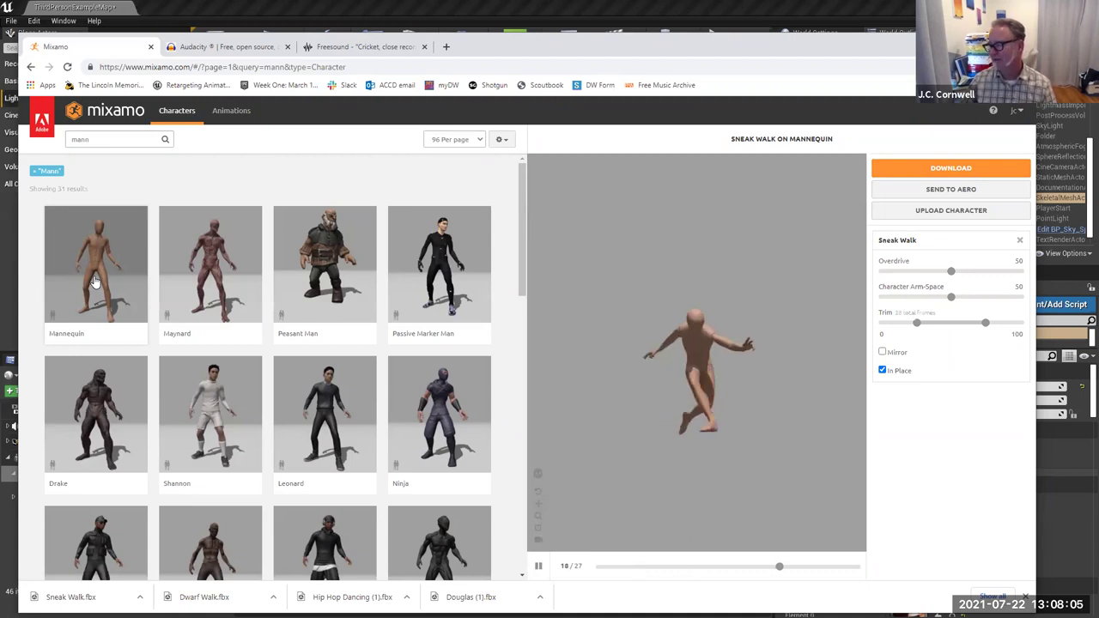
Preview the Sneak Walk on Leonard, then return to Unreal Engine.
{"action": "left_click", "coordinate": [323, 404]}
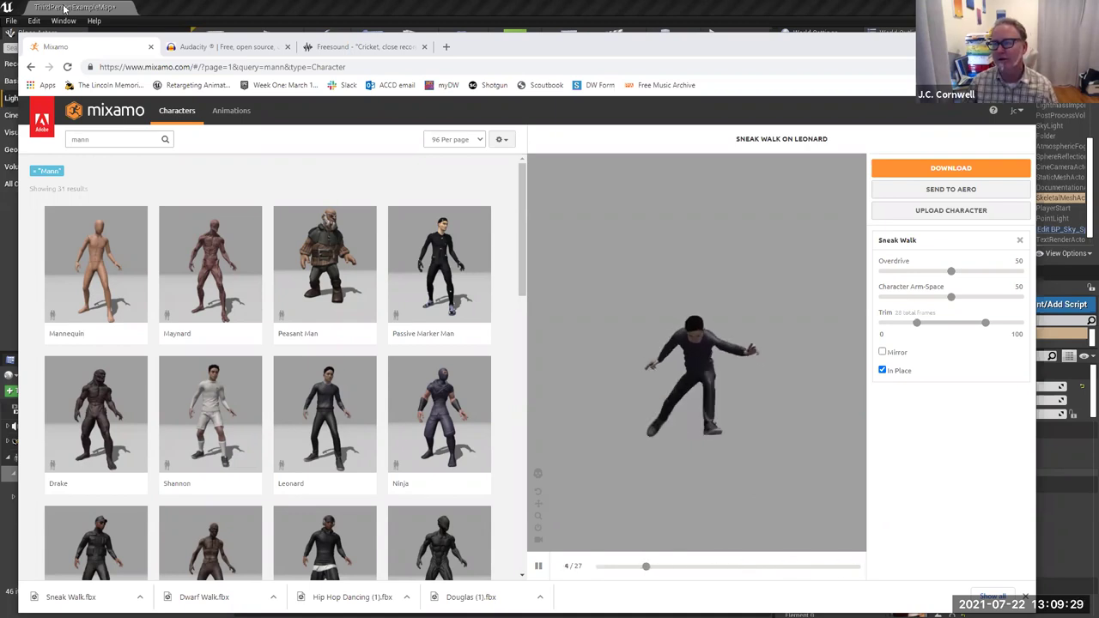
{"action": "key", "text": "alt+Tab"}
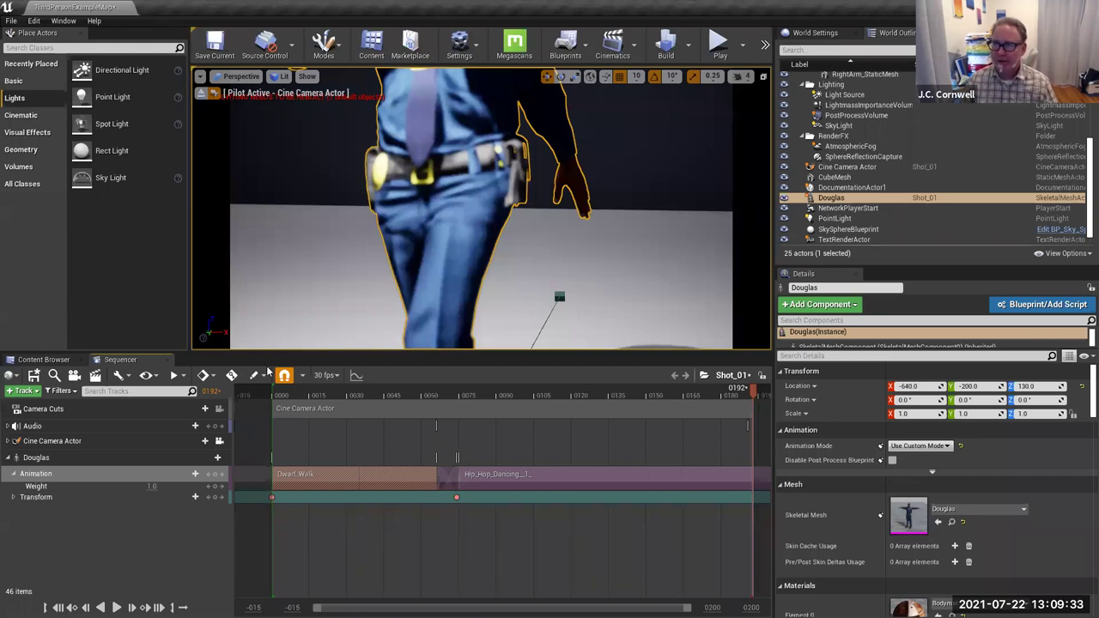
{"action": "left_click", "coordinate": [182, 430]}
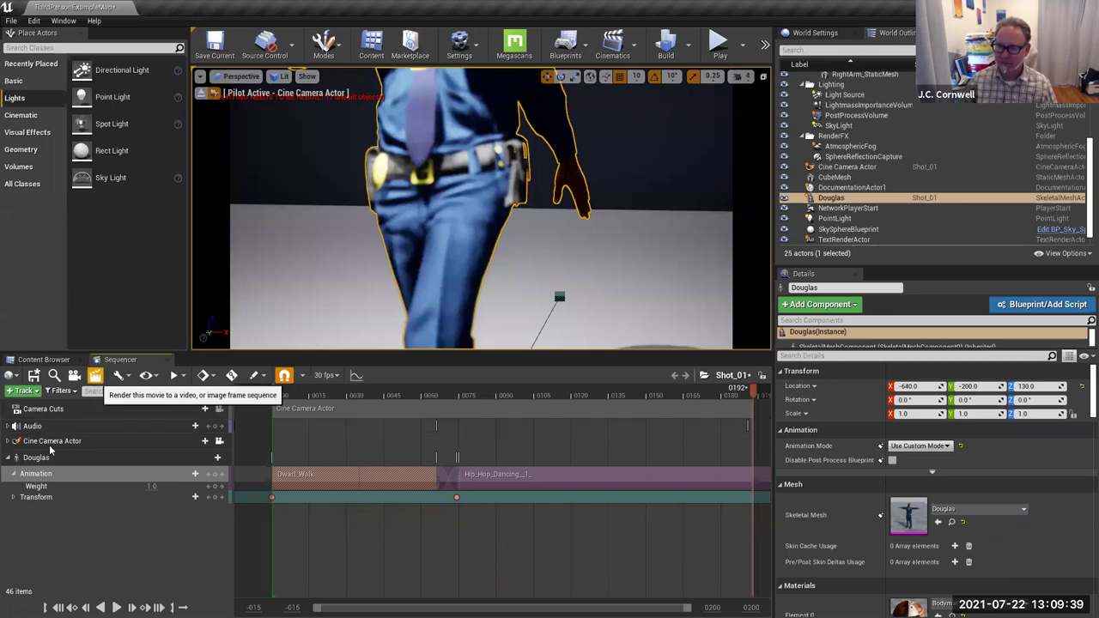
{"action": "left_click", "coordinate": [96, 378]}
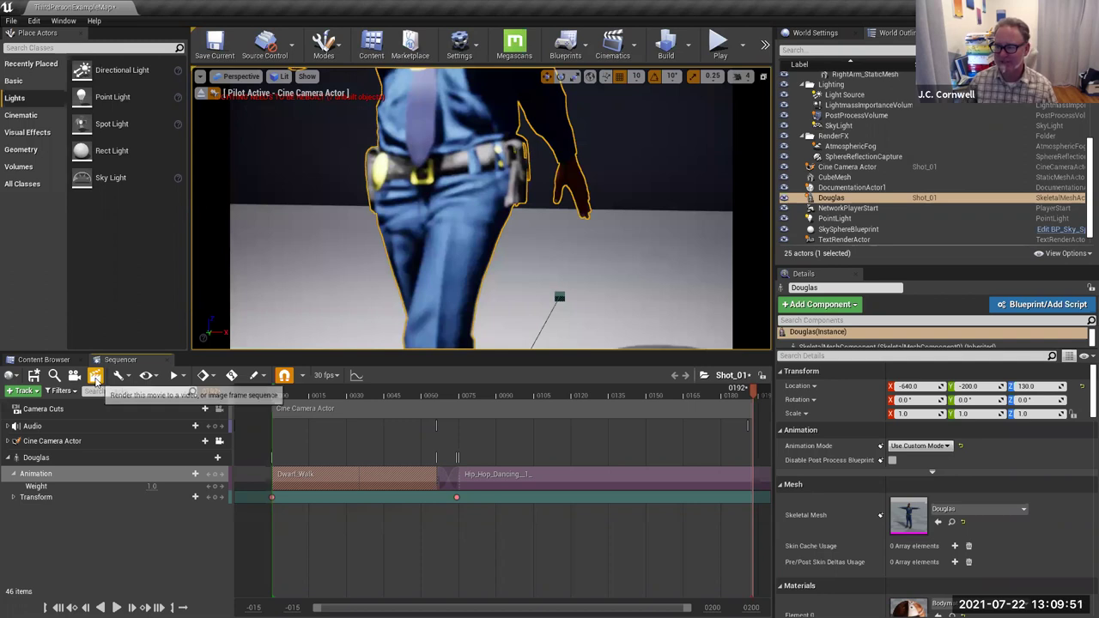
Set Render Movie output to Video Sequence (avi) with Master Audio Submix (Experimental) audio.
{"action": "left_click", "coordinate": [96, 378]}
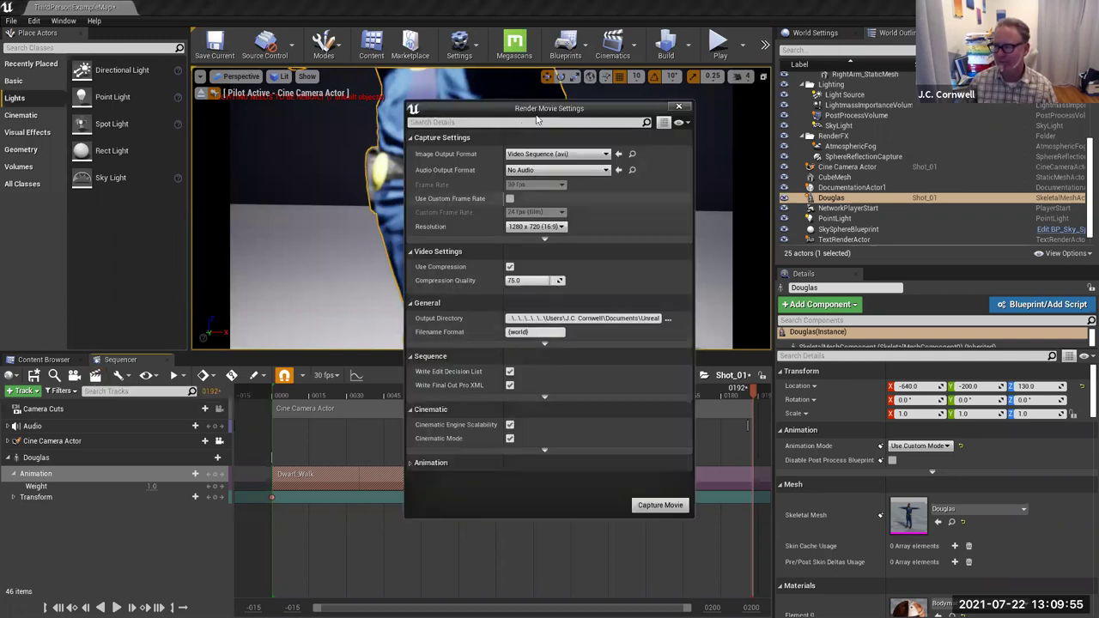
{"action": "left_click", "coordinate": [536, 156]}
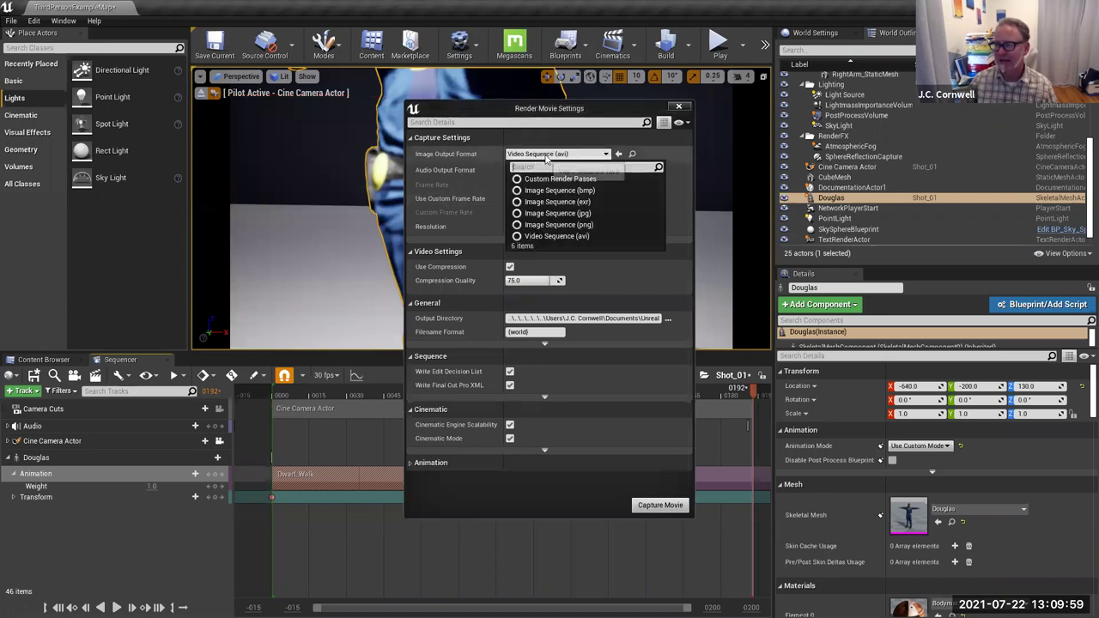
{"action": "left_click", "coordinate": [535, 156]}
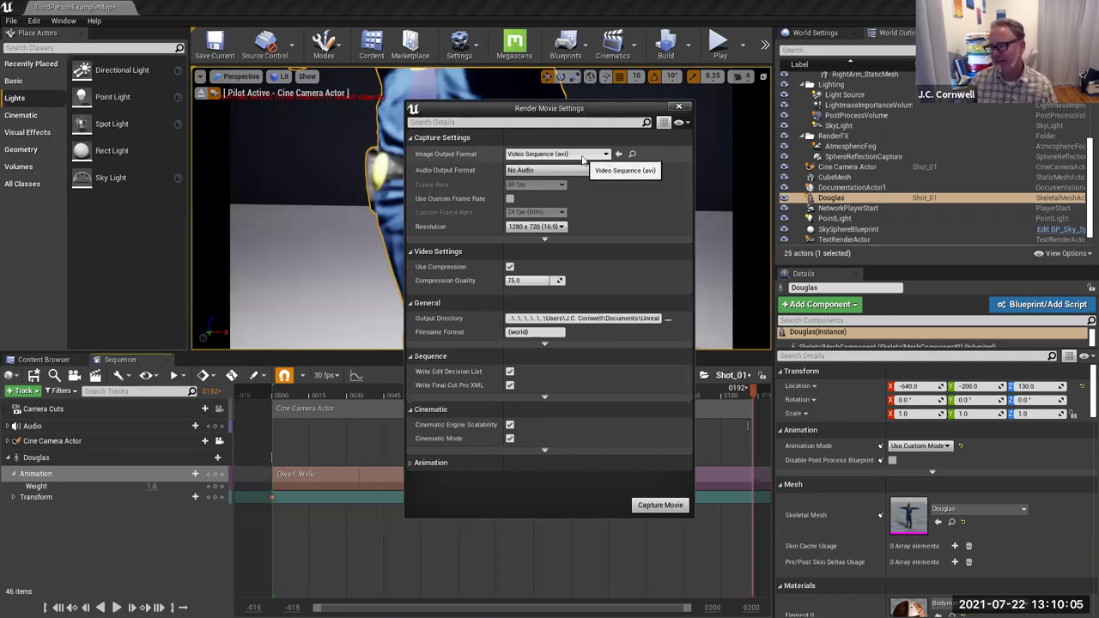
{"action": "left_click", "coordinate": [577, 171]}
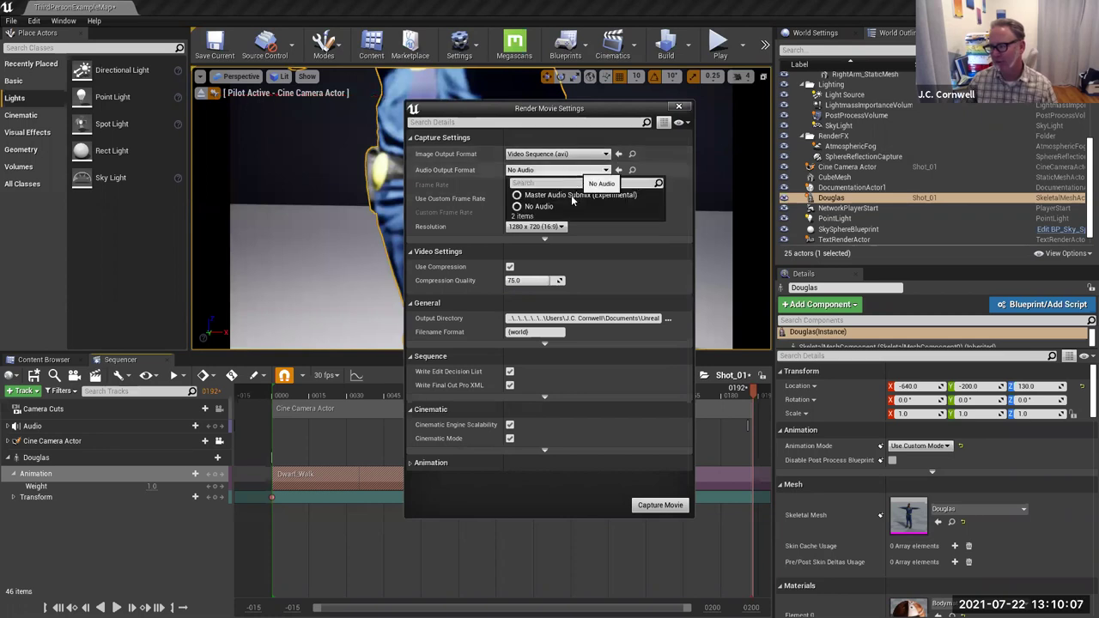
{"action": "left_click", "coordinate": [572, 196]}
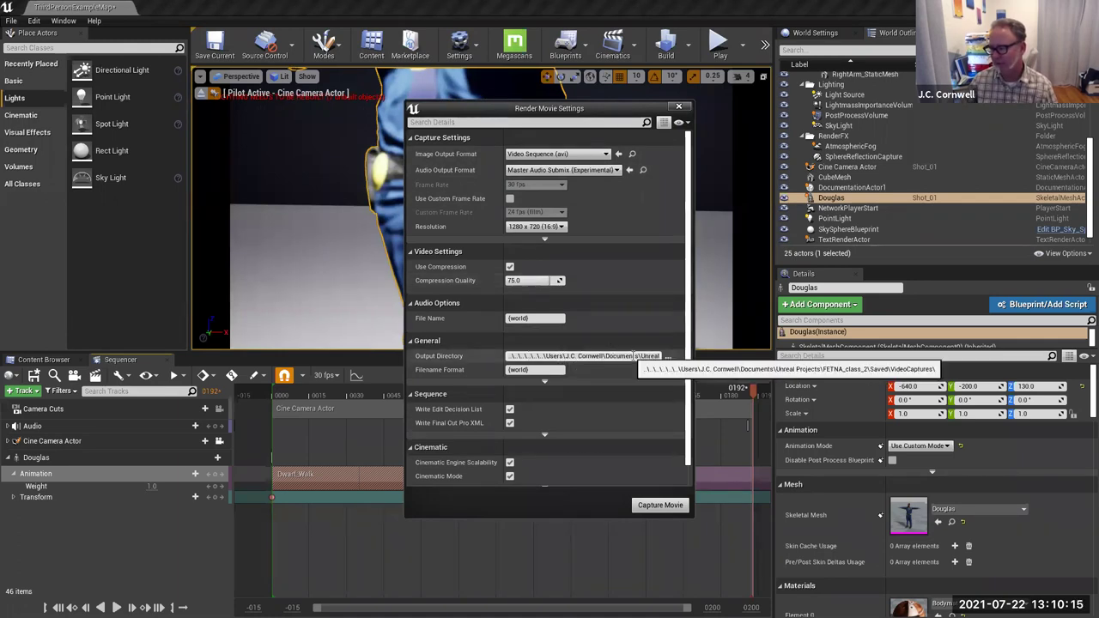
Start Capture Movie, save the selected unsaved assets, and close Render Movie Settings.
{"action": "left_click", "coordinate": [657, 505]}
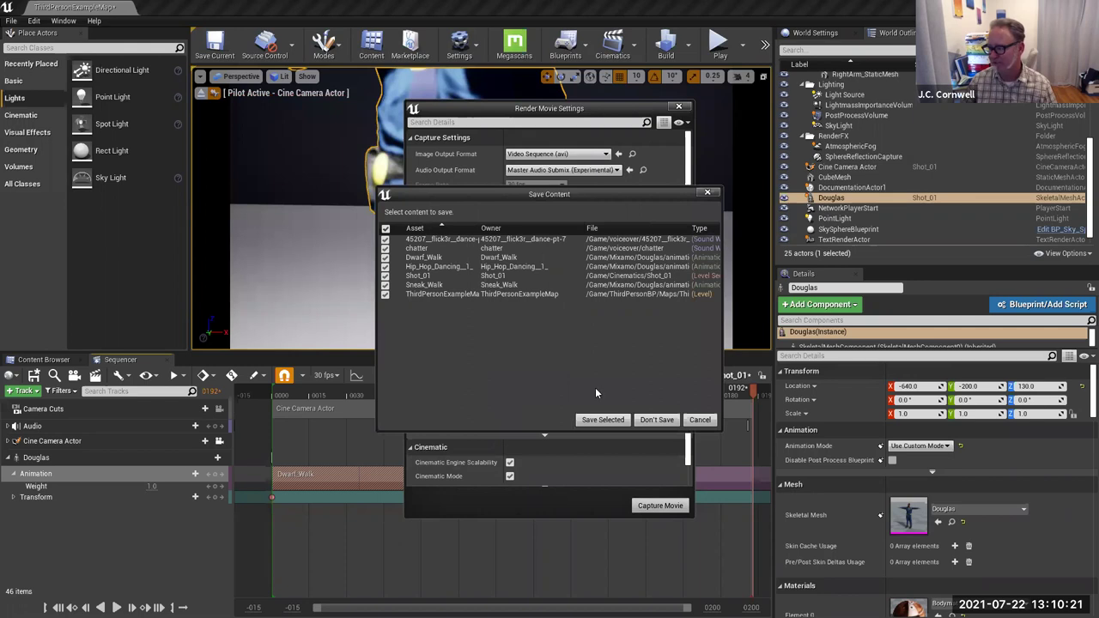
{"action": "left_click", "coordinate": [606, 419]}
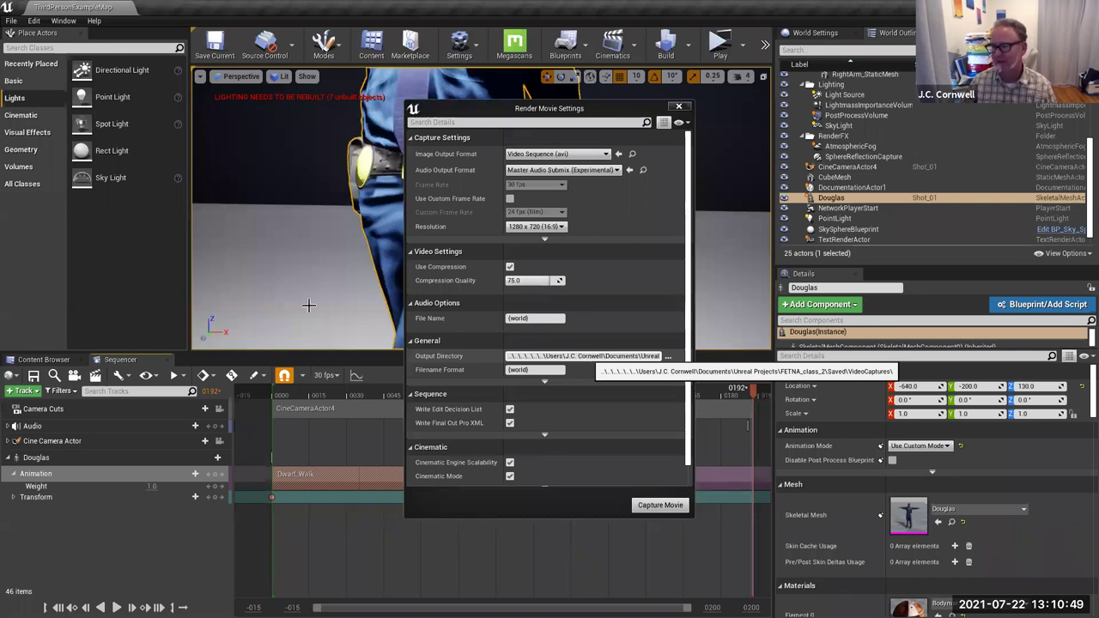
{"action": "left_click", "coordinate": [678, 106]}
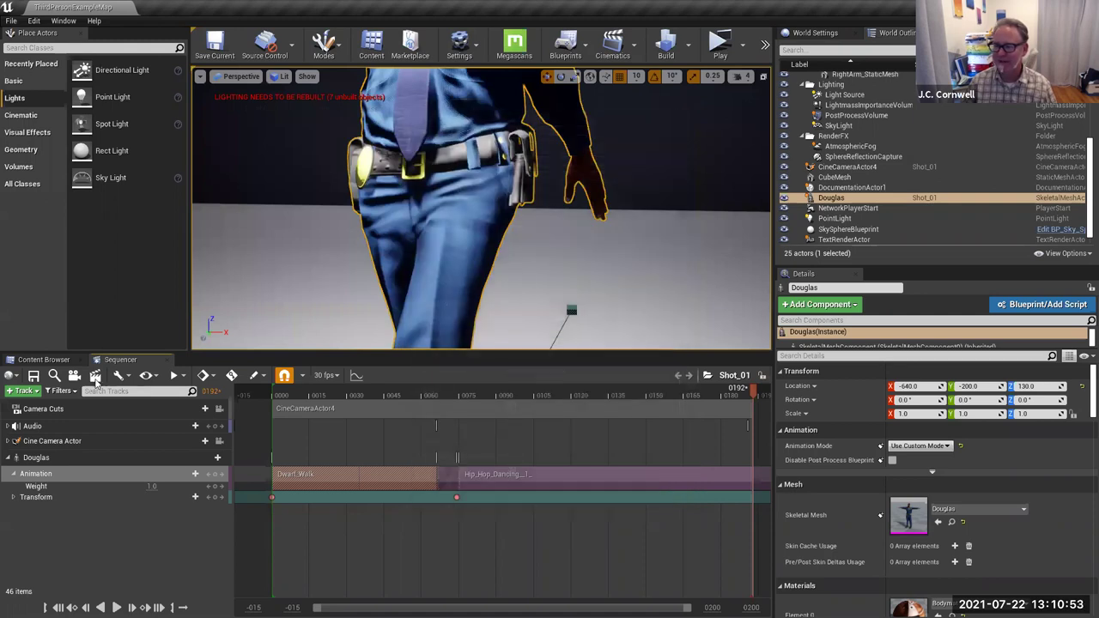